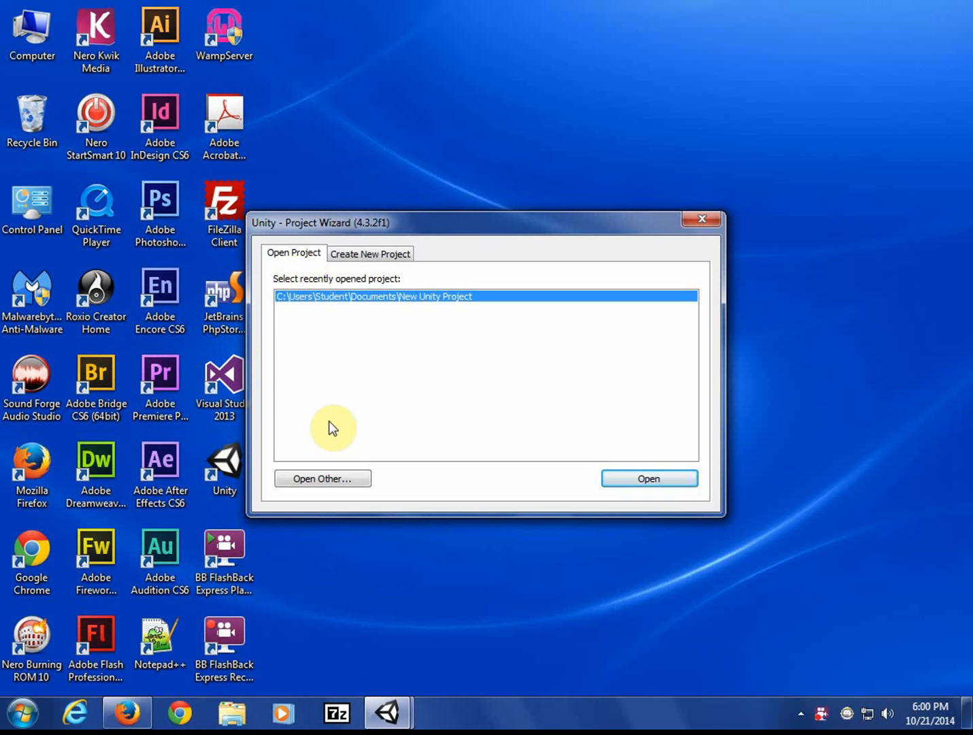
# - Replace 'New Unity Project 1' with 'fps' in the project location and create the project
pyautogui.click(356, 256)
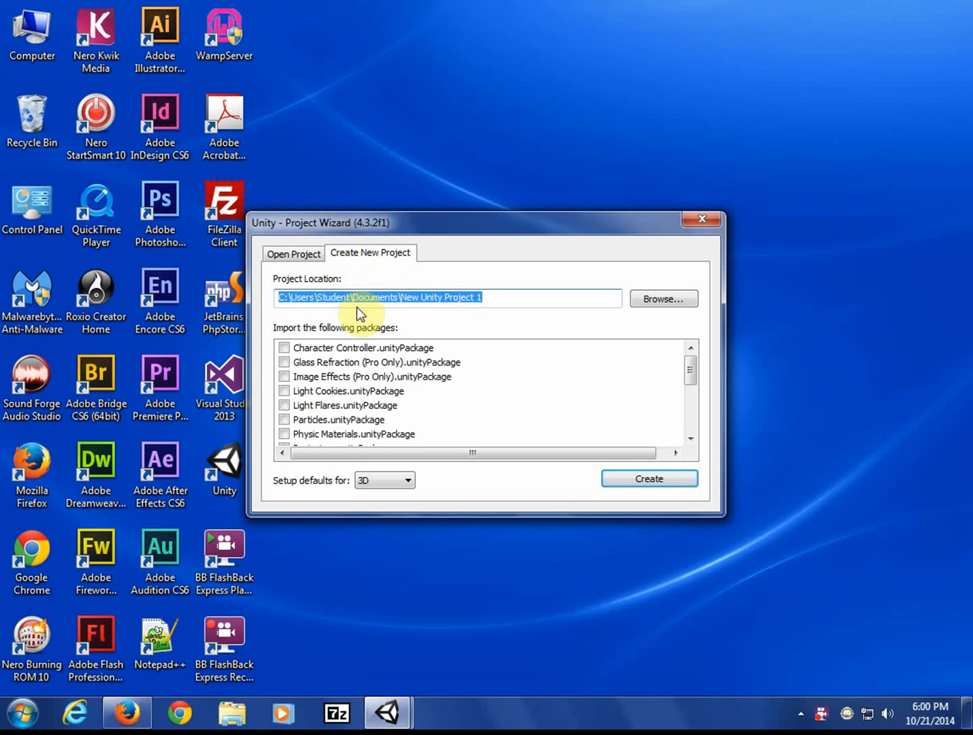
pyautogui.click(401, 297)
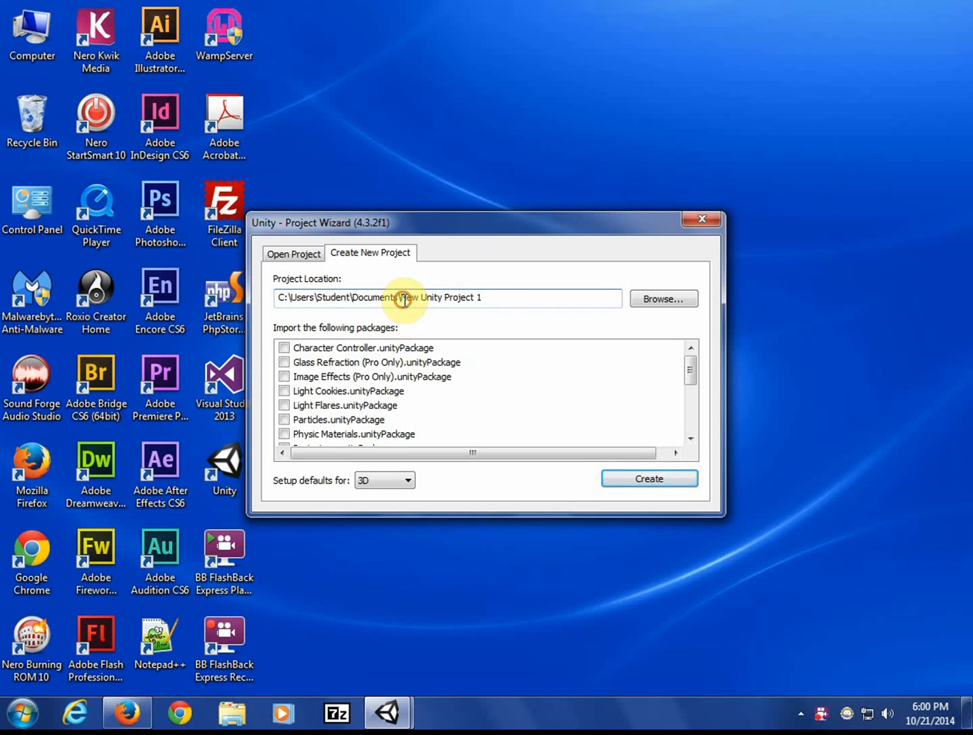
pyautogui.moveTo(401, 298); pyautogui.dragTo(495, 300)
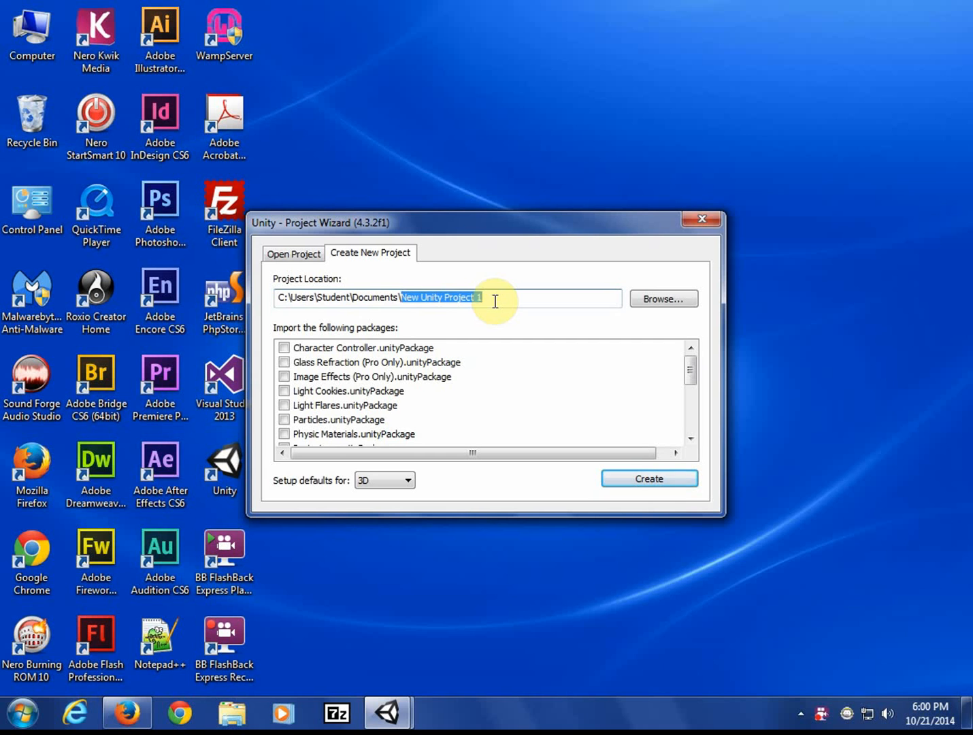
pyautogui.write('fps')
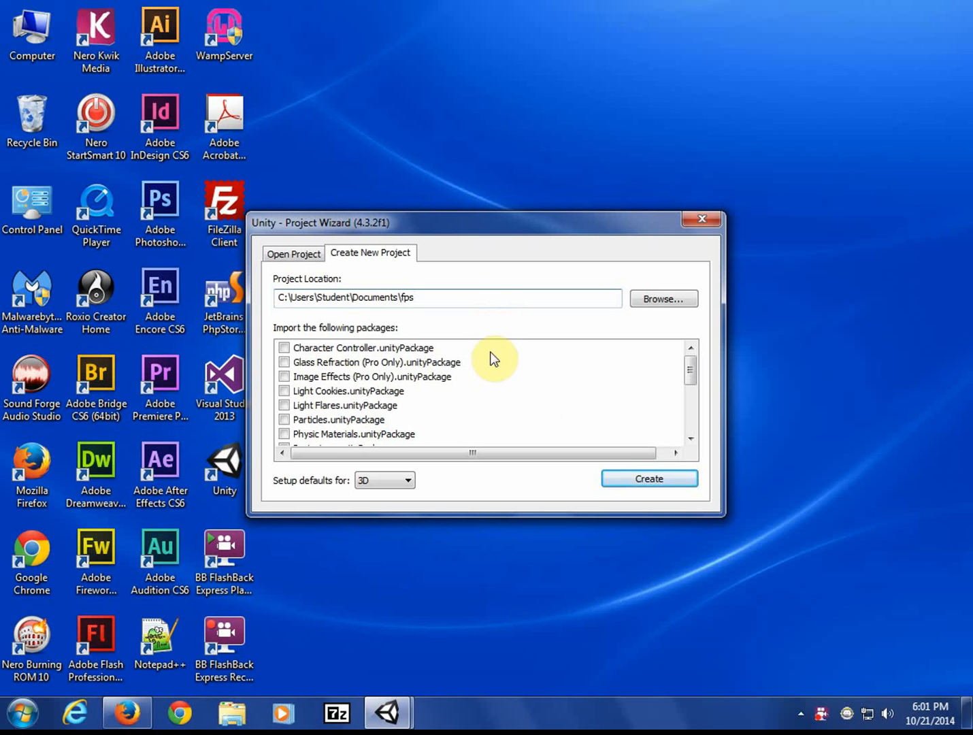
pyautogui.click(626, 476)
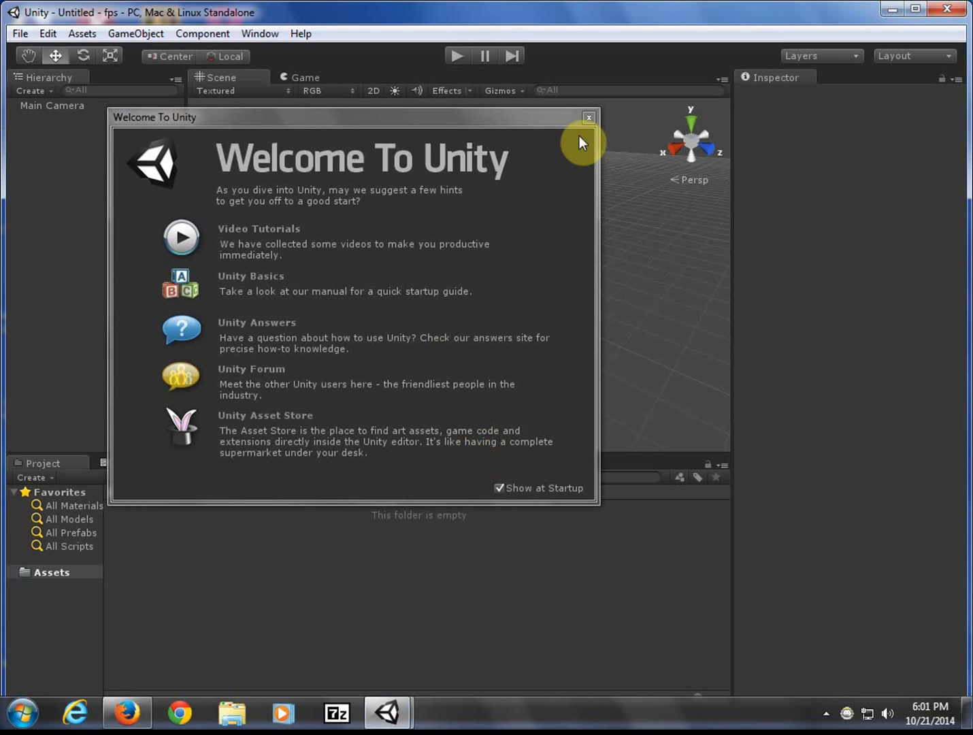
# - Close the Welcome To Unity window and maximize the editor
pyautogui.click(588, 118)
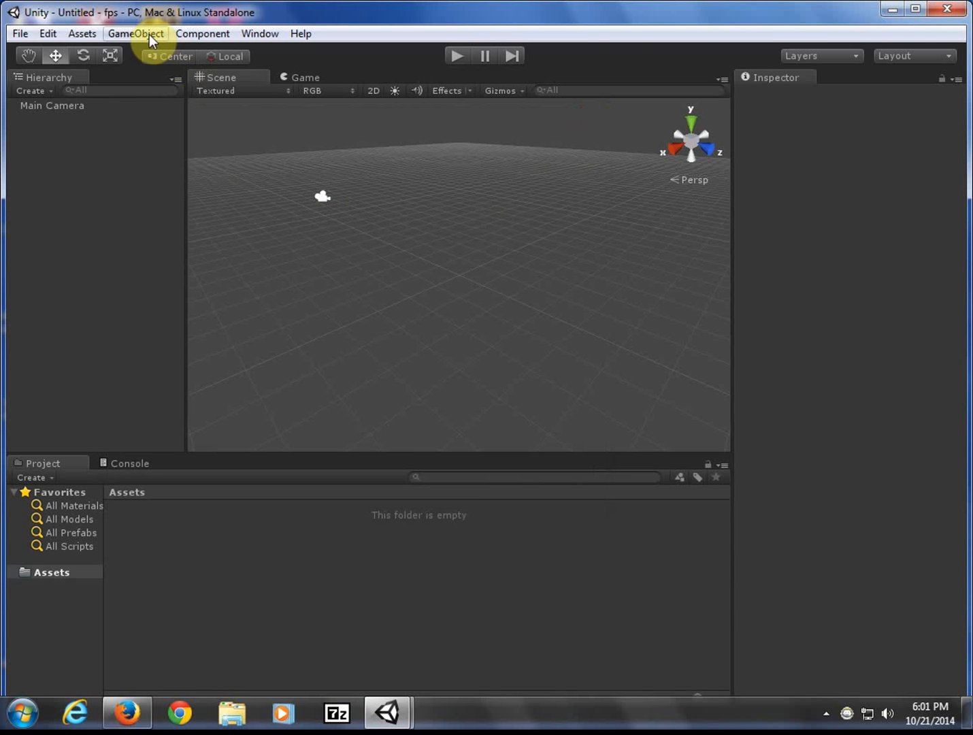
pyautogui.click(922, 10)
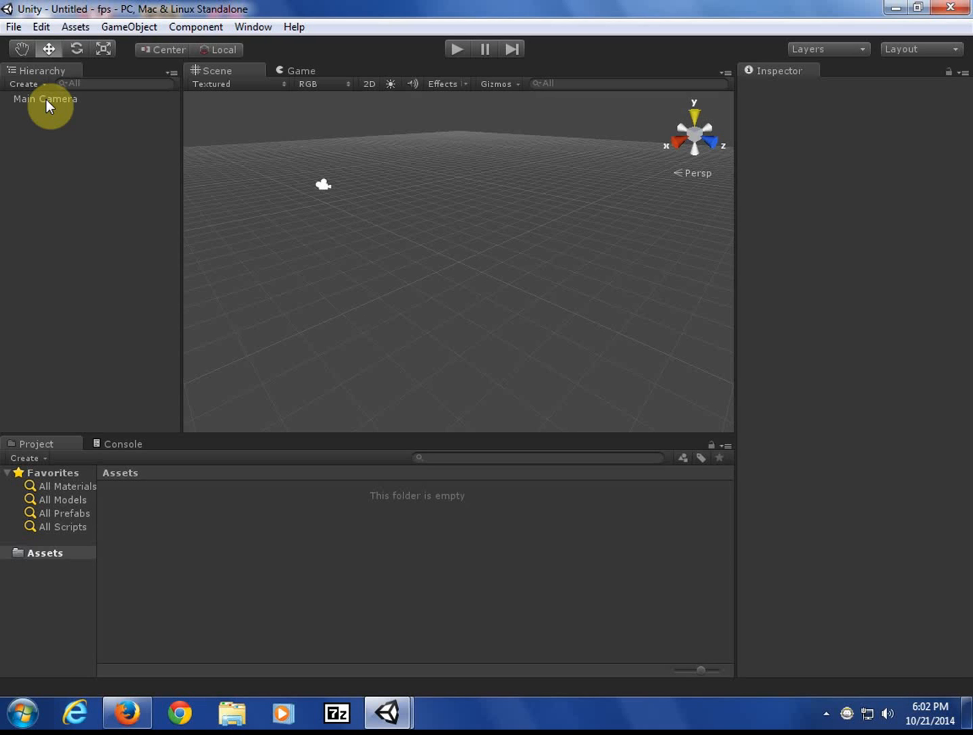
# - Add a Terrain through GameObject > Create Other > Terrain and select it in the Hierarchy
pyautogui.click(128, 28)
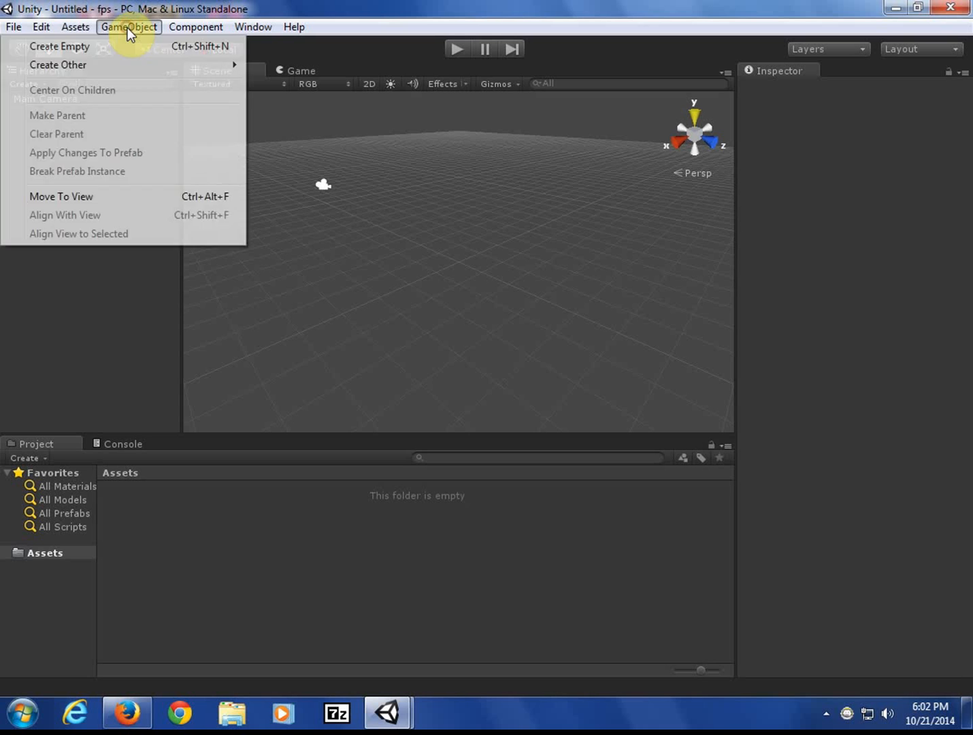
pyautogui.moveTo(118, 62)
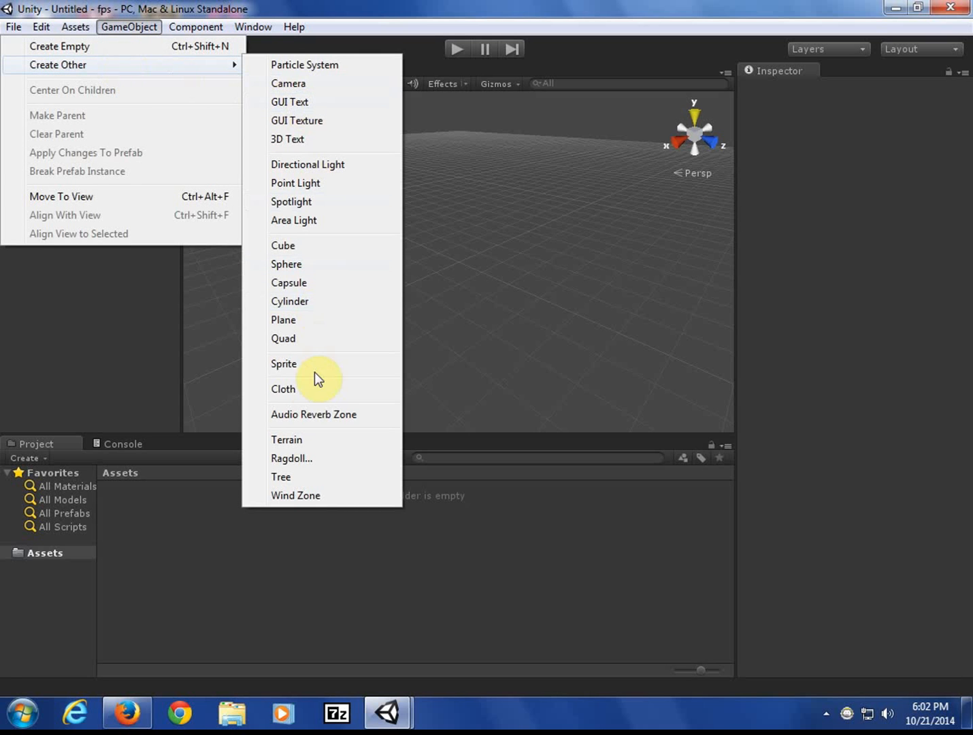
pyautogui.click(309, 439)
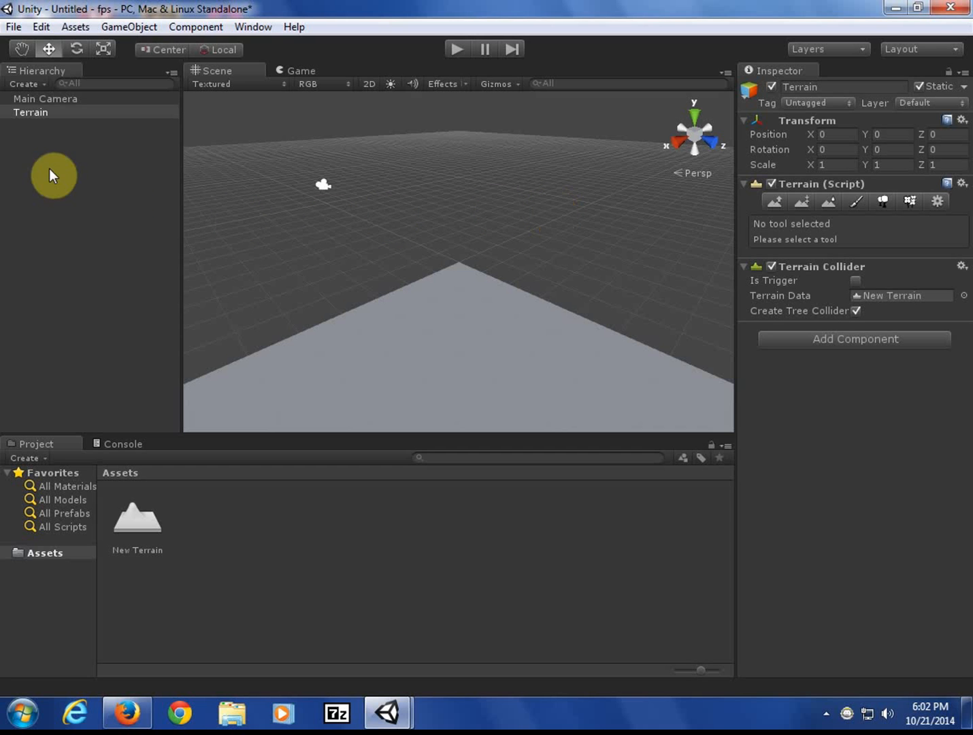
pyautogui.click(34, 113)
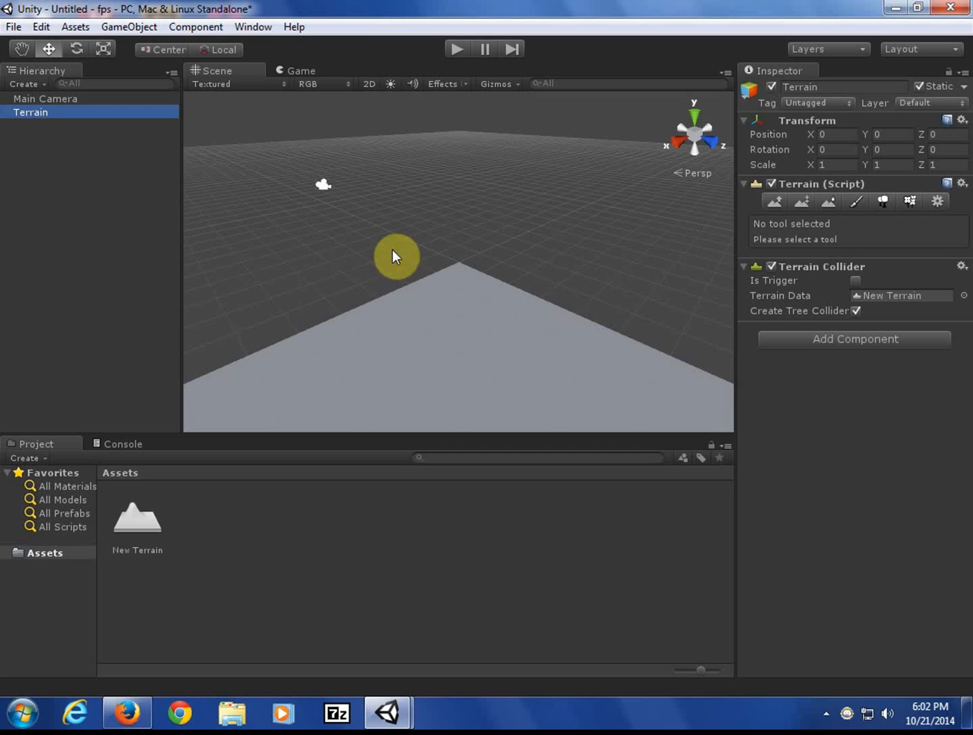
# - Reset the terrain's Transform to the origin and pan the Scene view to frame it
pyautogui.click(962, 120)
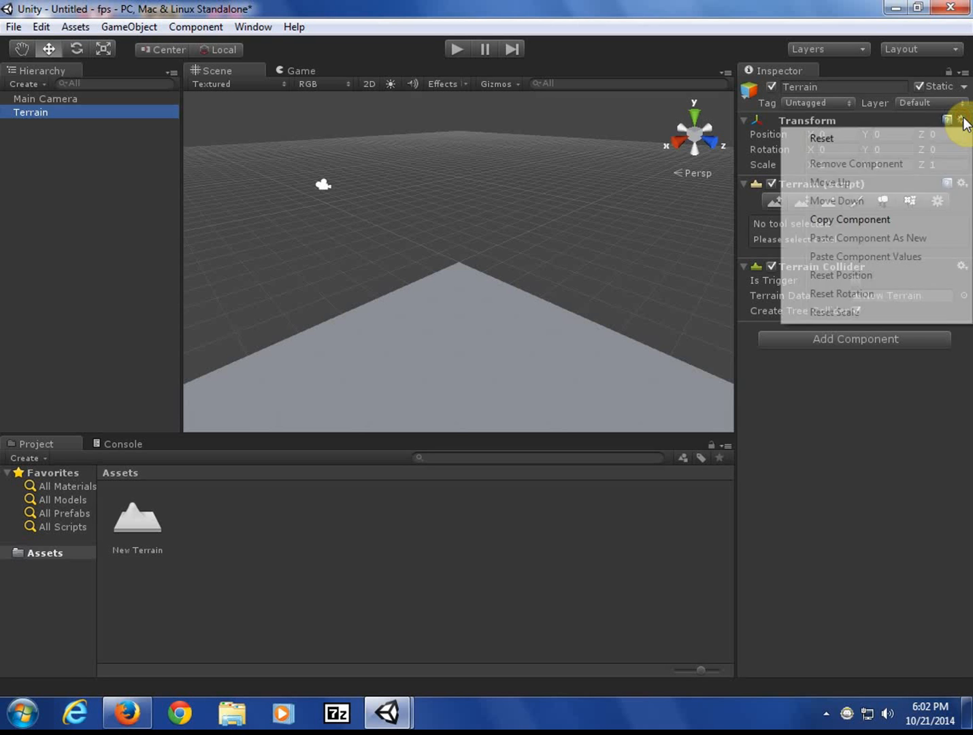
pyautogui.click(899, 137)
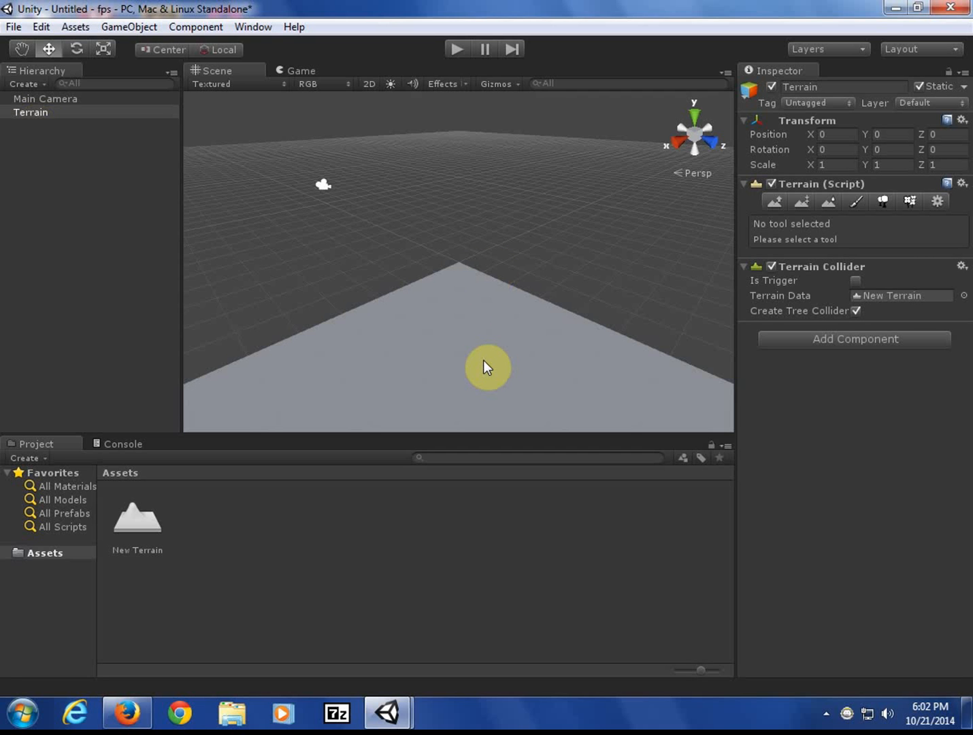
pyautogui.scroll(3, 466, 353)
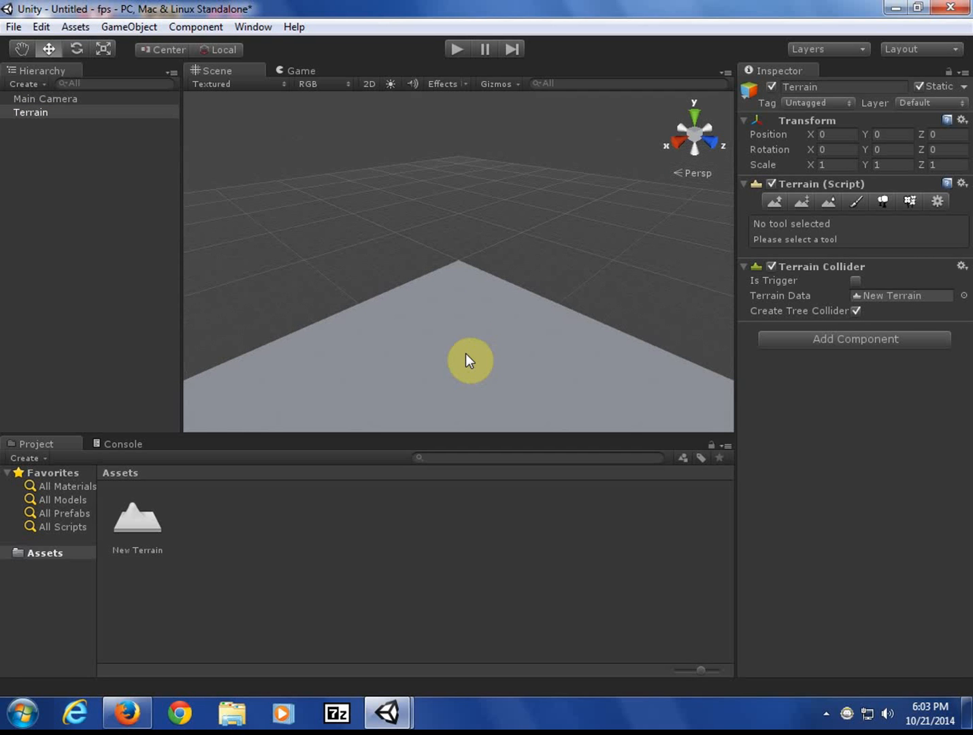
pyautogui.click(22, 49)
pyautogui.moveTo(569, 305); pyautogui.dragTo(405, 335)
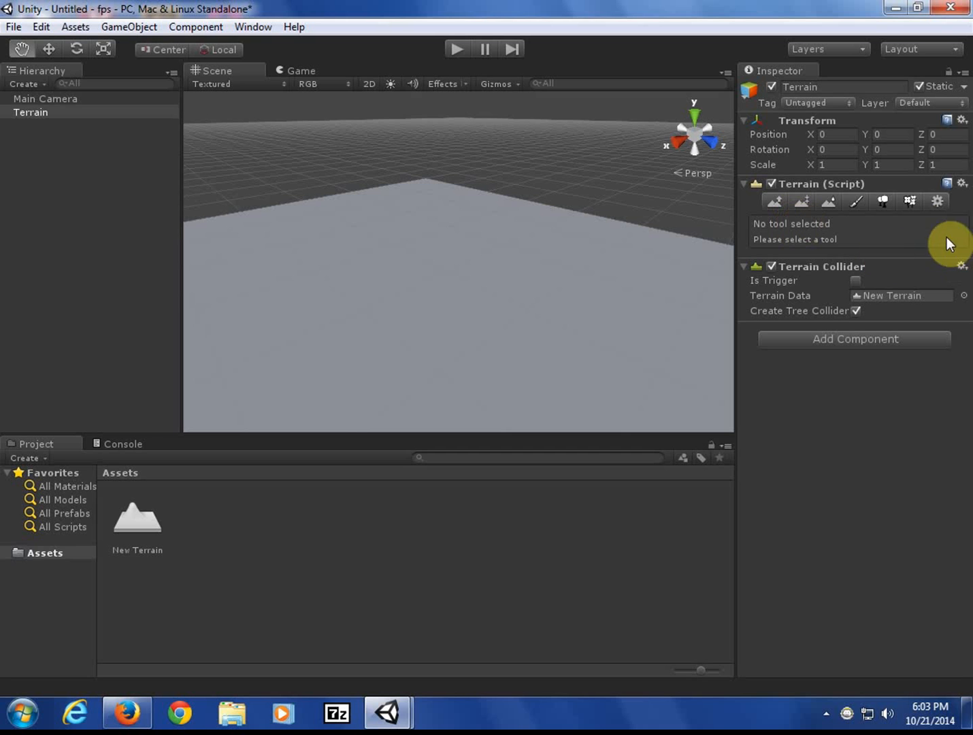
# - Set Terrain Width and Terrain Length to 400 in Terrain Settings, then select Paint Height
pyautogui.click(938, 202)
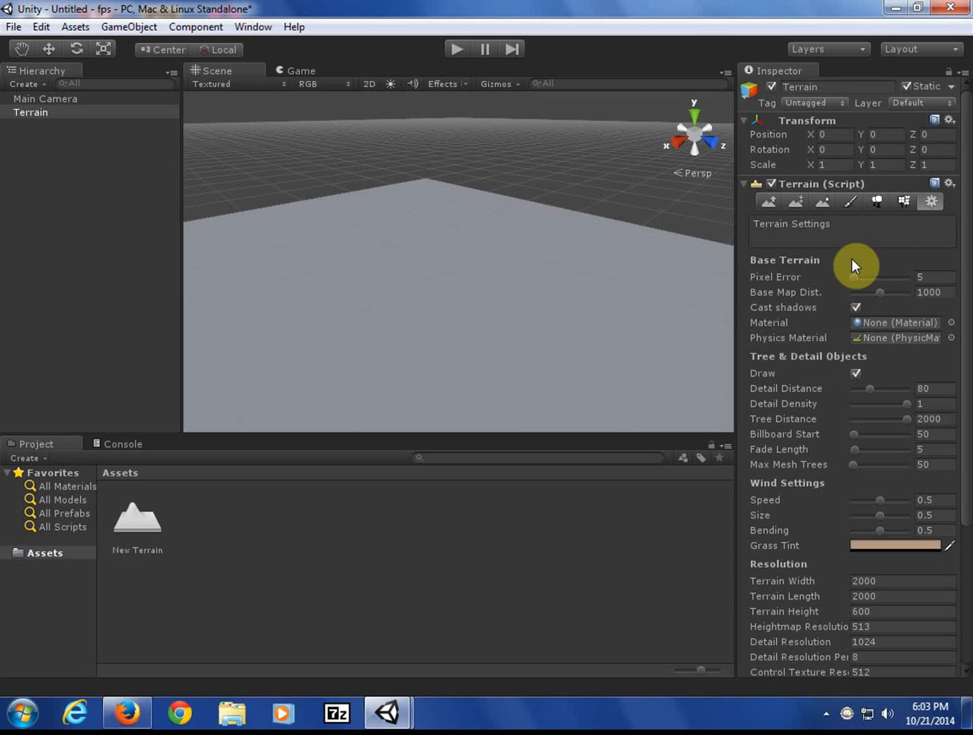
pyautogui.press('super+plus')
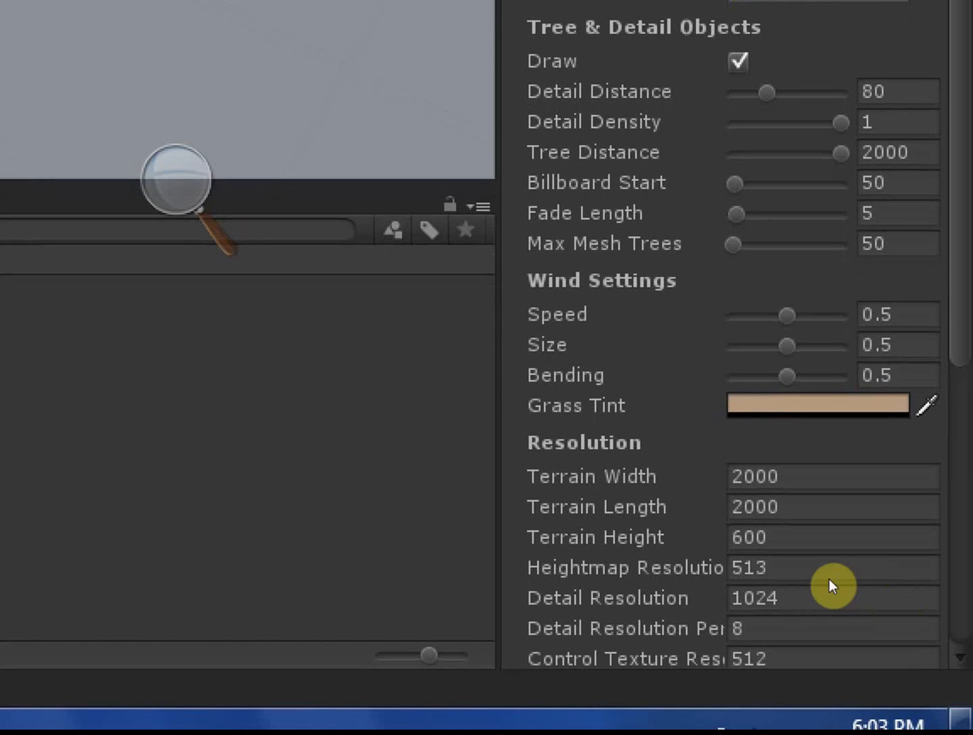
pyautogui.click(885, 580)
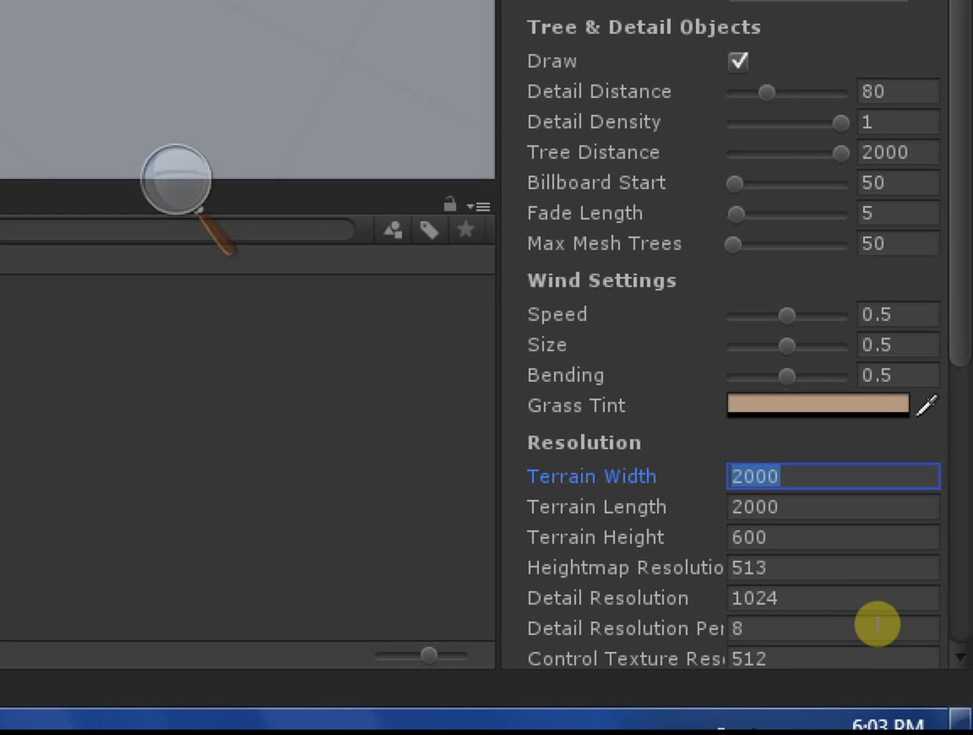
pyautogui.write('400')
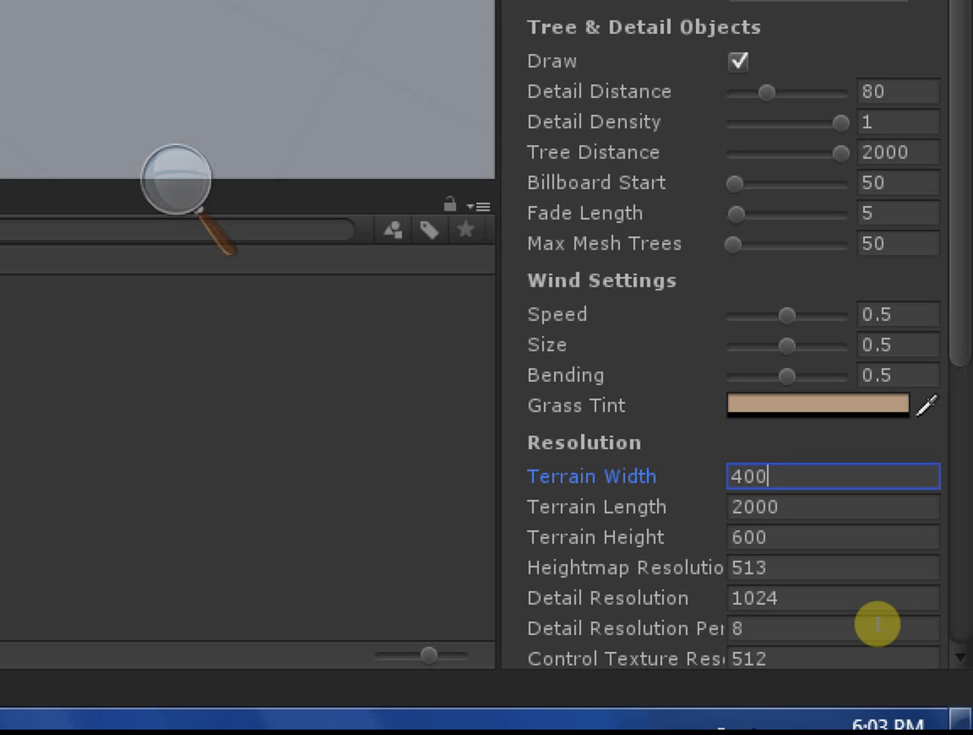
pyautogui.press('Tab')
pyautogui.write('40')
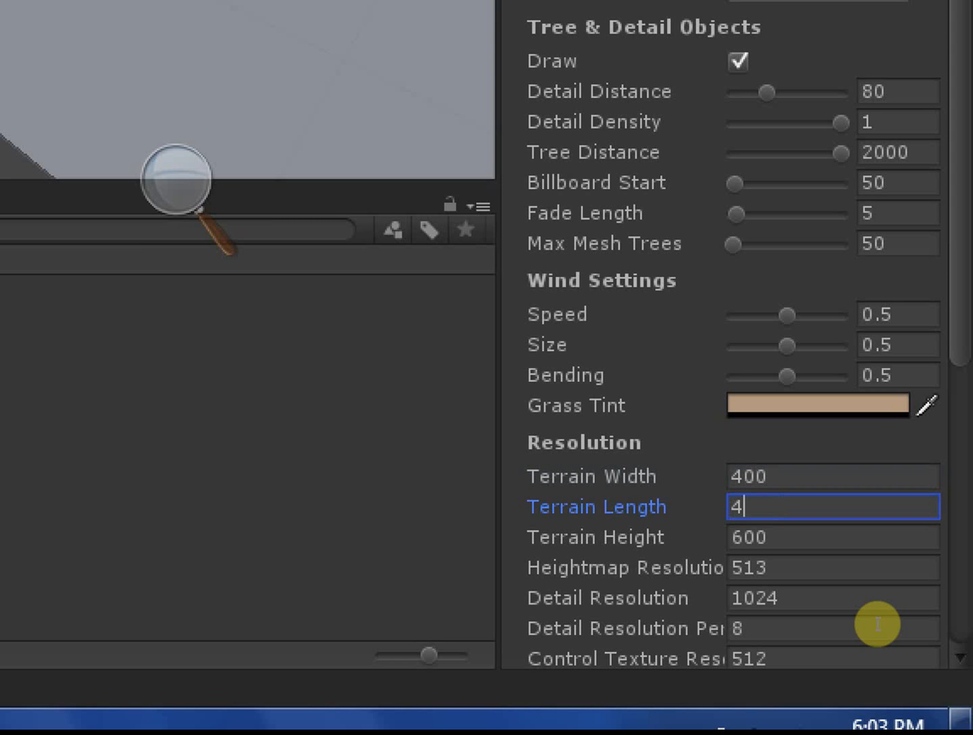
pyautogui.write('0')
pyautogui.press('Return')
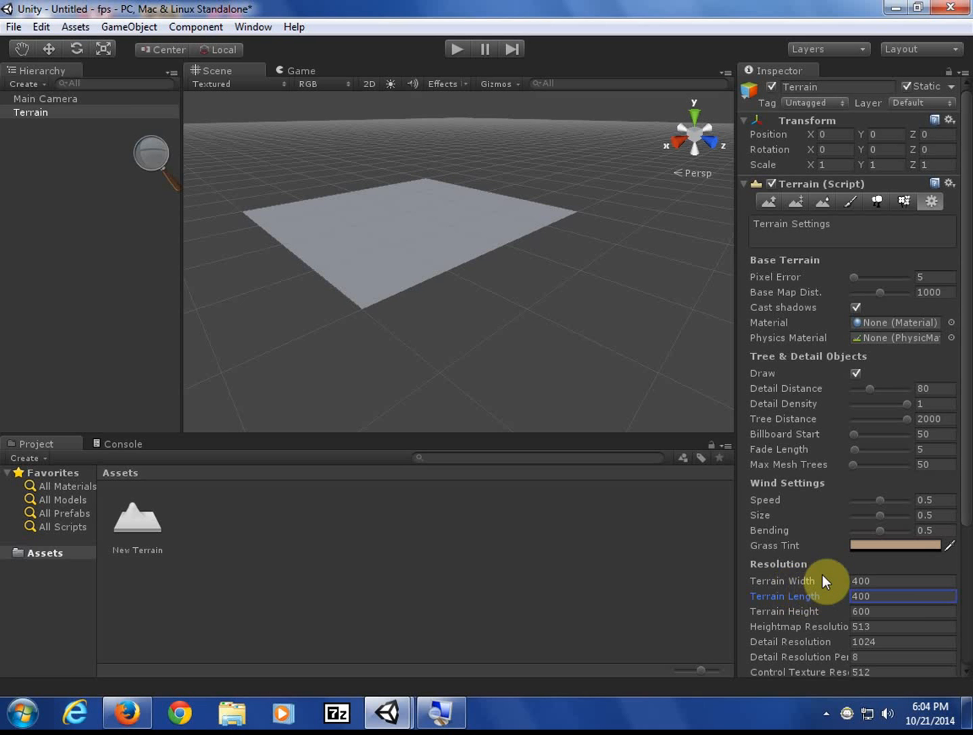
pyautogui.scroll(-5, 829, 601)
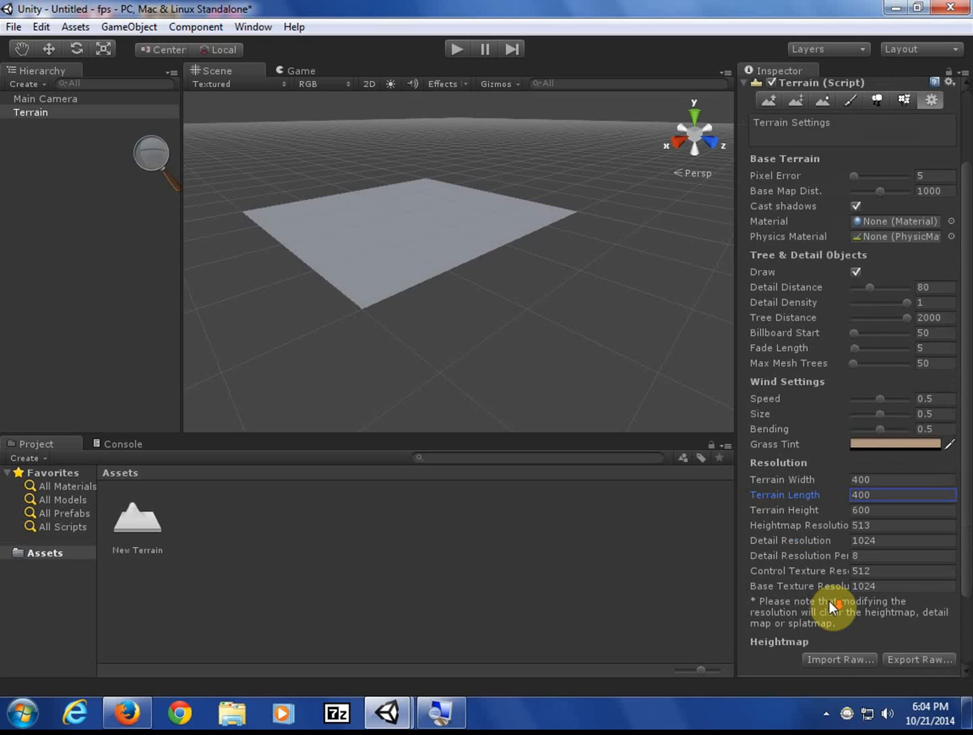
pyautogui.scroll(5, 829, 601)
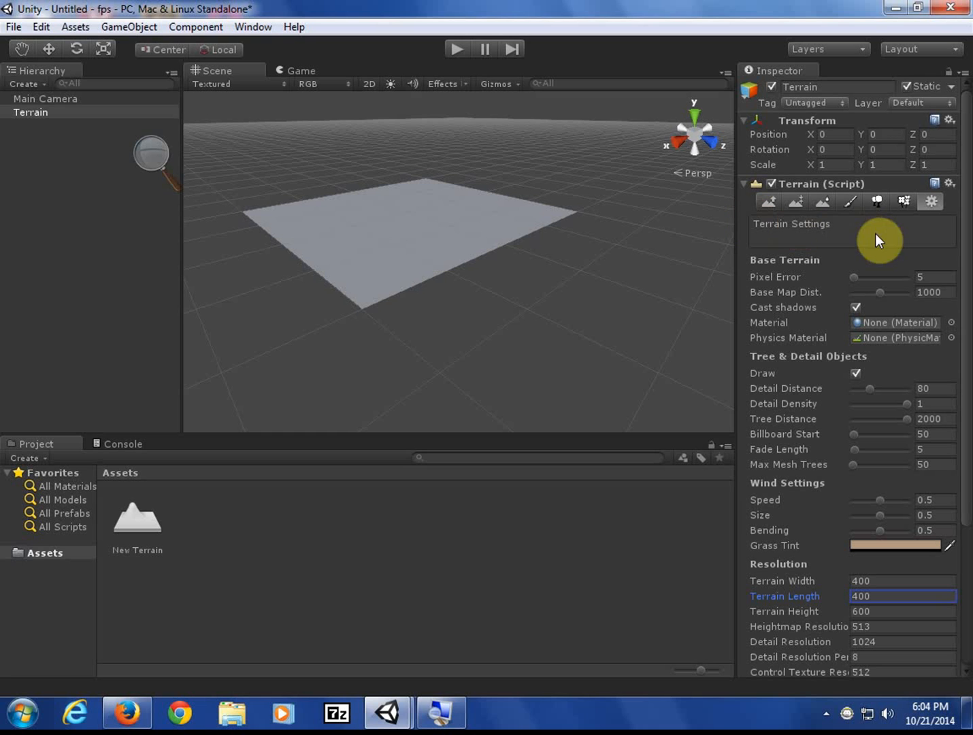
pyautogui.click(798, 202)
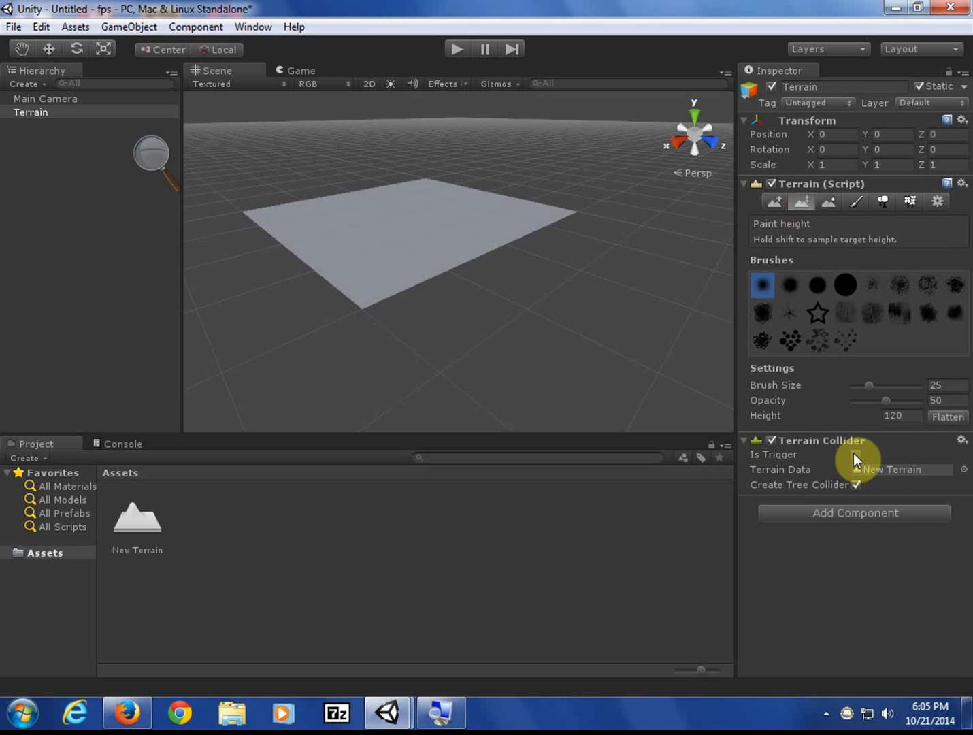
# - Review the Terrain Height value in Terrain Settings, then return to the Paint Height tool
pyautogui.click(938, 202)
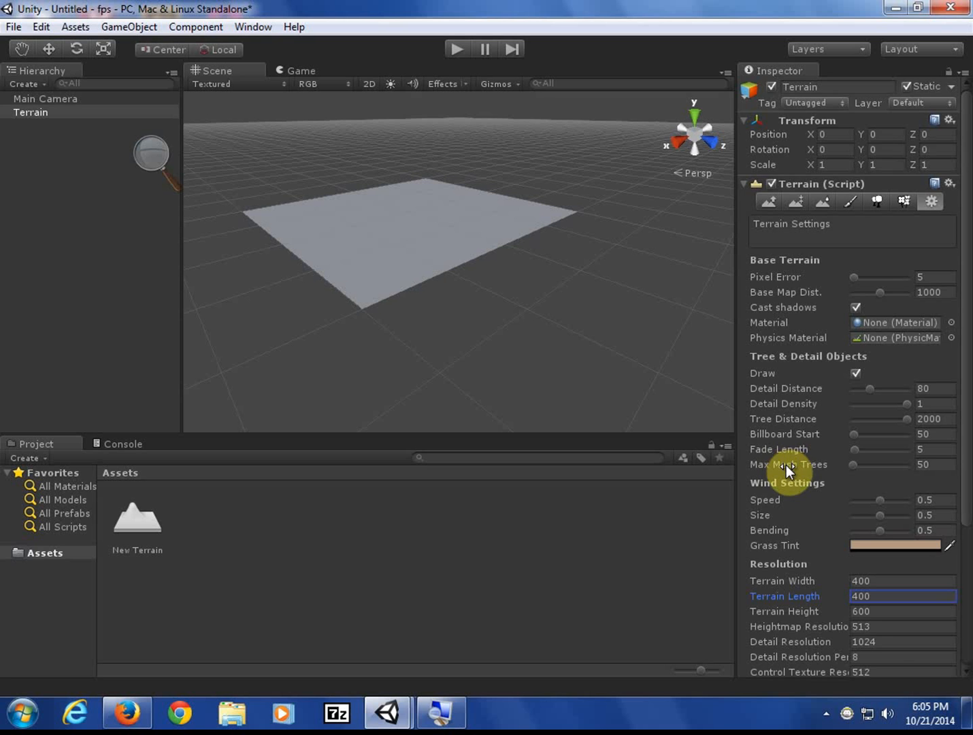
pyautogui.scroll(-3, 787, 465)
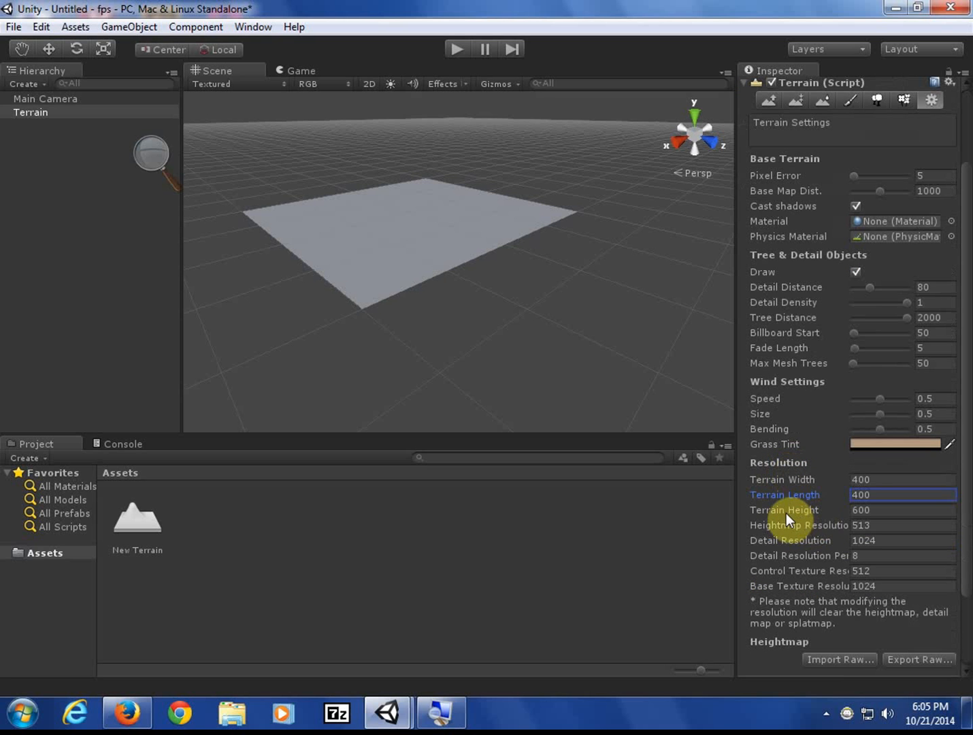
pyautogui.click(872, 510)
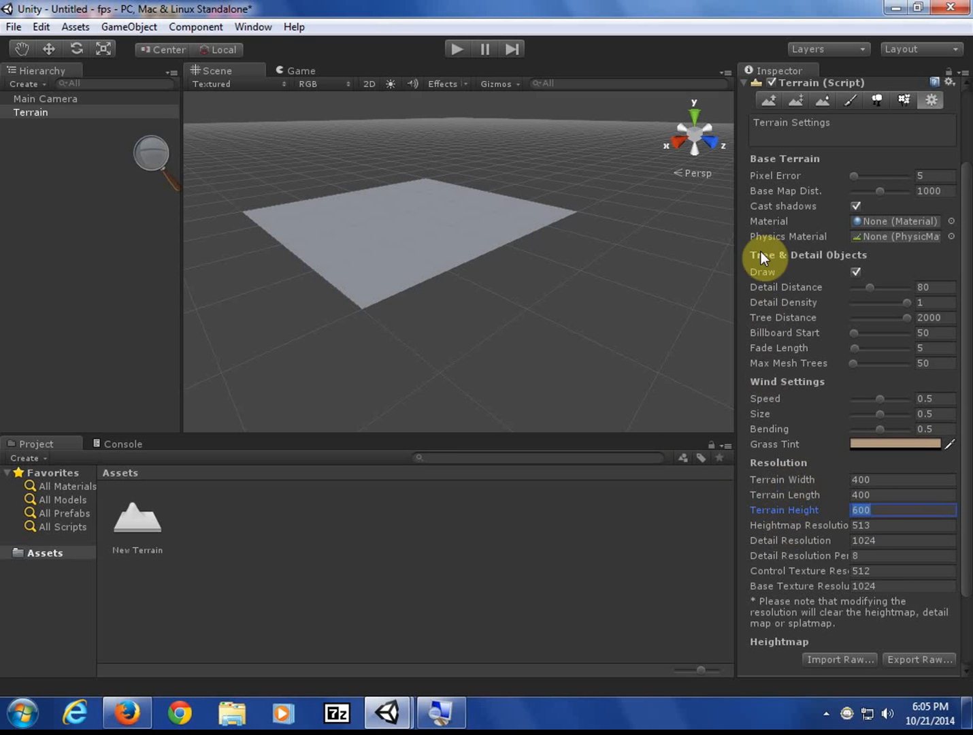
pyautogui.click(797, 104)
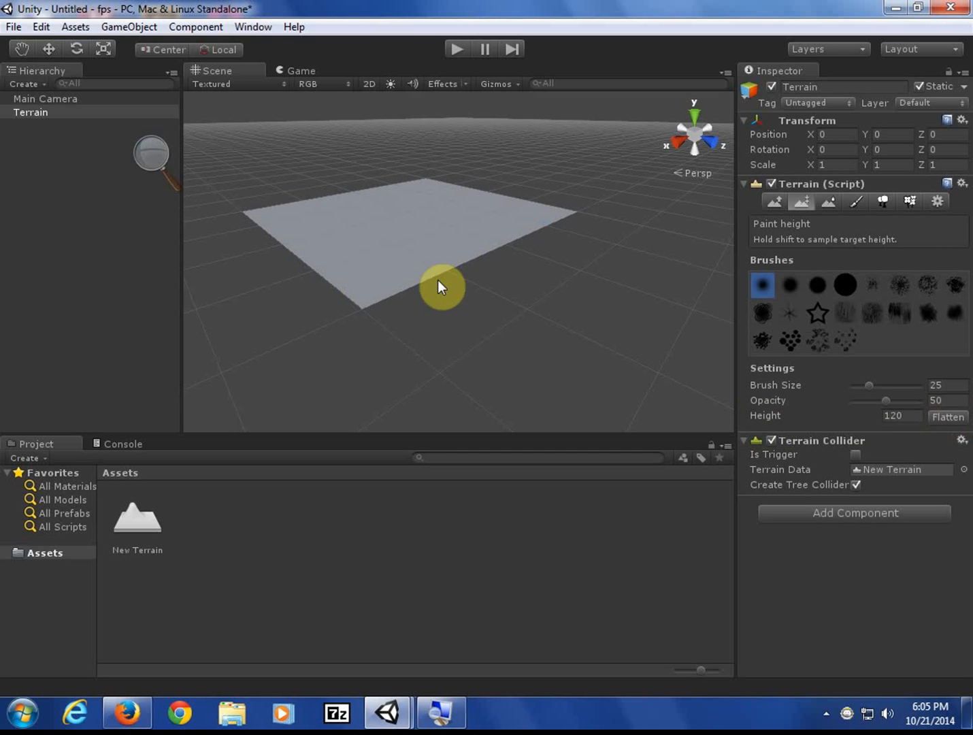
# - Inspect the New Terrain asset, reselect the Terrain, flatten it to height 120 and center it
pyautogui.click(146, 553)
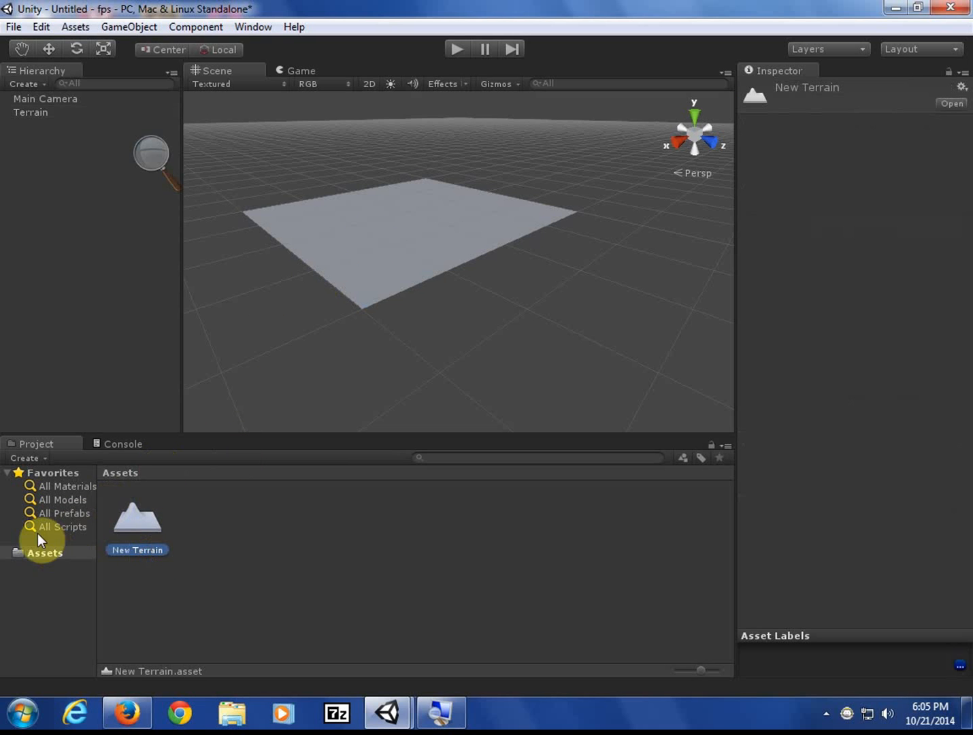
pyautogui.click(24, 552)
pyautogui.click(27, 113)
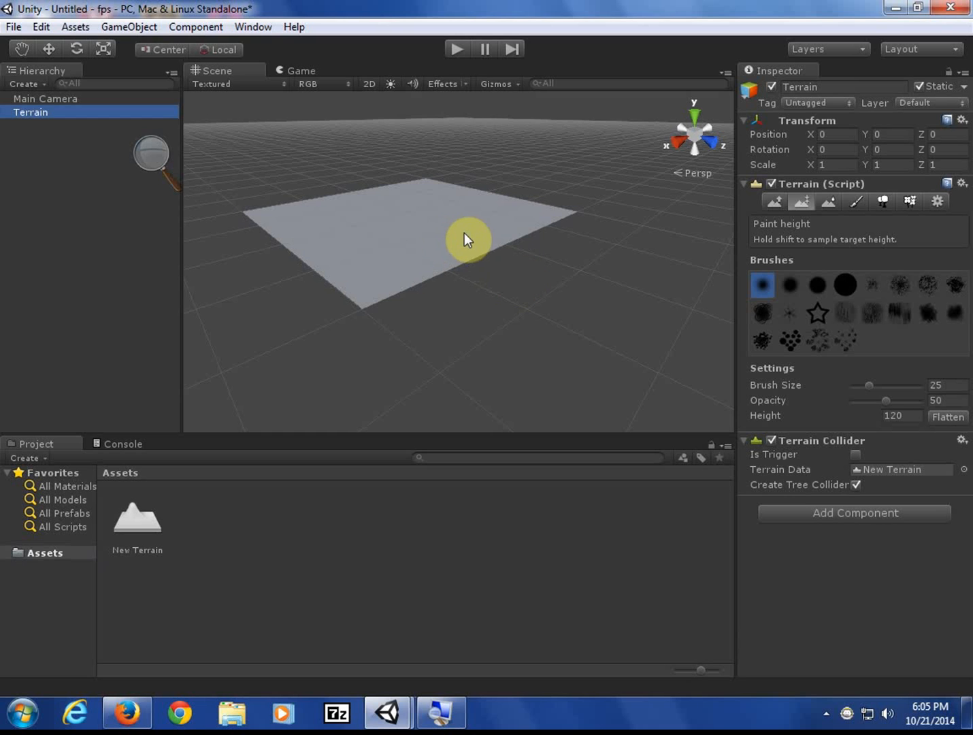
pyautogui.click(945, 418)
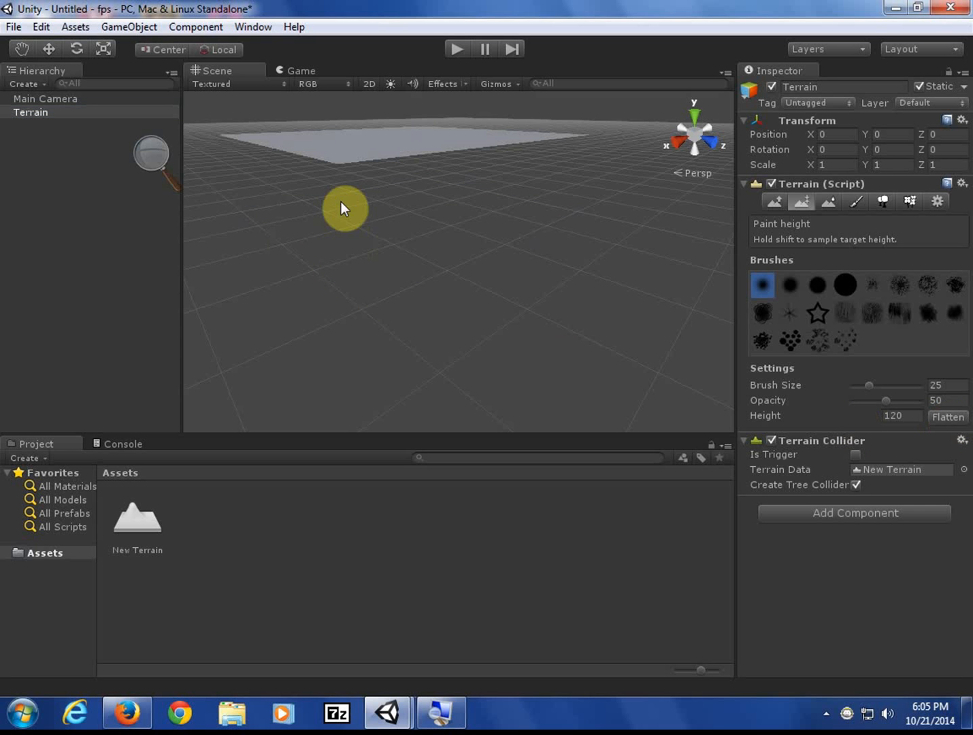
pyautogui.moveTo(380, 186); pyautogui.dragTo(402, 259, button='middle')
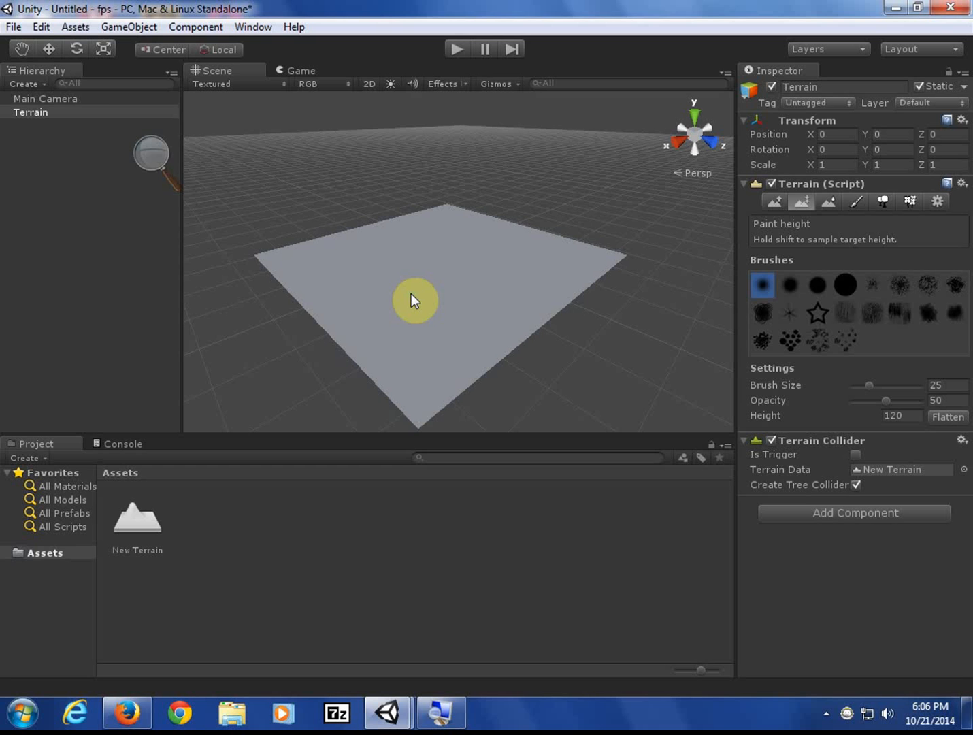
# - Select the Terrain and pan, tilt and zoom until it's viewed from farther back below the horizon
pyautogui.click(69, 111)
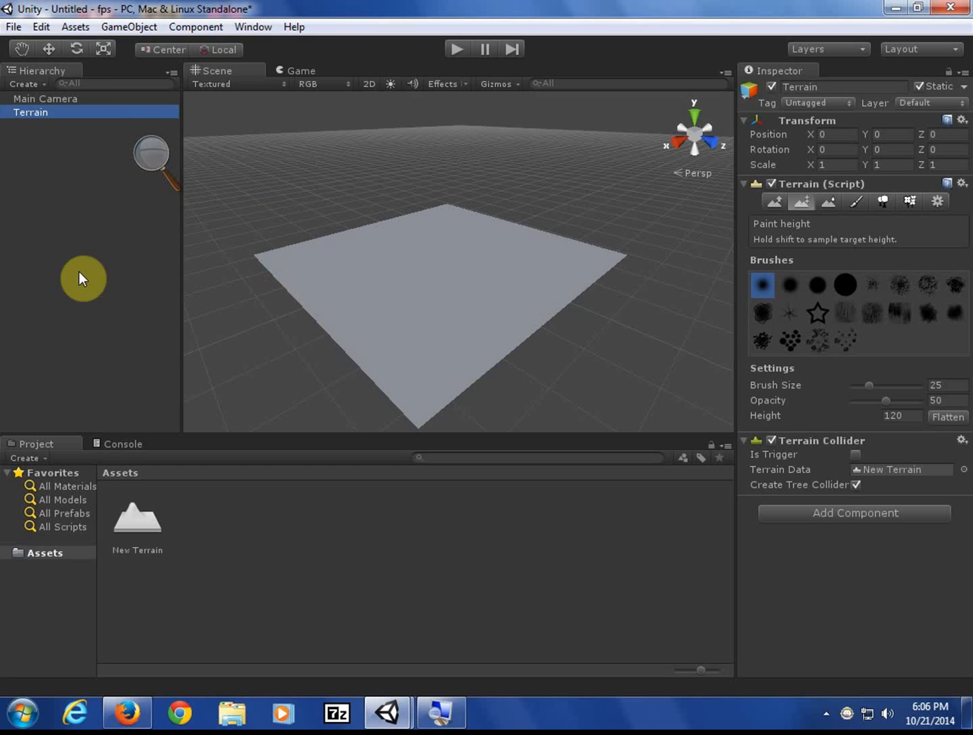
pyautogui.moveTo(398, 381); pyautogui.dragTo(418, 374, button='middle')
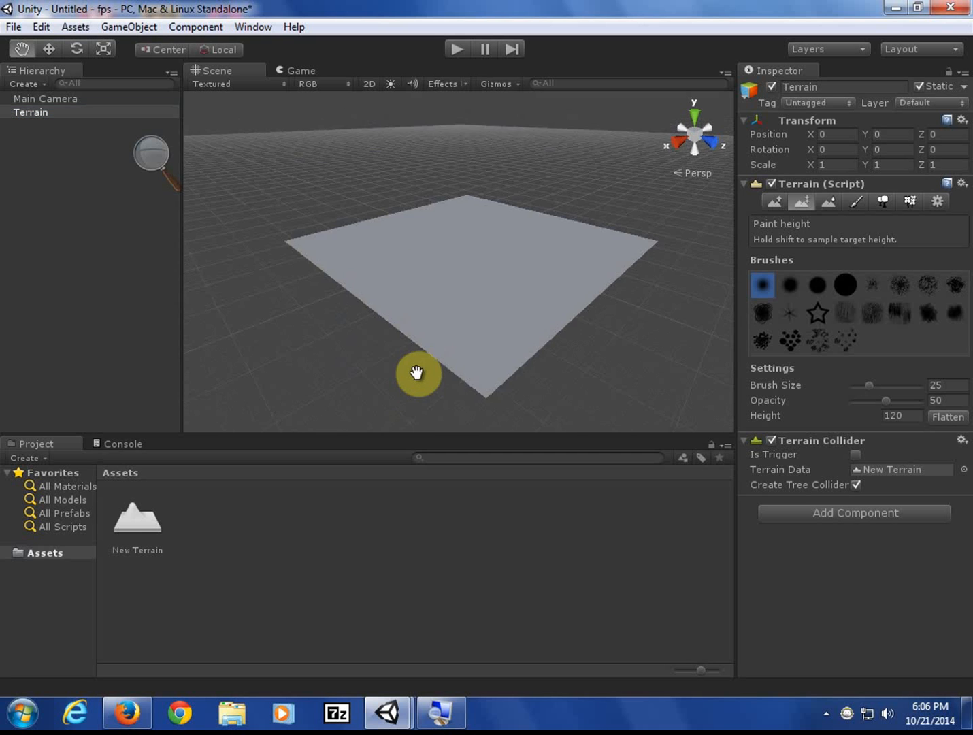
pyautogui.moveTo(417, 374); pyautogui.dragTo(423, 279, button='right')
pyautogui.moveTo(431, 308)
pyautogui.mouseDown(button='middle')
pyautogui.moveTo(424, 179)
pyautogui.moveTo(437, 332)
pyautogui.moveTo(437, 198)
pyautogui.moveTo(436, 331)
pyautogui.moveTo(422, 308)
pyautogui.mouseUp(button='middle')
pyautogui.scroll(-2, 417, 324)
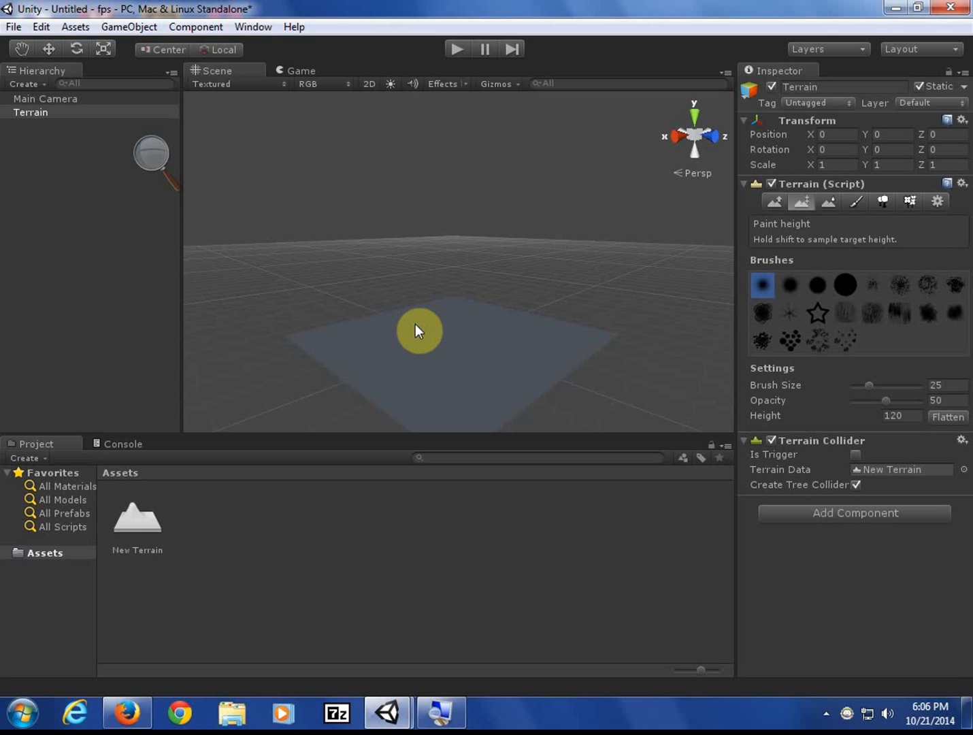
pyautogui.moveTo(415, 324); pyautogui.dragTo(422, 356, button='right')
pyautogui.moveTo(414, 341)
pyautogui.mouseDown(button='middle')
pyautogui.moveTo(412, 393)
pyautogui.moveTo(391, 355)
pyautogui.moveTo(408, 328)
pyautogui.mouseUp(button='middle')
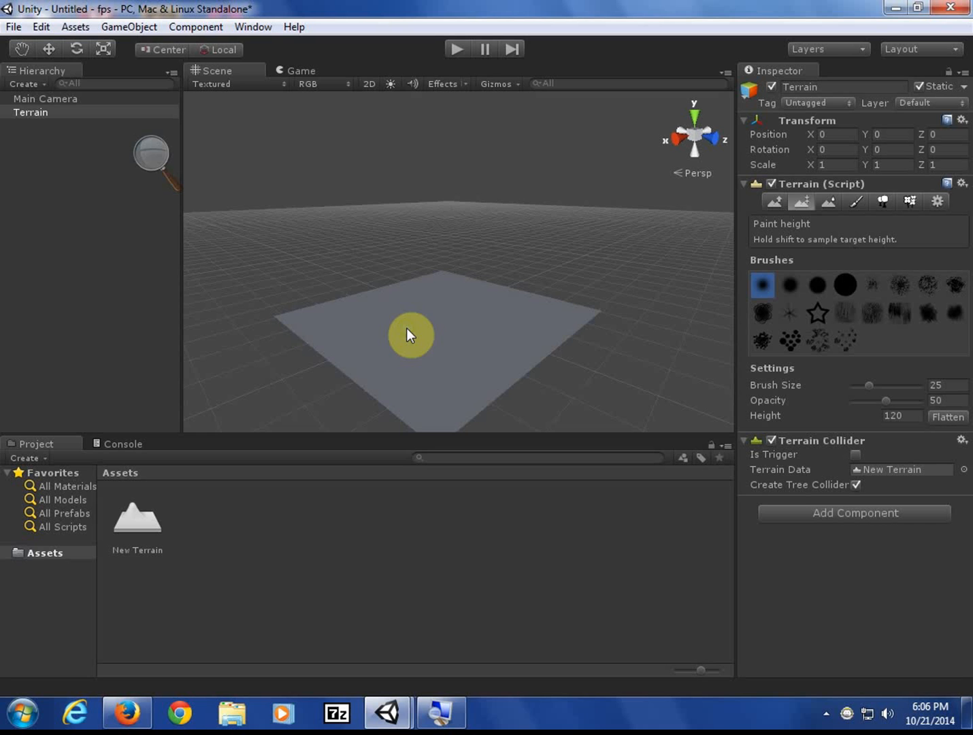
# - Select the Terrain, then zoom, tilt, orbit and pan until the plane fills the view at an angle
pyautogui.click(36, 114)
pyautogui.scroll(5, 445, 329)
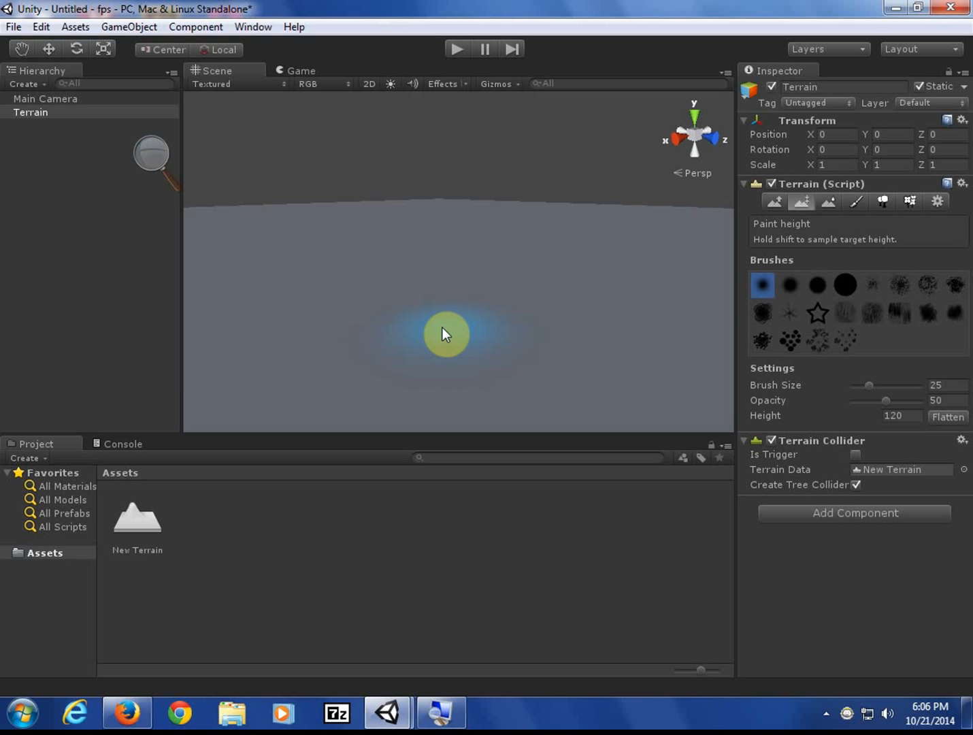
pyautogui.moveTo(443, 328); pyautogui.dragTo(448, 401, button='right')
pyautogui.scroll(-10, 441, 354)
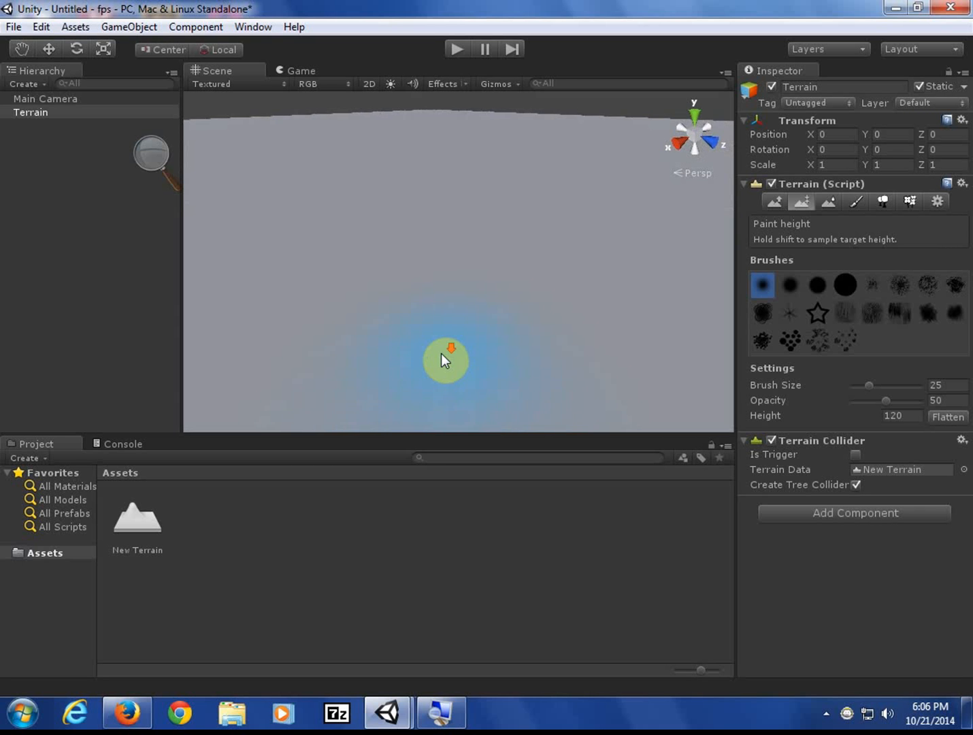
pyautogui.scroll(-8, 441, 354)
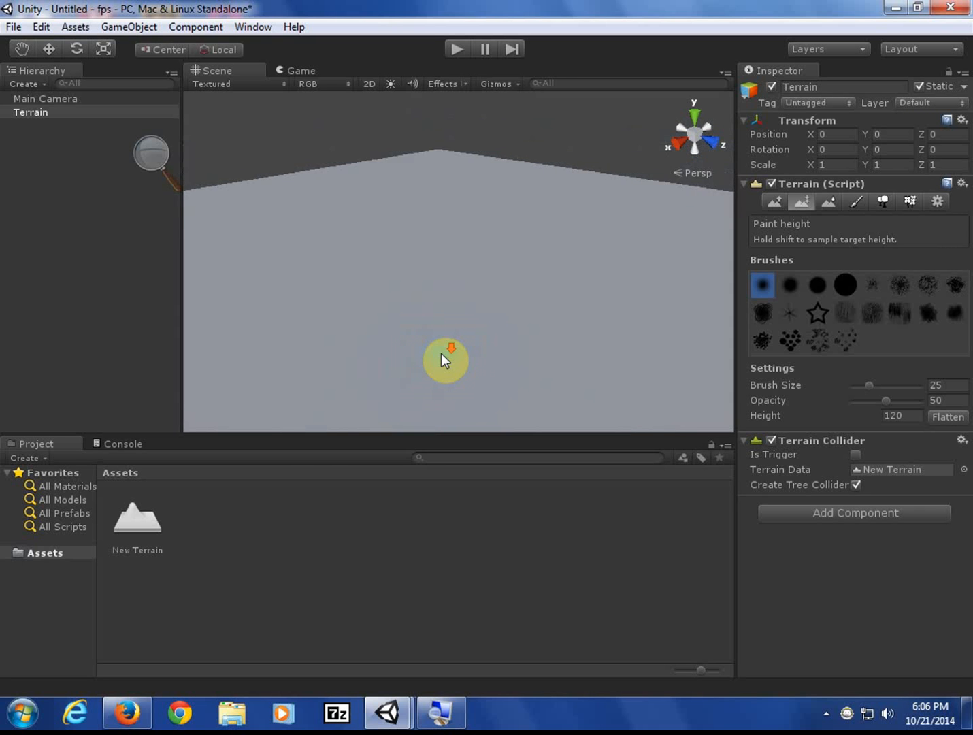
pyautogui.moveTo(441, 353); pyautogui.dragTo(477, 309, button='right')
pyautogui.moveTo(557, 312); pyautogui.dragTo(548, 335, button='middle')
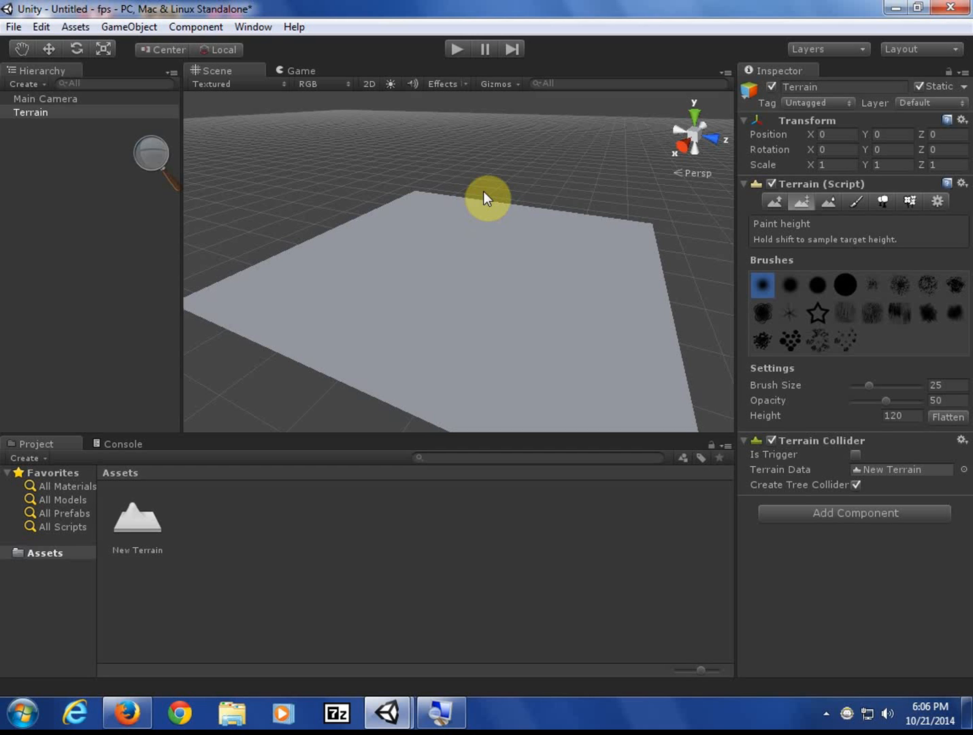
# - With Raise / Lower Terrain, raise a long jagged ridge with tall peaks at its left end
pyautogui.click(776, 203)
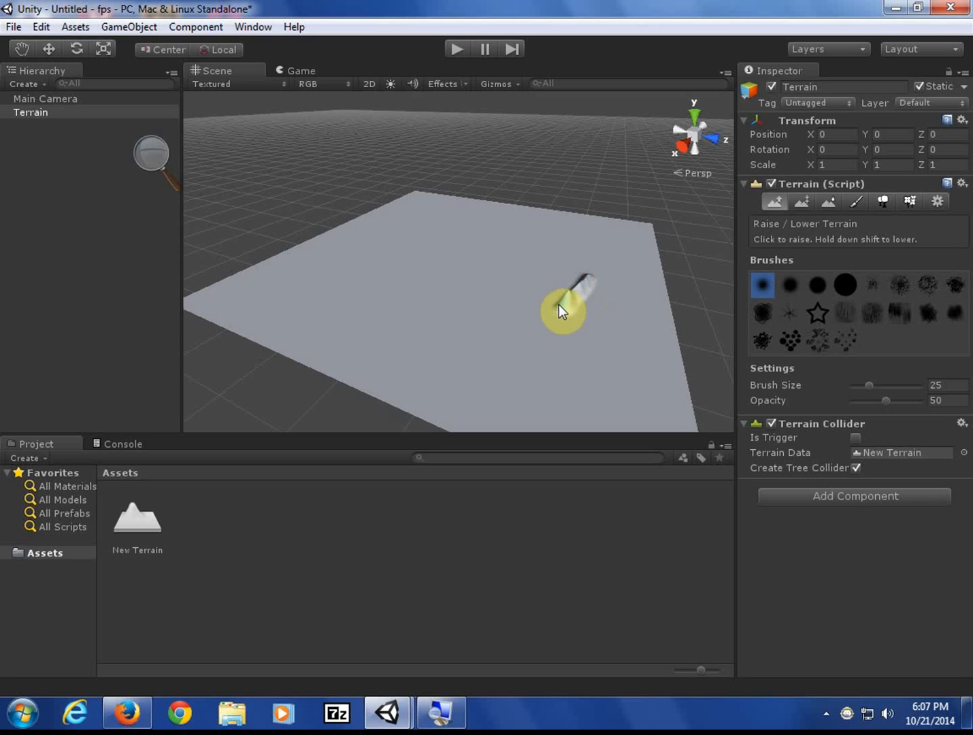
pyautogui.moveTo(475, 330); pyautogui.dragTo(431, 334)
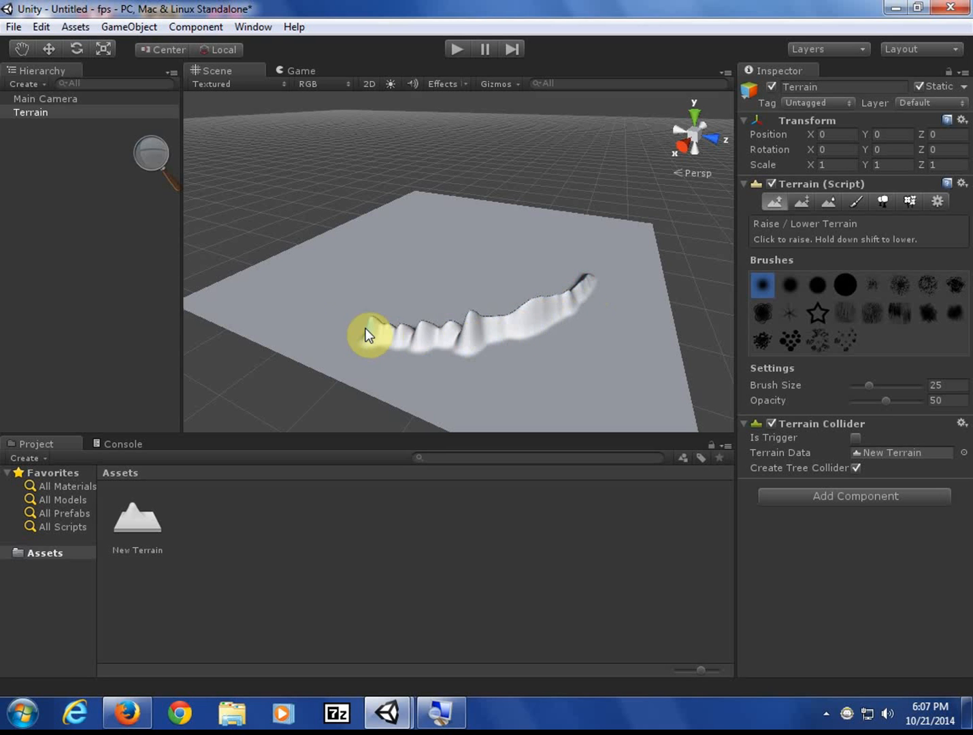
pyautogui.moveTo(331, 318); pyautogui.dragTo(352, 334)
pyautogui.moveTo(451, 366)
pyautogui.mouseDown()
pyautogui.moveTo(540, 344)
pyautogui.moveTo(483, 346)
pyautogui.mouseUp()
pyautogui.moveTo(377, 347)
pyautogui.mouseDown()
pyautogui.moveTo(556, 360)
pyautogui.moveTo(576, 326)
pyautogui.moveTo(496, 335)
pyautogui.mouseUp()
pyautogui.moveTo(415, 340); pyautogui.dragTo(338, 330)
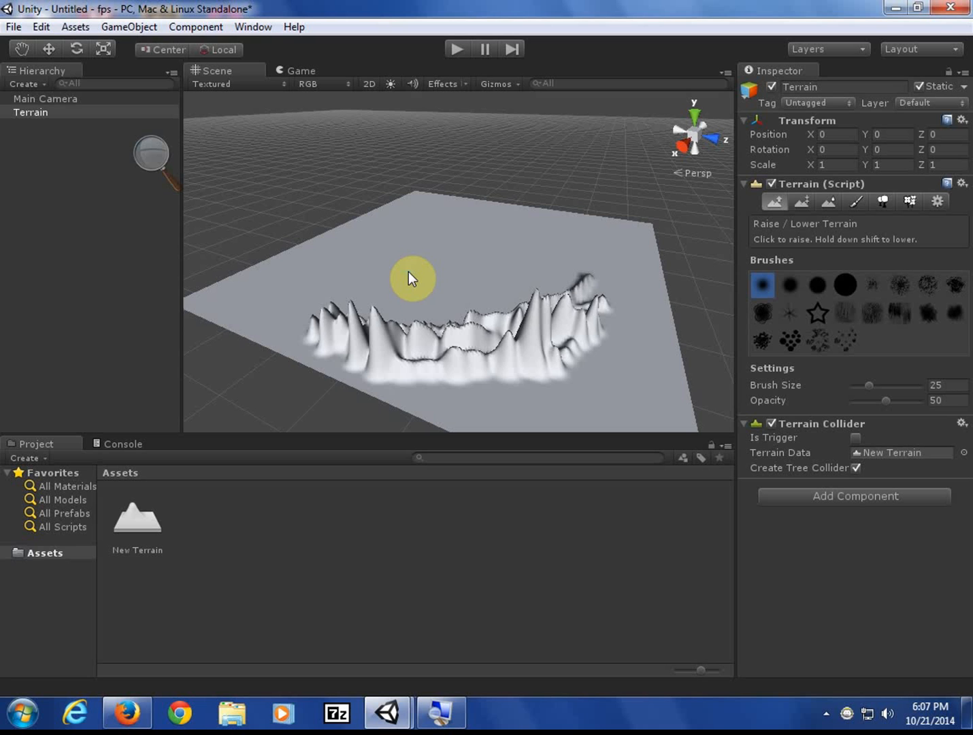
# - Raise a thin, shorter ridge behind the mountains and fill the gaps between the peaks
pyautogui.moveTo(408, 271); pyautogui.dragTo(492, 259)
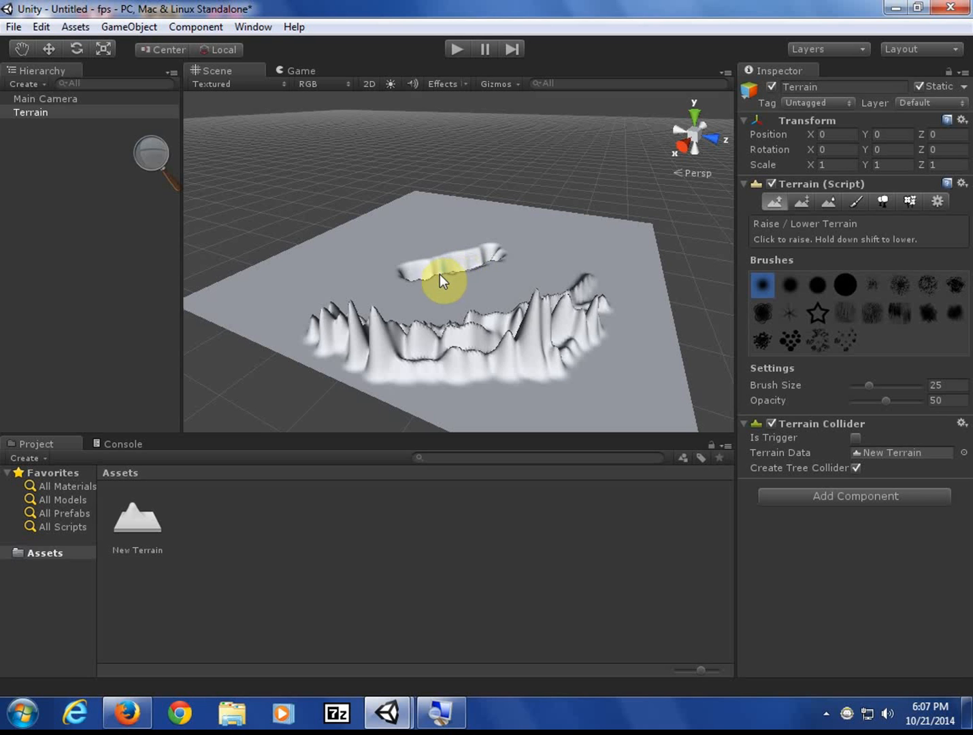
pyautogui.moveTo(416, 284); pyautogui.dragTo(466, 276)
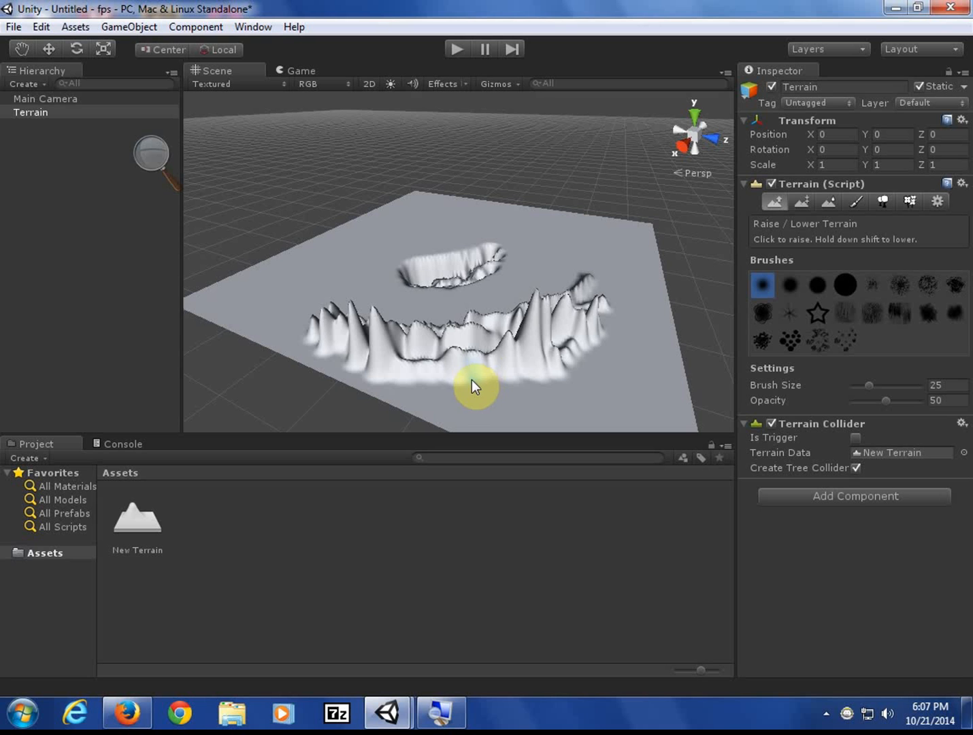
pyautogui.moveTo(427, 321)
pyautogui.mouseDown()
pyautogui.moveTo(510, 318)
pyautogui.moveTo(413, 326)
pyautogui.mouseUp()
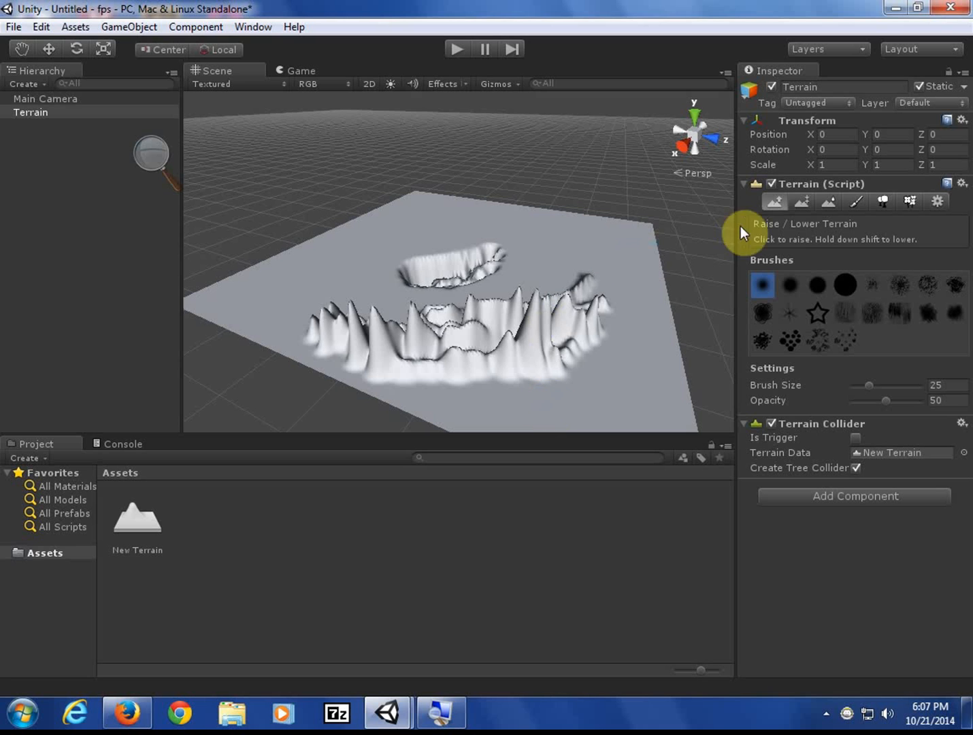
# - Flatten the whole terrain with Paint Height, undo it, then flatten it again
pyautogui.click(804, 202)
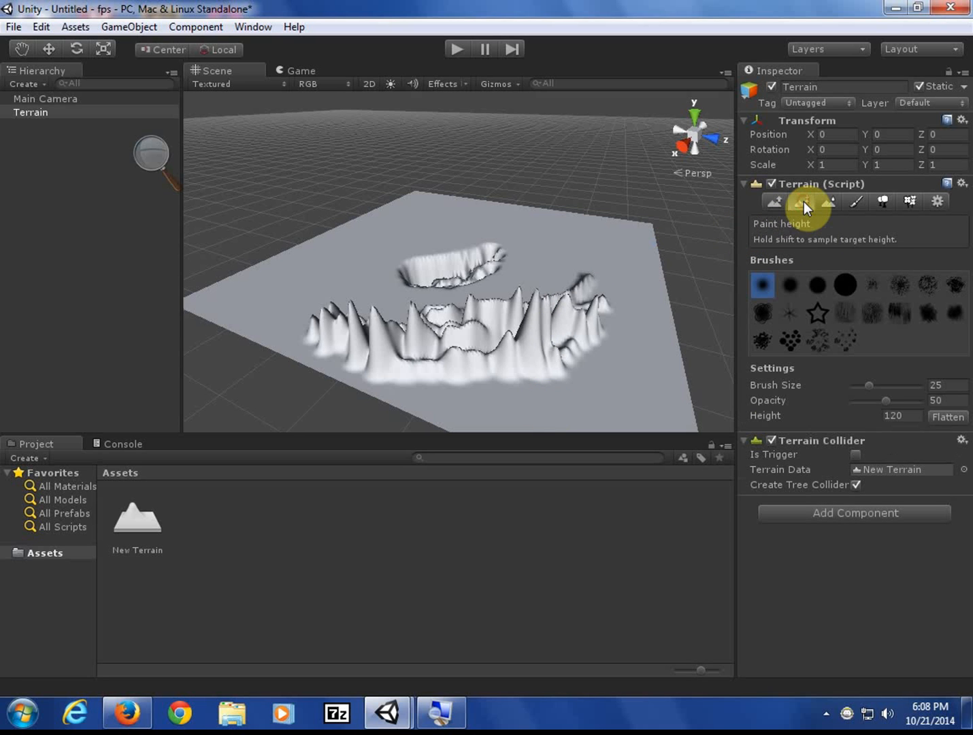
pyautogui.click(948, 417)
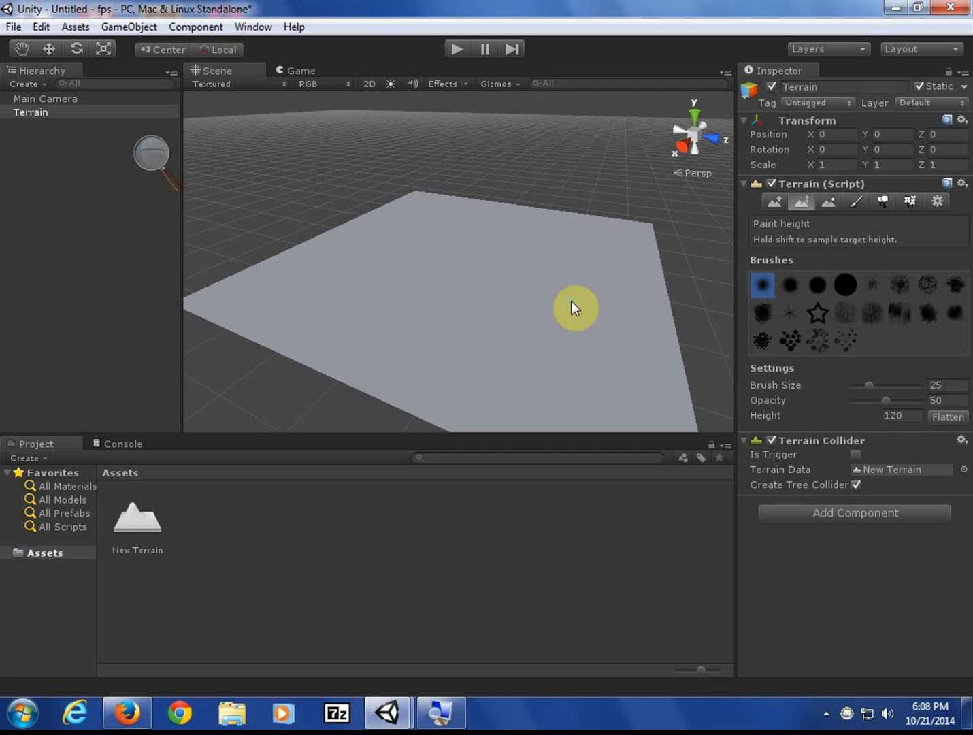
pyautogui.hotkey('ctrl', 'z')
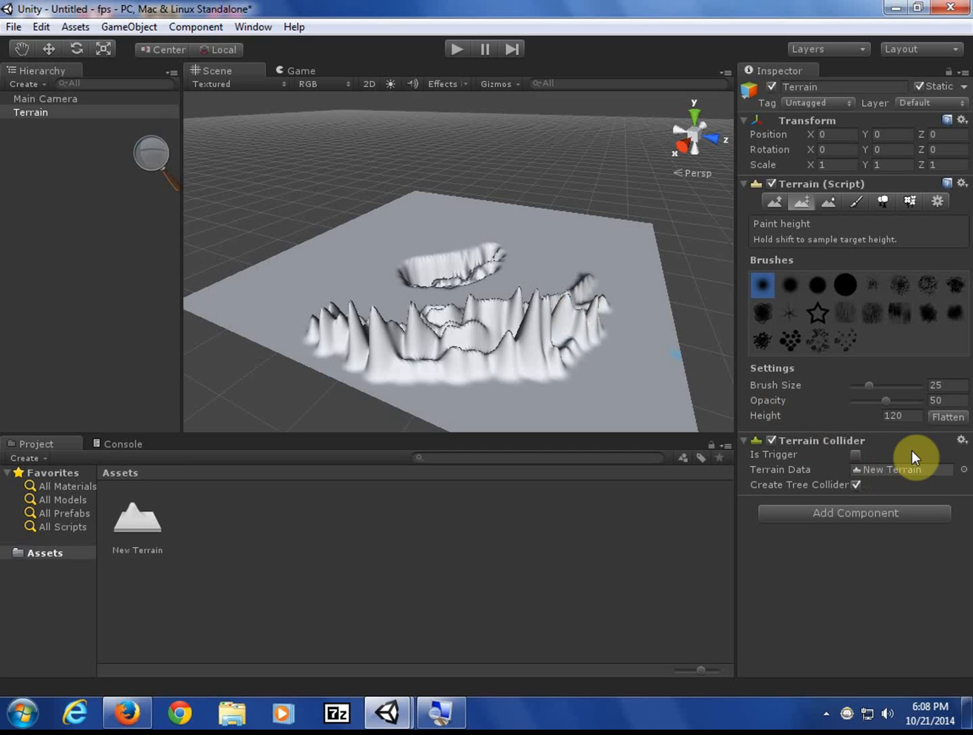
pyautogui.click(947, 419)
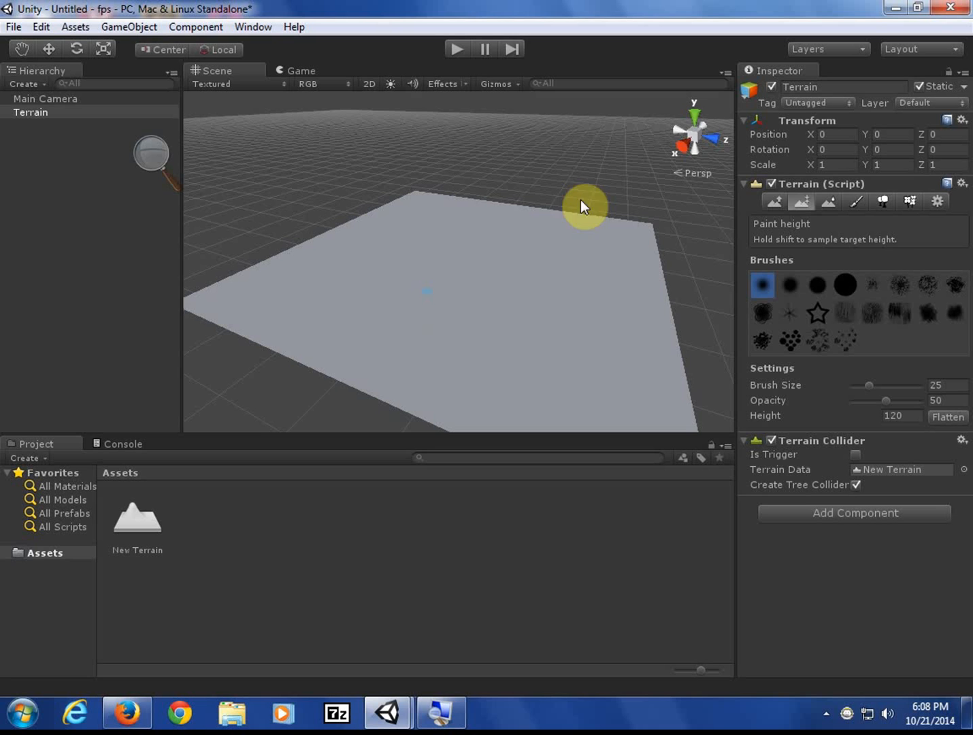
# - Raise a test spike near the right edge, then flatten it away with Paint Height
pyautogui.click(780, 198)
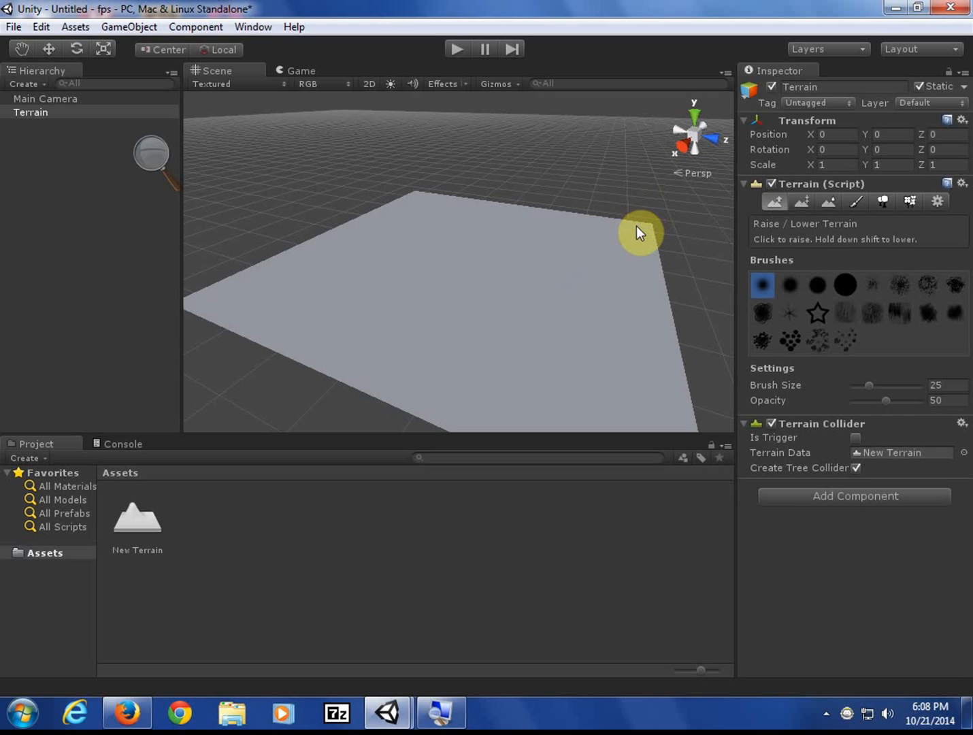
pyautogui.moveTo(636, 226)
pyautogui.mouseDown()
pyautogui.moveTo(640, 328)
pyautogui.moveTo(657, 256)
pyautogui.moveTo(592, 266)
pyautogui.moveTo(604, 259)
pyautogui.moveTo(614, 300)
pyautogui.mouseUp()
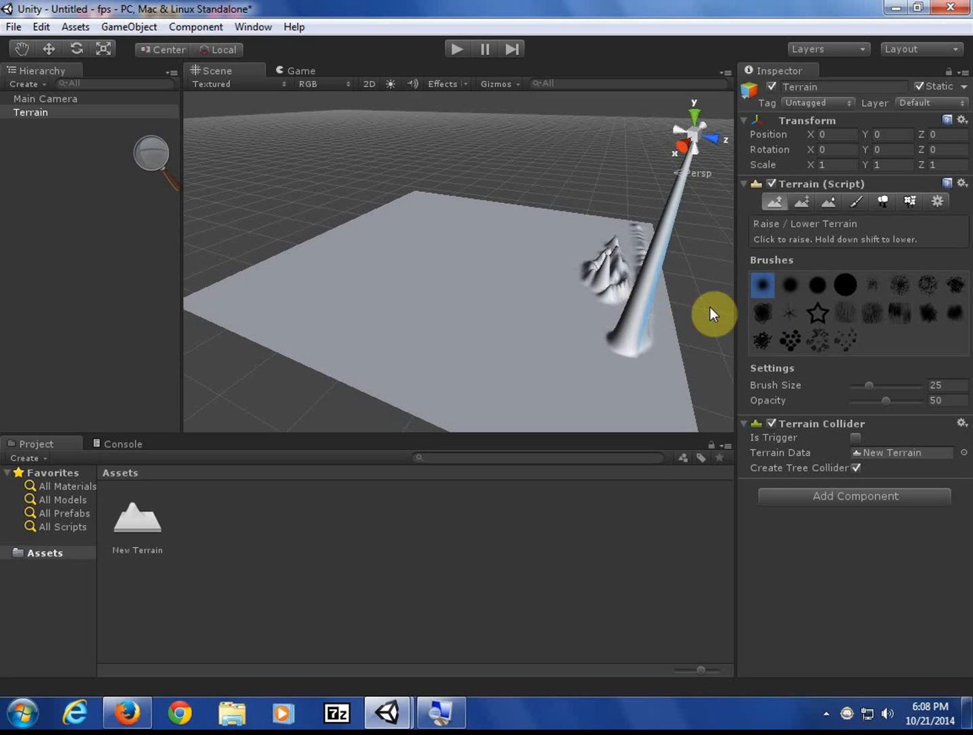
pyautogui.click(804, 201)
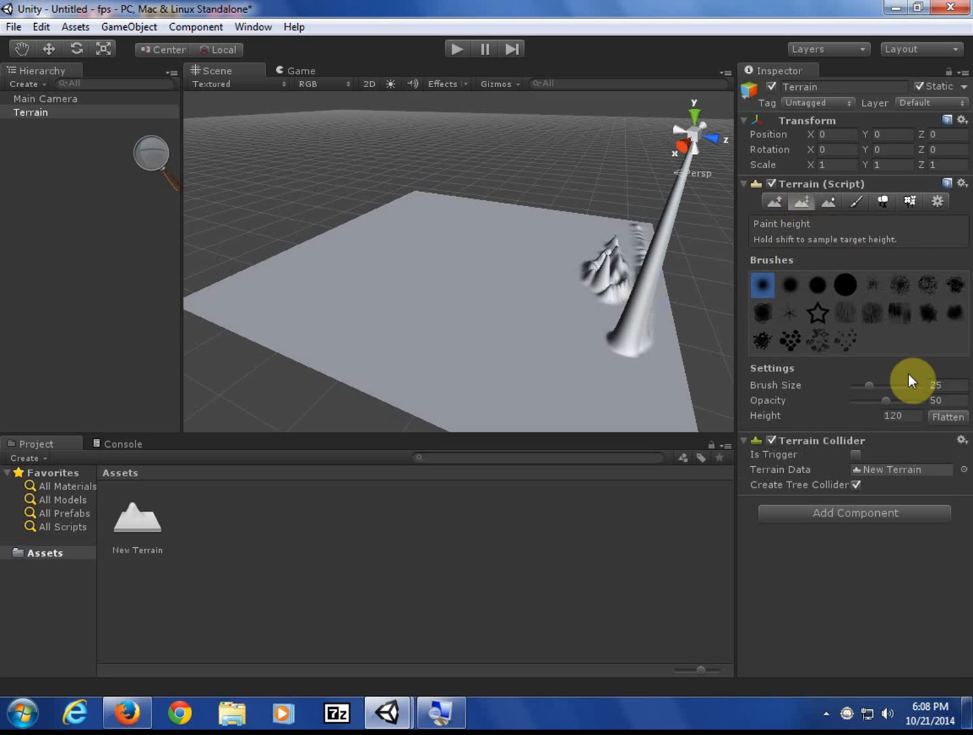
pyautogui.click(938, 412)
pyautogui.click(775, 201)
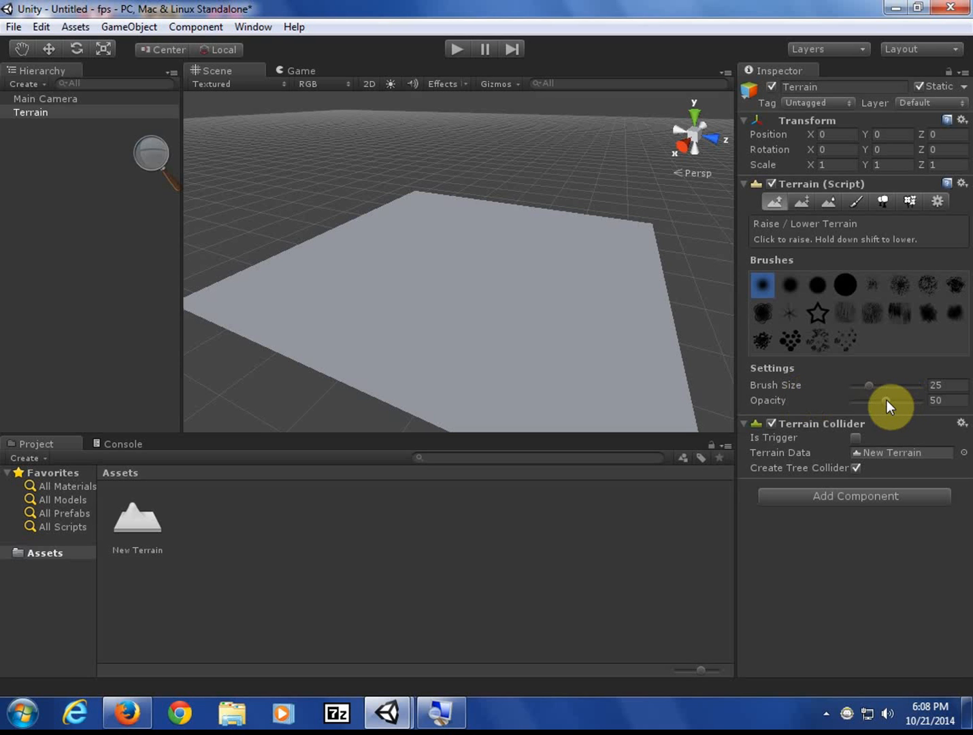
# - Lower the brush opacity to 10 and raise a gentle ridge along the terrain's front and right edges
pyautogui.moveTo(887, 400); pyautogui.dragTo(860, 402)
pyautogui.moveTo(643, 393); pyautogui.dragTo(586, 394)
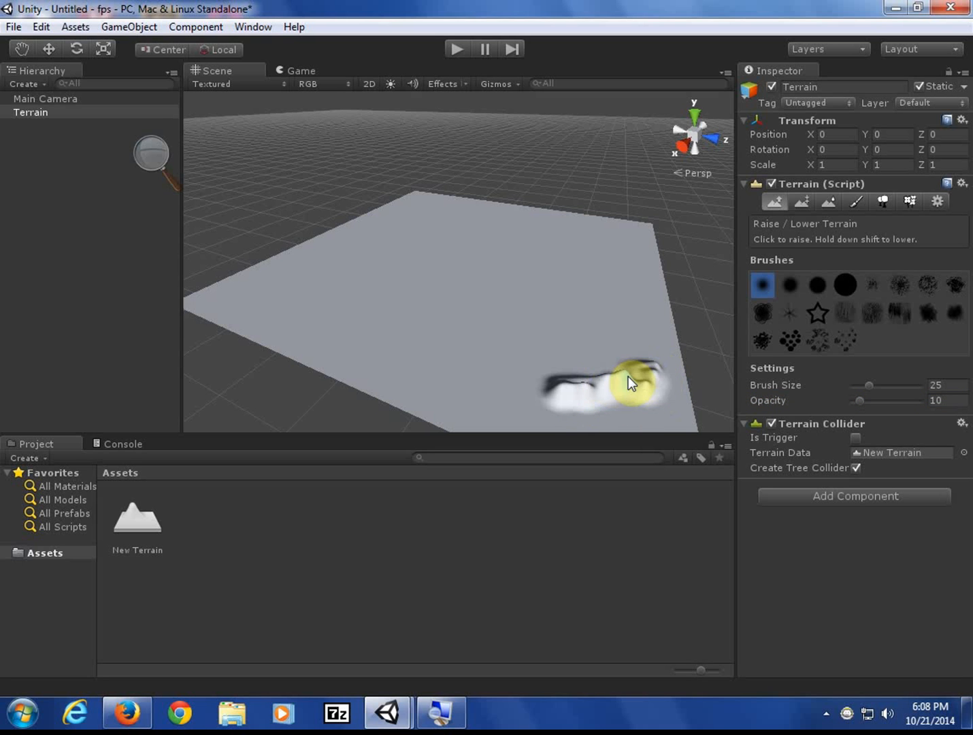
pyautogui.moveTo(610, 381); pyautogui.dragTo(523, 392)
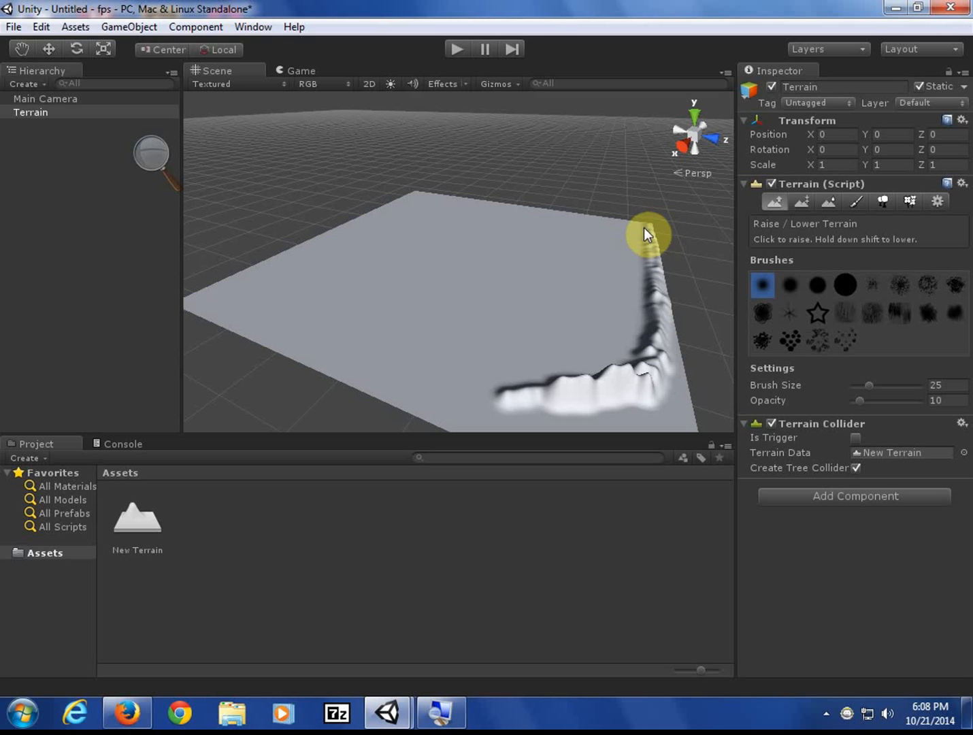
pyautogui.moveTo(640, 220); pyautogui.dragTo(646, 221)
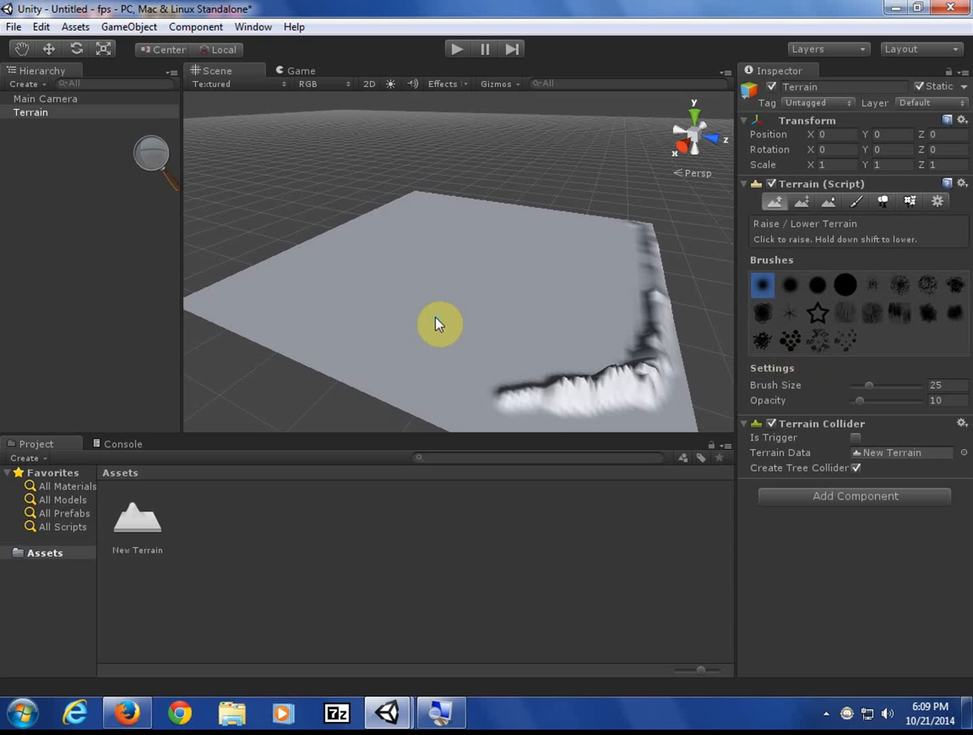
# - Choose a speckled noise brush and stamp a few small bumps onto the terrain
pyautogui.click(844, 341)
pyautogui.click(818, 338)
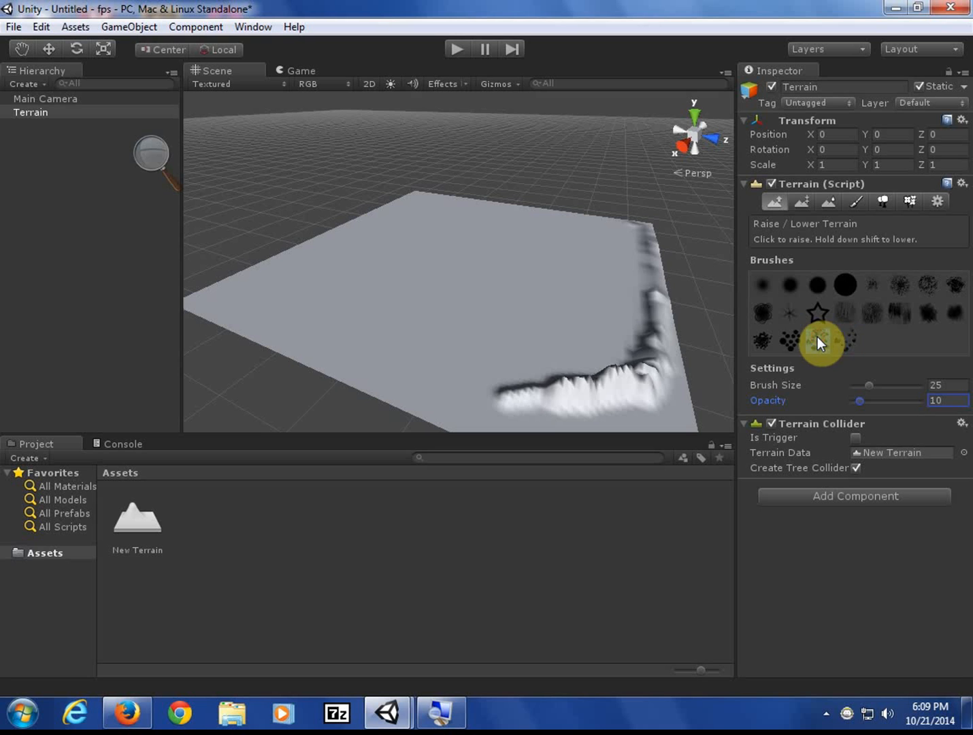
pyautogui.click(837, 341)
pyautogui.click(418, 271)
pyautogui.click(445, 273)
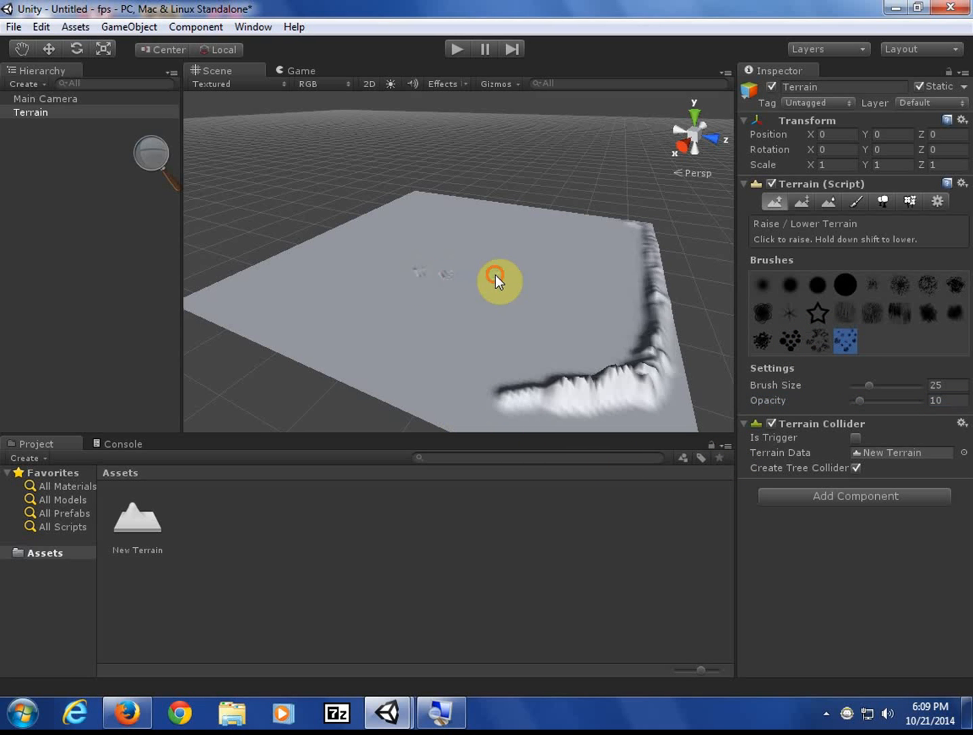
pyautogui.click(497, 276)
pyautogui.click(418, 307)
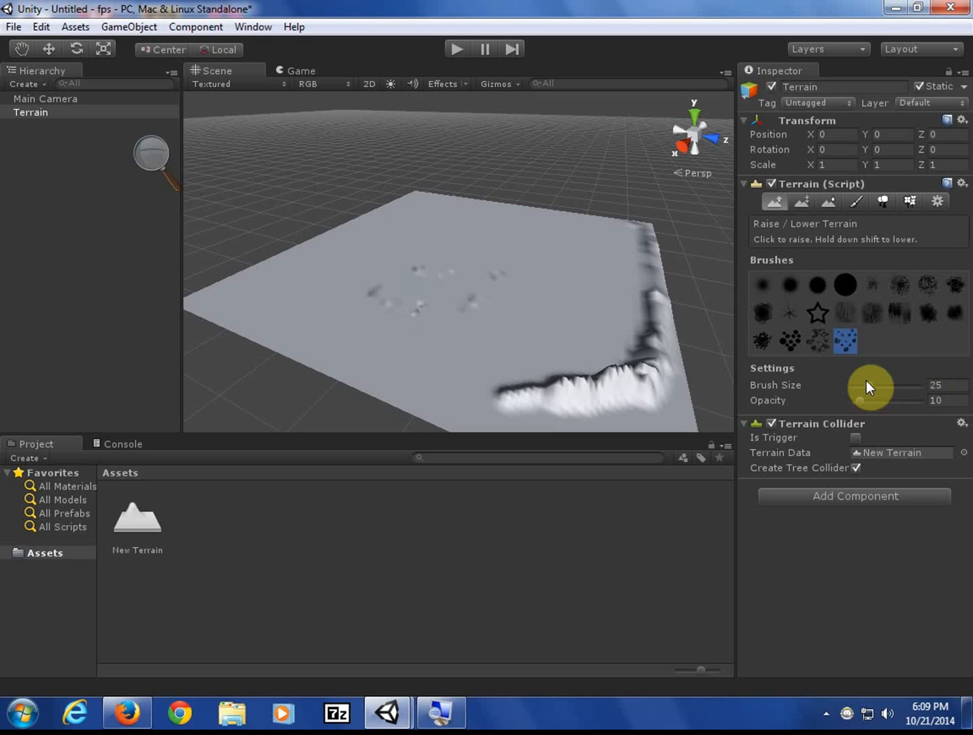
# - Enlarge the brush to size 100 and scatter noisy bumps across the terrain's middle
pyautogui.moveTo(867, 385); pyautogui.dragTo(892, 392)
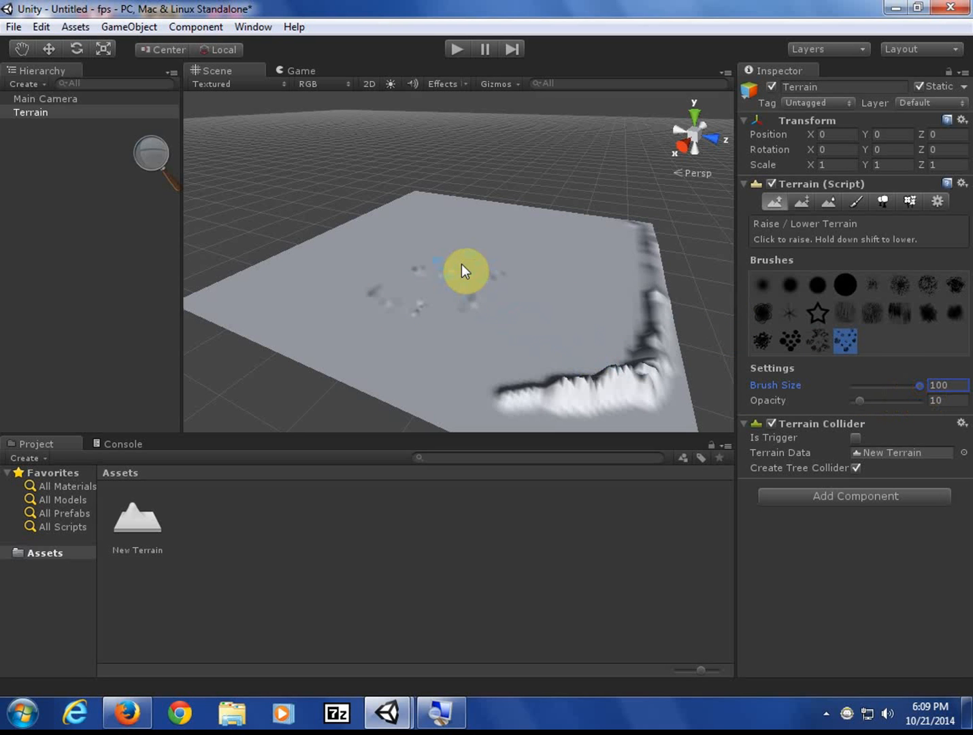
pyautogui.moveTo(495, 238)
pyautogui.mouseDown()
pyautogui.moveTo(537, 289)
pyautogui.moveTo(356, 322)
pyautogui.moveTo(302, 300)
pyautogui.mouseUp()
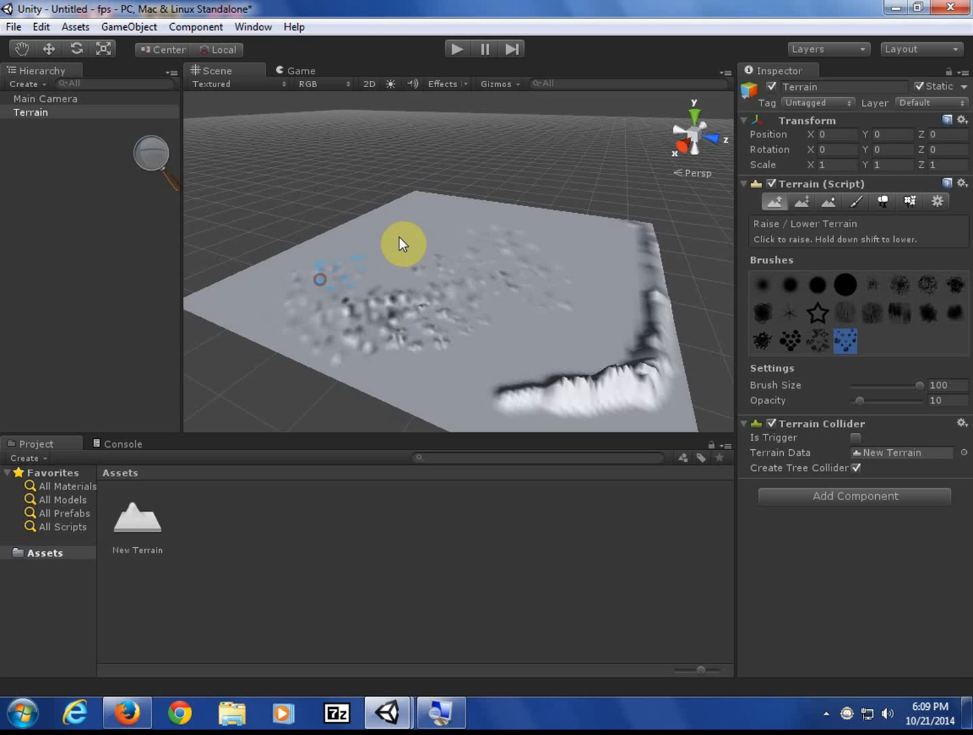
pyautogui.click(416, 225)
pyautogui.click(459, 218)
pyautogui.click(569, 222)
pyautogui.click(594, 264)
pyautogui.click(588, 316)
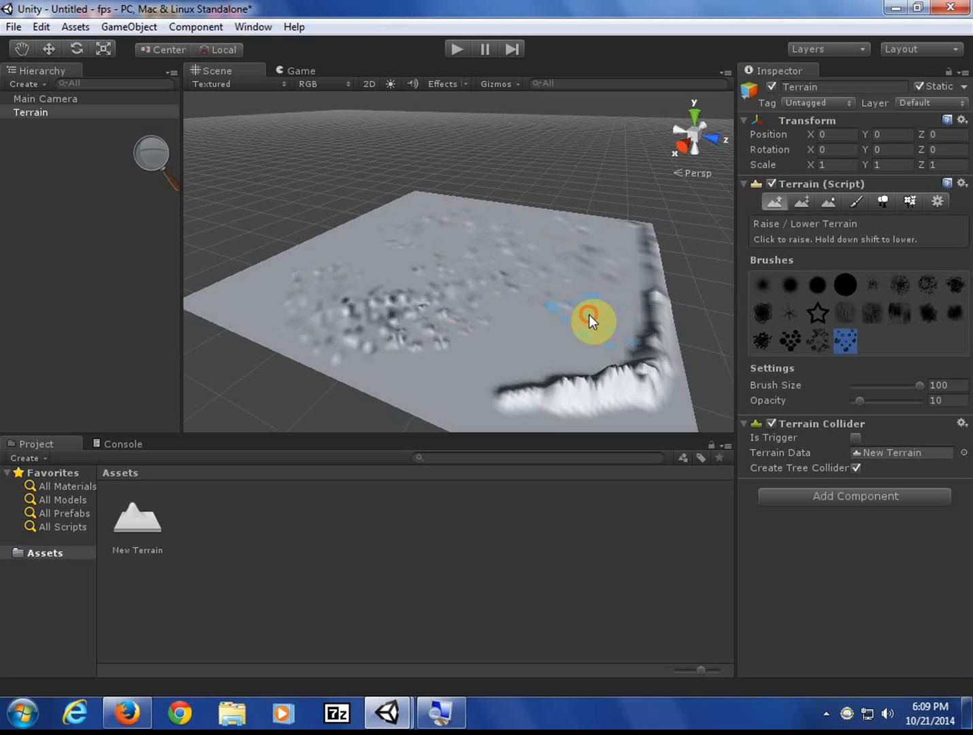
pyautogui.moveTo(590, 315)
pyautogui.mouseDown()
pyautogui.moveTo(548, 347)
pyautogui.moveTo(409, 380)
pyautogui.moveTo(347, 328)
pyautogui.moveTo(265, 297)
pyautogui.moveTo(439, 263)
pyautogui.moveTo(405, 278)
pyautogui.moveTo(364, 264)
pyautogui.moveTo(458, 232)
pyautogui.moveTo(524, 231)
pyautogui.moveTo(399, 211)
pyautogui.moveTo(377, 241)
pyautogui.mouseUp()
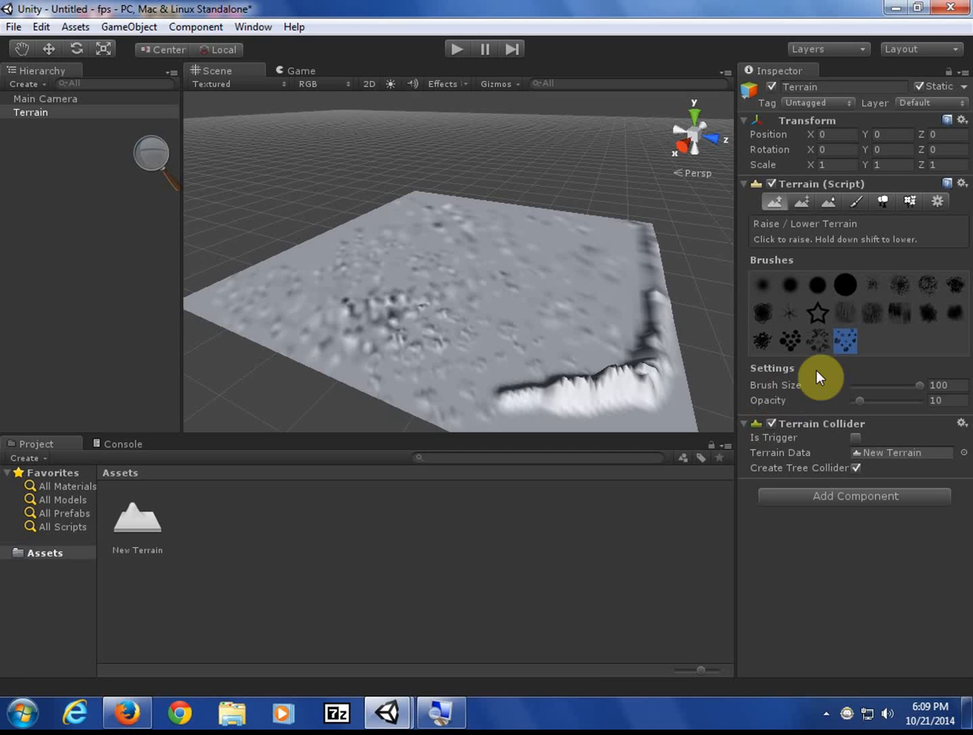
# - With the round brush at opacity 26, raise ridges along the terrain's far and right edges
pyautogui.click(817, 287)
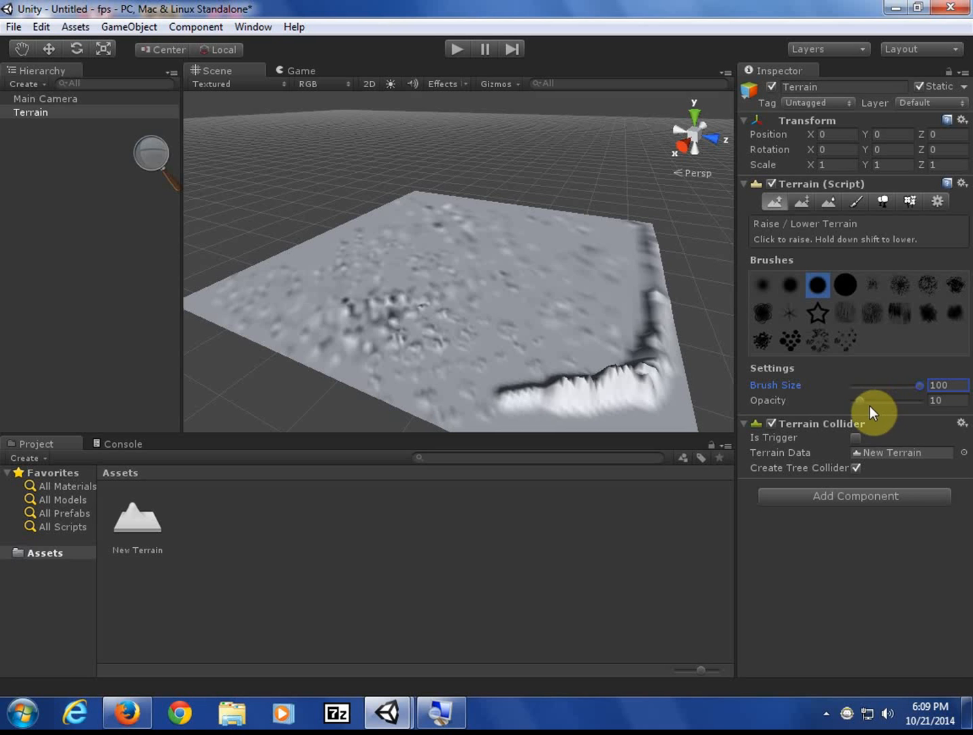
pyautogui.moveTo(861, 402); pyautogui.dragTo(871, 401)
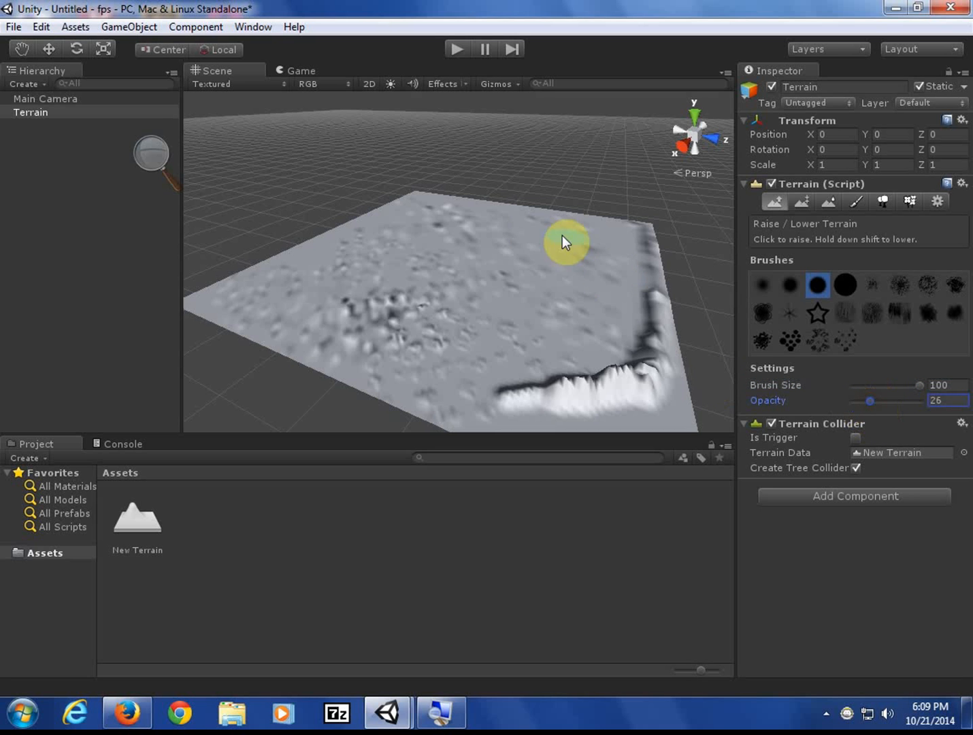
pyautogui.moveTo(420, 196); pyautogui.dragTo(536, 205)
pyautogui.moveTo(630, 224)
pyautogui.mouseDown()
pyautogui.moveTo(645, 280)
pyautogui.moveTo(639, 369)
pyautogui.moveTo(527, 399)
pyautogui.moveTo(432, 405)
pyautogui.moveTo(343, 382)
pyautogui.moveTo(383, 380)
pyautogui.moveTo(317, 357)
pyautogui.moveTo(428, 388)
pyautogui.moveTo(464, 347)
pyautogui.mouseUp()
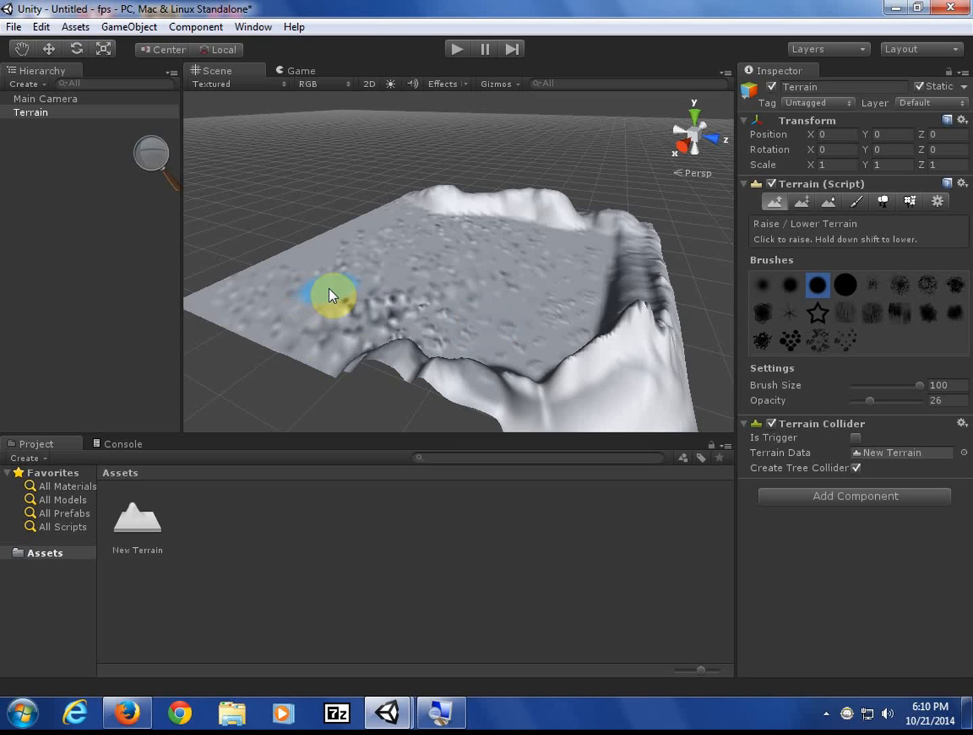
# - Raise the middle bumps into a crater rim and push up a ridge along the left edge
pyautogui.moveTo(330, 289)
pyautogui.mouseDown()
pyautogui.moveTo(479, 297)
pyautogui.moveTo(418, 307)
pyautogui.moveTo(488, 311)
pyautogui.moveTo(467, 276)
pyautogui.moveTo(422, 280)
pyautogui.moveTo(451, 298)
pyautogui.moveTo(446, 307)
pyautogui.moveTo(413, 300)
pyautogui.moveTo(441, 285)
pyautogui.moveTo(506, 282)
pyautogui.moveTo(182, 309)
pyautogui.mouseUp()
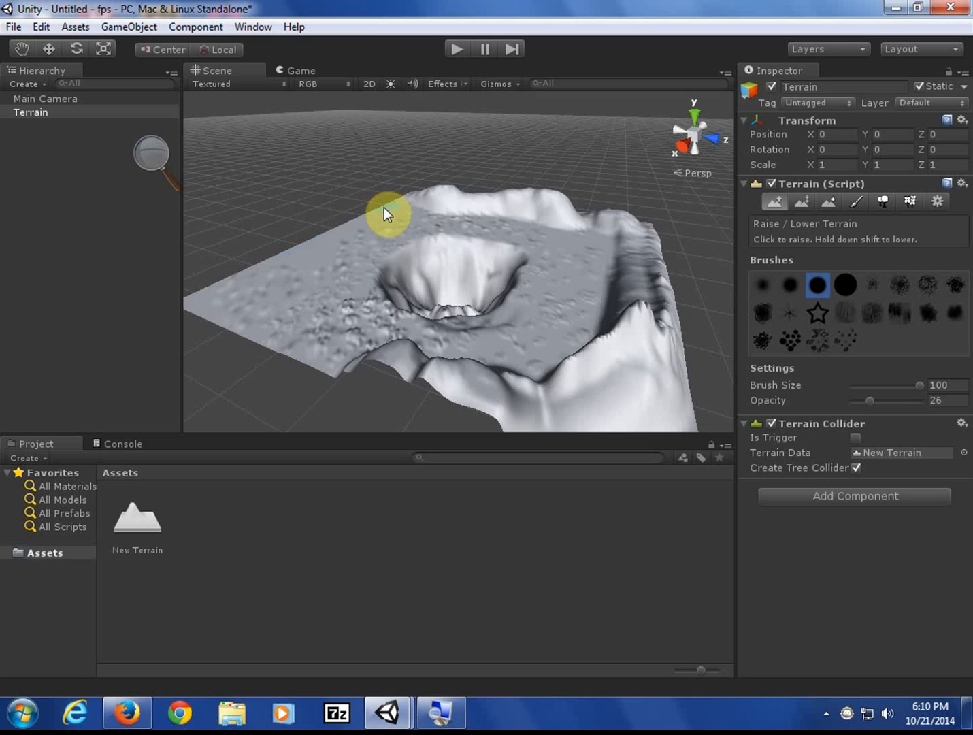
pyautogui.moveTo(381, 207)
pyautogui.mouseDown()
pyautogui.moveTo(195, 295)
pyautogui.moveTo(239, 320)
pyautogui.moveTo(252, 342)
pyautogui.mouseUp()
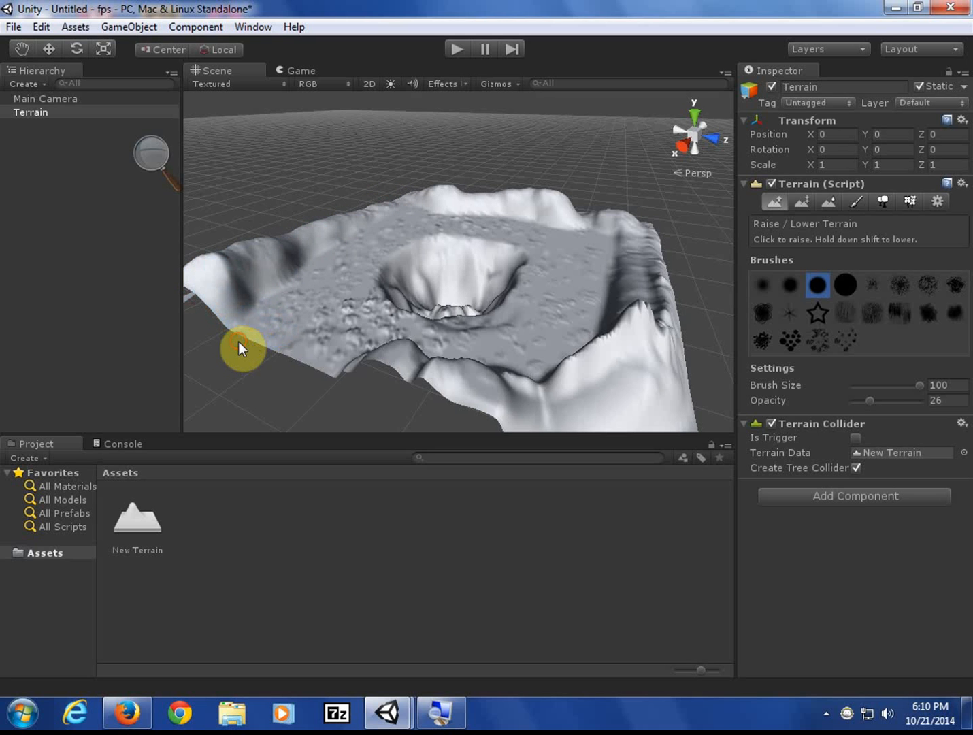
pyautogui.moveTo(310, 367)
pyautogui.mouseDown()
pyautogui.moveTo(245, 360)
pyautogui.moveTo(239, 331)
pyautogui.moveTo(250, 341)
pyautogui.mouseUp()
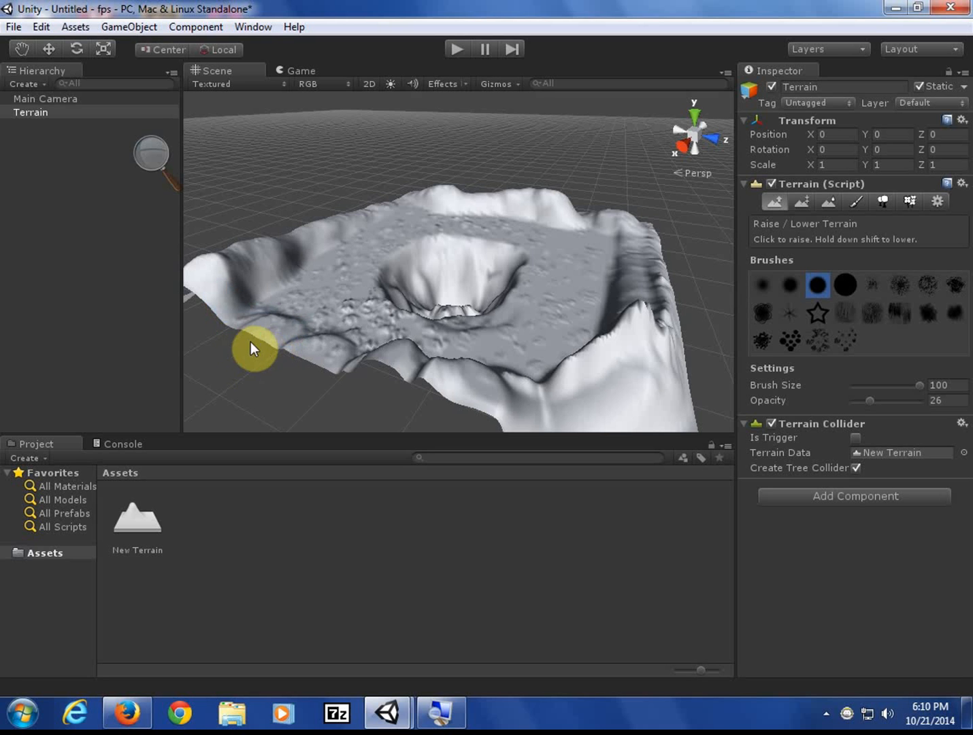
pyautogui.click(237, 334)
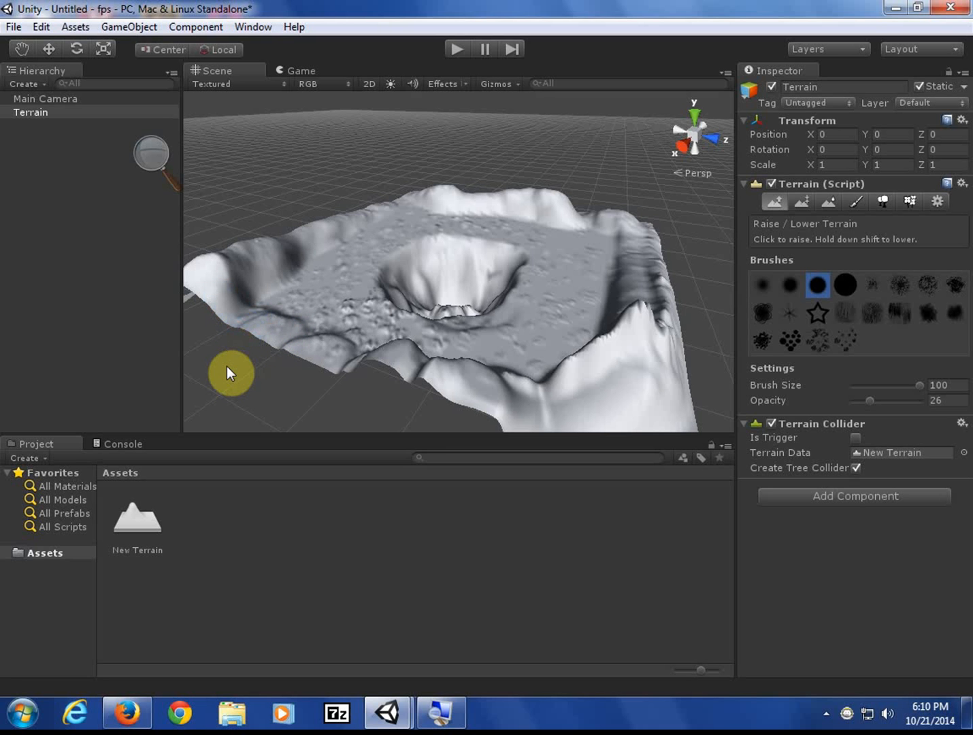
pyautogui.moveTo(232, 338)
pyautogui.mouseDown()
pyautogui.moveTo(264, 241)
pyautogui.moveTo(205, 283)
pyautogui.moveTo(202, 271)
pyautogui.moveTo(371, 192)
pyautogui.mouseUp()
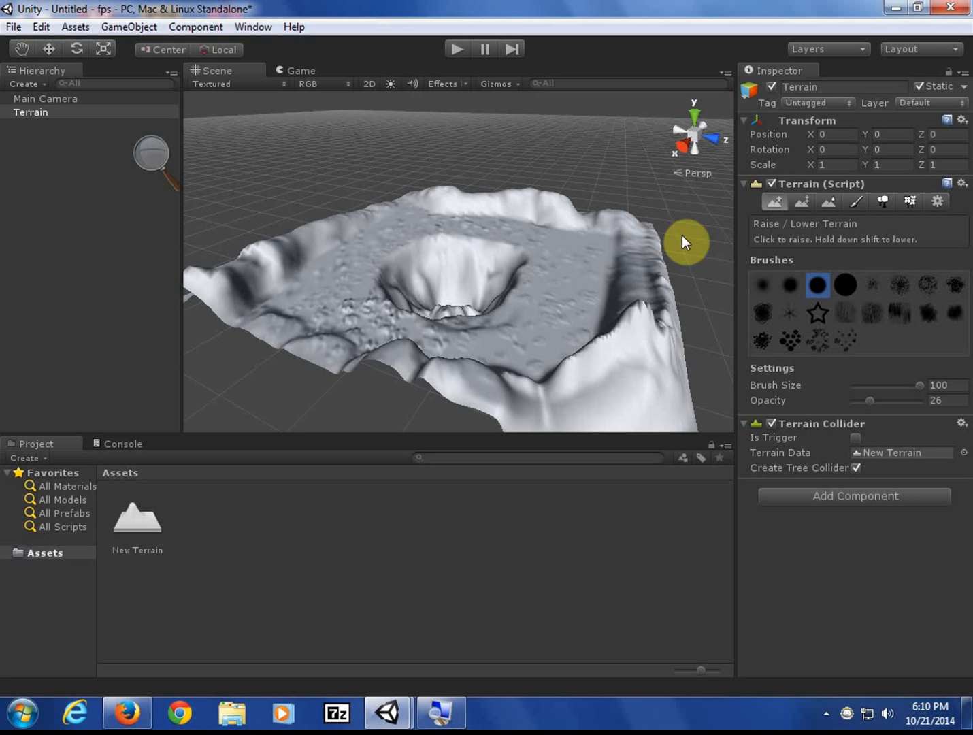
pyautogui.click(802, 201)
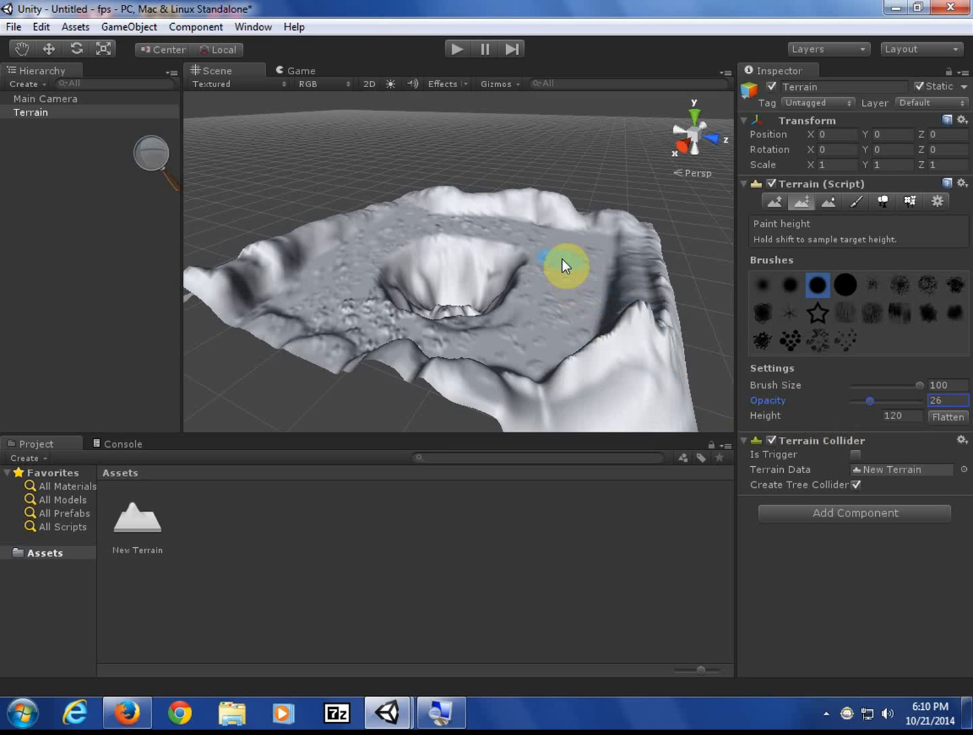
# - Flatten a patch right of the crater at height 70, then start entering height 150
pyautogui.click(889, 415)
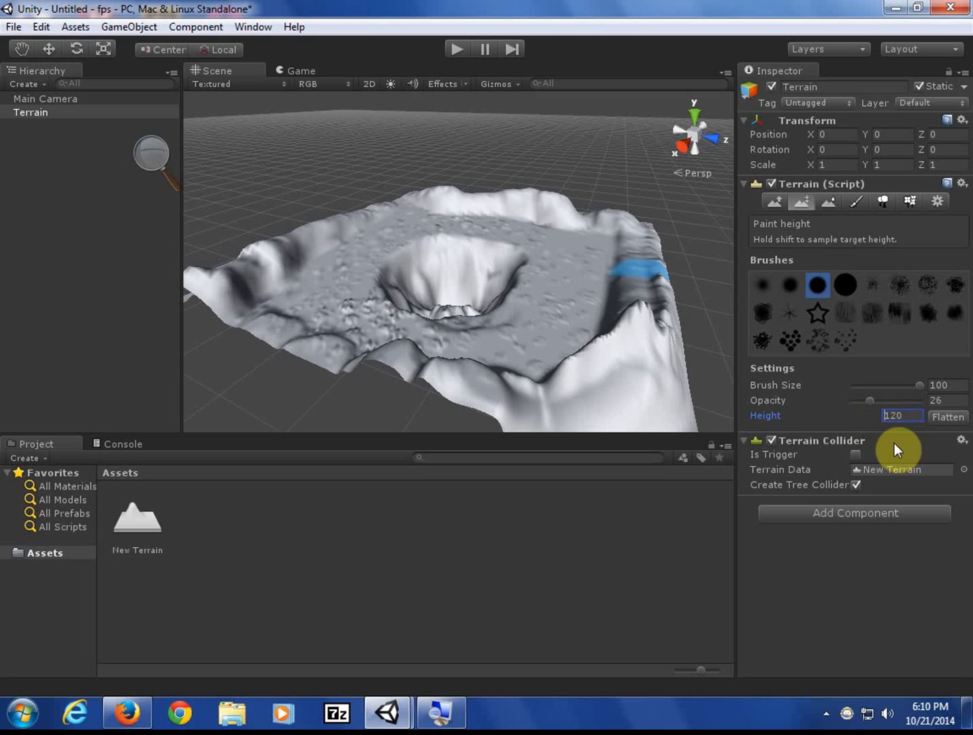
pyautogui.moveTo(901, 419); pyautogui.dragTo(861, 423)
pyautogui.write('70')
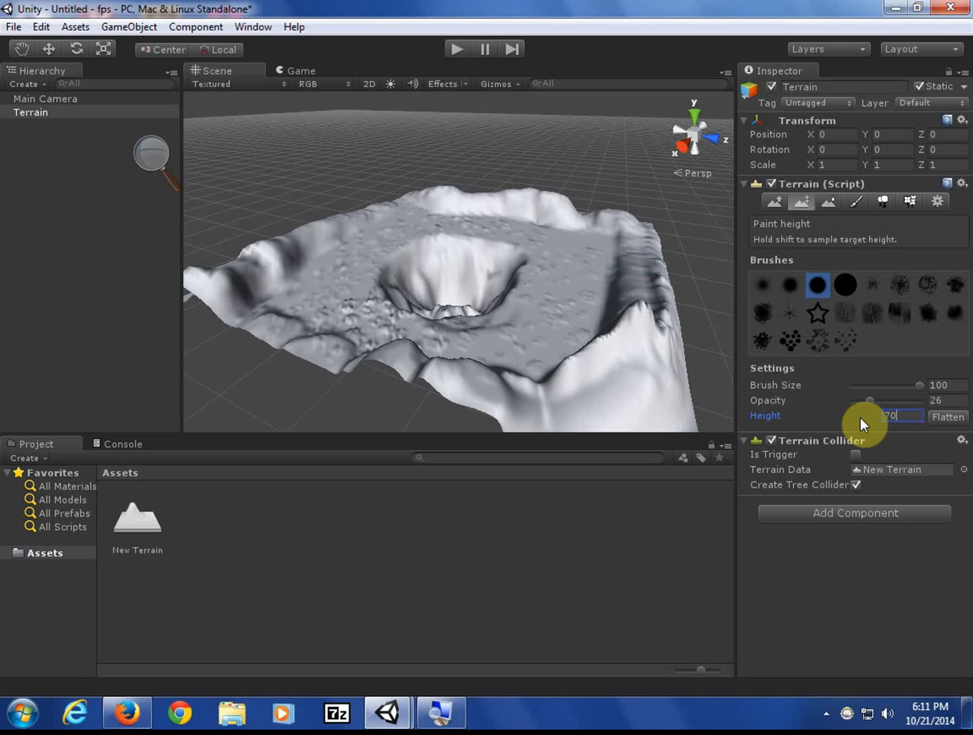
pyautogui.click(569, 251)
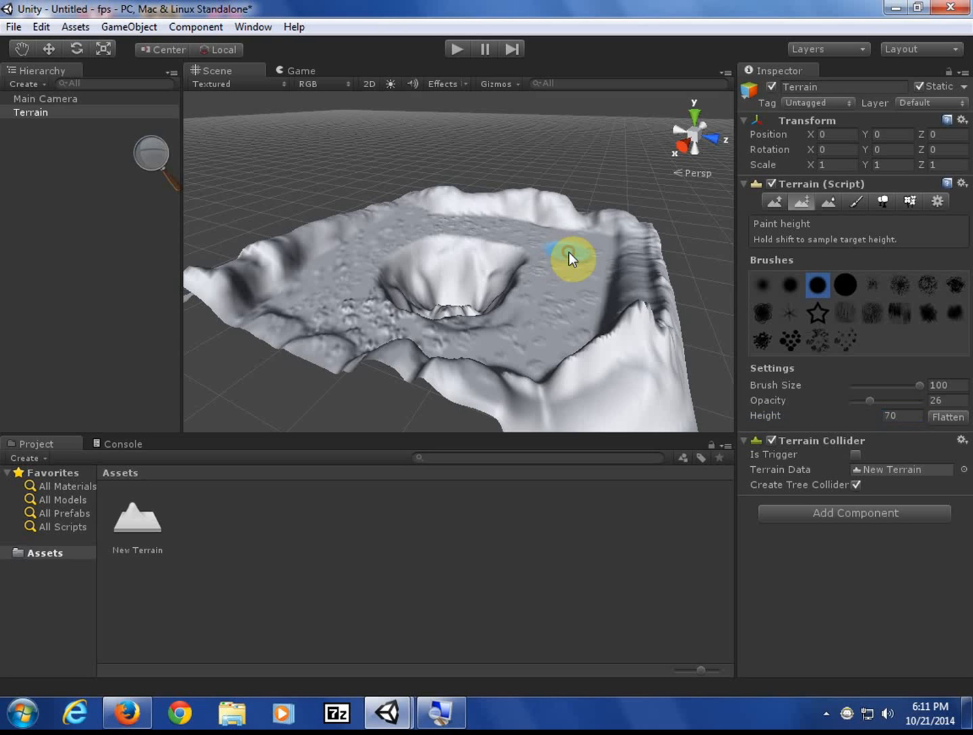
pyautogui.click(553, 254)
pyautogui.moveTo(569, 260); pyautogui.dragTo(561, 302)
pyautogui.click(899, 417)
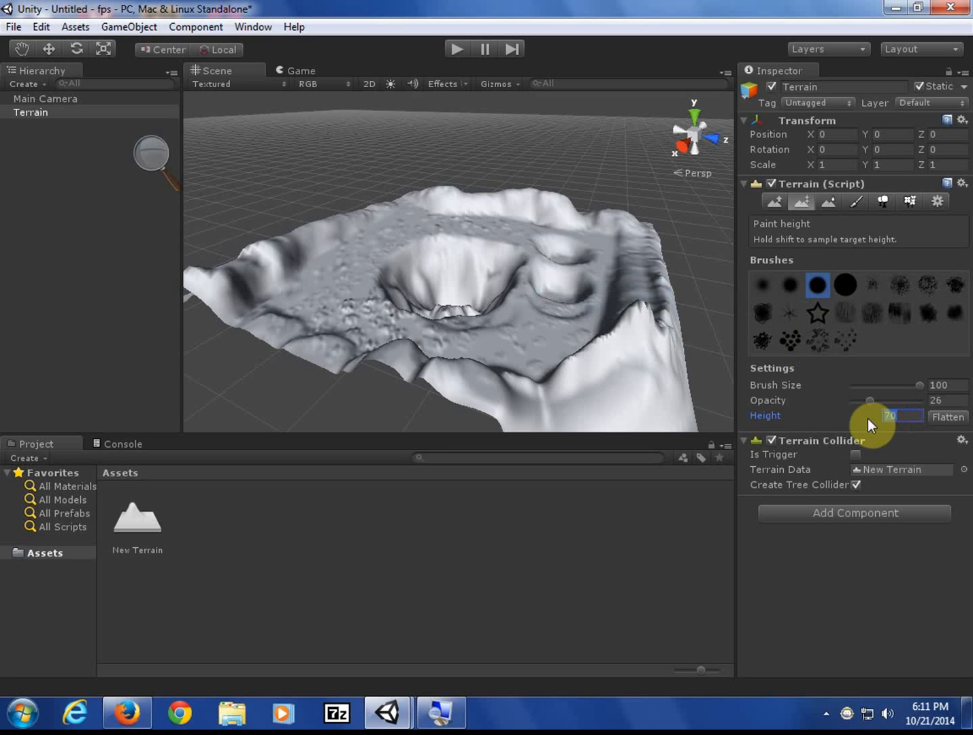
pyautogui.write('15-')
# - Correct the target height to 150 and paint a broad flat plateau across the terrain's right side
pyautogui.press('BackSpace')
pyautogui.write('0')
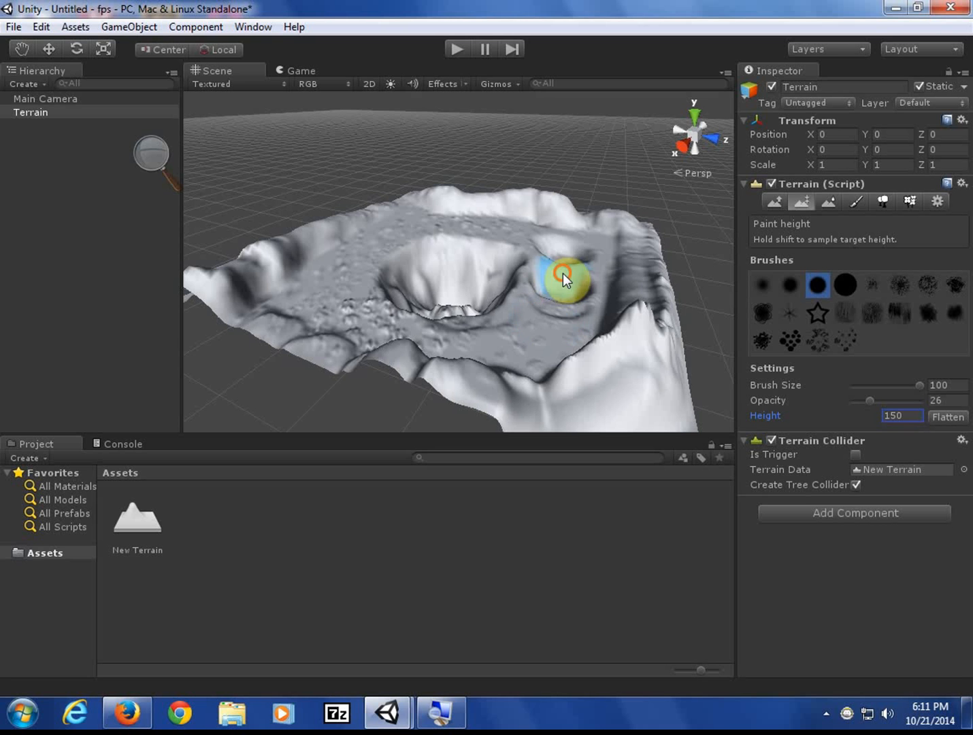
pyautogui.moveTo(562, 278)
pyautogui.mouseDown()
pyautogui.moveTo(560, 289)
pyautogui.moveTo(556, 243)
pyautogui.moveTo(561, 278)
pyautogui.moveTo(533, 311)
pyautogui.moveTo(566, 276)
pyautogui.moveTo(576, 236)
pyautogui.moveTo(571, 330)
pyautogui.moveTo(455, 334)
pyautogui.moveTo(461, 315)
pyautogui.mouseUp()
pyautogui.moveTo(606, 251)
pyautogui.mouseDown()
pyautogui.moveTo(572, 319)
pyautogui.moveTo(598, 258)
pyautogui.moveTo(576, 230)
pyautogui.moveTo(539, 226)
pyautogui.moveTo(559, 289)
pyautogui.mouseUp()
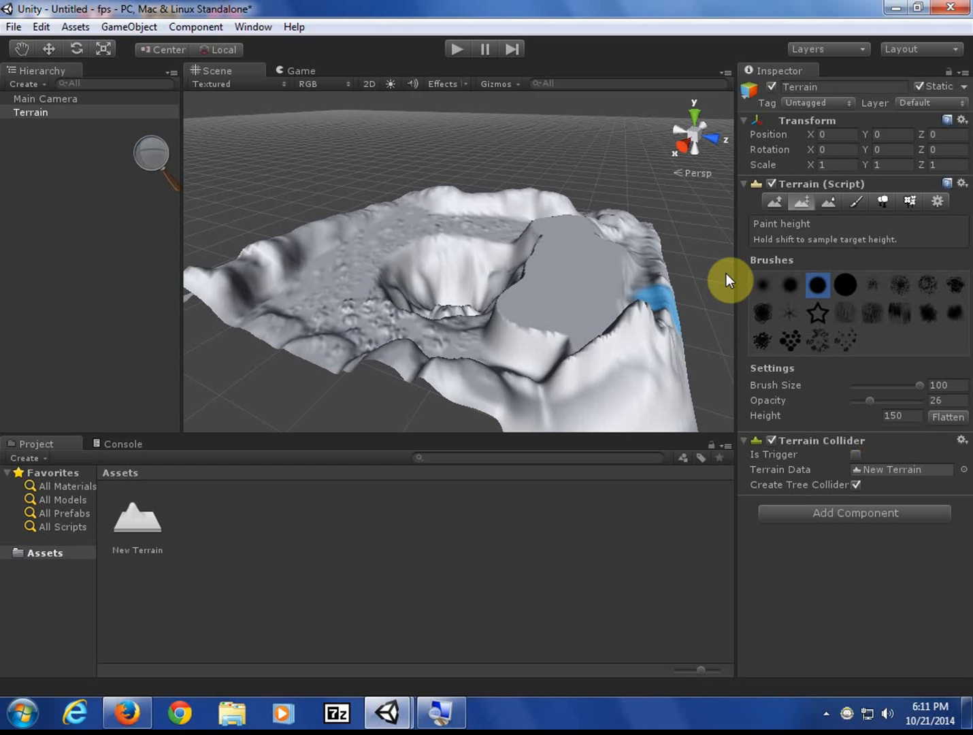
# - Switch to Smooth Height and soften the terrain's back and left ridges
pyautogui.click(830, 202)
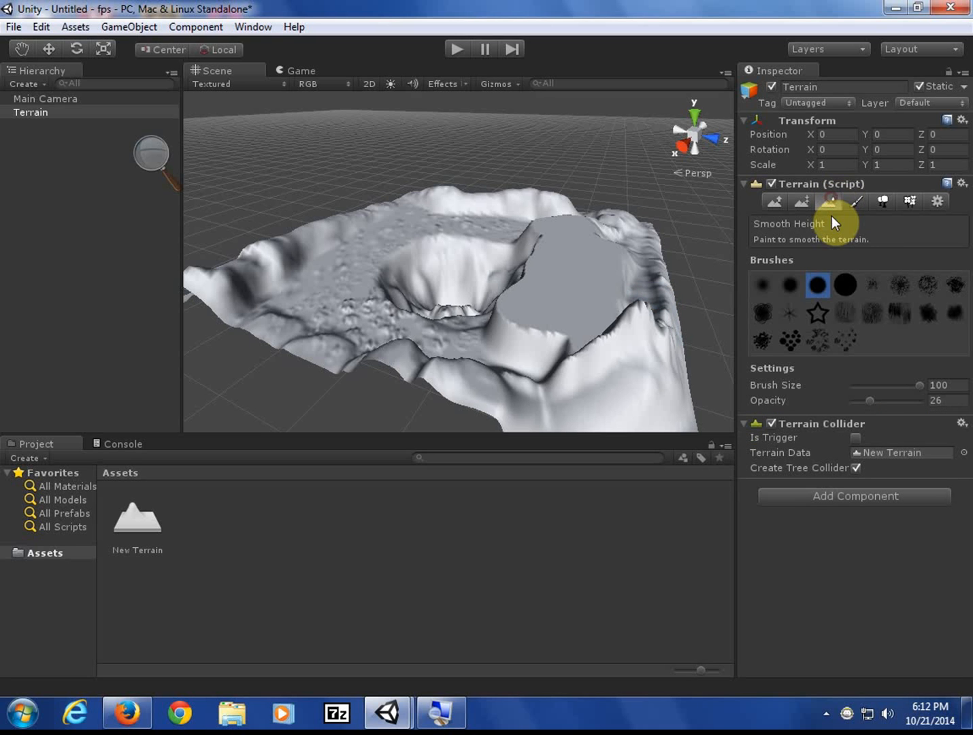
pyautogui.click(320, 256)
pyautogui.moveTo(497, 188); pyautogui.dragTo(554, 202)
pyautogui.click(409, 192)
pyautogui.moveTo(342, 217); pyautogui.dragTo(213, 283)
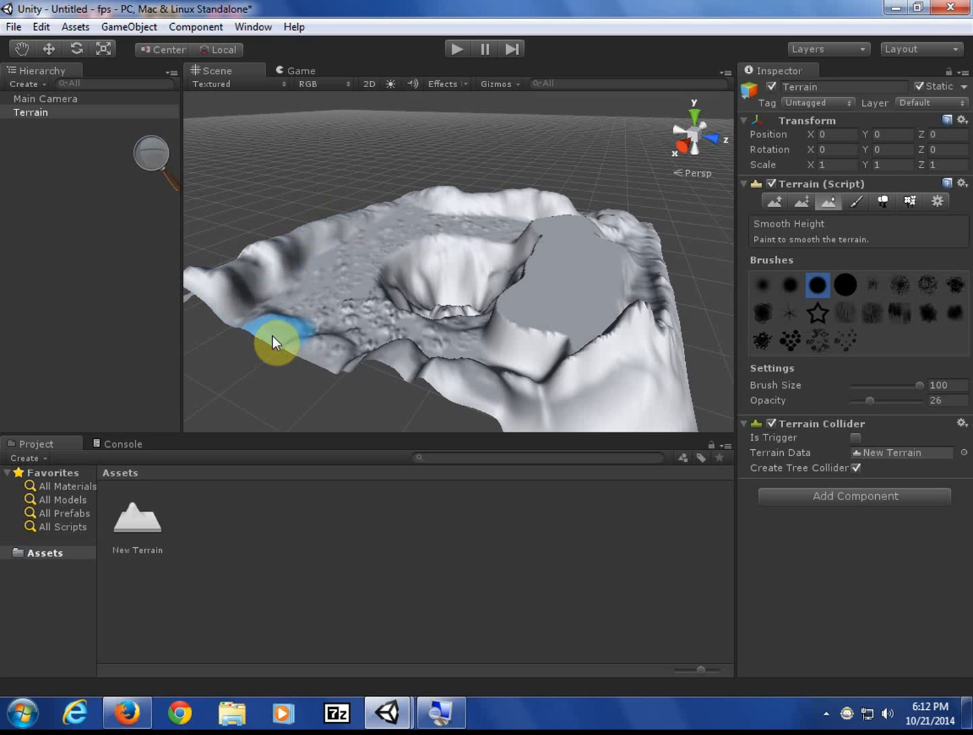
# - Smooth the bumpy front and left ground and the slope below the plateau
pyautogui.click(419, 373)
pyautogui.moveTo(420, 373)
pyautogui.mouseDown()
pyautogui.moveTo(357, 337)
pyautogui.moveTo(346, 298)
pyautogui.moveTo(389, 323)
pyautogui.moveTo(368, 325)
pyautogui.mouseUp()
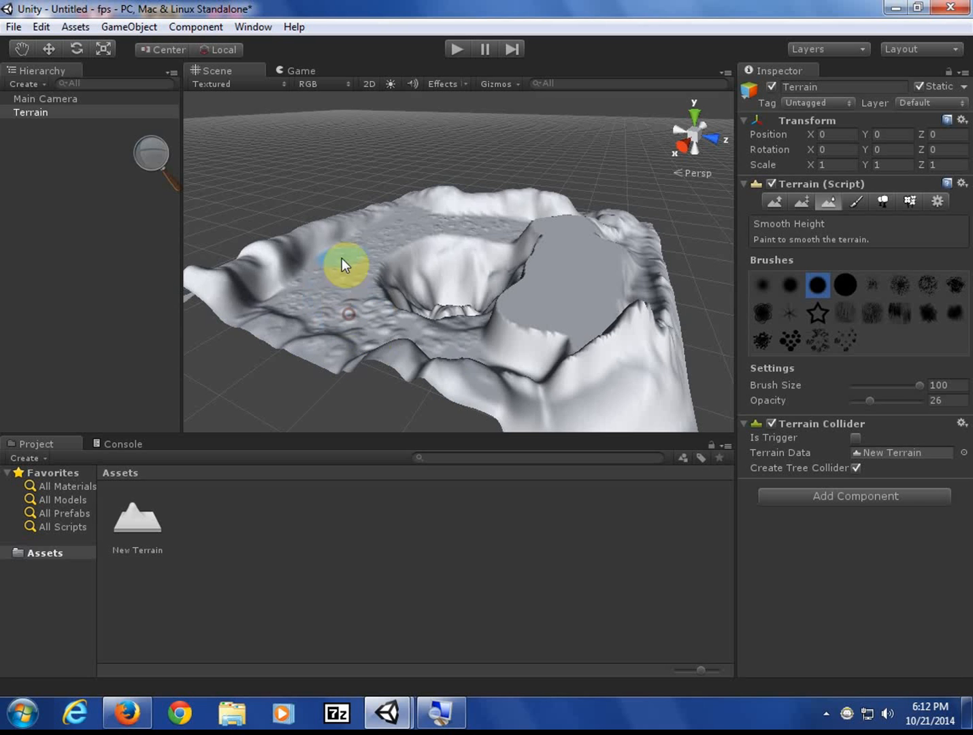
pyautogui.click(360, 277)
pyautogui.moveTo(361, 276)
pyautogui.mouseDown()
pyautogui.moveTo(466, 256)
pyautogui.moveTo(499, 227)
pyautogui.mouseUp()
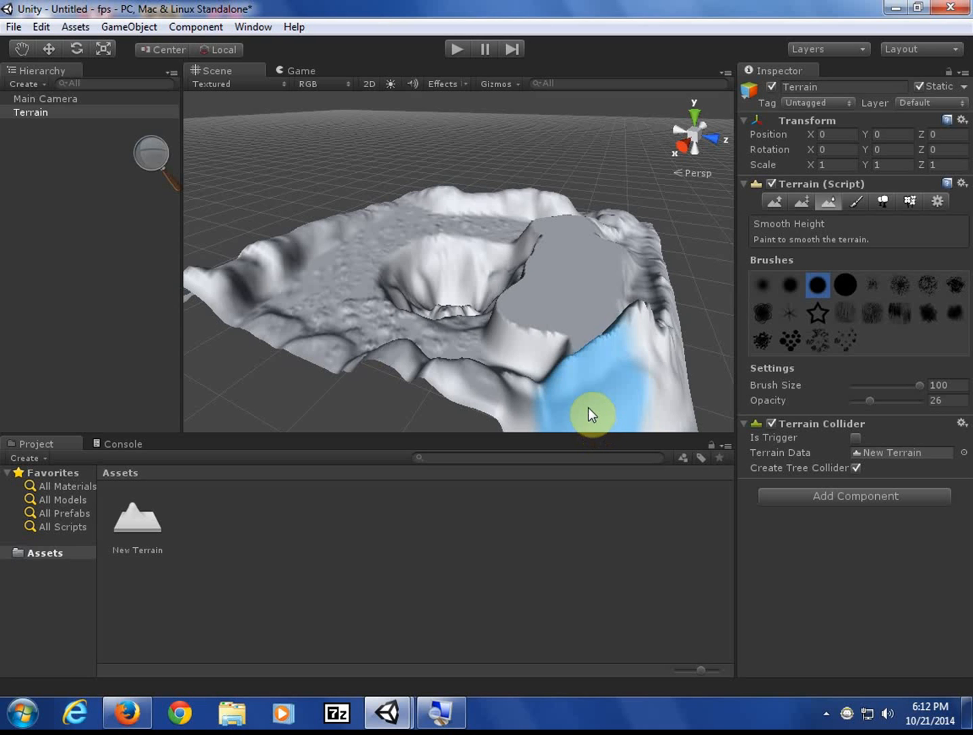
pyautogui.click(567, 357)
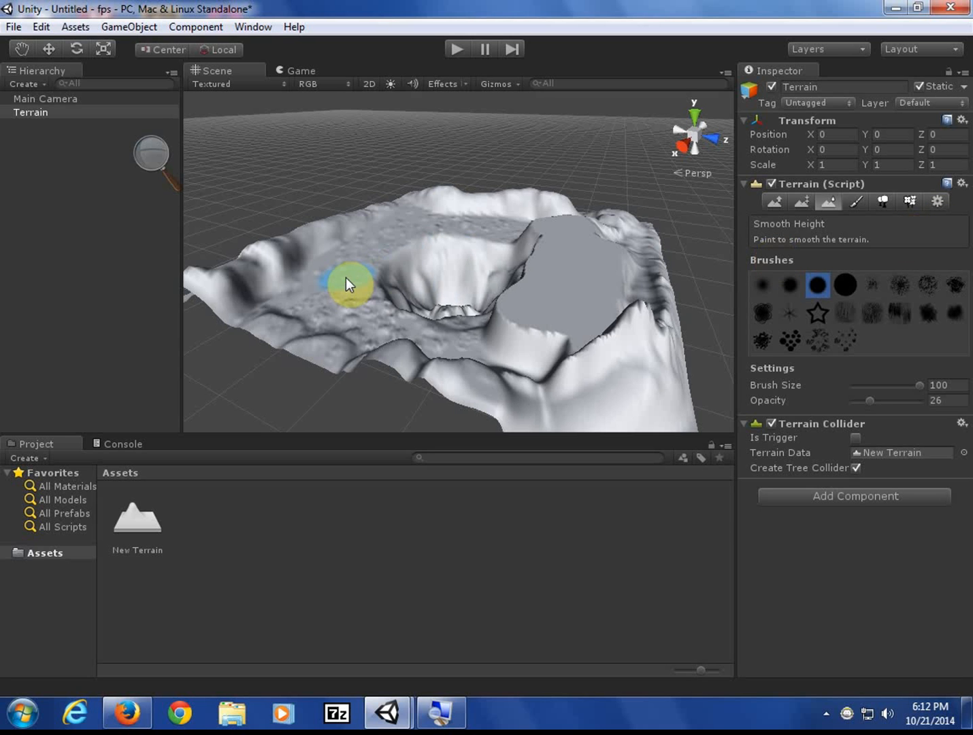
pyautogui.click(858, 204)
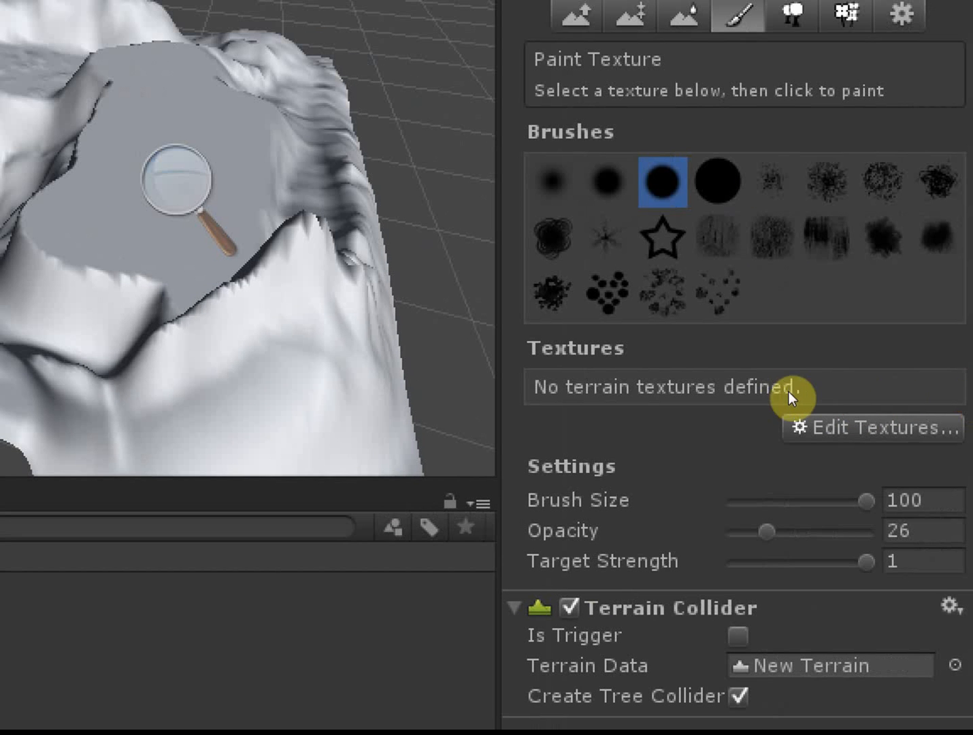
# - Close the Add Terrain Texture dialog unused and show the Assets > Import Package standard packages list
pyautogui.click(905, 412)
pyautogui.click(876, 420)
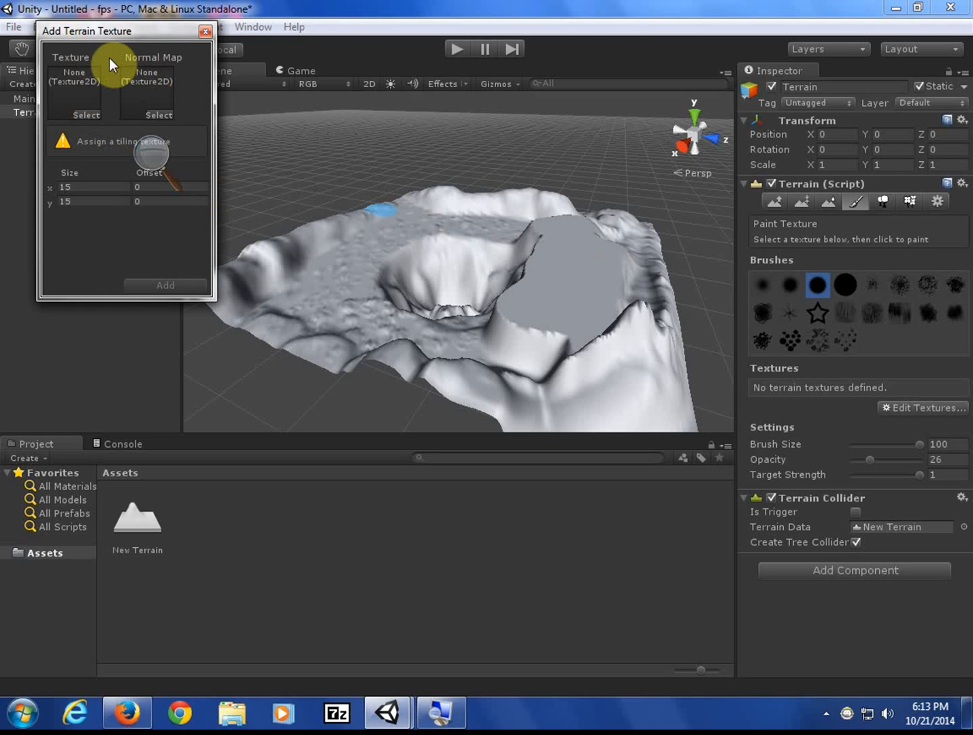
pyautogui.moveTo(110, 33); pyautogui.dragTo(260, 67)
pyautogui.click(353, 65)
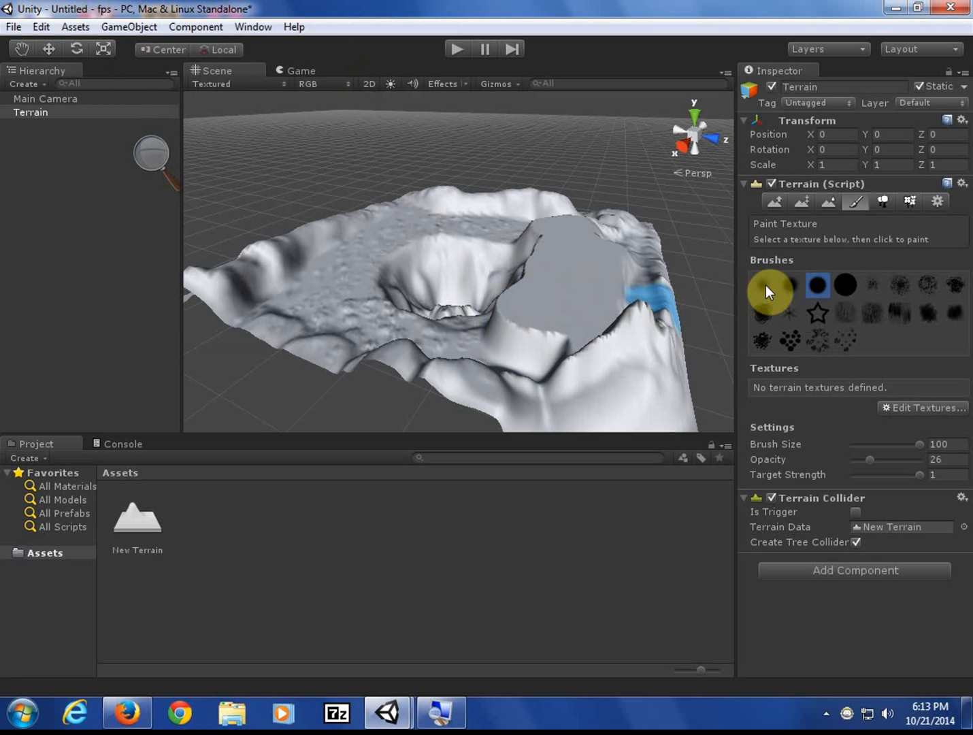
pyautogui.click(87, 26)
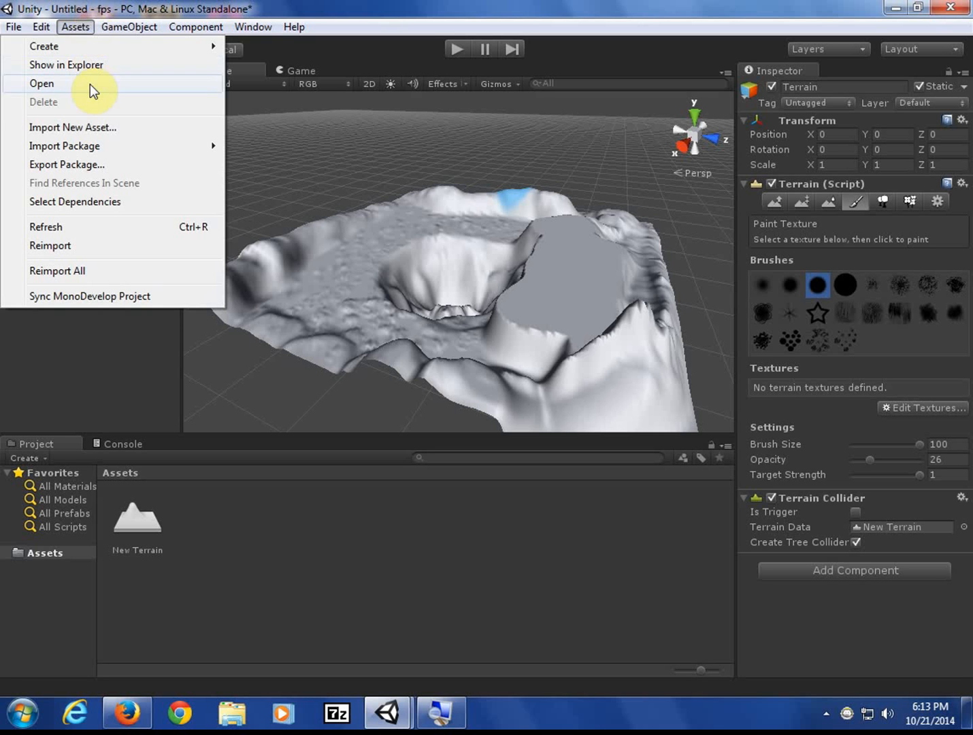
pyautogui.click(104, 146)
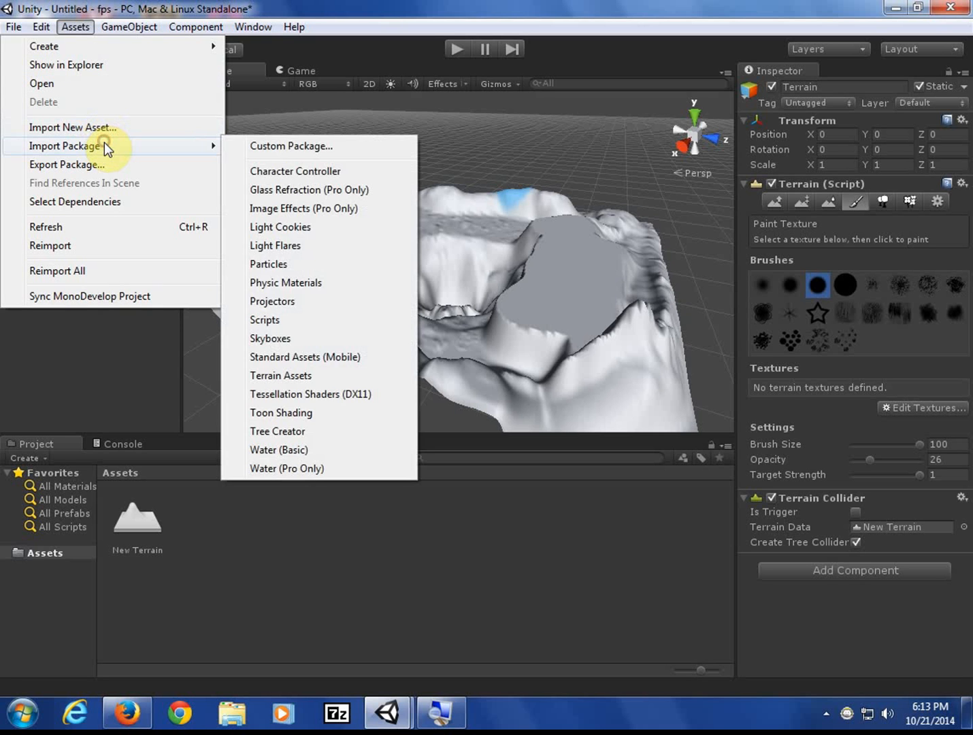
# - Import the full Terrain Assets package, then briefly try and close the Add Terrain Texture dialog
pyautogui.click(367, 377)
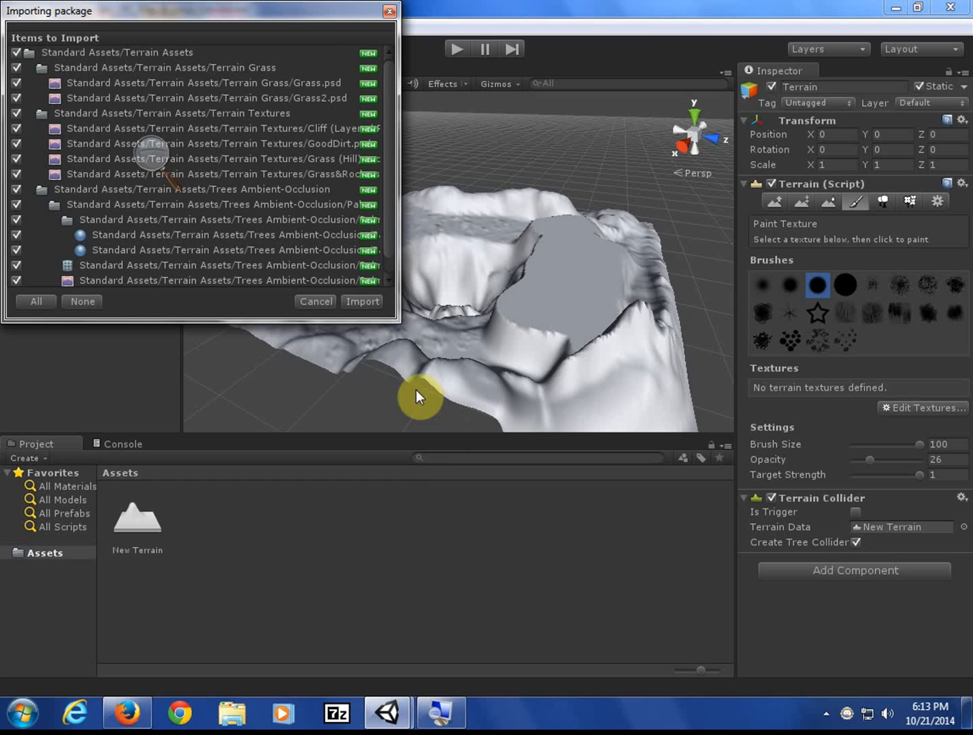
pyautogui.click(368, 300)
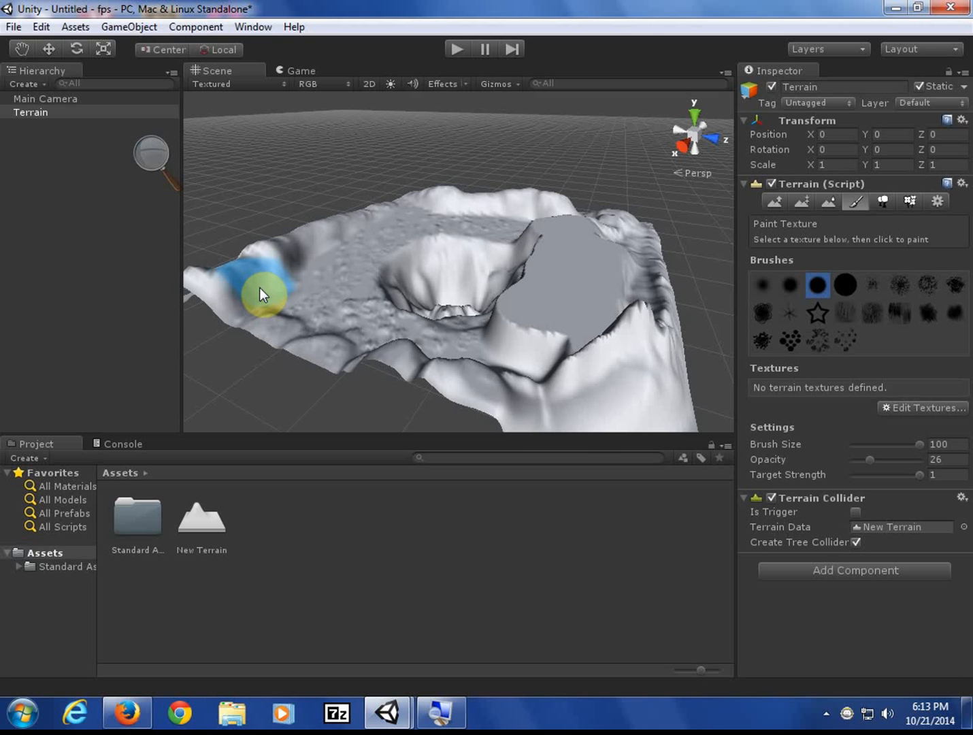
pyautogui.click(929, 407)
pyautogui.click(929, 408)
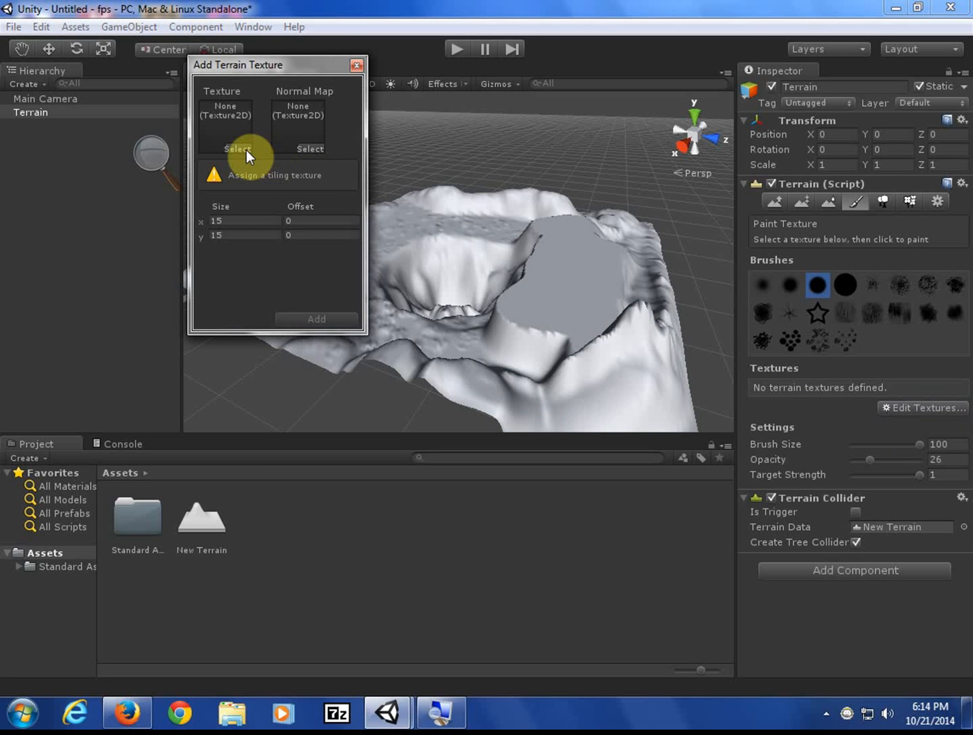
pyautogui.click(236, 134)
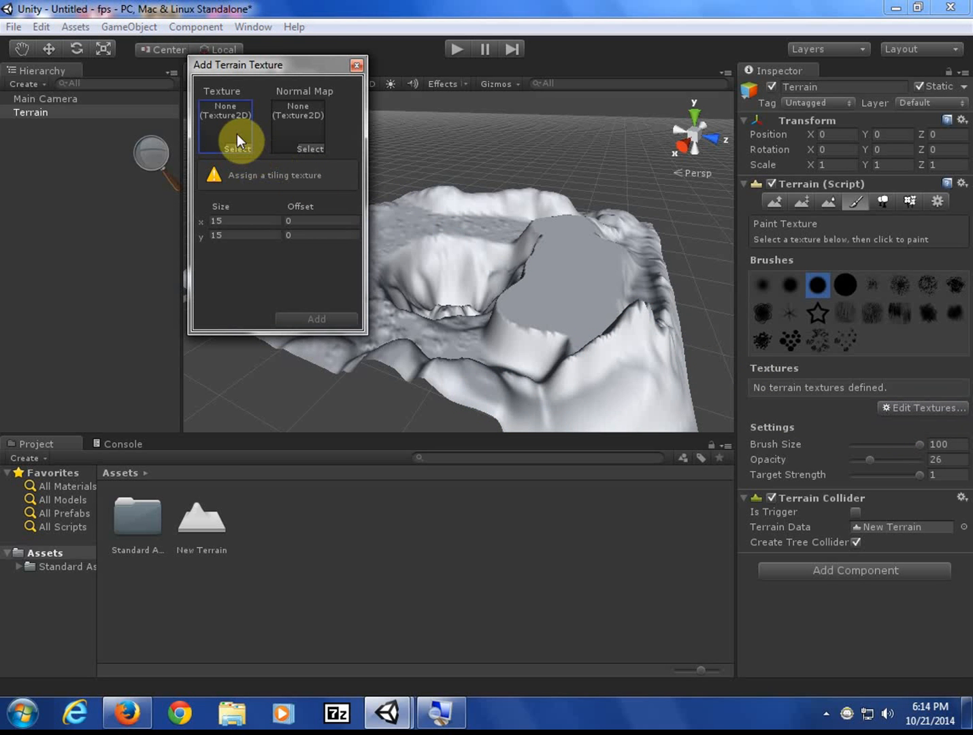
pyautogui.click(357, 64)
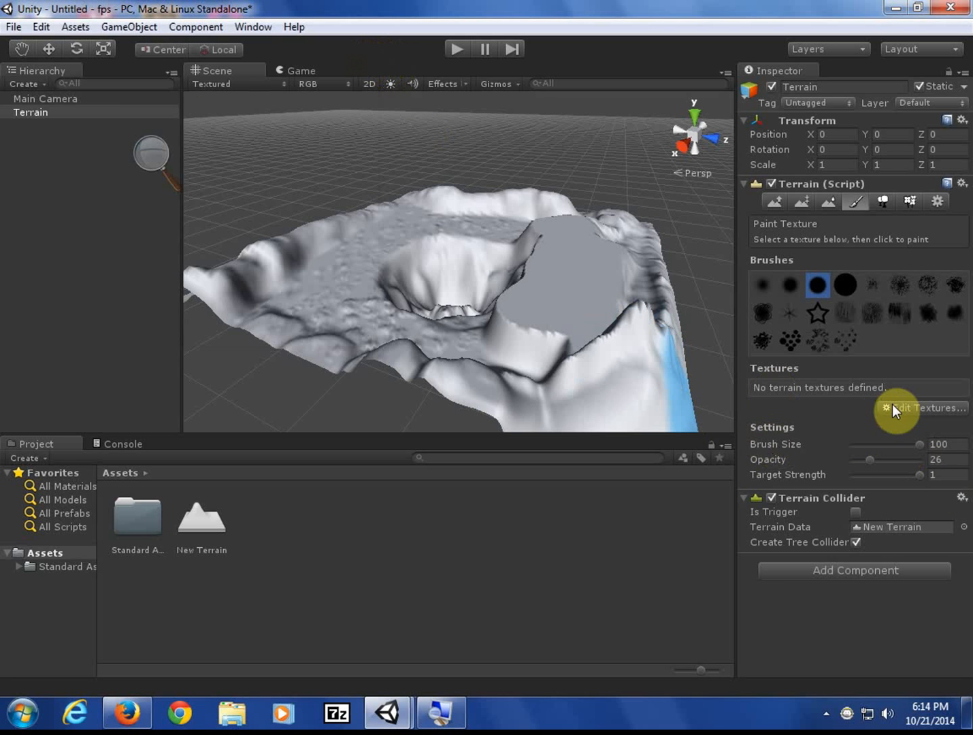
# - Recheck the Import Package list, then reopen Add Terrain Texture with empty slots and 15 by 15 tiling
pyautogui.click(914, 408)
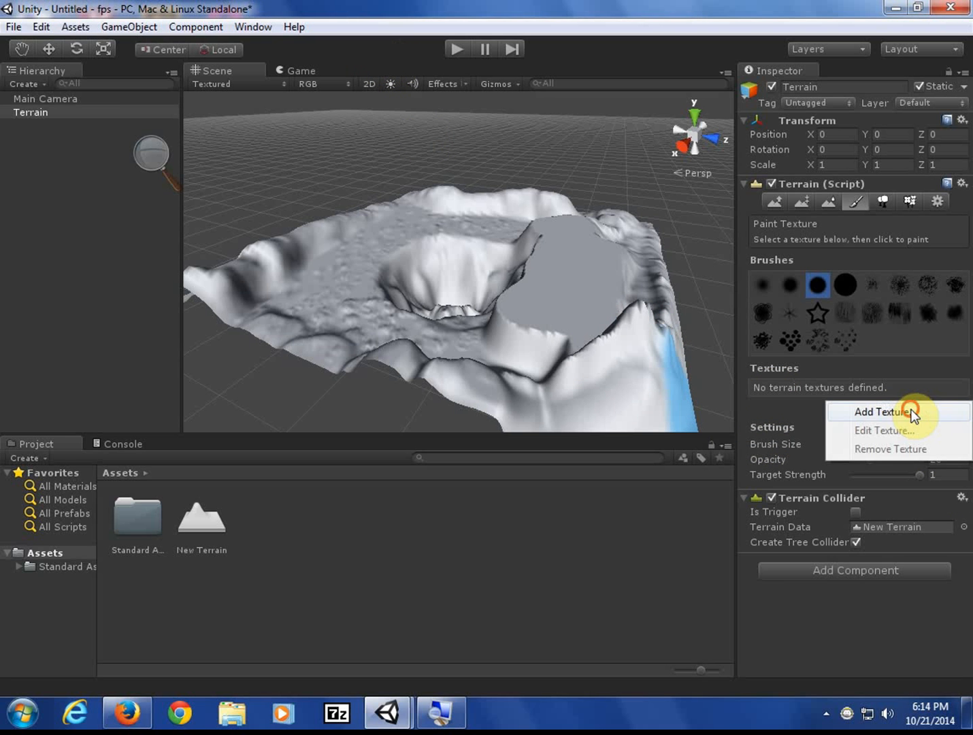
pyautogui.click(915, 409)
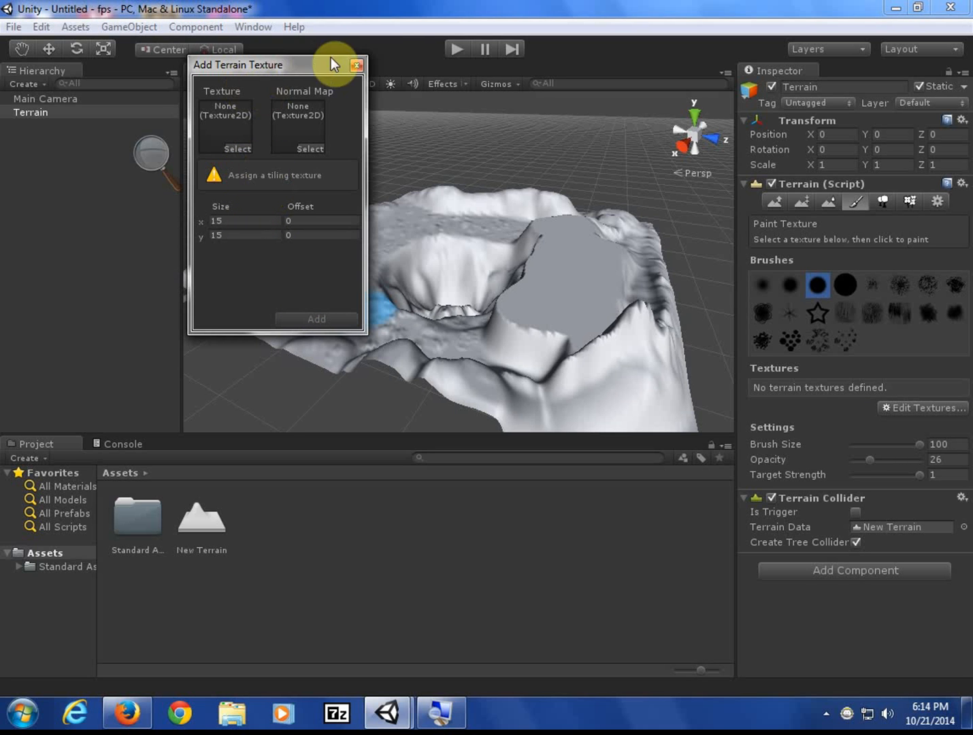
pyautogui.click(357, 61)
pyautogui.click(75, 26)
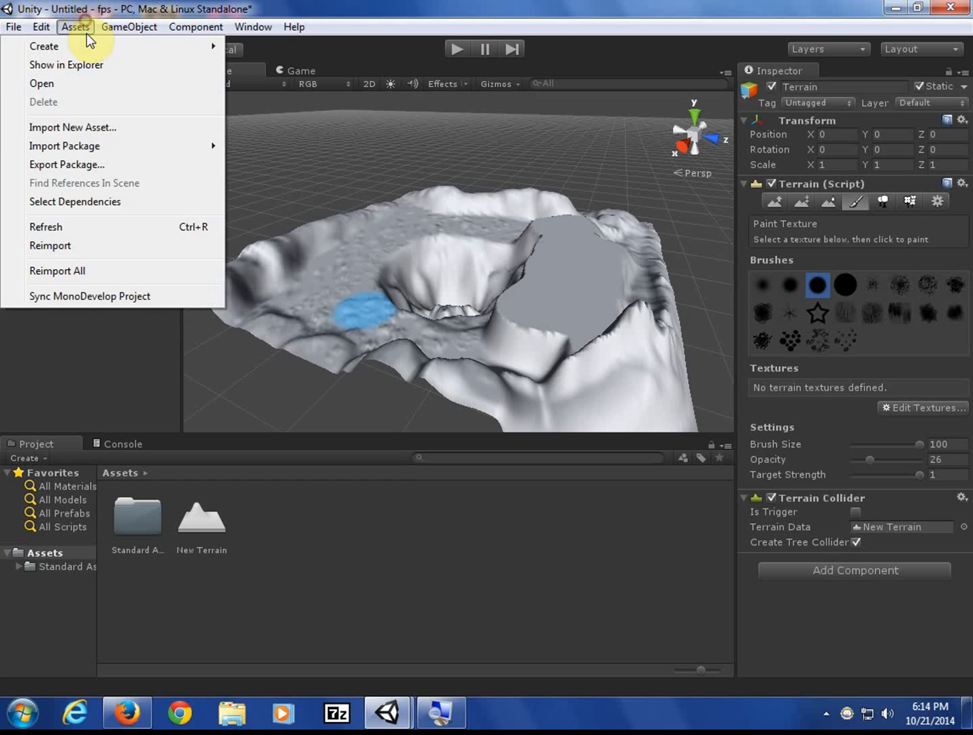
pyautogui.moveTo(102, 145)
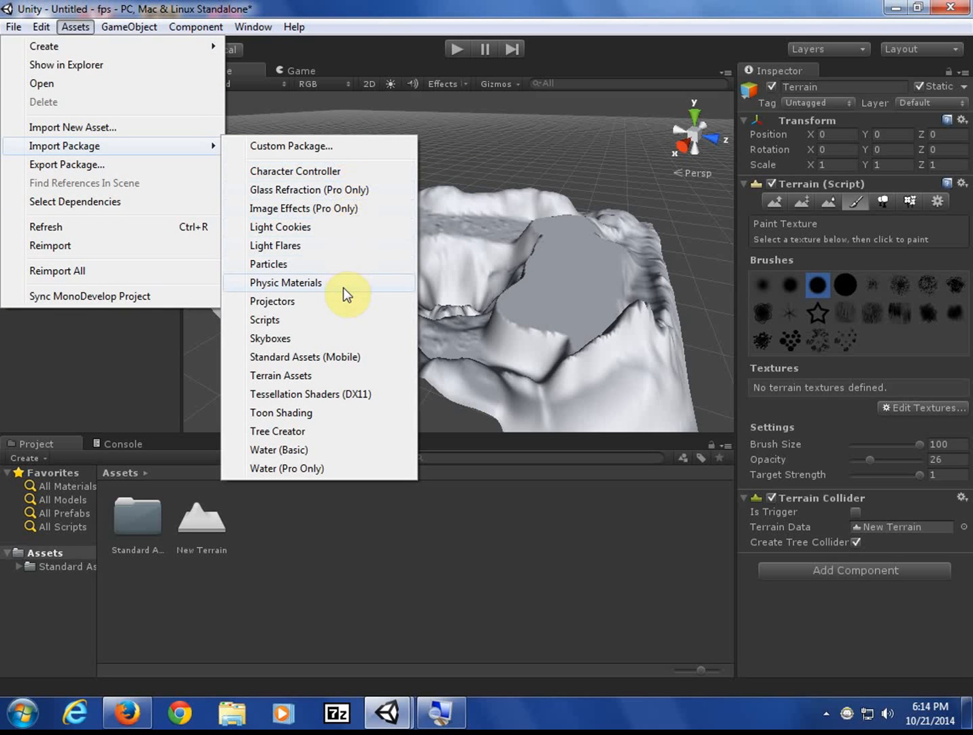
pyautogui.click(928, 407)
pyautogui.click(927, 410)
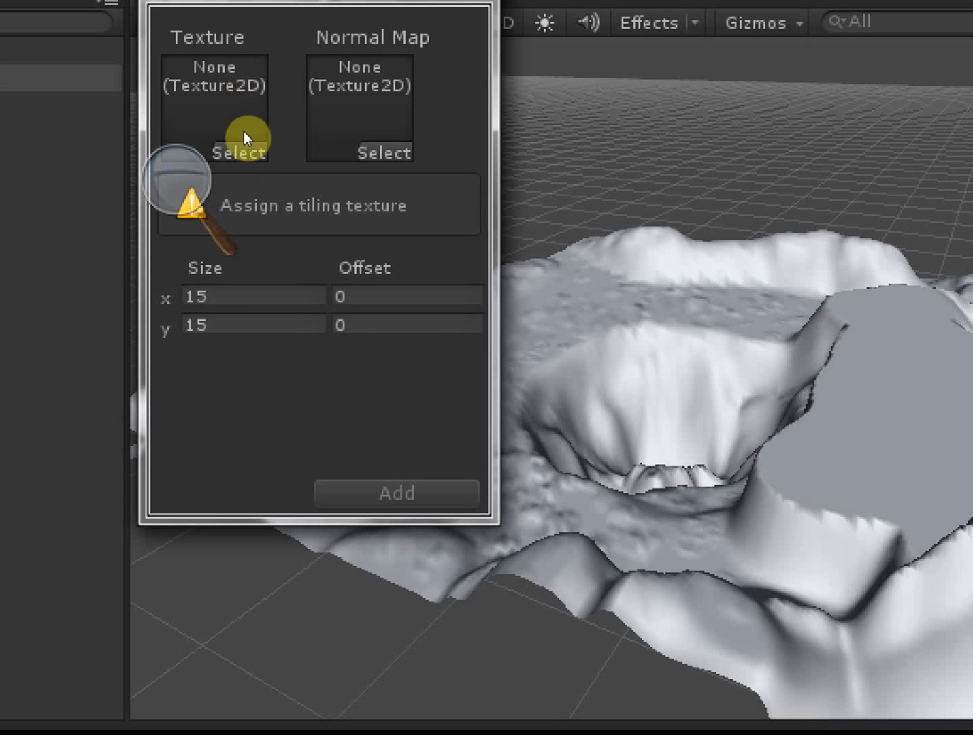
# - Pick Grass&Rock in the Select Texture2D picker and confirm it as the first terrain texture
pyautogui.click(241, 152)
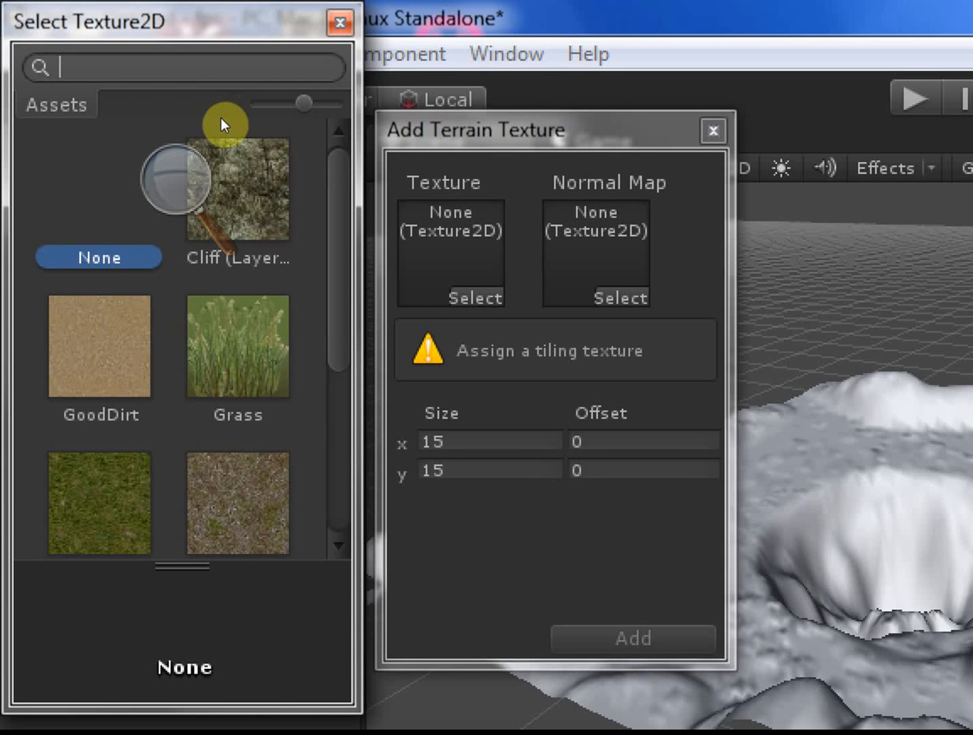
pyautogui.scroll(-3, 173, 136)
pyautogui.scroll(-4, 172, 163)
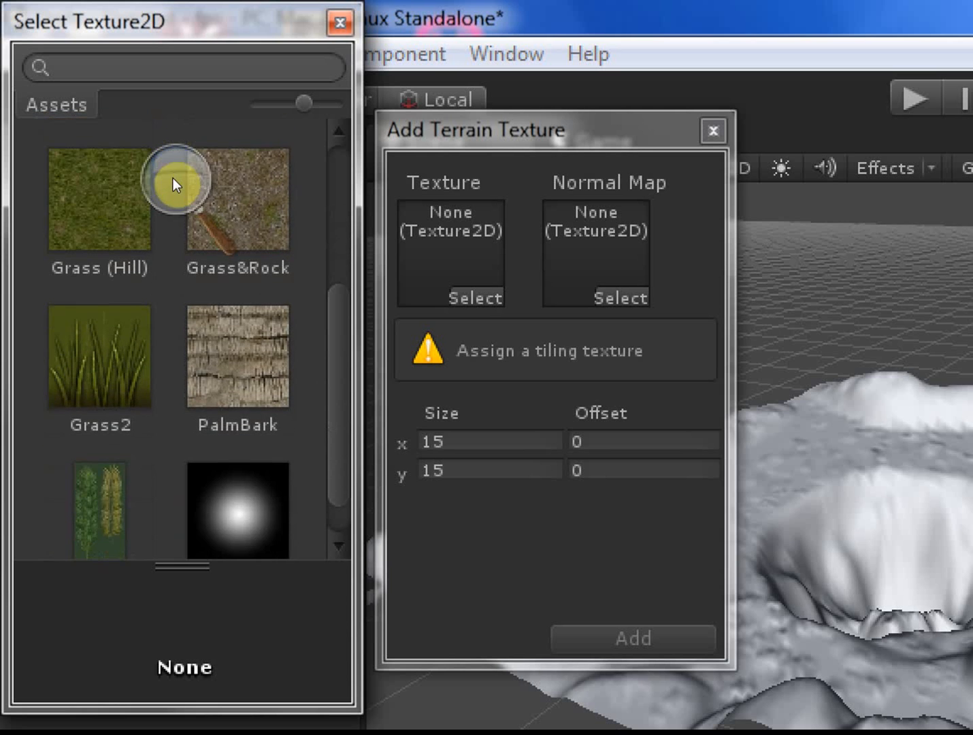
pyautogui.scroll(2, 172, 170)
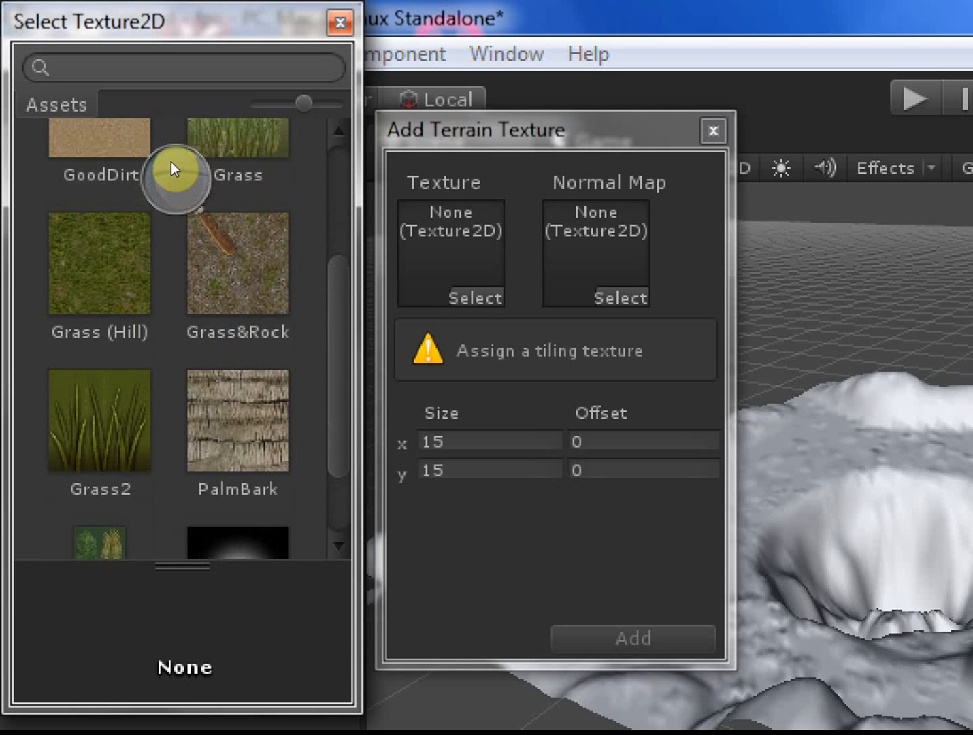
pyautogui.scroll(5, 171, 162)
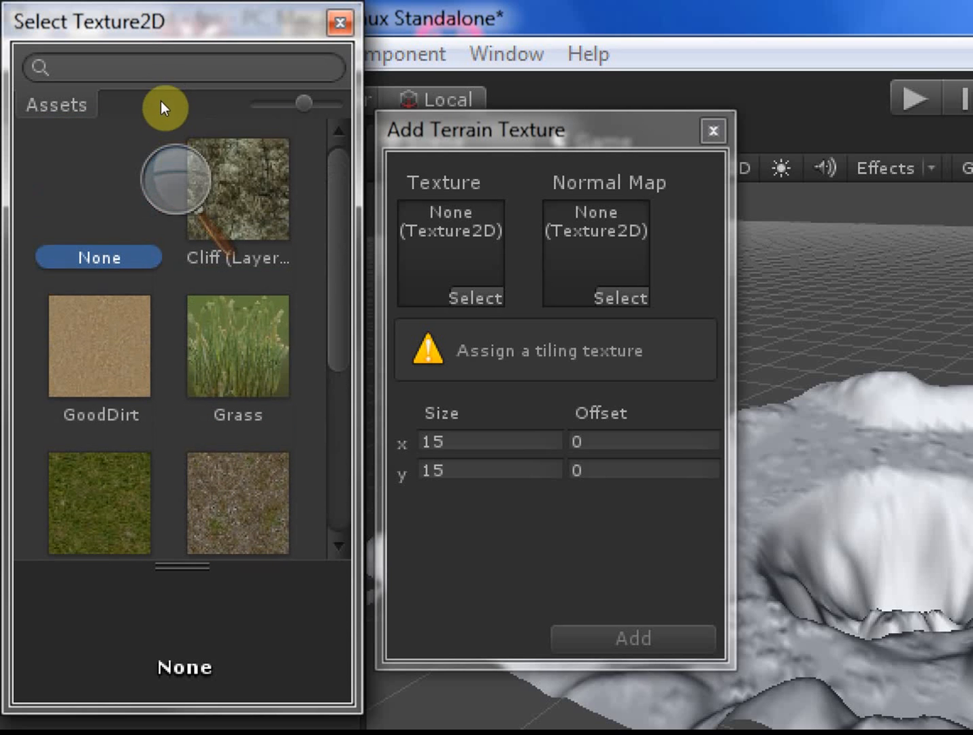
pyautogui.scroll(-3, 165, 130)
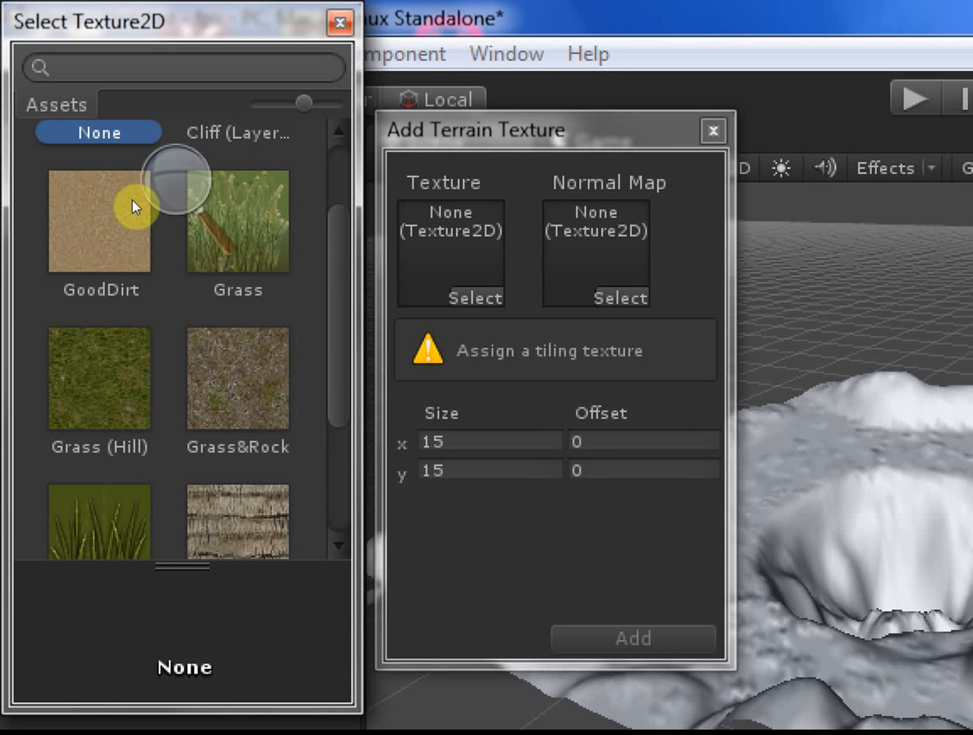
pyautogui.click(132, 200)
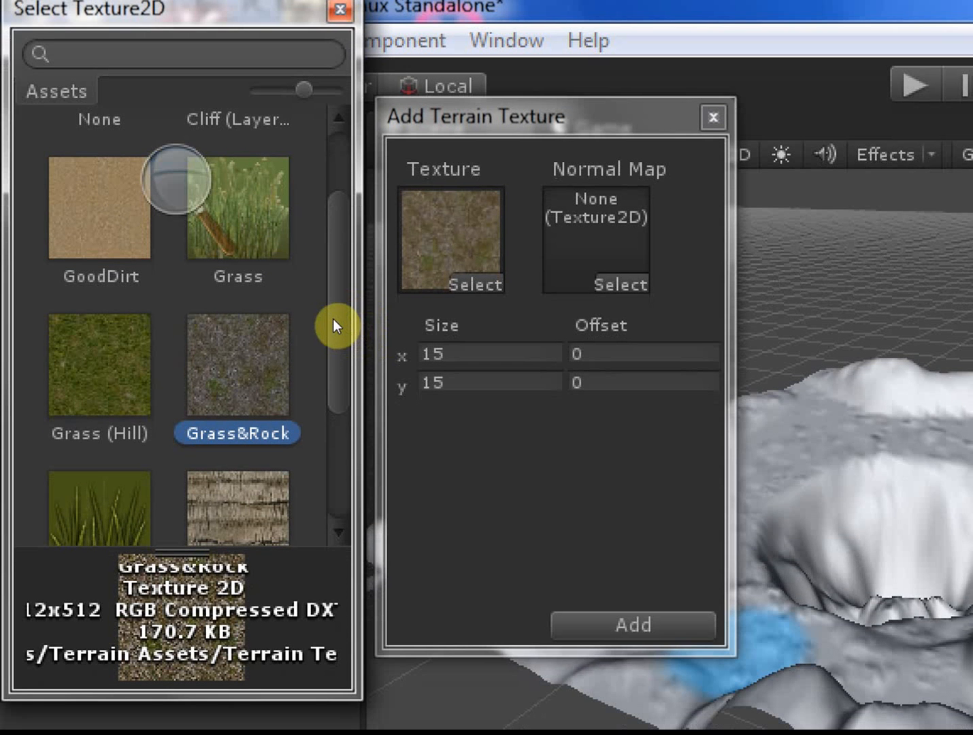
pyautogui.press('Return')
pyautogui.press('Return')
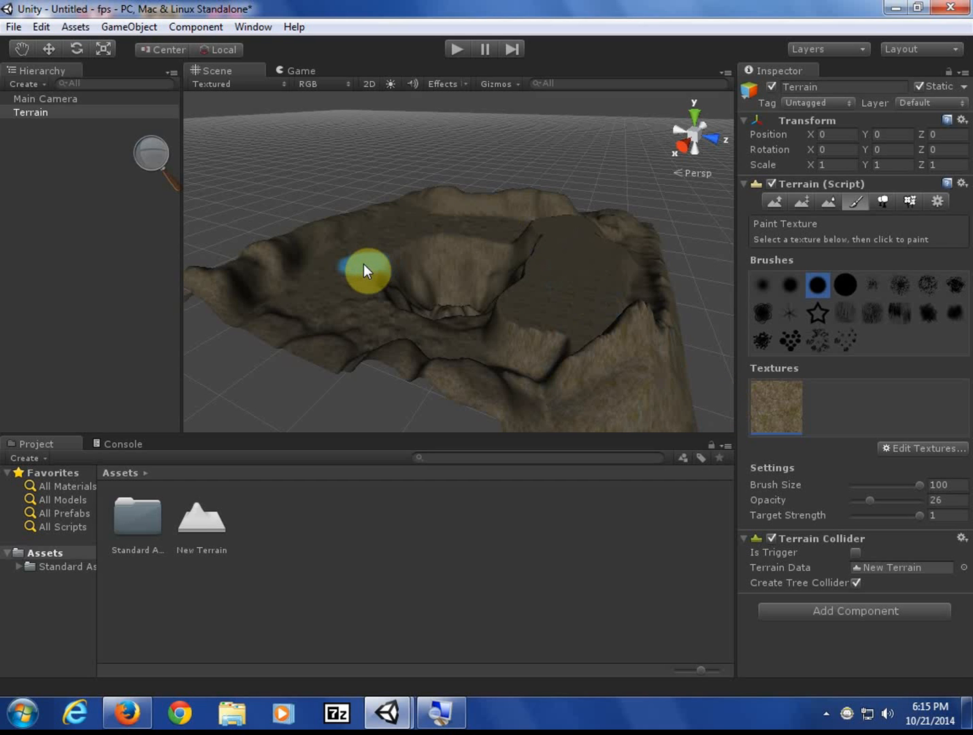
# - Pick Grass (Hill) in the texture picker and add it beside the grassy dirt texture
pyautogui.click(899, 444)
pyautogui.click(899, 447)
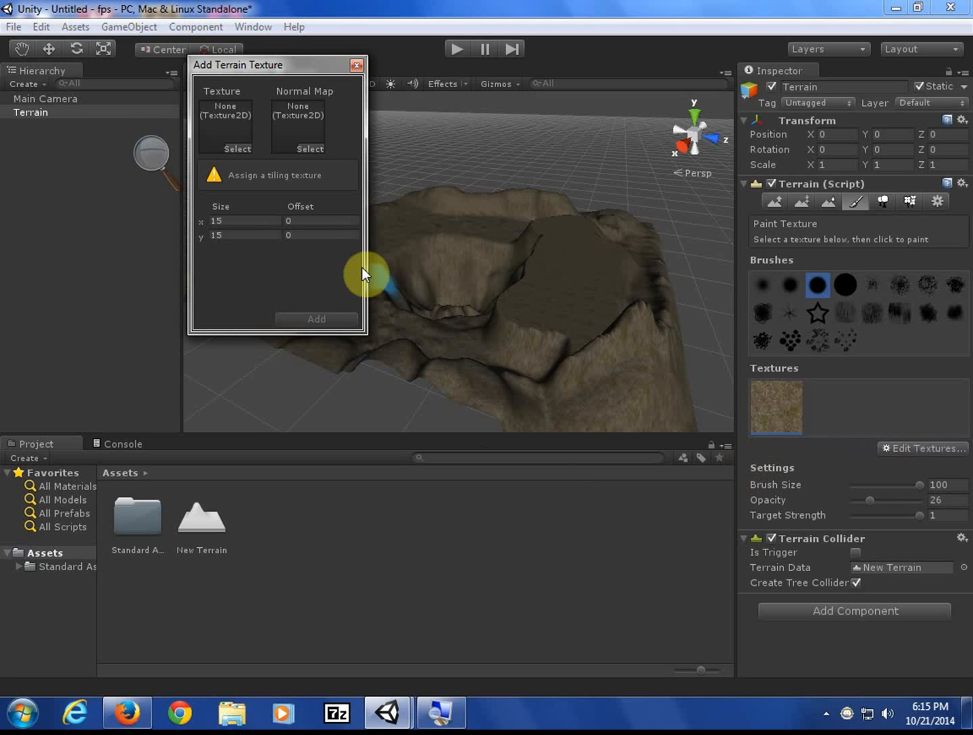
pyautogui.click(239, 149)
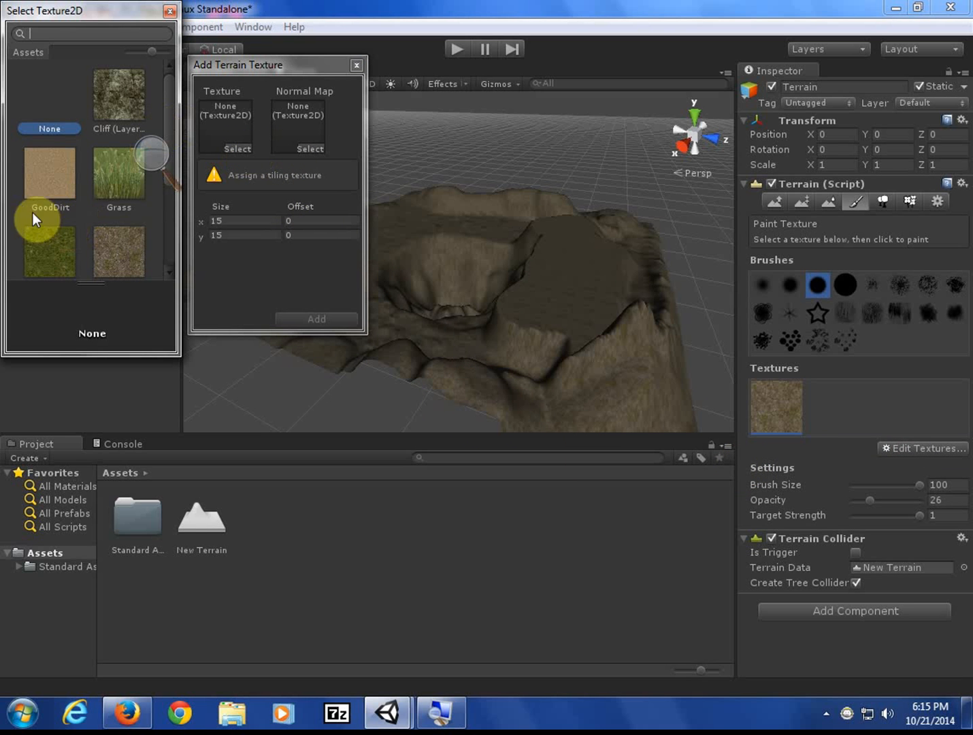
pyautogui.scroll(-3, 62, 213)
pyautogui.click(46, 145)
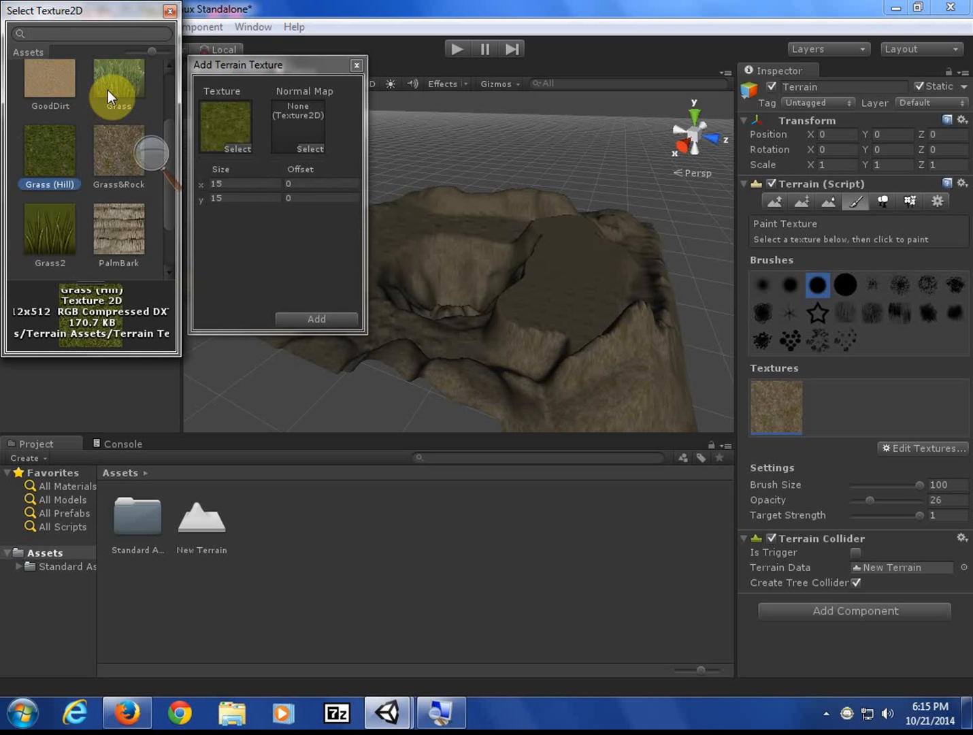
pyautogui.scroll(3, 108, 89)
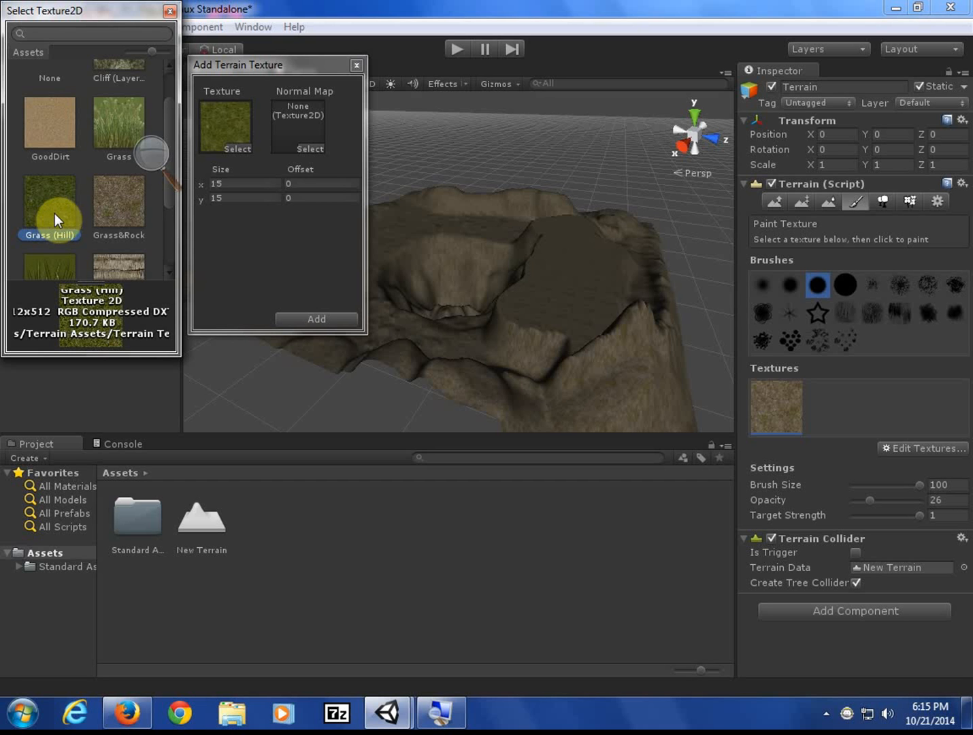
pyautogui.click(315, 320)
pyautogui.click(313, 321)
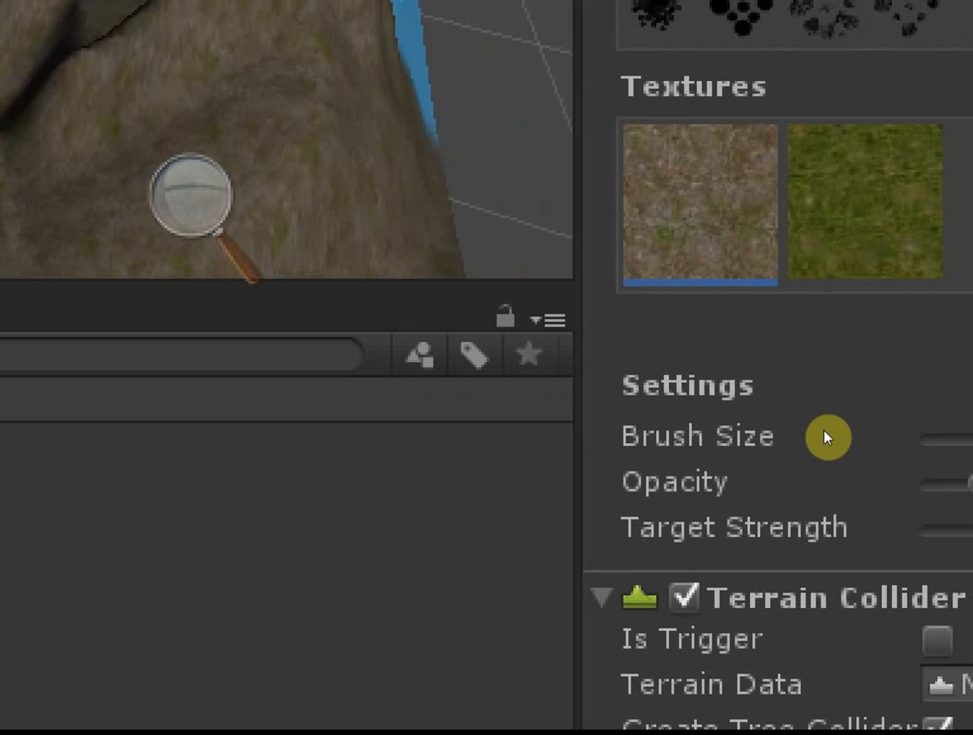
# - Select the Grass (Hill) texture and paint it over the plateau
pyautogui.hotkey('shift', '.')
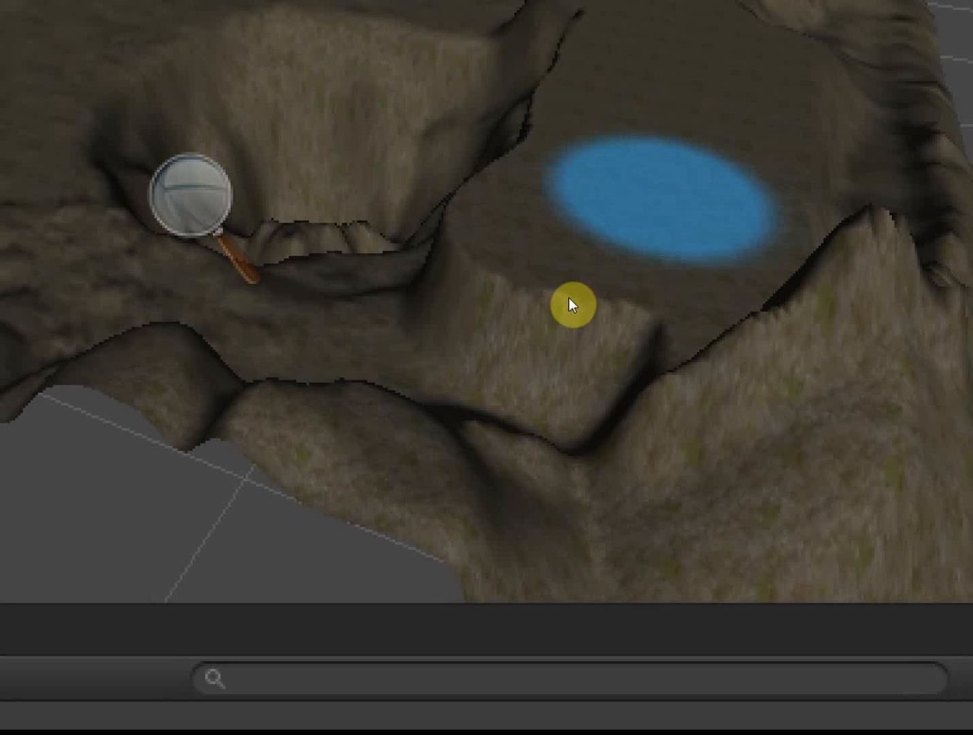
pyautogui.click(549, 264)
pyautogui.moveTo(577, 273)
pyautogui.mouseDown()
pyautogui.moveTo(553, 301)
pyautogui.moveTo(575, 256)
pyautogui.moveTo(555, 238)
pyautogui.moveTo(472, 309)
pyautogui.moveTo(373, 307)
pyautogui.moveTo(355, 271)
pyautogui.moveTo(374, 259)
pyautogui.mouseUp()
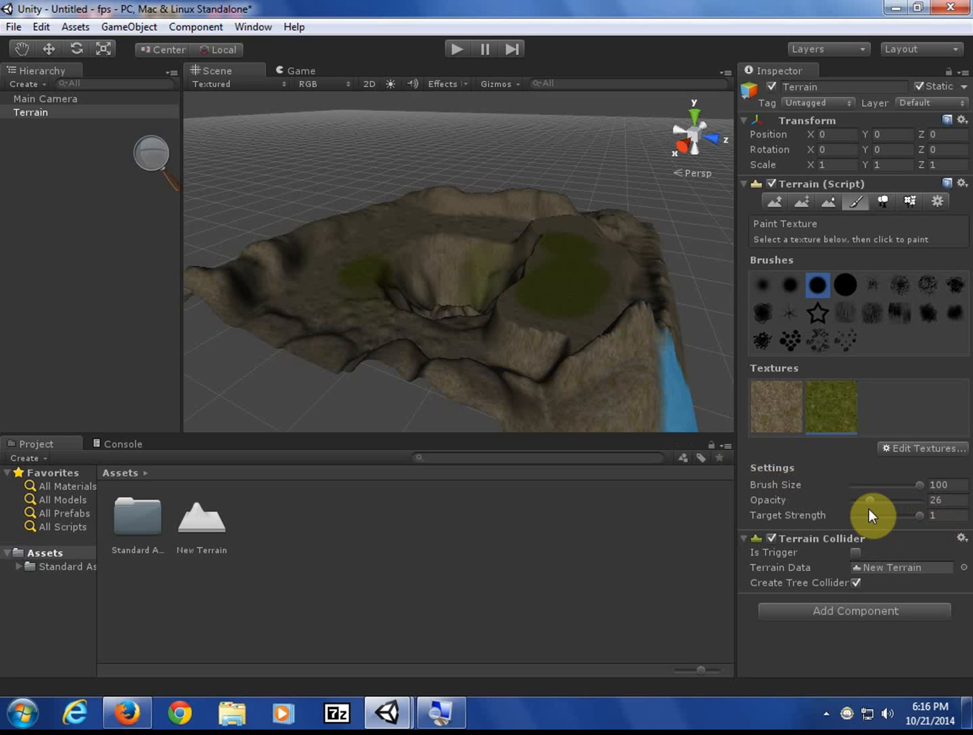
# - At opacity 16 and target strength 0.62, paint grass over the slopes, ridges and crater rim
pyautogui.moveTo(870, 501)
pyautogui.mouseDown()
pyautogui.moveTo(852, 498)
pyautogui.moveTo(862, 497)
pyautogui.mouseUp()
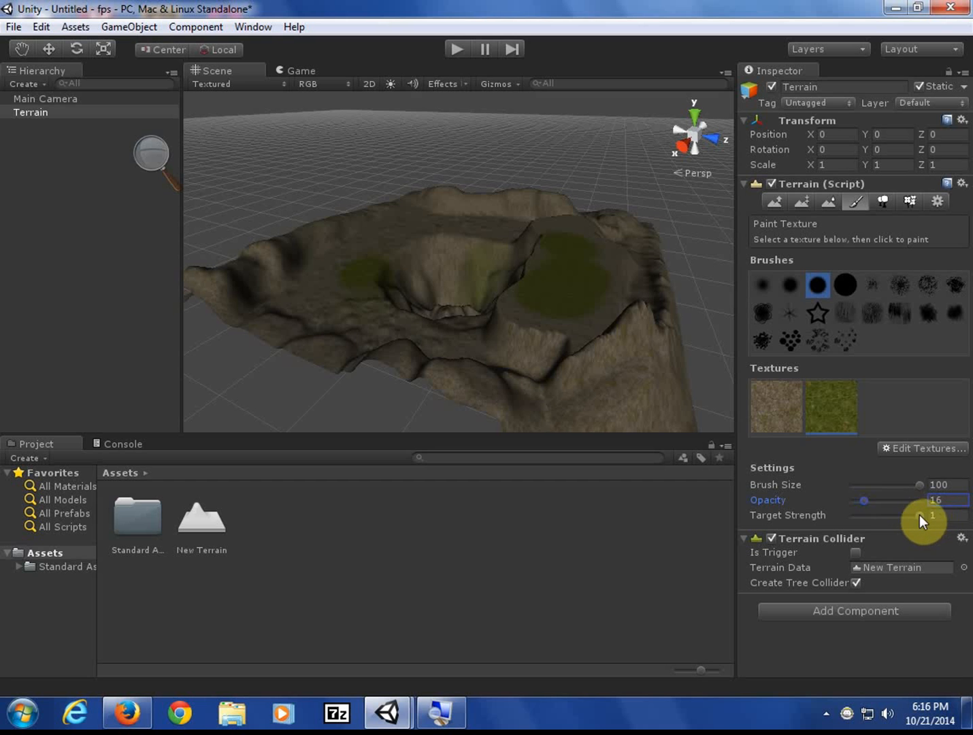
pyautogui.moveTo(920, 514); pyautogui.dragTo(895, 516)
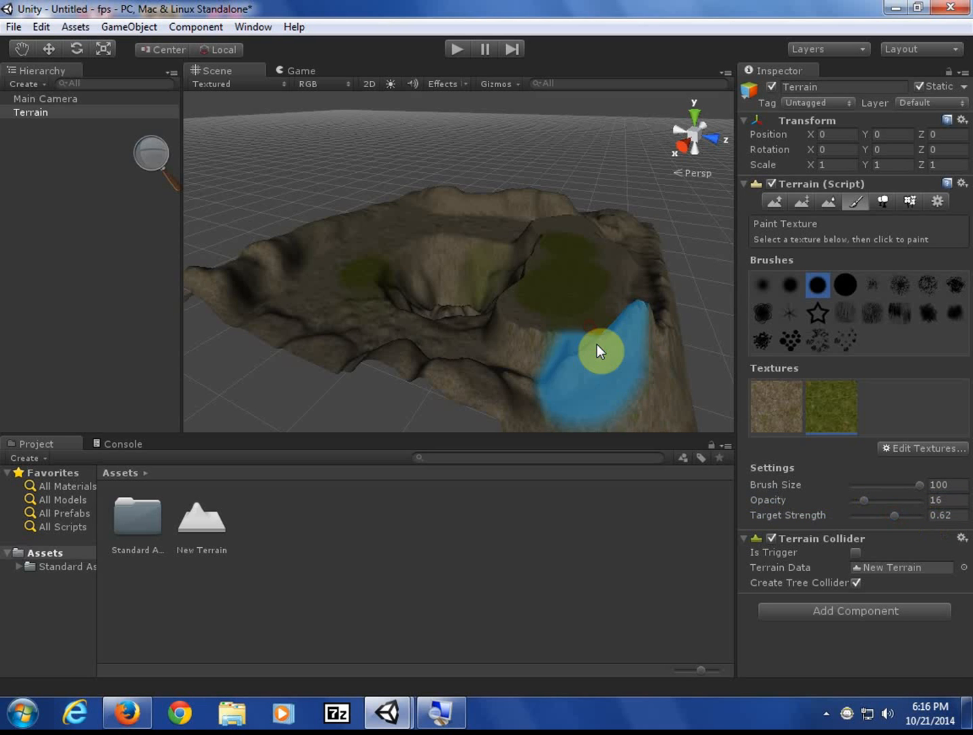
pyautogui.moveTo(597, 345); pyautogui.dragTo(581, 335)
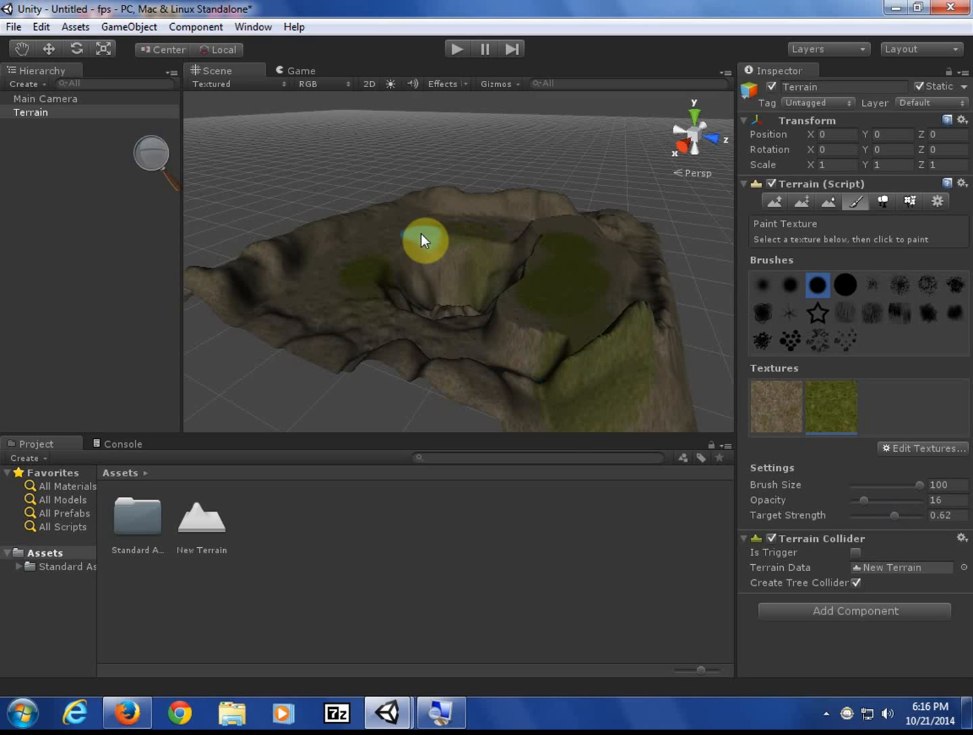
pyautogui.moveTo(373, 234)
pyautogui.mouseDown()
pyautogui.moveTo(445, 218)
pyautogui.moveTo(509, 231)
pyautogui.moveTo(380, 265)
pyautogui.moveTo(354, 247)
pyautogui.moveTo(309, 301)
pyautogui.moveTo(367, 331)
pyautogui.moveTo(535, 352)
pyautogui.moveTo(536, 304)
pyautogui.moveTo(557, 277)
pyautogui.moveTo(553, 233)
pyautogui.moveTo(538, 223)
pyautogui.moveTo(546, 210)
pyautogui.mouseUp()
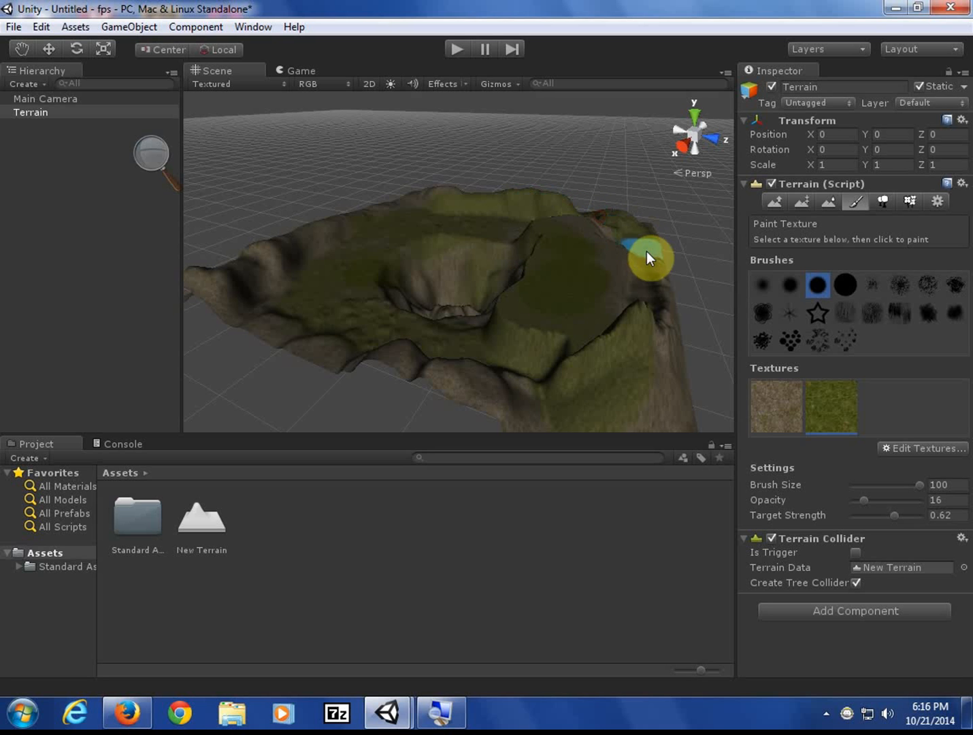
pyautogui.moveTo(658, 290)
pyautogui.mouseDown()
pyautogui.moveTo(645, 294)
pyautogui.moveTo(606, 274)
pyautogui.moveTo(607, 223)
pyautogui.moveTo(637, 289)
pyautogui.moveTo(627, 333)
pyautogui.moveTo(504, 354)
pyautogui.moveTo(494, 393)
pyautogui.moveTo(333, 370)
pyautogui.moveTo(281, 341)
pyautogui.moveTo(257, 306)
pyautogui.moveTo(326, 244)
pyautogui.mouseUp()
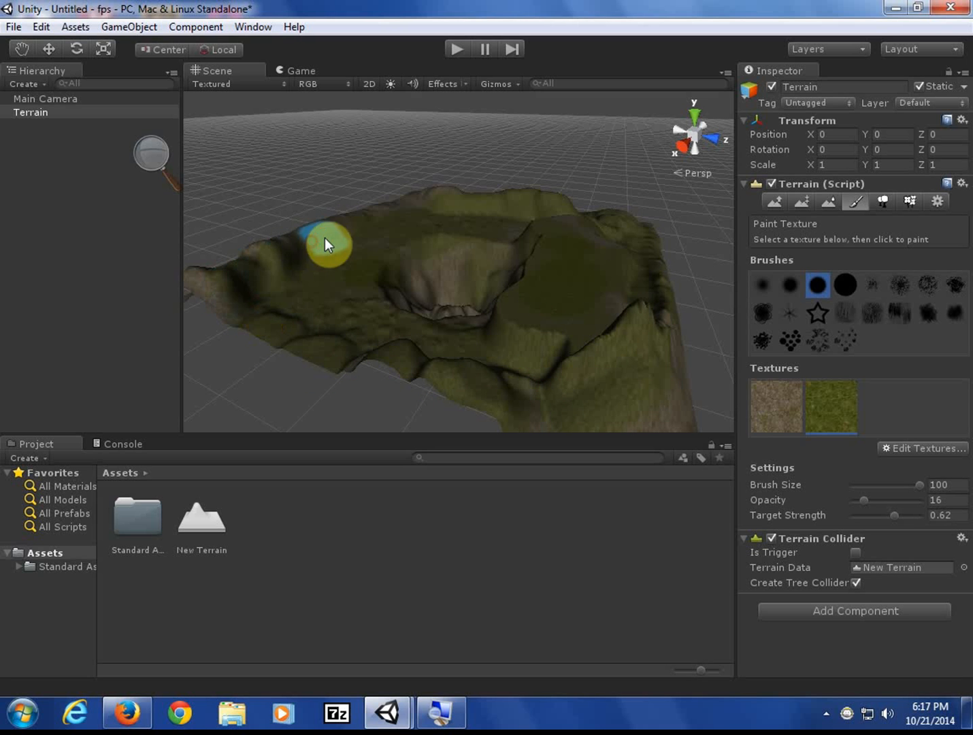
pyautogui.moveTo(423, 200)
pyautogui.mouseDown()
pyautogui.moveTo(409, 275)
pyautogui.moveTo(522, 259)
pyautogui.moveTo(598, 214)
pyautogui.moveTo(619, 317)
pyautogui.moveTo(568, 306)
pyautogui.moveTo(558, 318)
pyautogui.moveTo(619, 282)
pyautogui.moveTo(561, 282)
pyautogui.moveTo(554, 246)
pyautogui.moveTo(575, 327)
pyautogui.moveTo(567, 250)
pyautogui.moveTo(574, 307)
pyautogui.moveTo(443, 378)
pyautogui.moveTo(369, 363)
pyautogui.mouseUp()
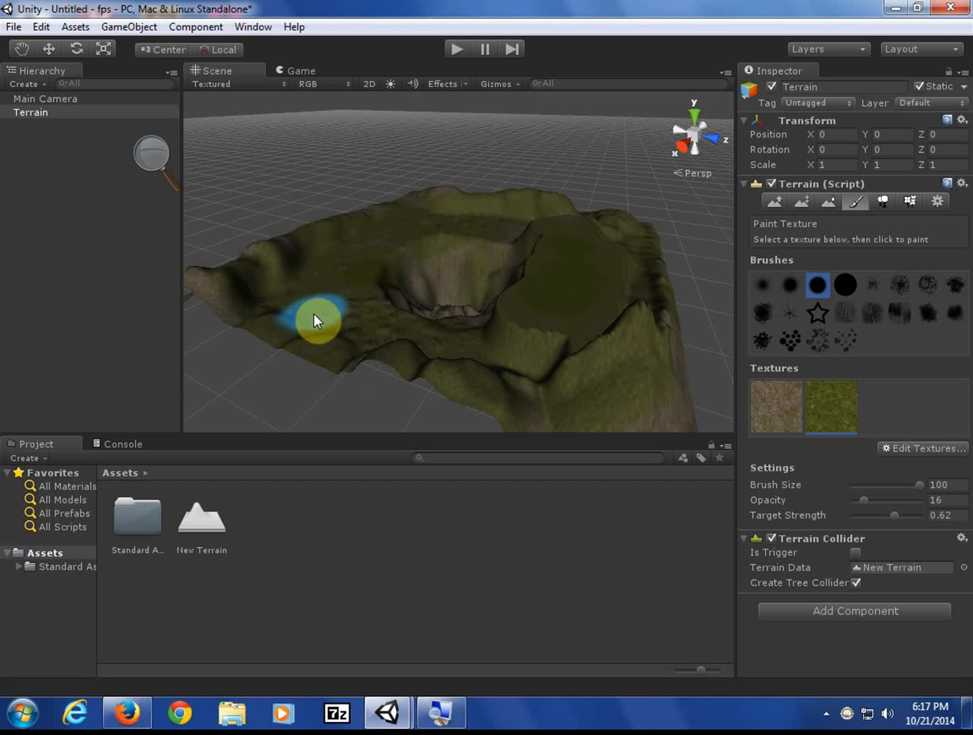
# - Add the cliff texture as a third terrain paint texture
pyautogui.click(910, 450)
pyautogui.click(905, 452)
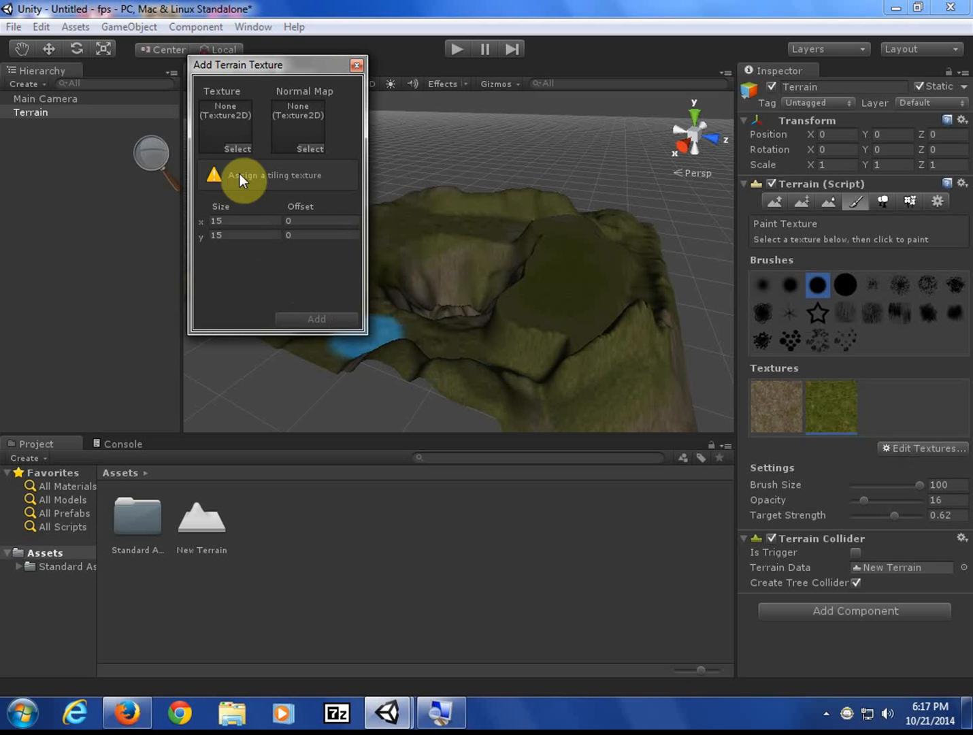
pyautogui.click(238, 147)
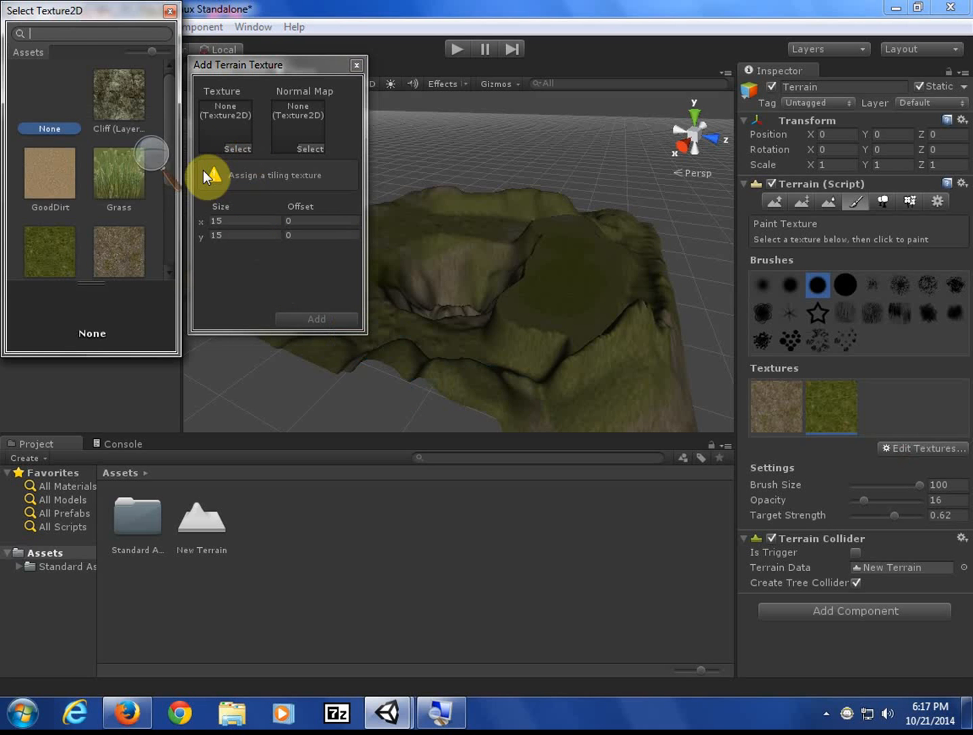
pyautogui.click(126, 119)
pyautogui.click(315, 319)
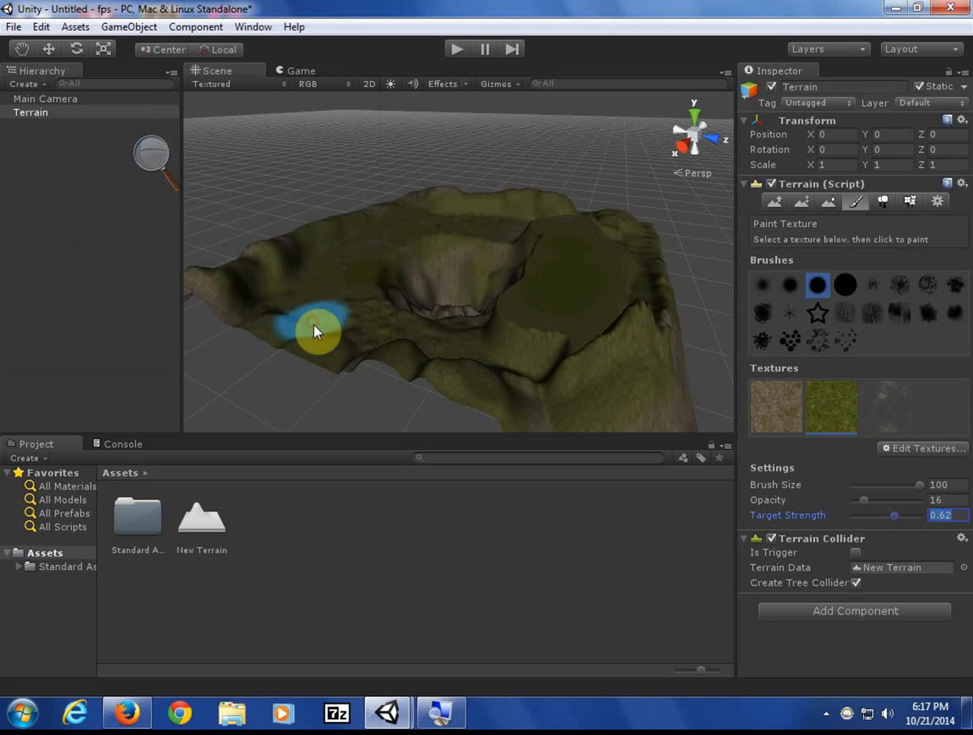
# - Shrink the brush size to 49 and paint grass onto the lower terrain
pyautogui.keyDown('alt'); pyautogui.moveTo(433, 306); pyautogui.dragTo(663, 353); pyautogui.keyUp('alt')
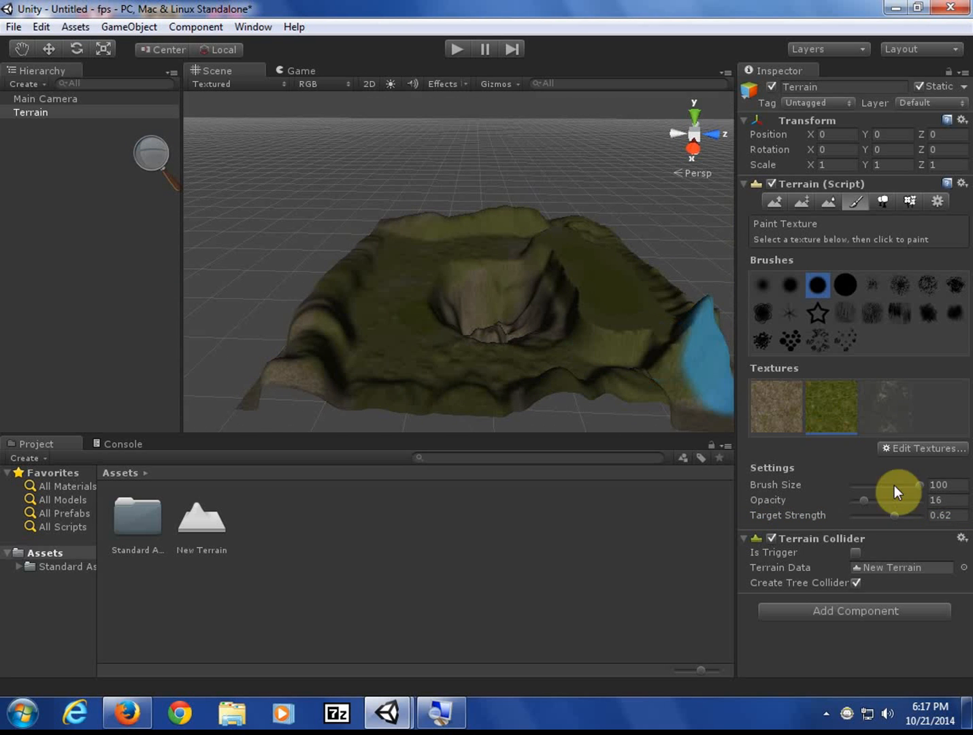
pyautogui.moveTo(917, 485); pyautogui.dragTo(883, 488)
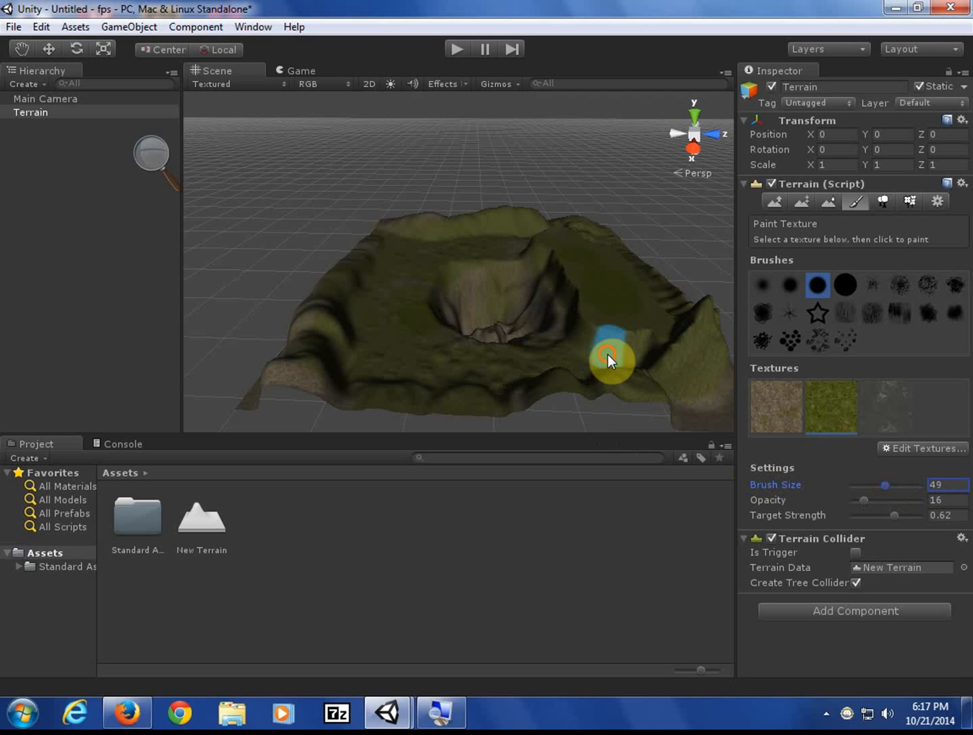
pyautogui.moveTo(608, 354); pyautogui.dragTo(577, 345)
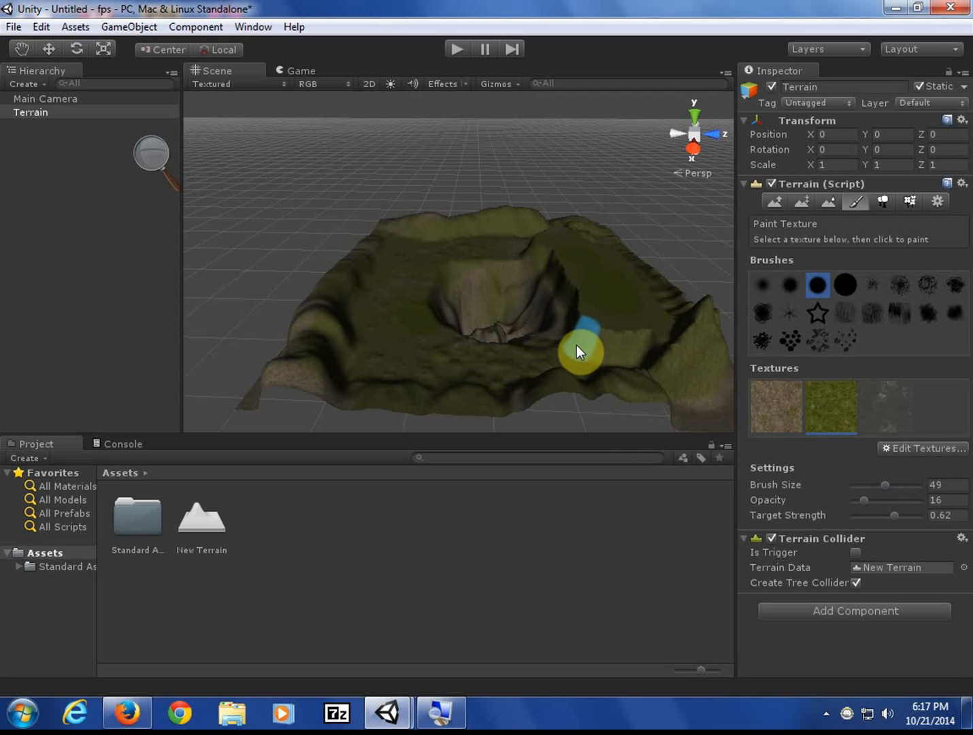
# - Pick the third texture slot and paint it across the central pit and crater walls
pyautogui.click(893, 400)
pyautogui.moveTo(605, 351); pyautogui.dragTo(581, 342)
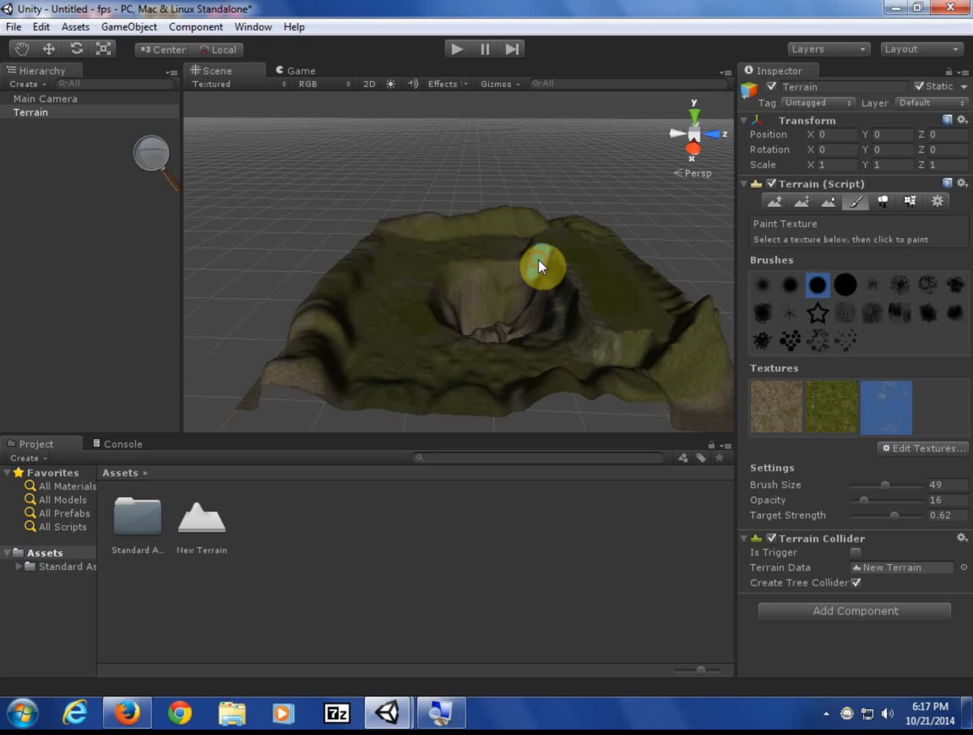
pyautogui.moveTo(482, 296)
pyautogui.mouseDown()
pyautogui.moveTo(456, 300)
pyautogui.moveTo(516, 286)
pyautogui.moveTo(485, 283)
pyautogui.moveTo(451, 322)
pyautogui.moveTo(490, 339)
pyautogui.mouseUp()
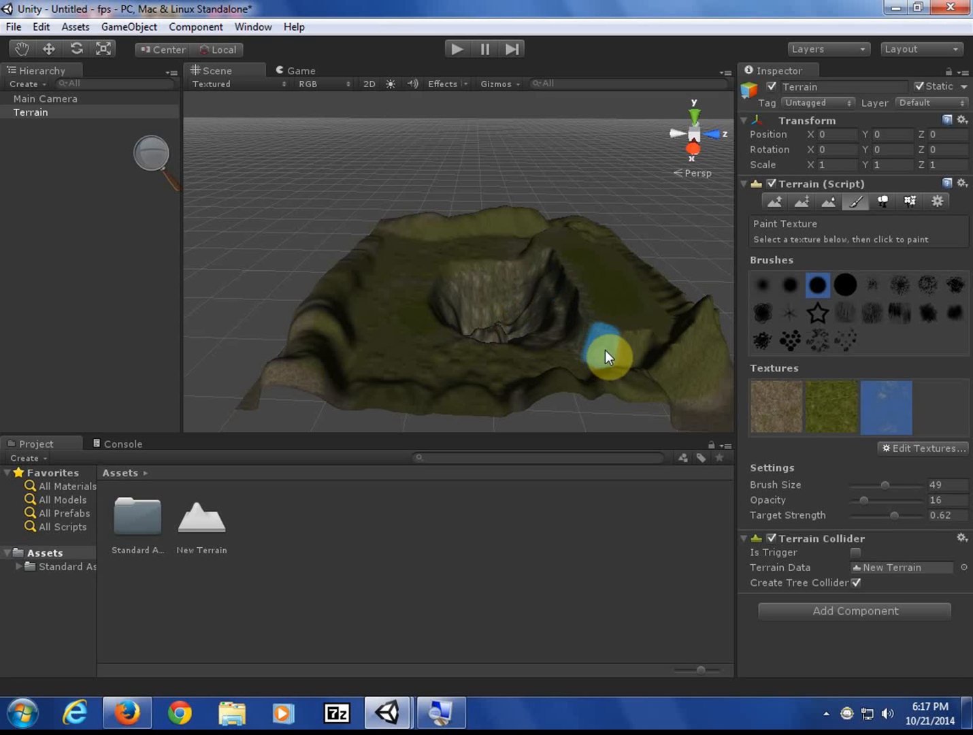
pyautogui.moveTo(568, 340); pyautogui.dragTo(778, 380, button='middle')
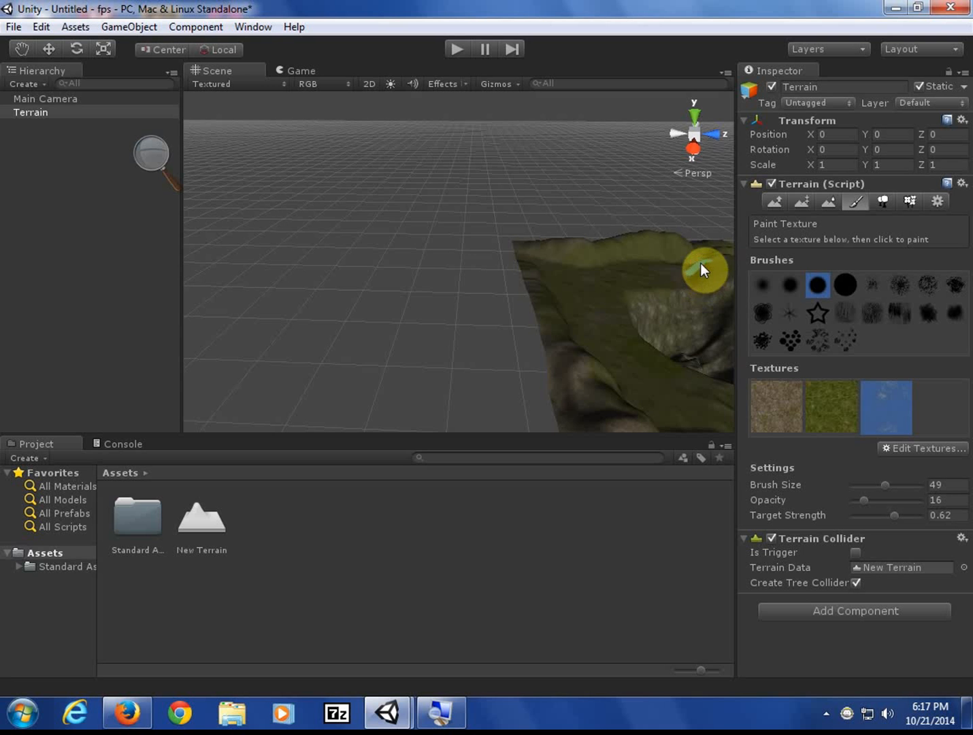
pyautogui.moveTo(723, 330); pyautogui.dragTo(412, 328, button='middle')
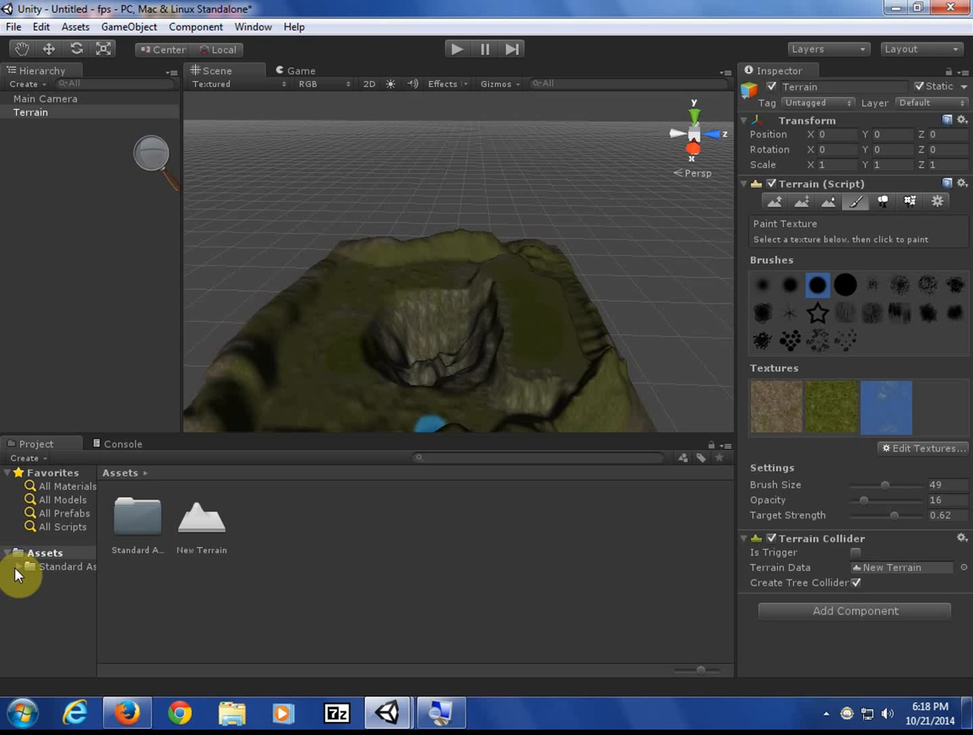
# - Browse Assets > Standard Assets > Terrain Assets to see its three subfolders, then return to Assets
pyautogui.click(31, 556)
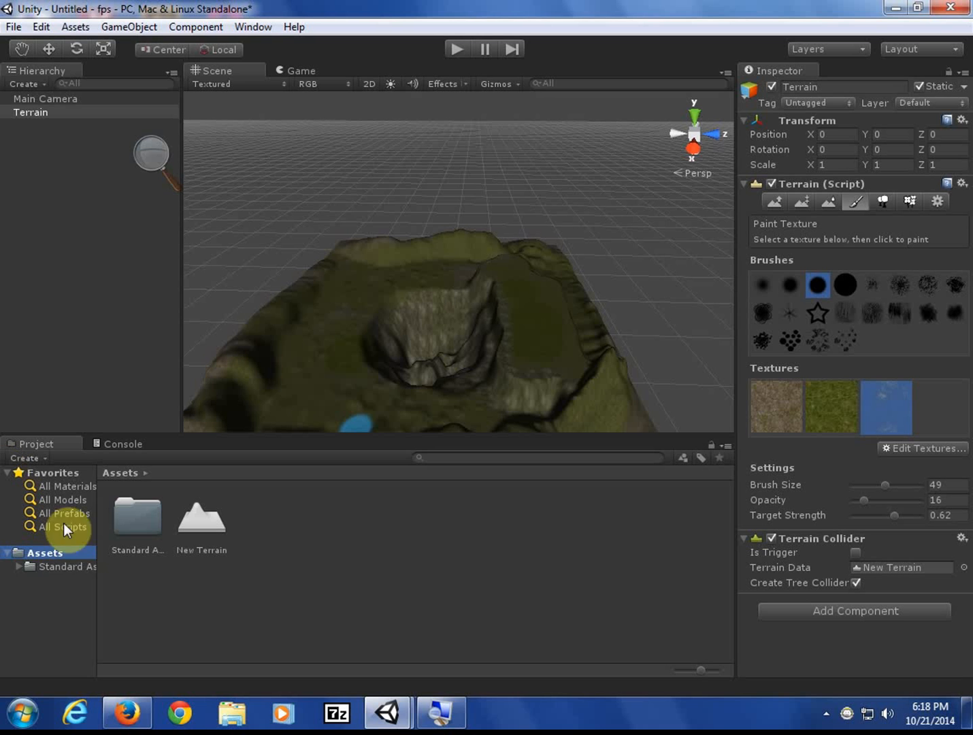
pyautogui.click(17, 567)
pyautogui.click(33, 567)
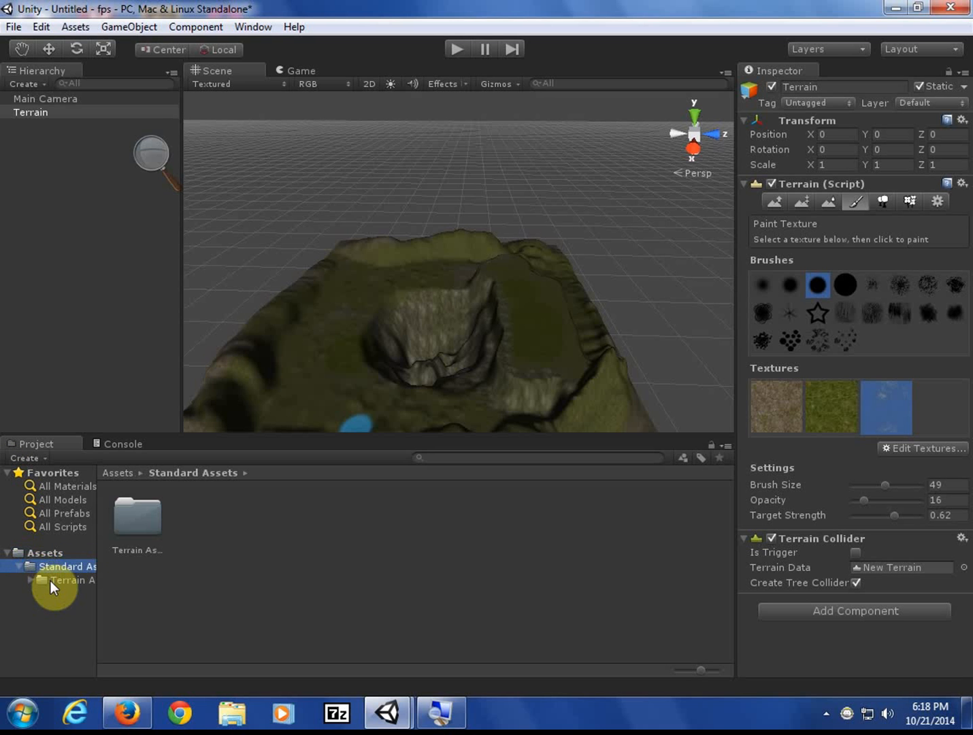
pyautogui.click(31, 580)
pyautogui.click(47, 580)
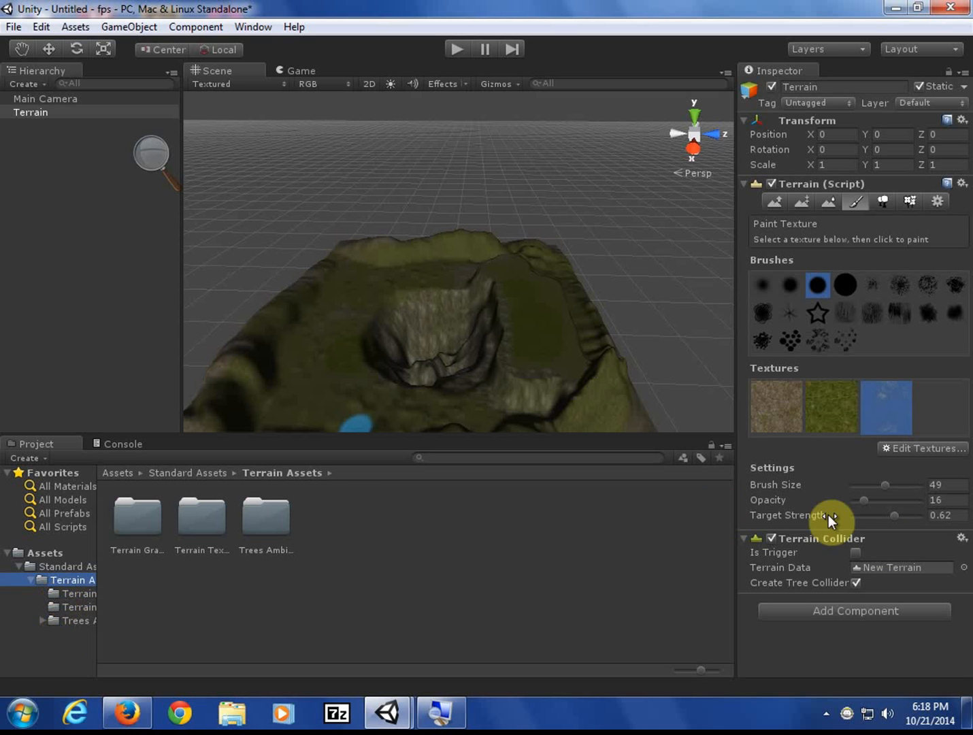
pyautogui.click(41, 548)
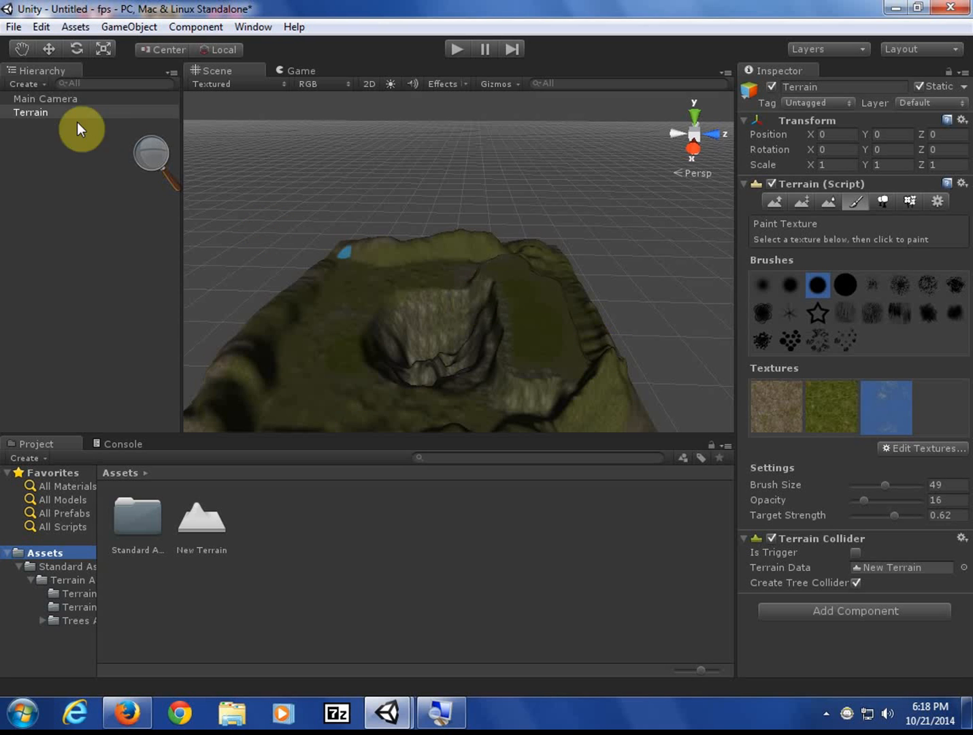
# - Save the scene as Lake.unity and shrink the Project asset icons to a list
pyautogui.click(14, 27)
pyautogui.click(76, 89)
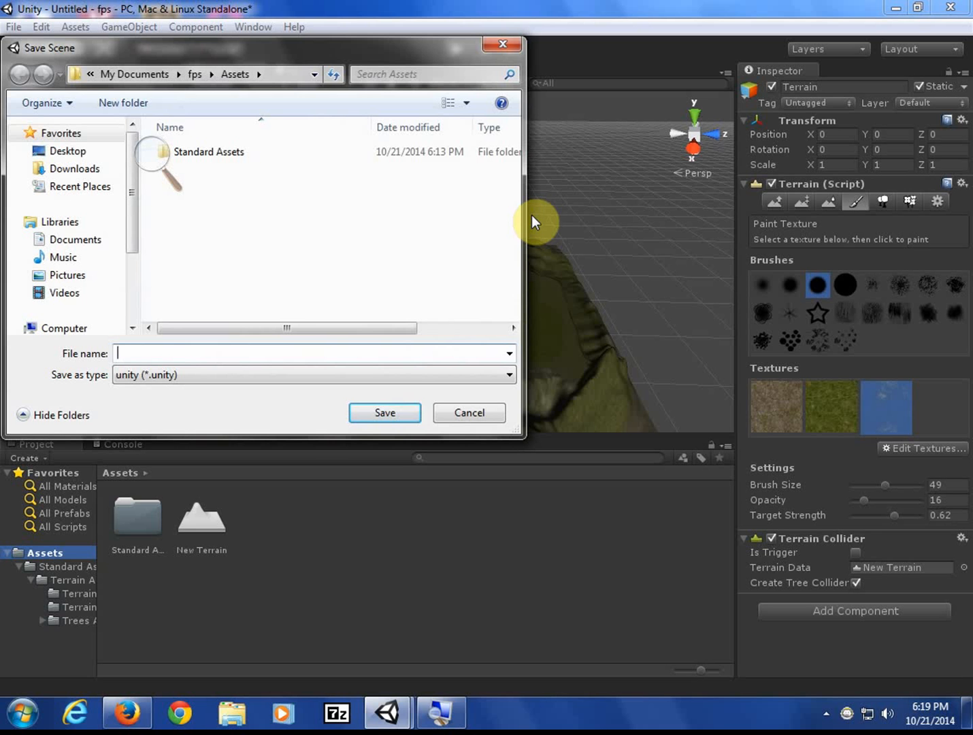
pyautogui.write('Lake')
pyautogui.press('Return')
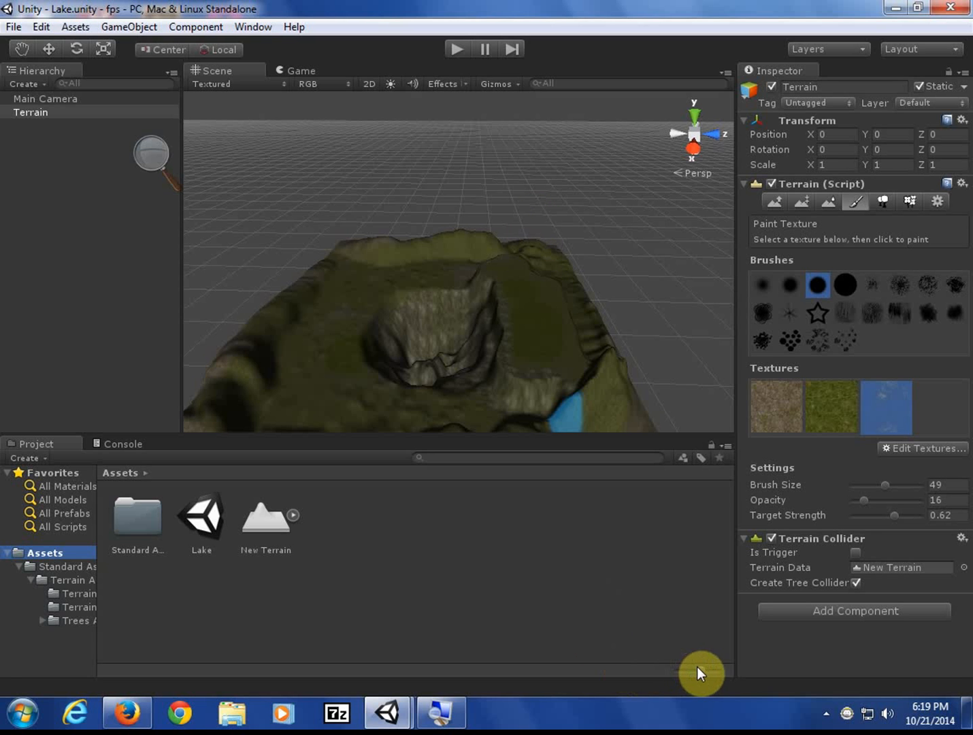
pyautogui.moveTo(697, 666); pyautogui.dragTo(666, 672)
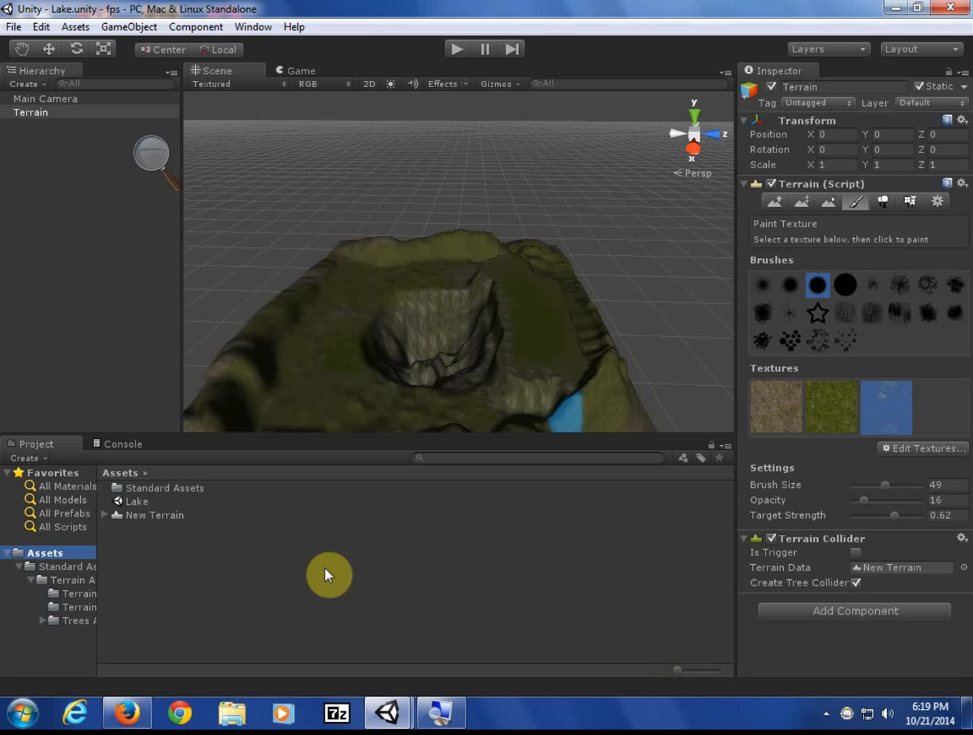
# - Expand New Terrain, preview its SplatAlpha 0 map, and switch to Firefox
pyautogui.click(105, 514)
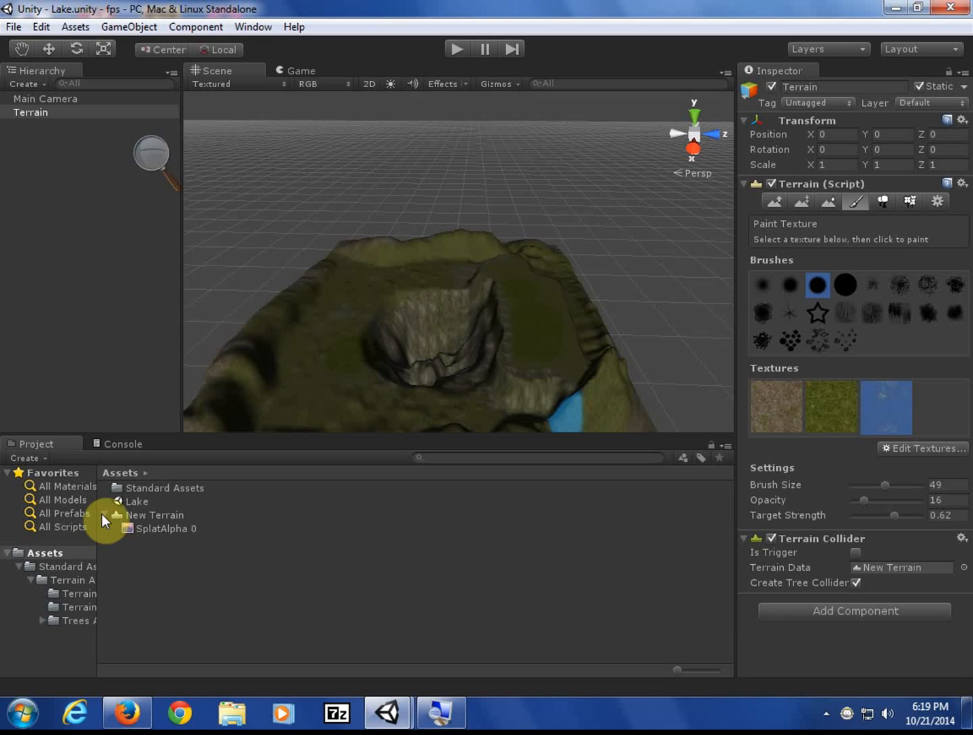
pyautogui.click(139, 516)
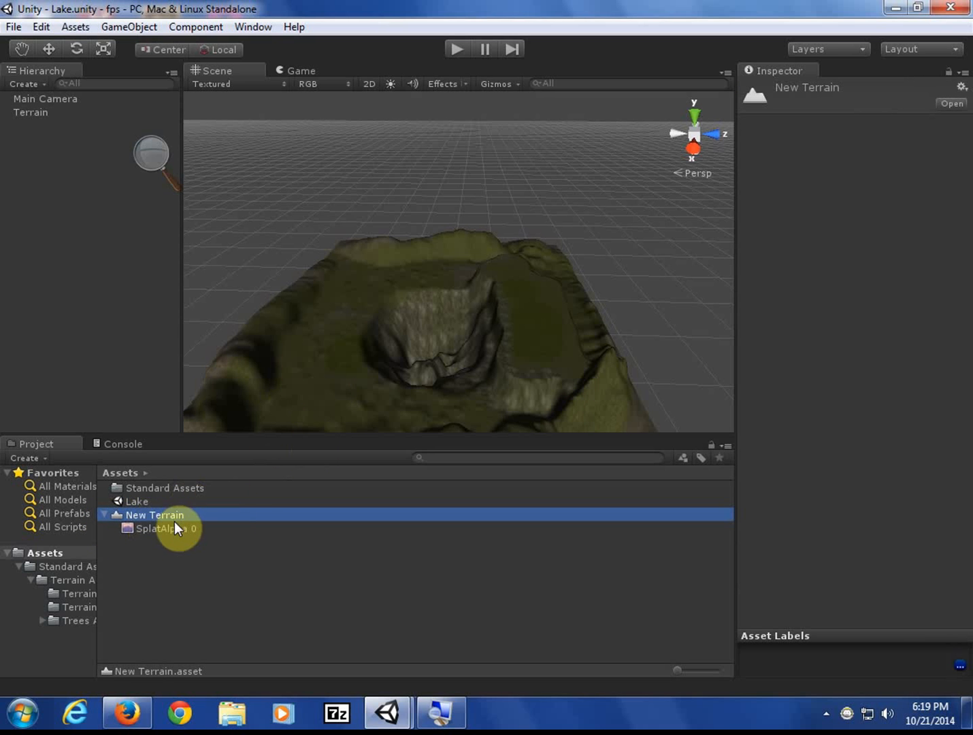
pyautogui.click(174, 527)
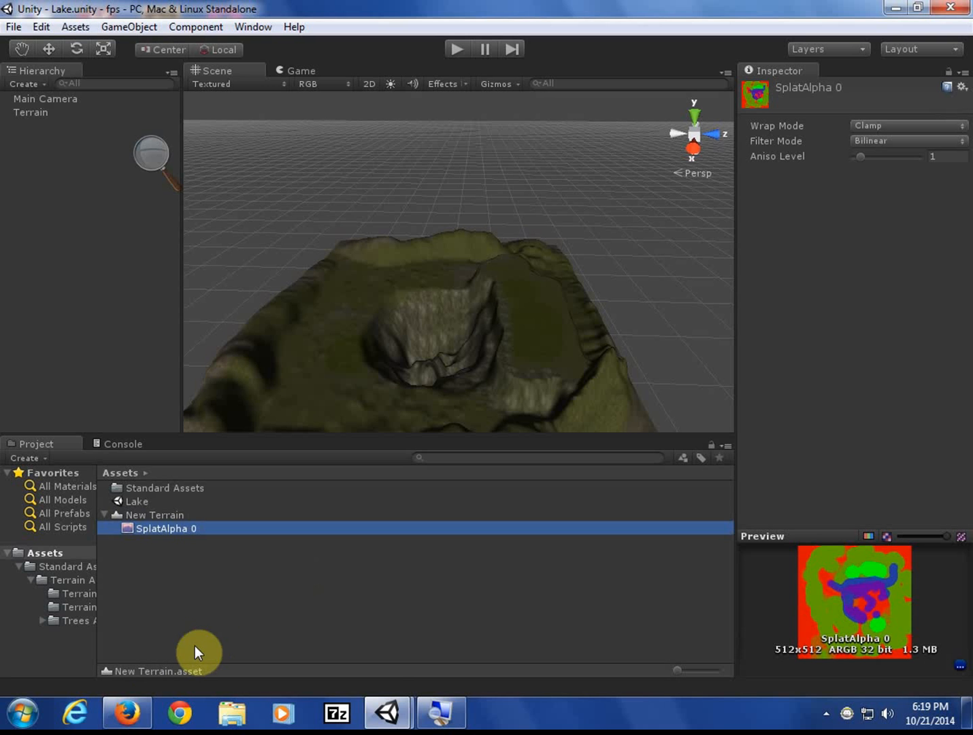
pyautogui.click(146, 707)
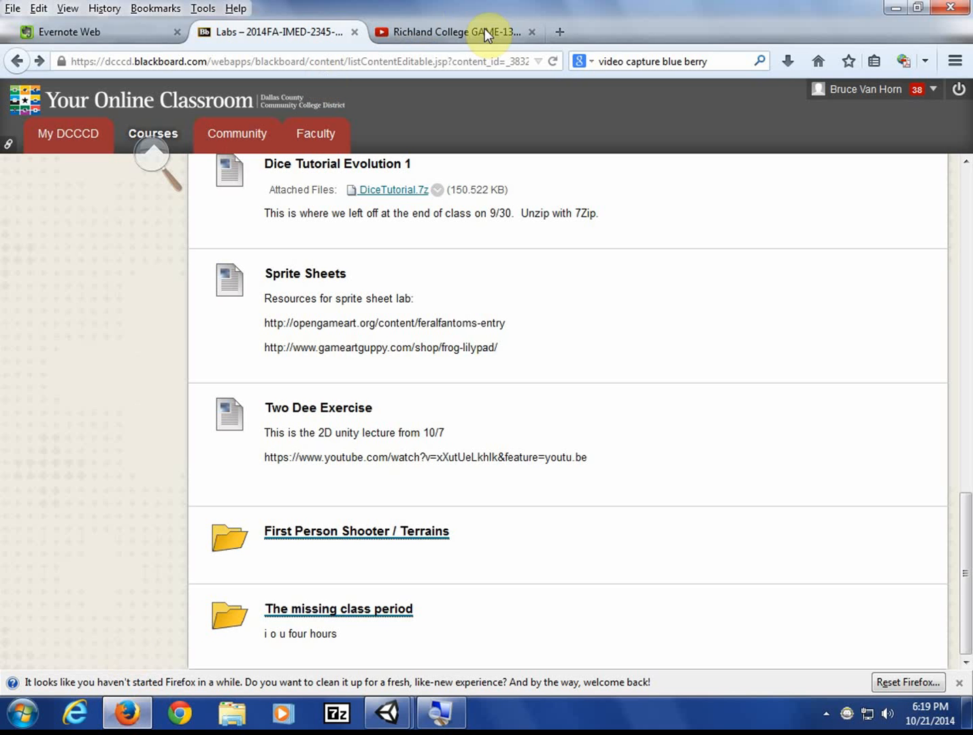
# - Open wikipedia.com in a new browser tab
pyautogui.click(561, 33)
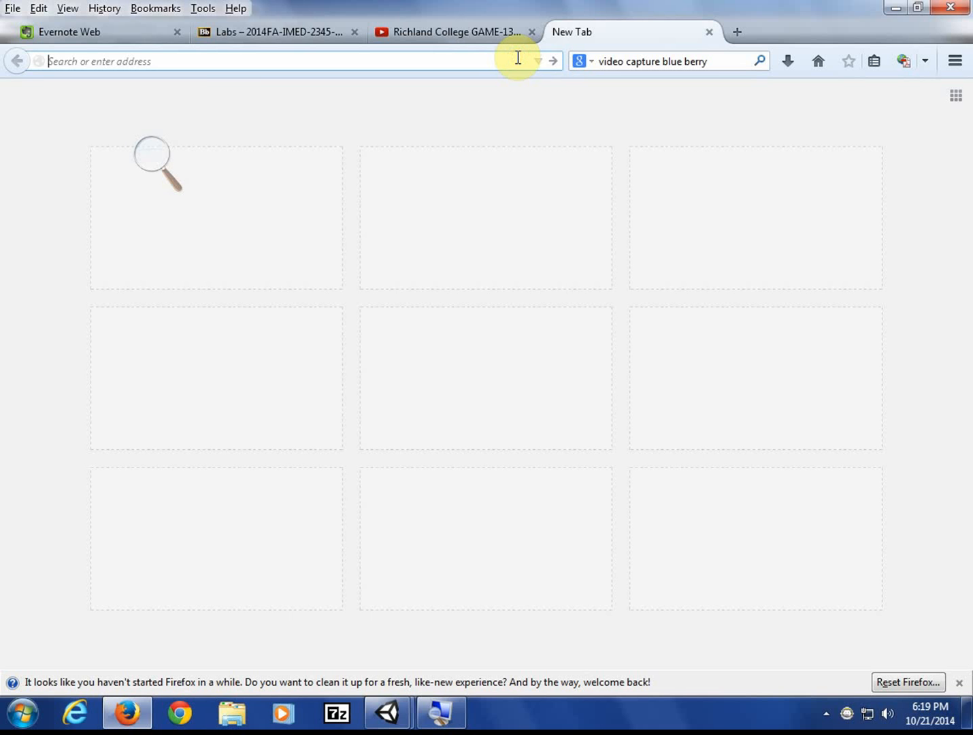
pyautogui.write('wikipedia.com')
pyautogui.press('Return')
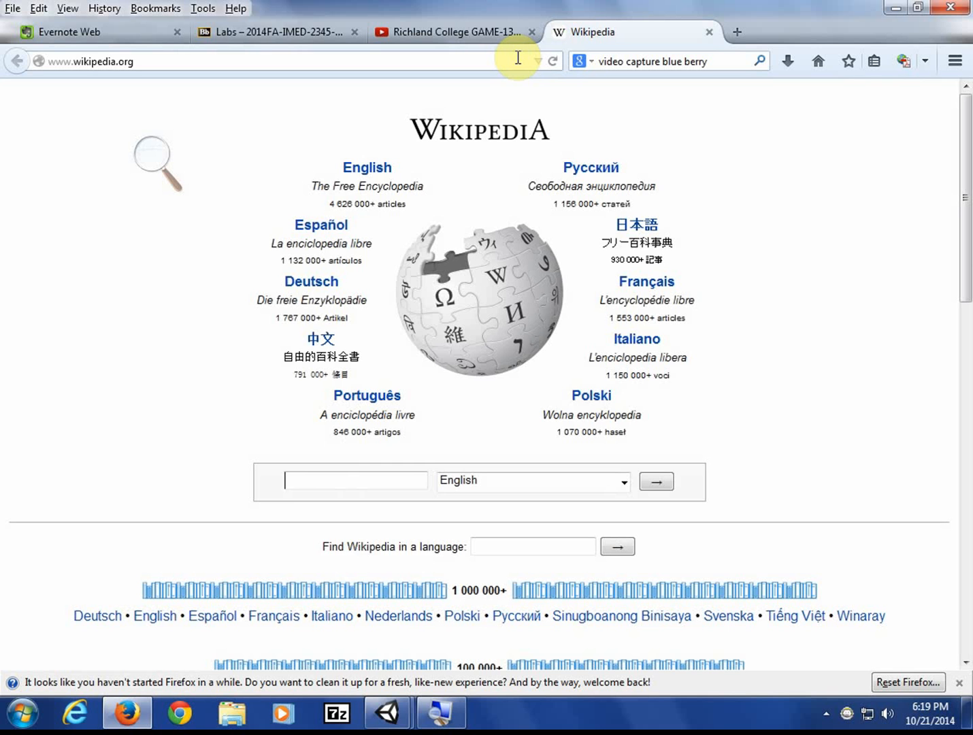
# - Search Wikipedia for 'splat map', open the Texture splatting article, and return to Unity
pyautogui.write('spla')
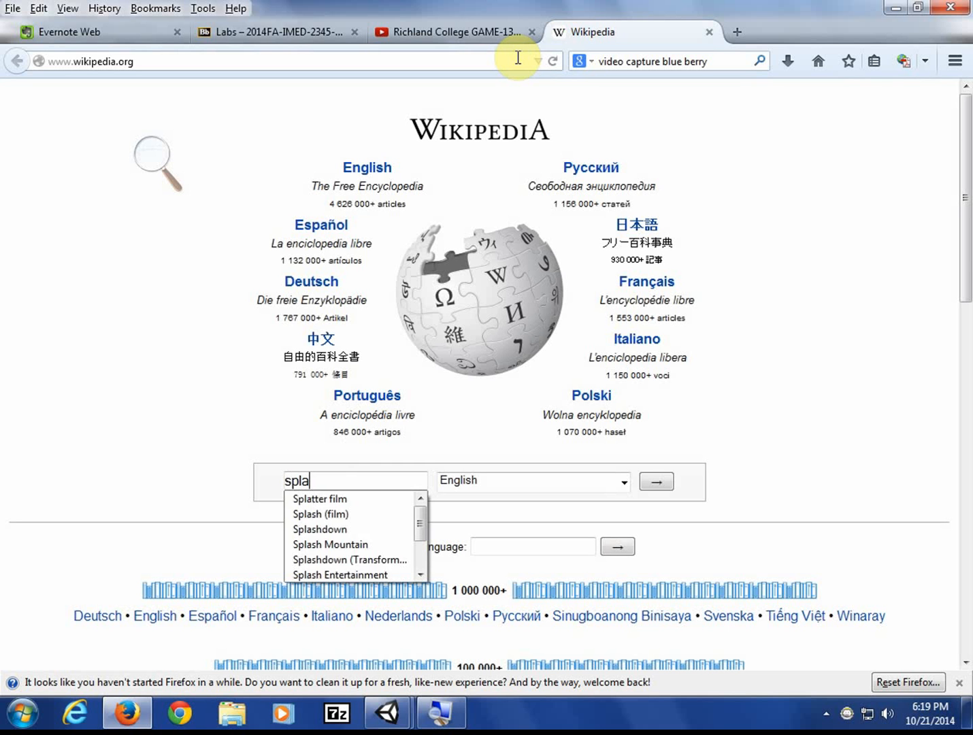
pyautogui.write('t map')
pyautogui.press('Return')
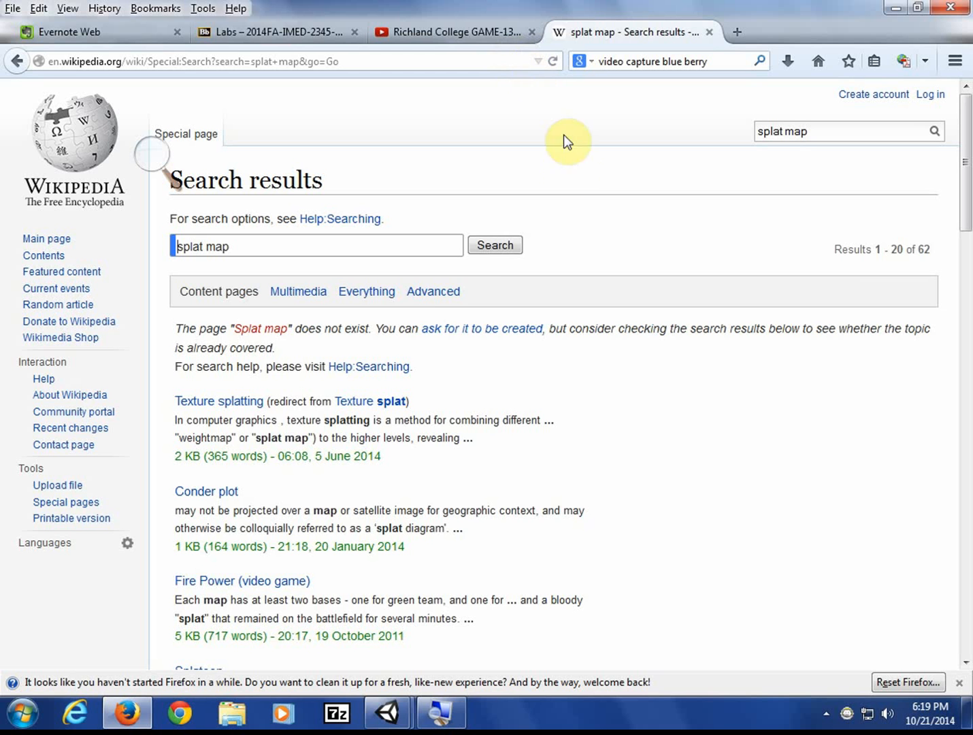
pyautogui.click(213, 403)
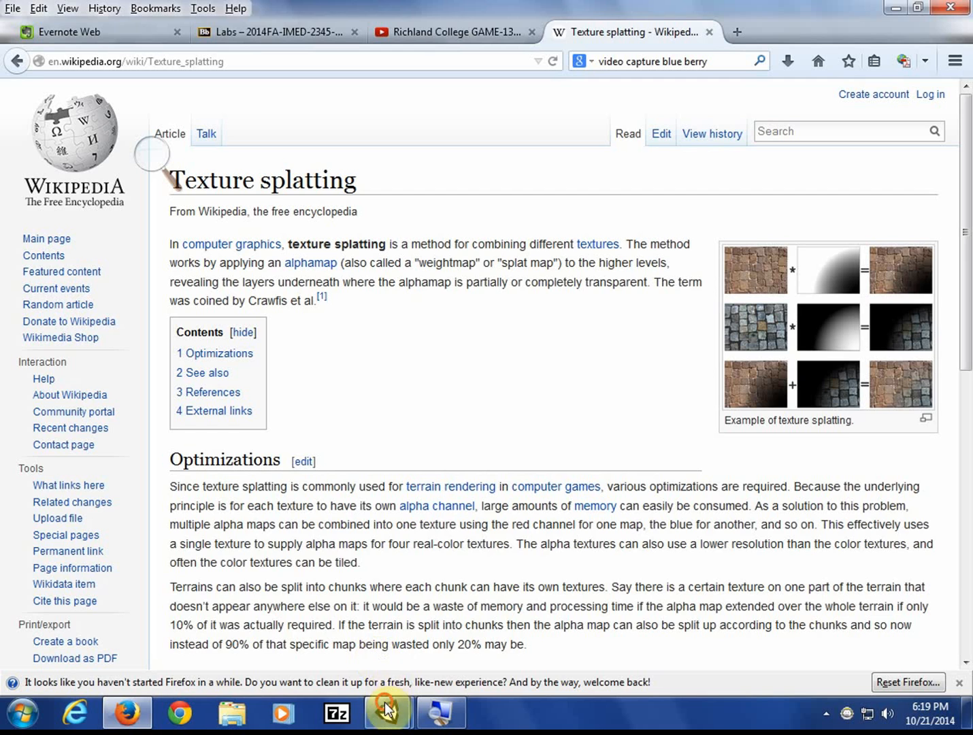
pyautogui.moveTo(387, 713)
pyautogui.click(468, 592)
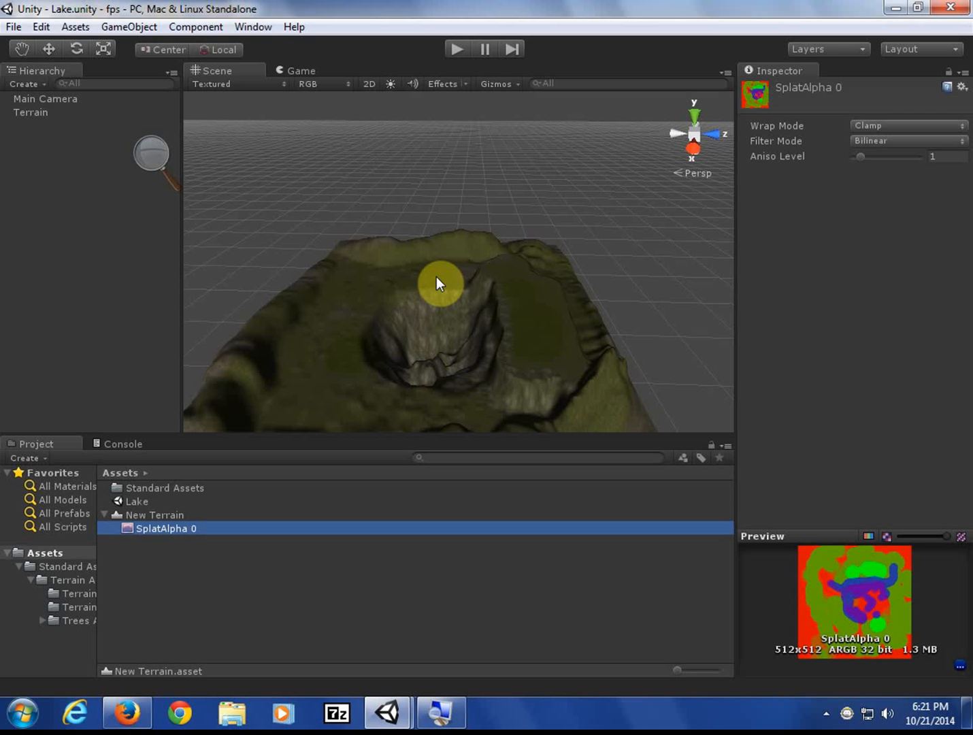
# - Collapse New Terrain and switch the Project assets to an icon grid and back to a list
pyautogui.click(103, 516)
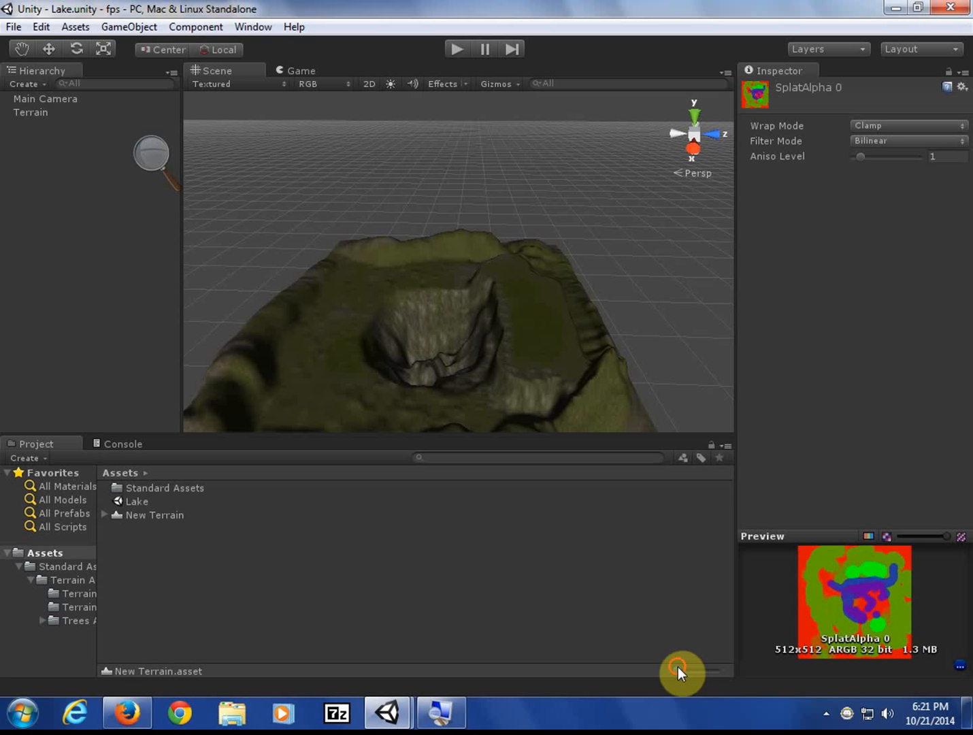
pyautogui.moveTo(679, 670); pyautogui.dragTo(685, 671)
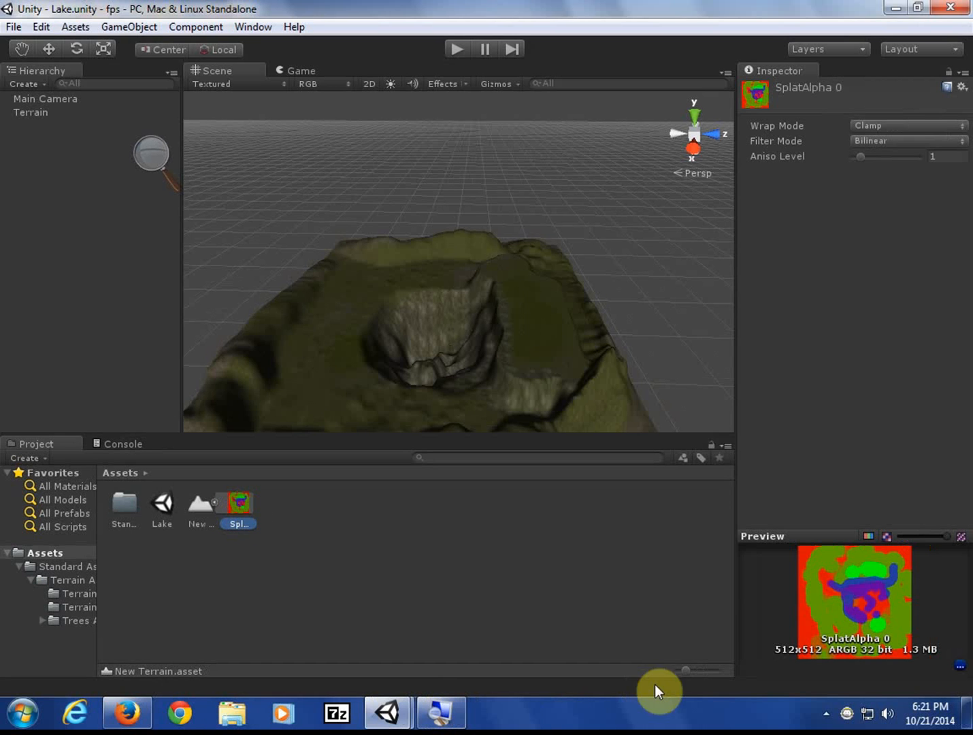
pyautogui.moveTo(688, 673); pyautogui.dragTo(665, 675)
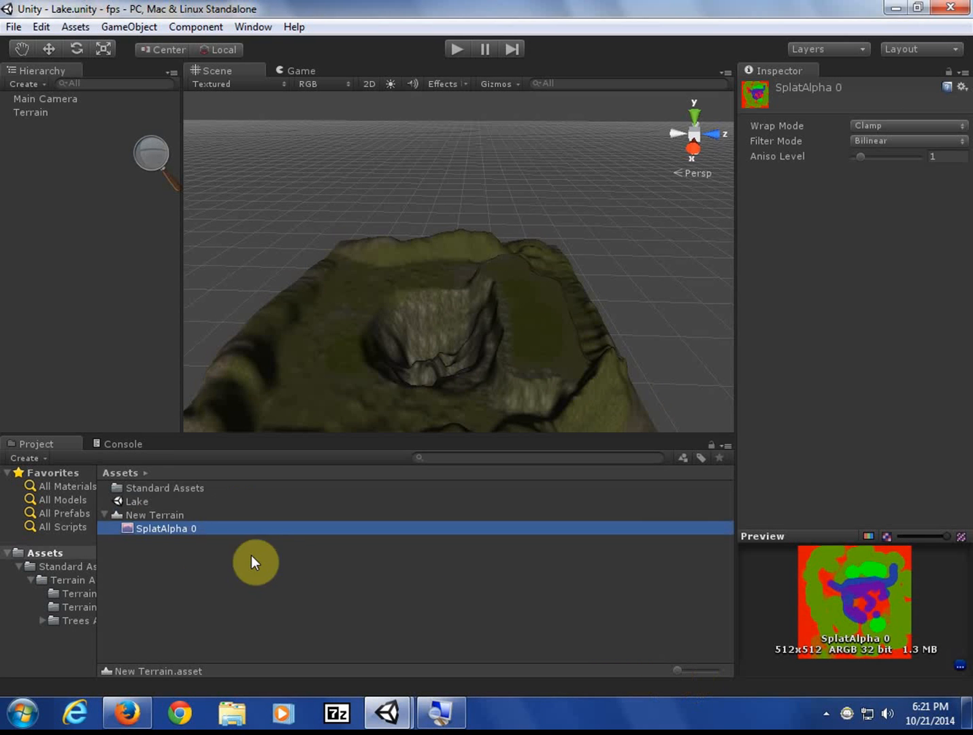
# - Toggle New Terrain's foldout repeatedly, leaving it collapsed with SplatAlpha 0 hidden
pyautogui.doubleClick(105, 514)
pyautogui.click(106, 514)
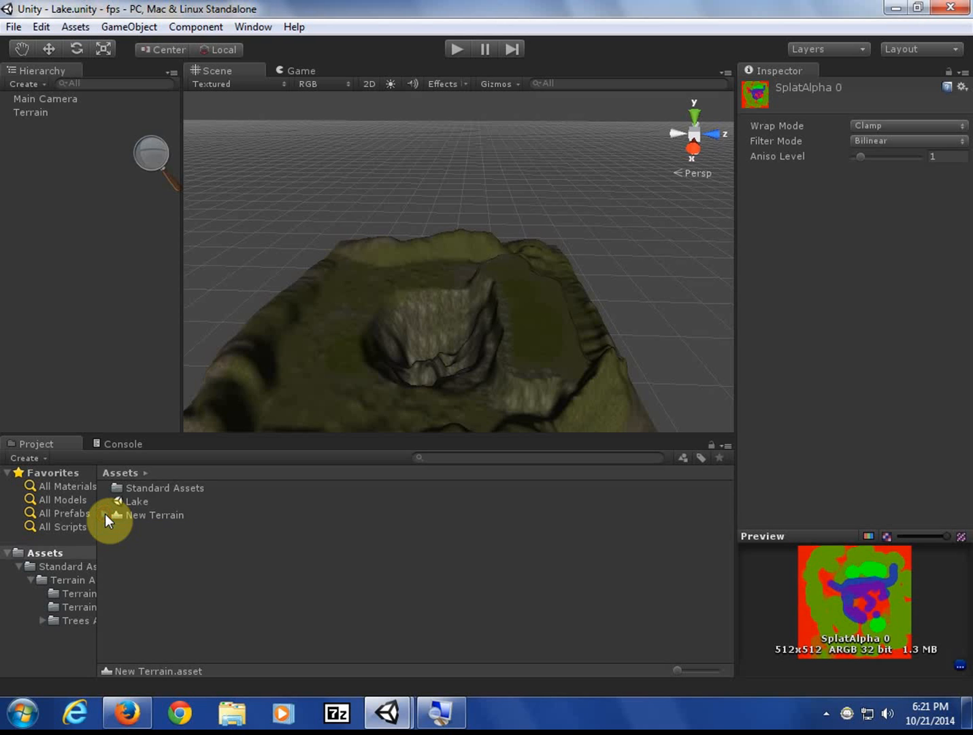
pyautogui.click(106, 515)
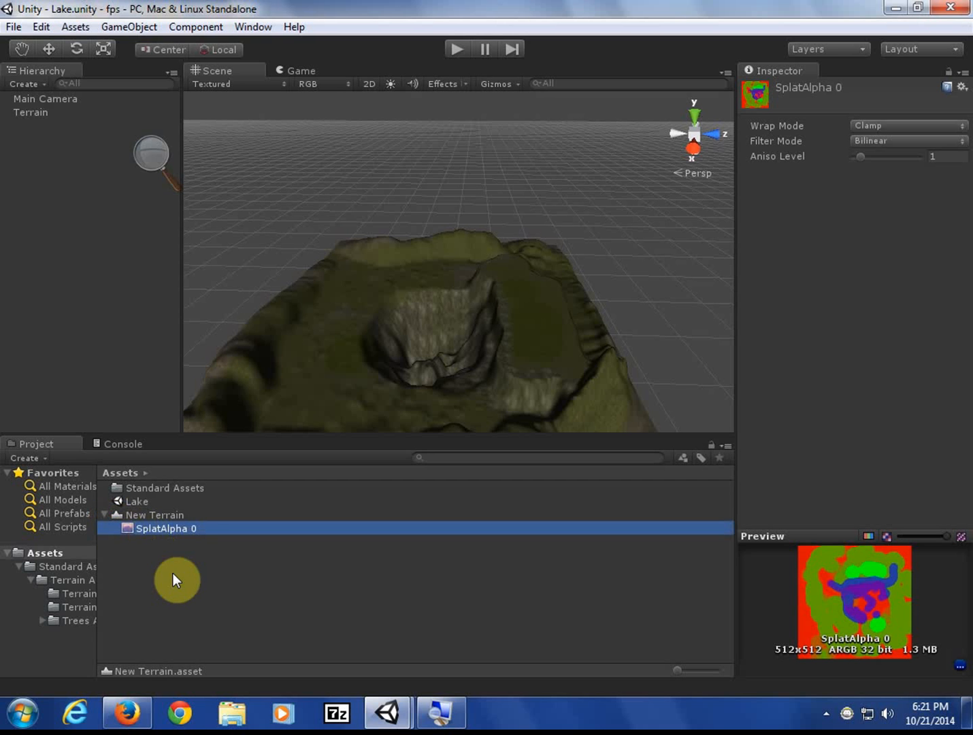
pyautogui.click(106, 516)
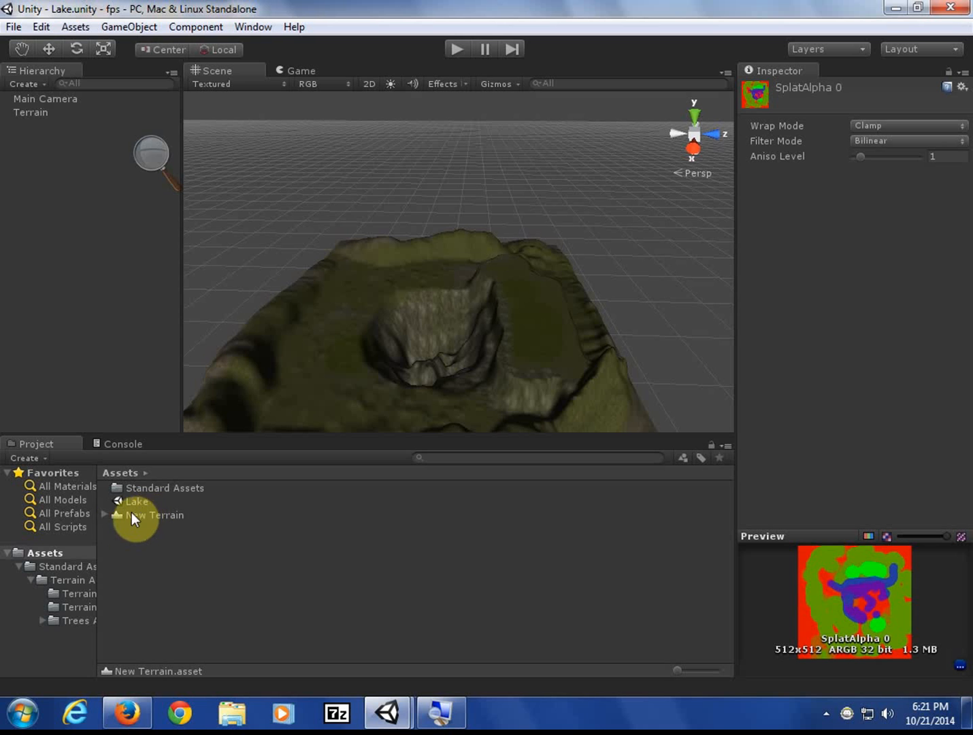
pyautogui.click(107, 514)
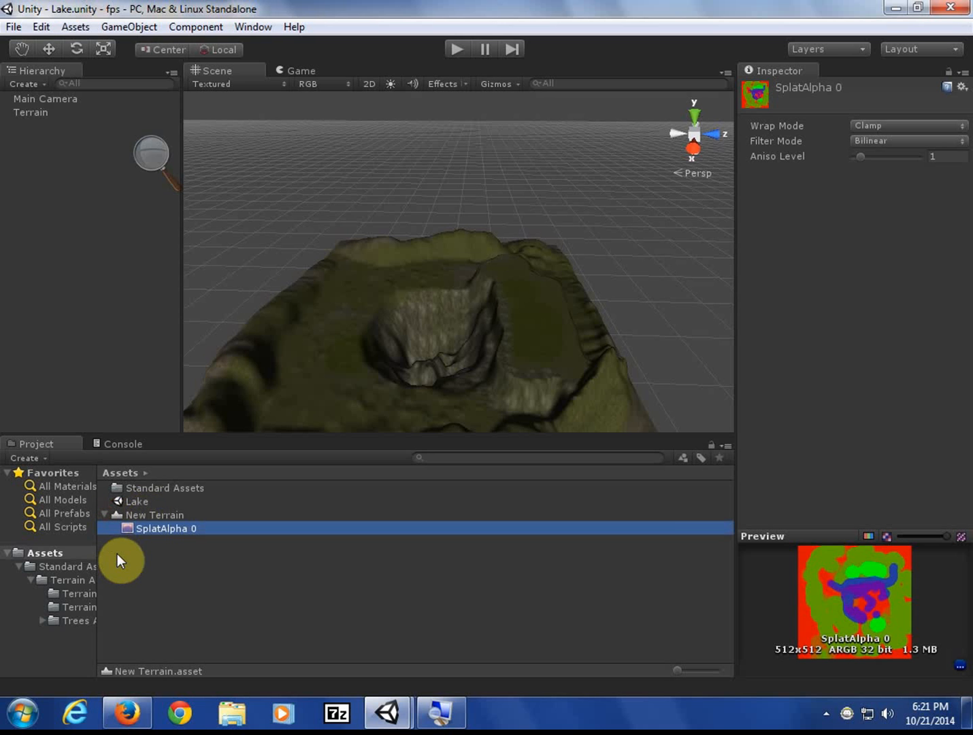
pyautogui.click(106, 515)
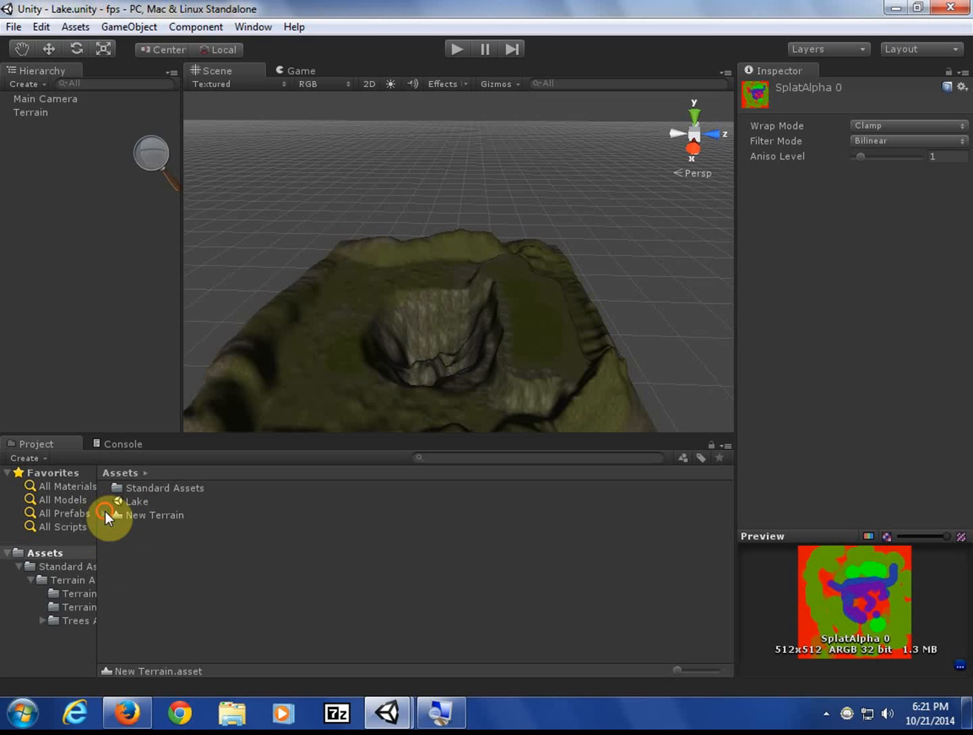
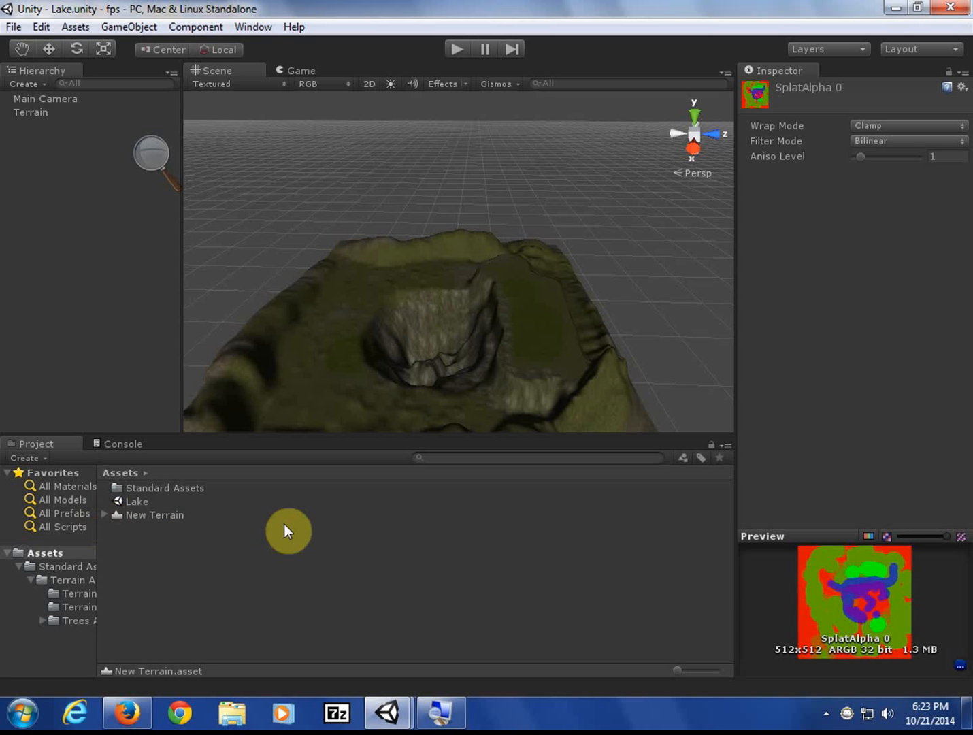
# - Select the New Terrain asset, then the Terrain object in the Hierarchy to show its Inspector settings
pyautogui.click(153, 515)
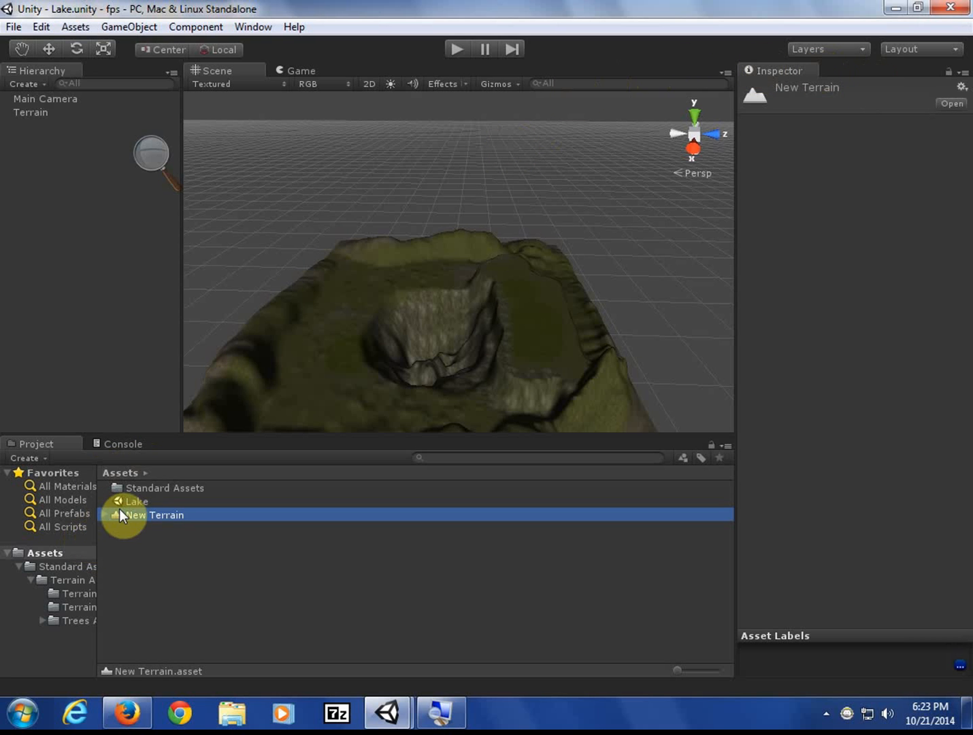
pyautogui.click(24, 113)
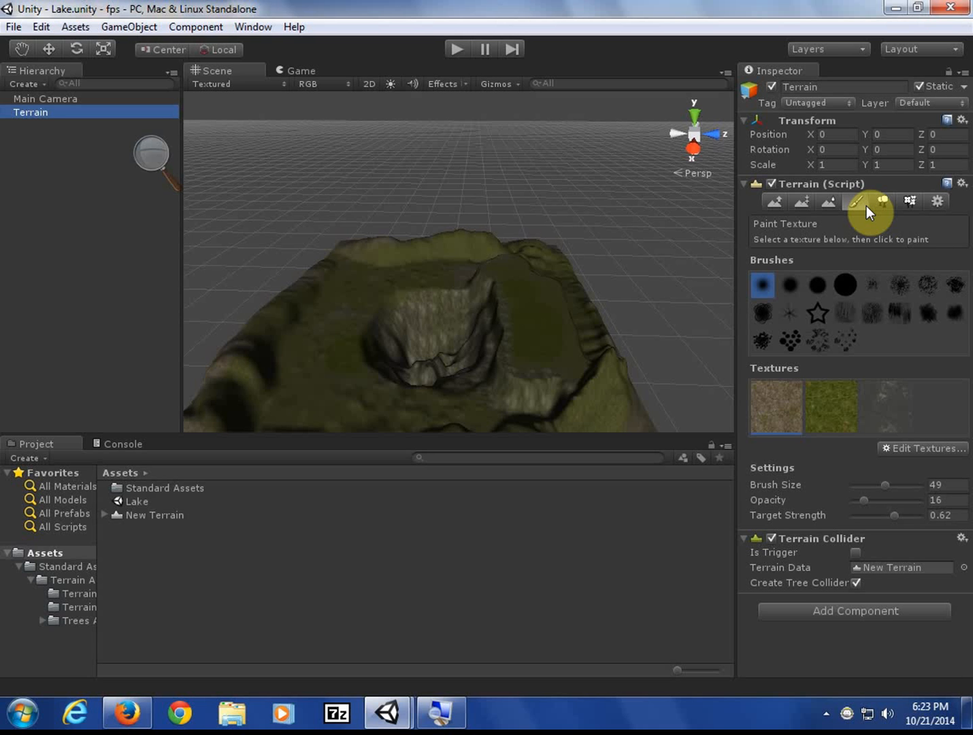
# - Switch the Terrain component to the Place Trees tool
pyautogui.click(884, 203)
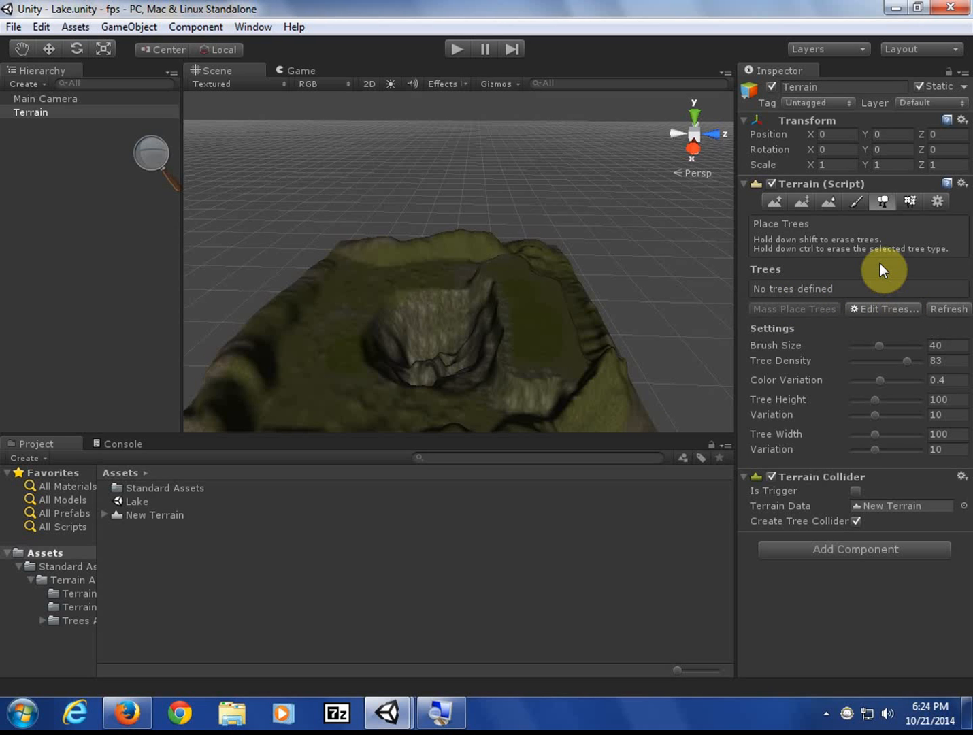
# - Add the Palm model as a terrain tree type through Edit Trees > Add Tree
pyautogui.click(888, 308)
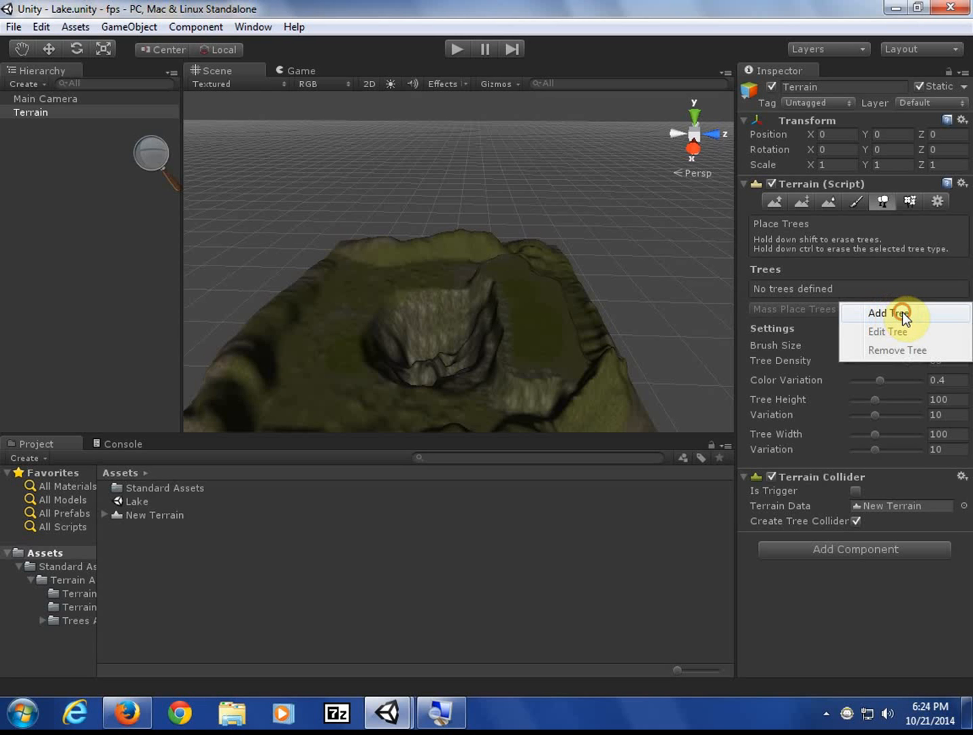
pyautogui.click(903, 313)
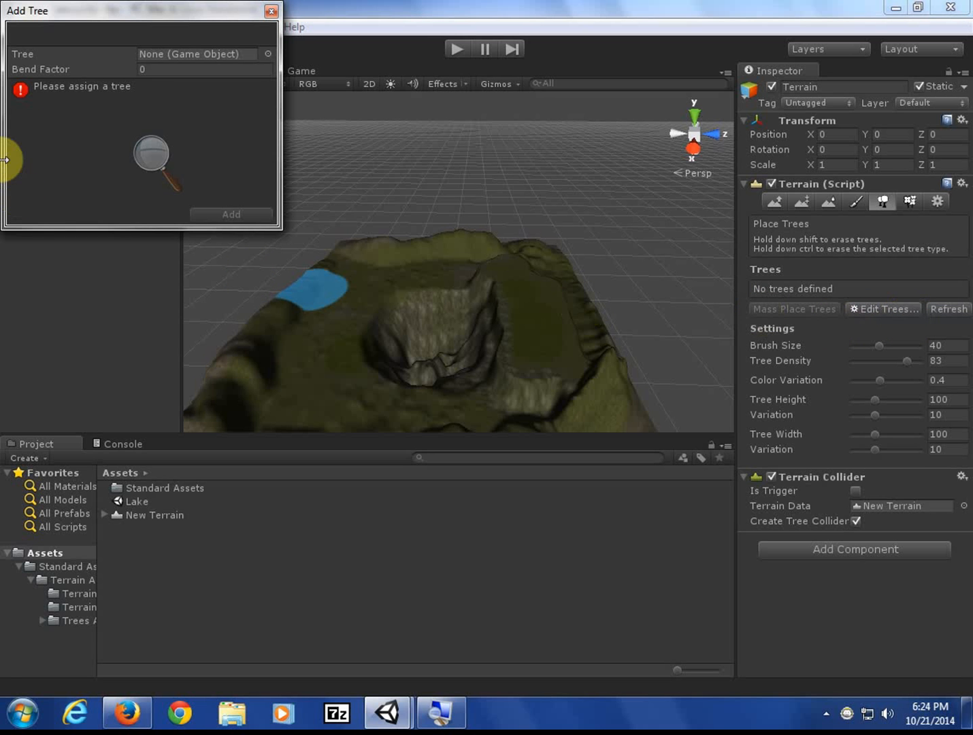
pyautogui.click(268, 54)
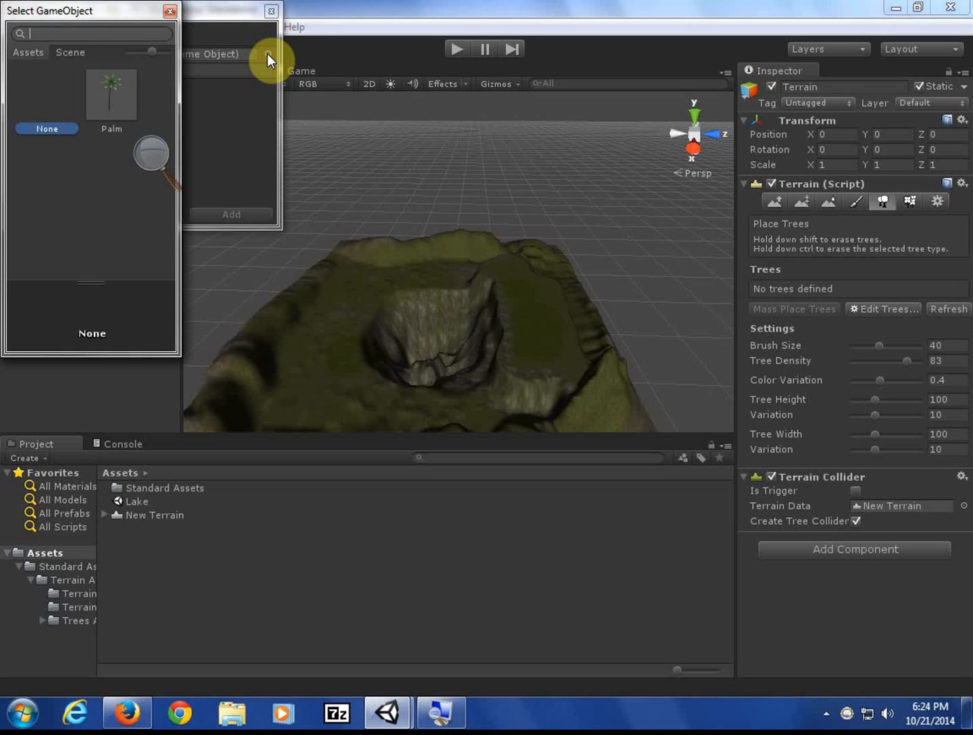
pyautogui.click(103, 101)
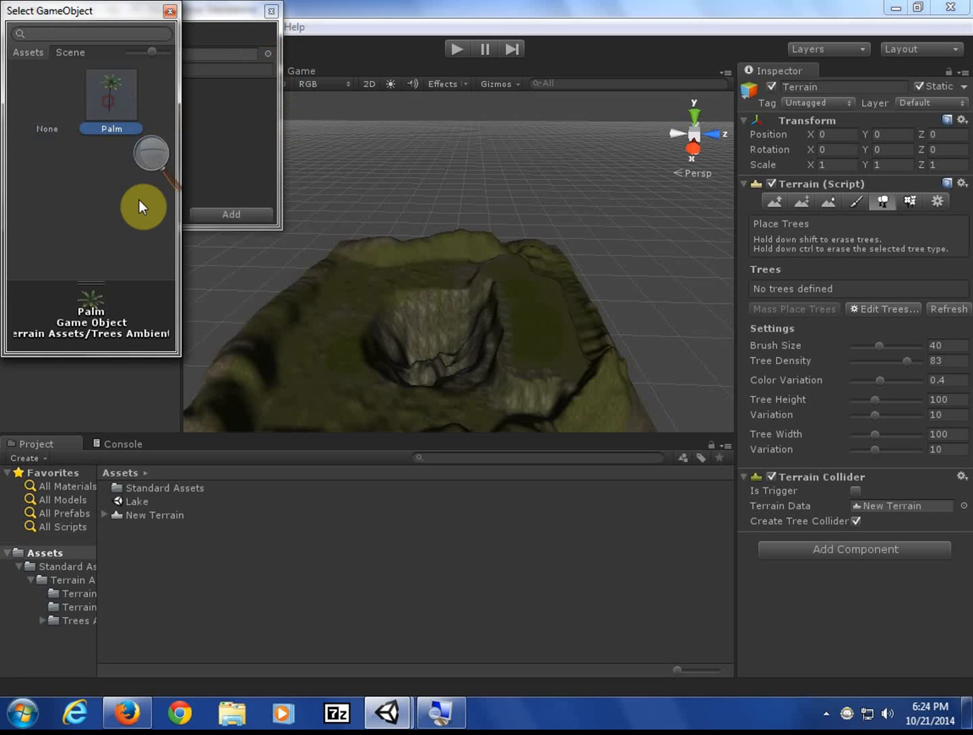
pyautogui.doubleClick(107, 80)
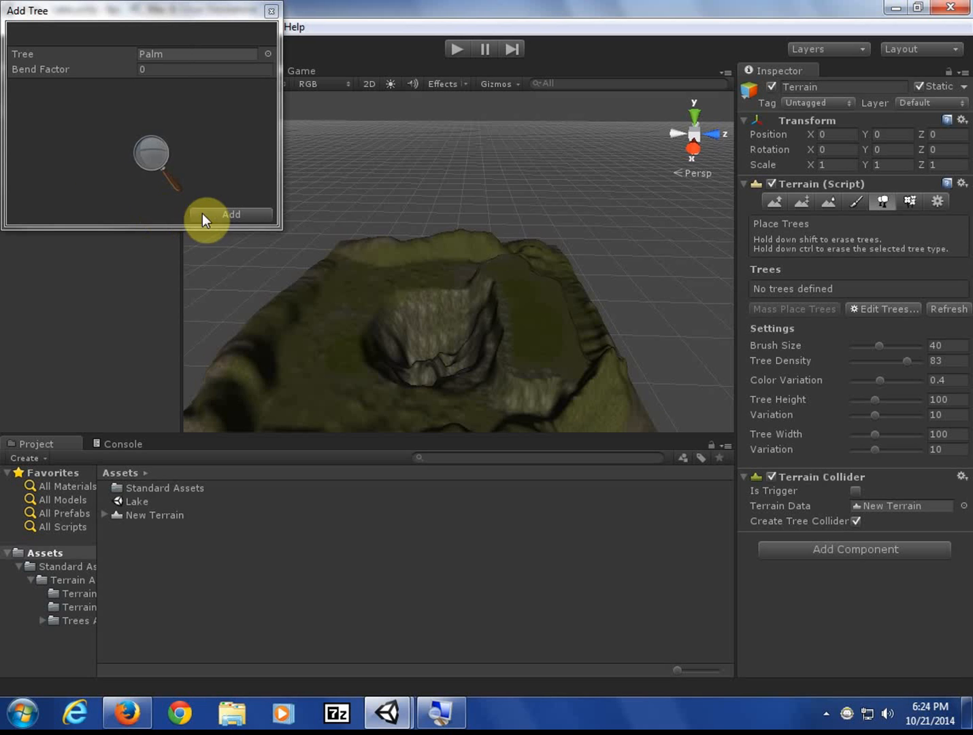
pyautogui.click(146, 67)
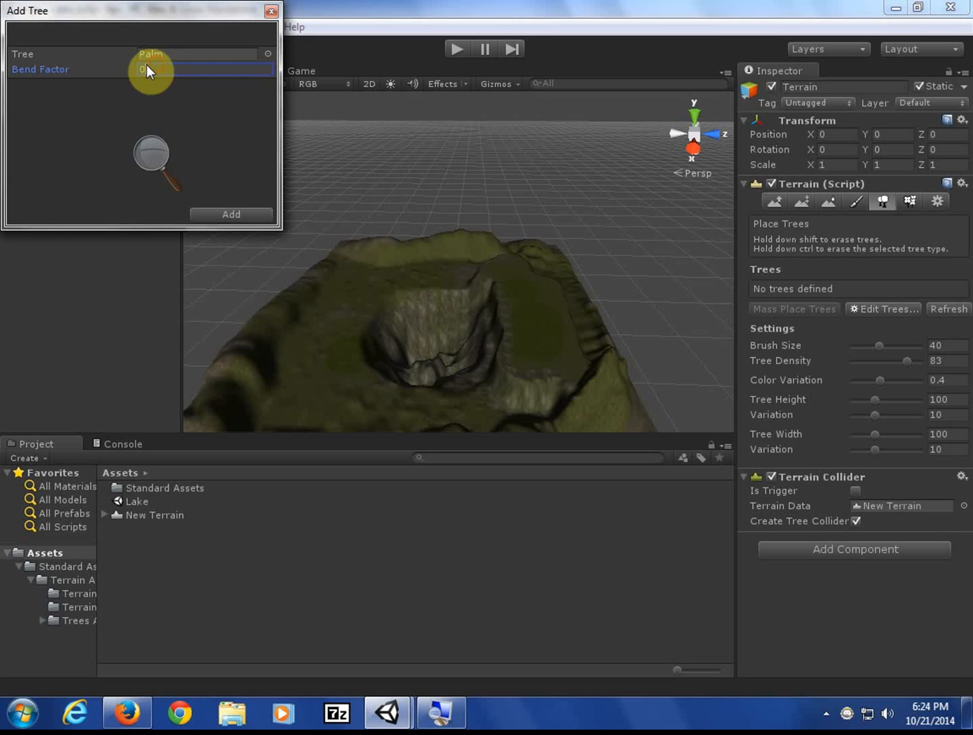
pyautogui.click(237, 213)
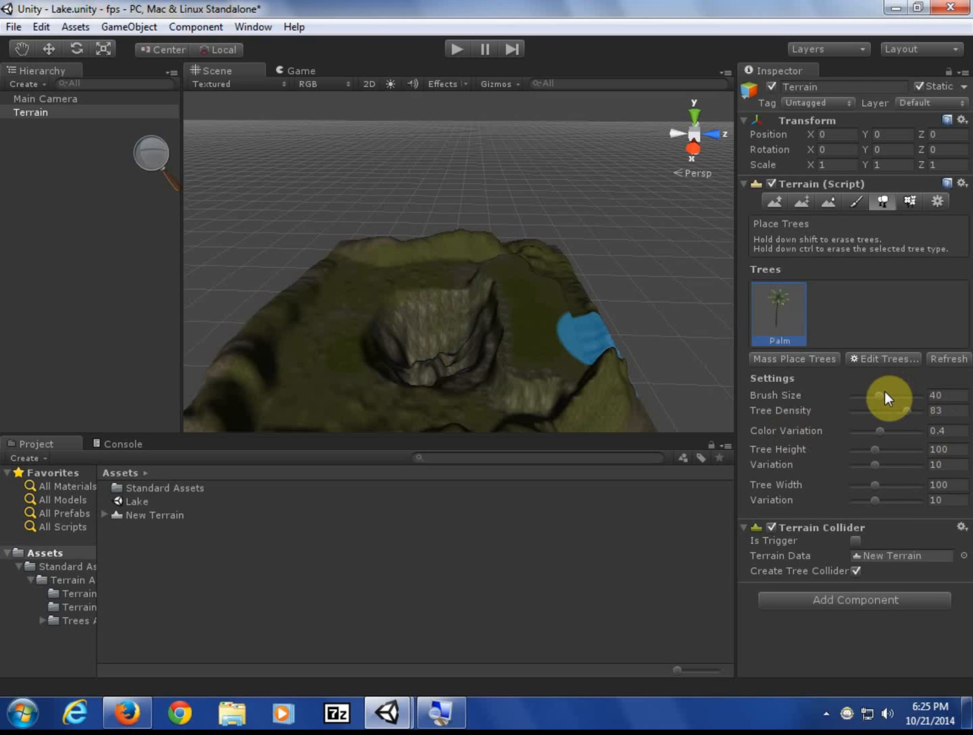
# - Set brush size 34 and tree density 70, then paint palms on the upper-left terrain
pyautogui.moveTo(882, 392)
pyautogui.mouseDown()
pyautogui.moveTo(869, 392)
pyautogui.moveTo(877, 394)
pyautogui.mouseUp()
pyautogui.moveTo(909, 410); pyautogui.dragTo(908, 410)
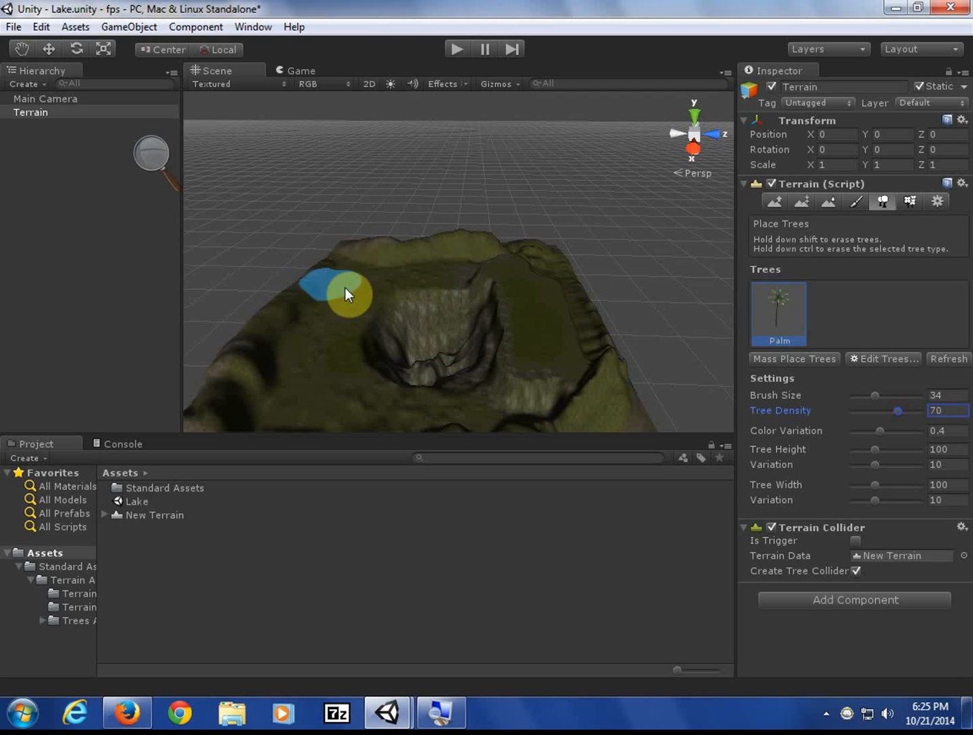
pyautogui.moveTo(354, 289)
pyautogui.mouseDown()
pyautogui.moveTo(343, 296)
pyautogui.moveTo(376, 276)
pyautogui.moveTo(451, 275)
pyautogui.moveTo(351, 293)
pyautogui.moveTo(333, 319)
pyautogui.moveTo(319, 295)
pyautogui.moveTo(336, 269)
pyautogui.moveTo(469, 247)
pyautogui.moveTo(353, 252)
pyautogui.moveTo(445, 257)
pyautogui.moveTo(366, 277)
pyautogui.moveTo(349, 312)
pyautogui.moveTo(314, 312)
pyautogui.moveTo(321, 340)
pyautogui.moveTo(315, 312)
pyautogui.mouseUp()
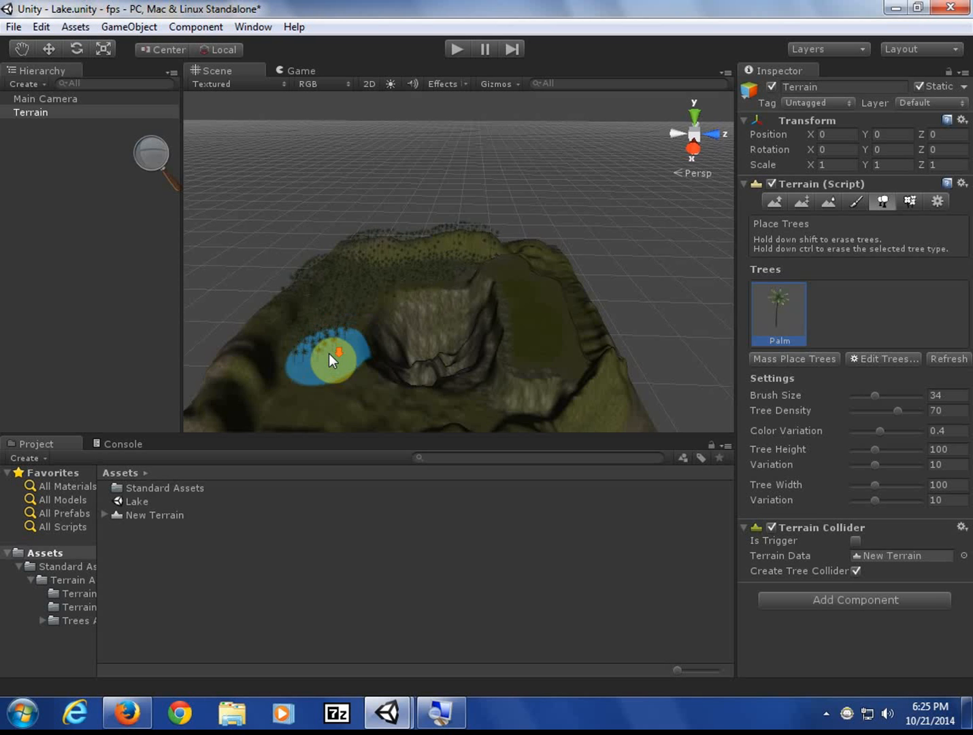
# - Centre the view on the lake, erase palms up the hill and paint another palm stroke
pyautogui.scroll(-3, 329, 353)
pyautogui.scroll(6, 329, 354)
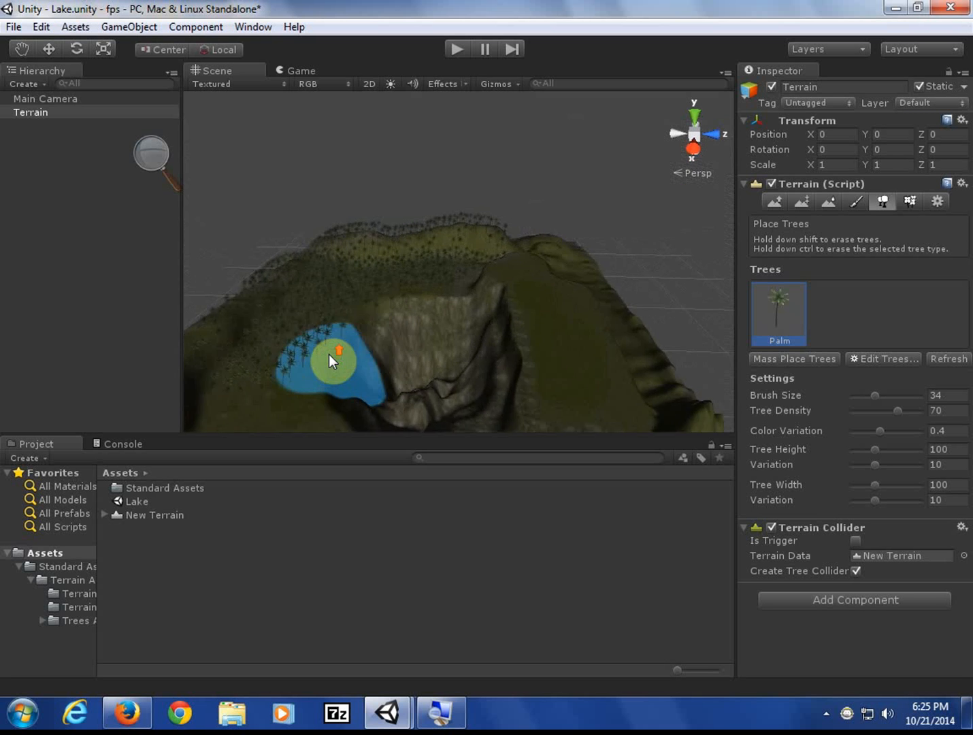
pyautogui.moveTo(328, 353)
pyautogui.mouseDown(button='middle')
pyautogui.moveTo(290, 352)
pyautogui.moveTo(699, 358)
pyautogui.mouseUp(button='middle')
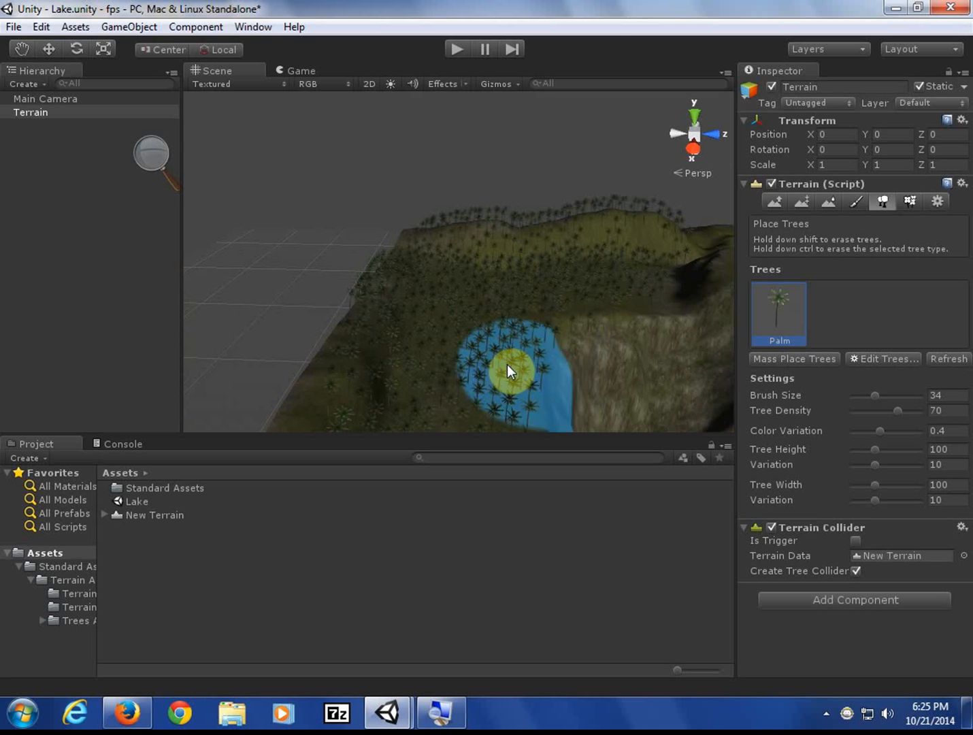
pyautogui.scroll(3, 490, 365)
pyautogui.scroll(5, 490, 365)
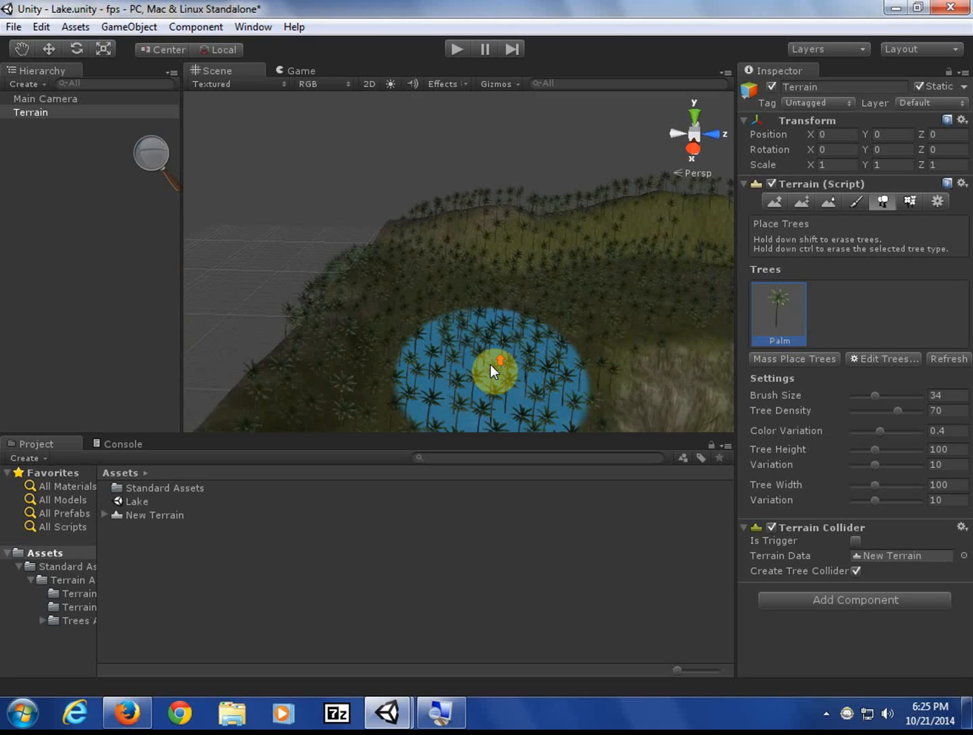
pyautogui.scroll(2, 491, 365)
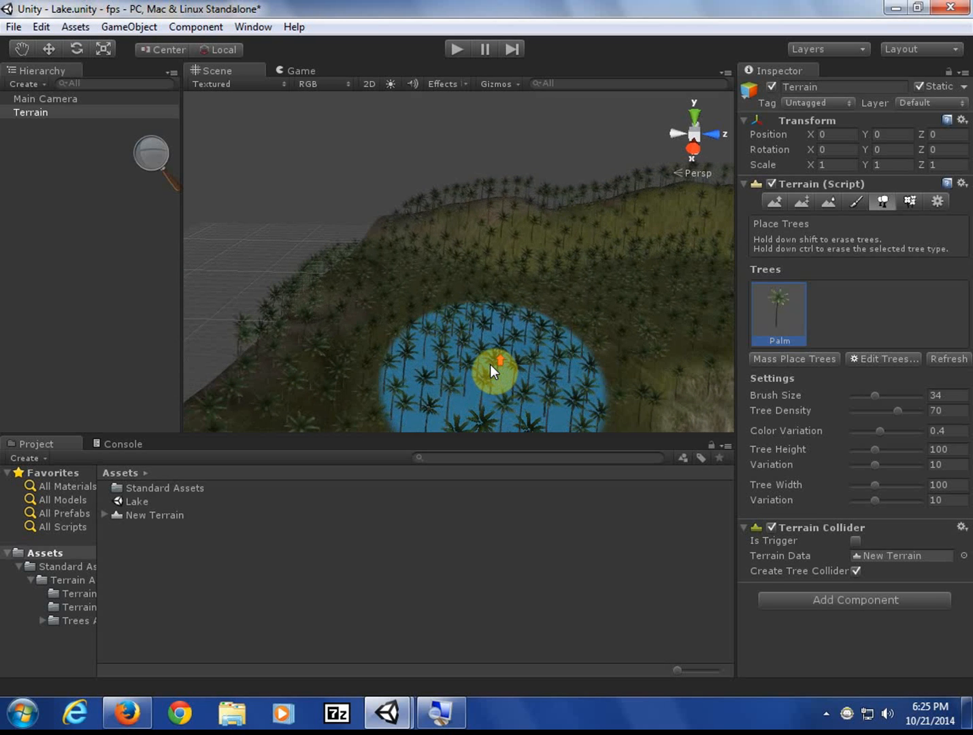
pyautogui.scroll(1, 491, 365)
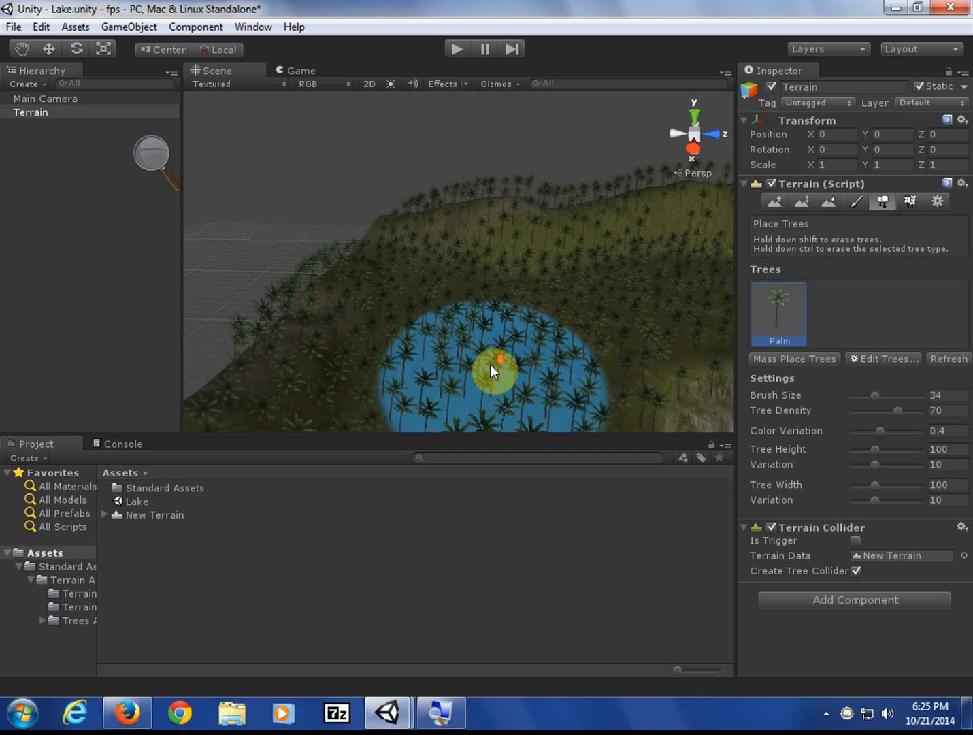
pyautogui.scroll(-2, 490, 365)
pyautogui.scroll(-3, 490, 364)
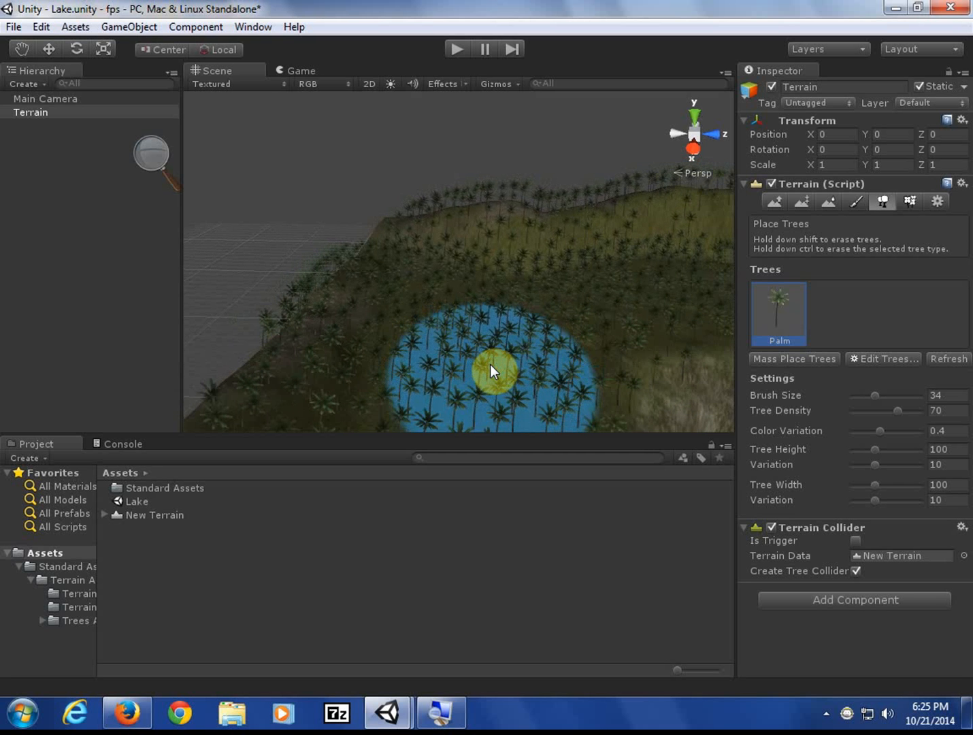
pyautogui.scroll(-4, 490, 364)
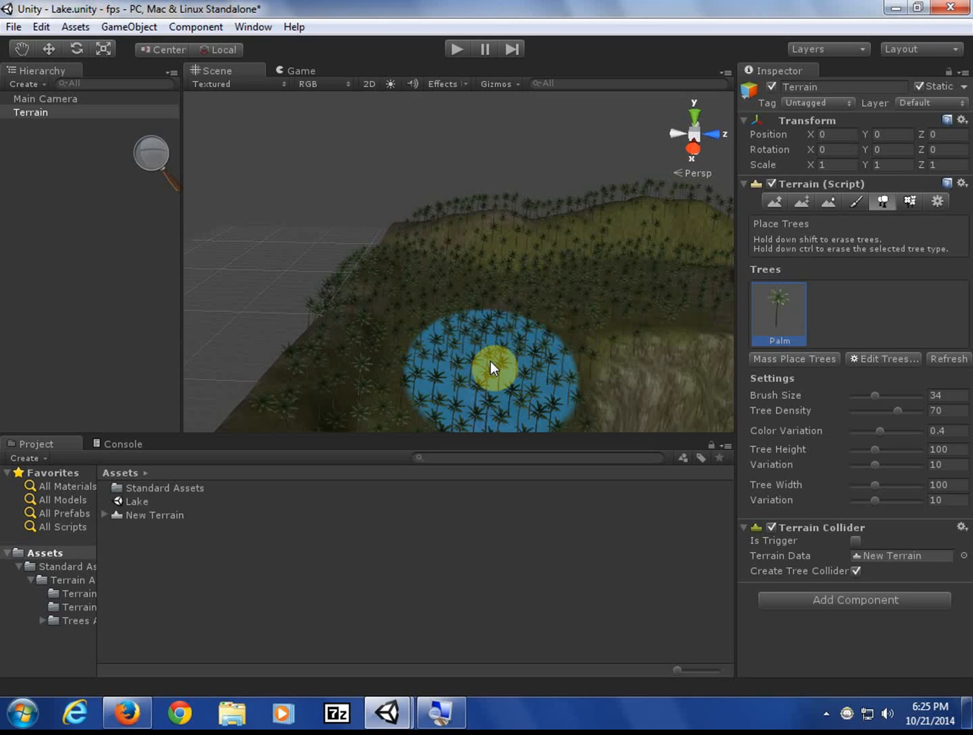
pyautogui.scroll(-3, 490, 360)
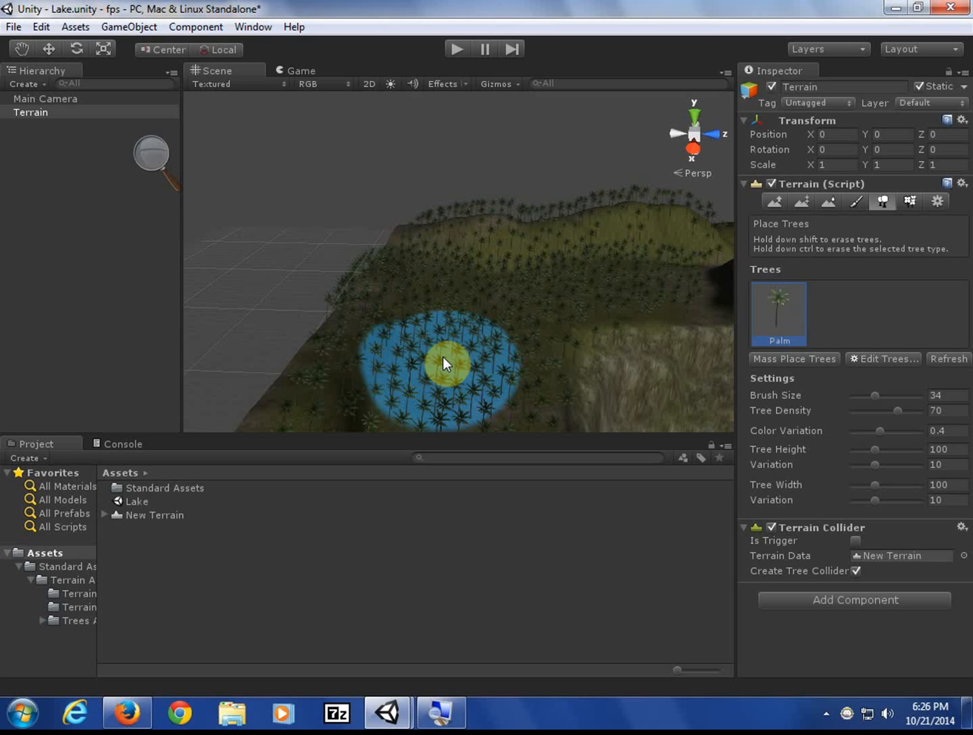
pyautogui.moveTo(452, 355)
pyautogui.keyDown('shift'); pyautogui.mouseDown()
pyautogui.moveTo(476, 335)
pyautogui.moveTo(444, 306)
pyautogui.moveTo(455, 242)
pyautogui.moveTo(428, 224)
pyautogui.moveTo(391, 282)
pyautogui.moveTo(366, 399)
pyautogui.moveTo(462, 431)
pyautogui.moveTo(539, 333)
pyautogui.moveTo(516, 253)
pyautogui.moveTo(647, 242)
pyautogui.moveTo(608, 286)
pyautogui.moveTo(689, 271)
pyautogui.moveTo(671, 209)
pyautogui.moveTo(436, 360)
pyautogui.moveTo(334, 478)
pyautogui.mouseUp(); pyautogui.keyUp('shift')
pyautogui.moveTo(456, 380)
pyautogui.mouseDown()
pyautogui.moveTo(496, 337)
pyautogui.moveTo(593, 315)
pyautogui.moveTo(506, 343)
pyautogui.moveTo(465, 327)
pyautogui.moveTo(407, 354)
pyautogui.moveTo(653, 300)
pyautogui.moveTo(660, 318)
pyautogui.mouseUp()
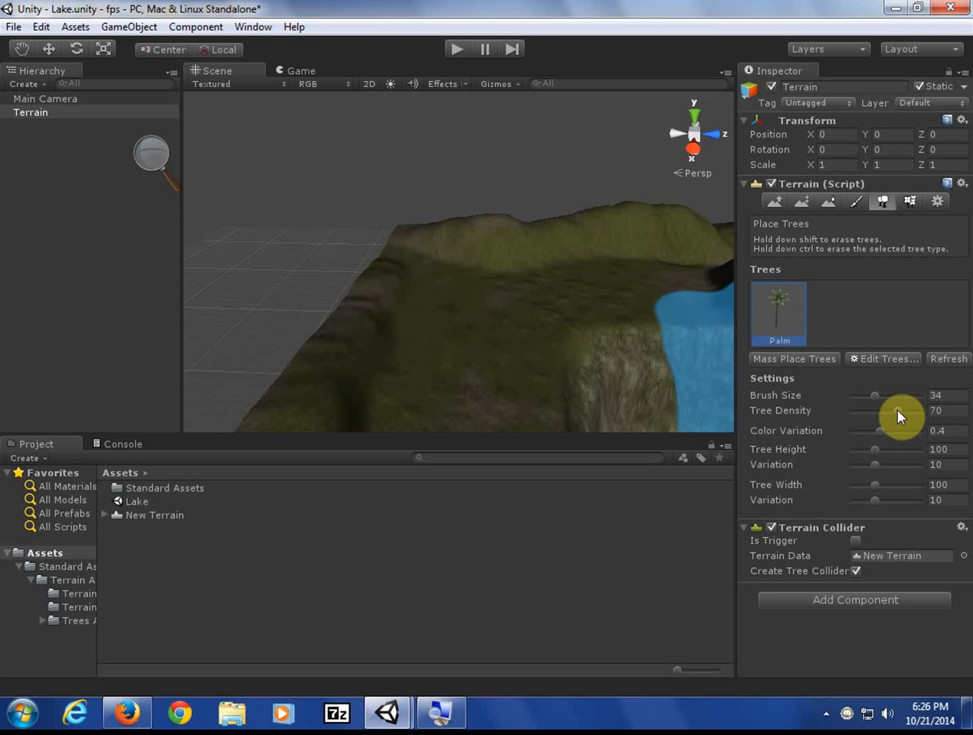
# - Paint test palm patches at tree density 29 and then at density 100
pyautogui.moveTo(896, 410); pyautogui.dragTo(867, 411)
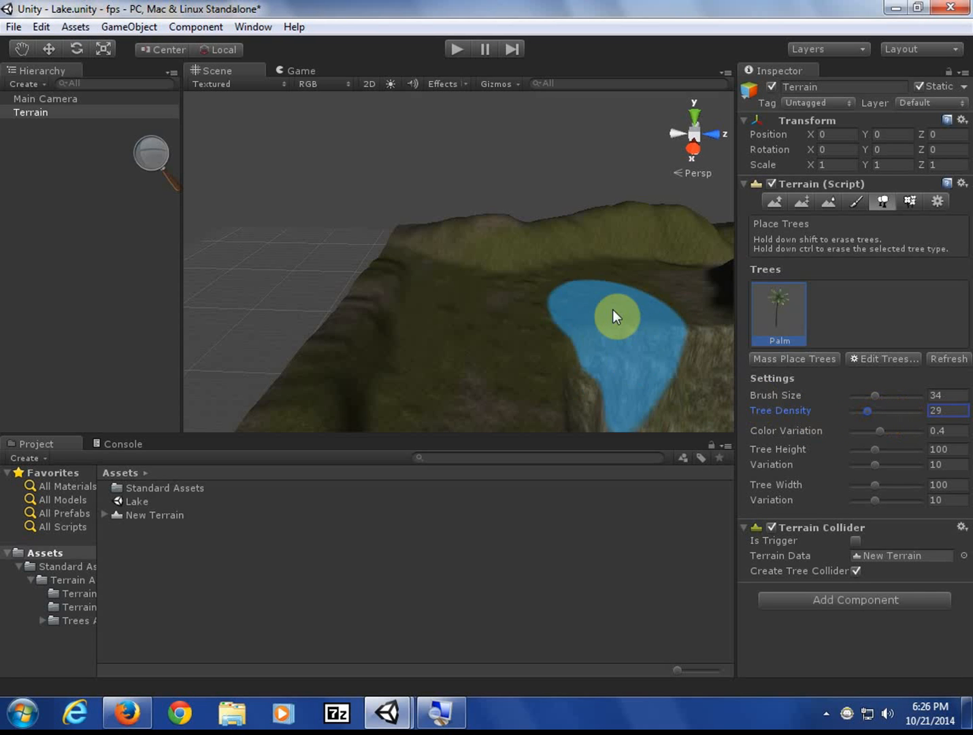
pyautogui.moveTo(454, 386)
pyautogui.mouseDown()
pyautogui.moveTo(511, 332)
pyautogui.moveTo(634, 300)
pyautogui.moveTo(681, 300)
pyautogui.mouseUp()
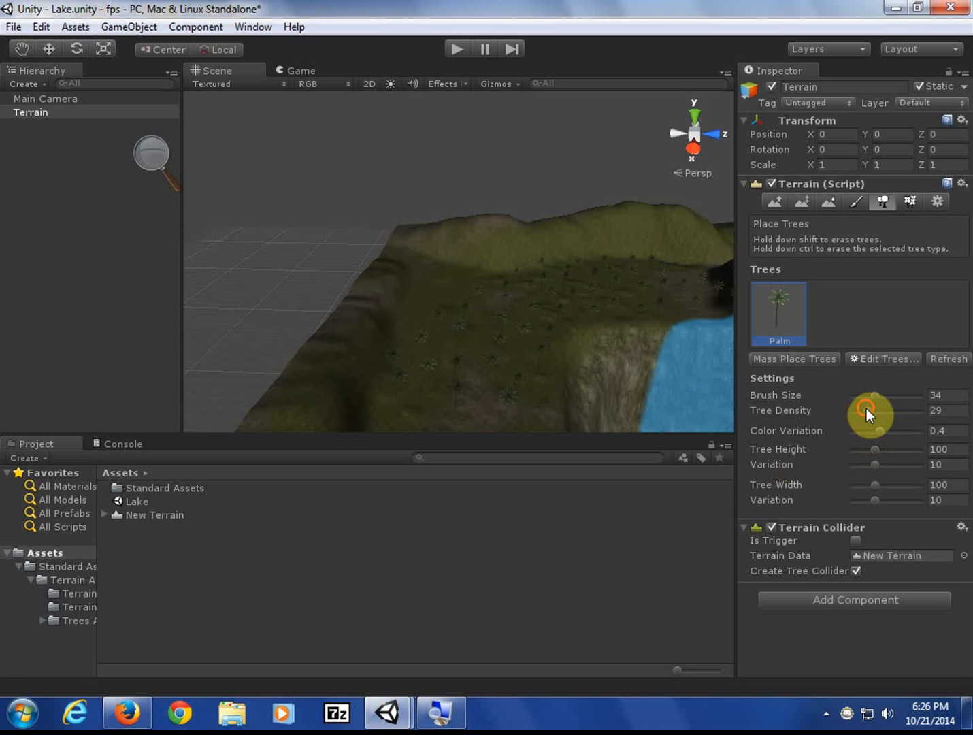
pyautogui.moveTo(866, 409); pyautogui.dragTo(909, 409)
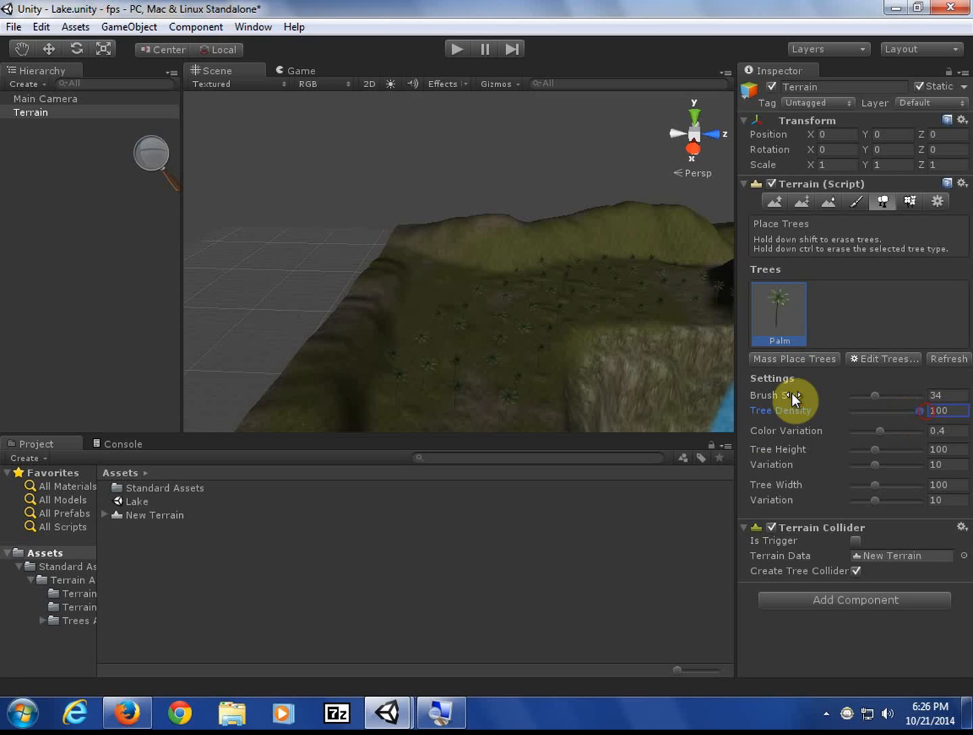
pyautogui.moveTo(567, 339)
pyautogui.mouseDown()
pyautogui.moveTo(484, 375)
pyautogui.moveTo(522, 321)
pyautogui.moveTo(652, 288)
pyautogui.moveTo(624, 292)
pyautogui.moveTo(453, 374)
pyautogui.moveTo(450, 402)
pyautogui.mouseUp()
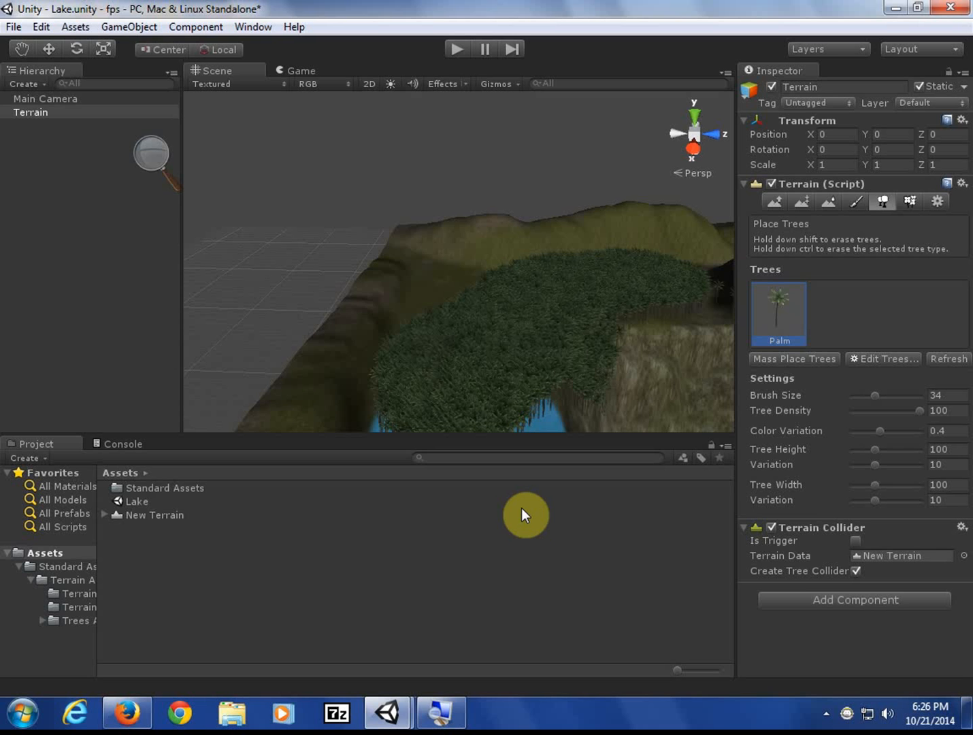
# - Erase the test palms over the lake, paint a small patch and erase it again
pyautogui.moveTo(599, 412)
pyautogui.keyDown('shift'); pyautogui.mouseDown()
pyautogui.moveTo(595, 394)
pyautogui.moveTo(451, 419)
pyautogui.moveTo(609, 326)
pyautogui.moveTo(665, 265)
pyautogui.moveTo(704, 299)
pyautogui.moveTo(548, 279)
pyautogui.moveTo(444, 328)
pyautogui.moveTo(408, 370)
pyautogui.moveTo(525, 362)
pyautogui.moveTo(658, 309)
pyautogui.moveTo(651, 281)
pyautogui.mouseUp(); pyautogui.keyUp('shift')
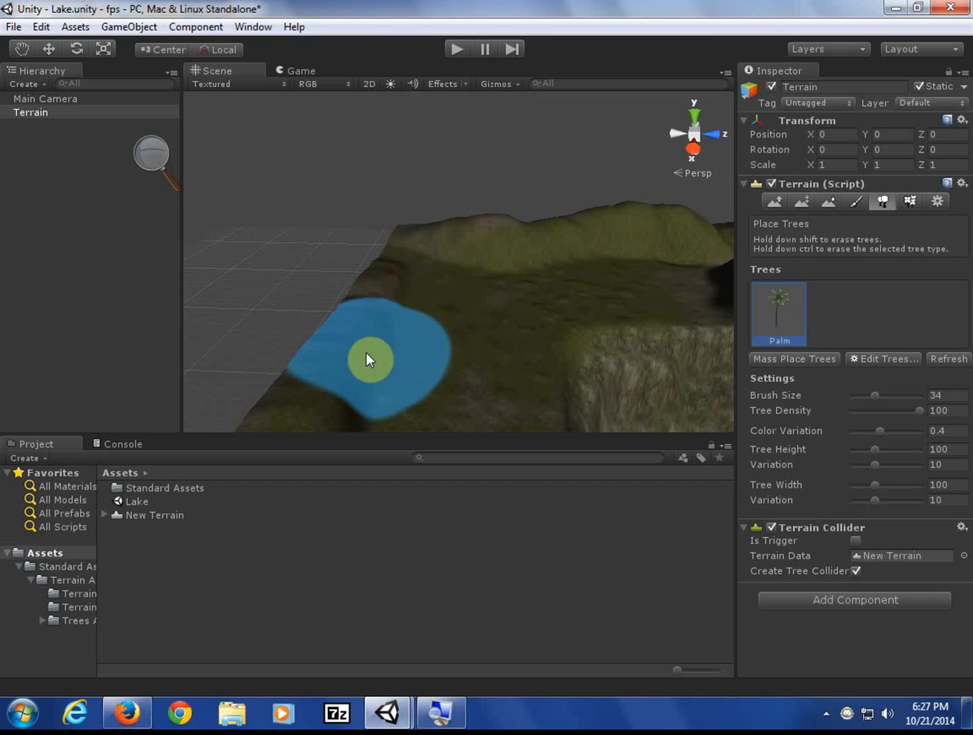
pyautogui.moveTo(353, 378)
pyautogui.mouseDown()
pyautogui.moveTo(341, 393)
pyautogui.moveTo(388, 282)
pyautogui.mouseUp()
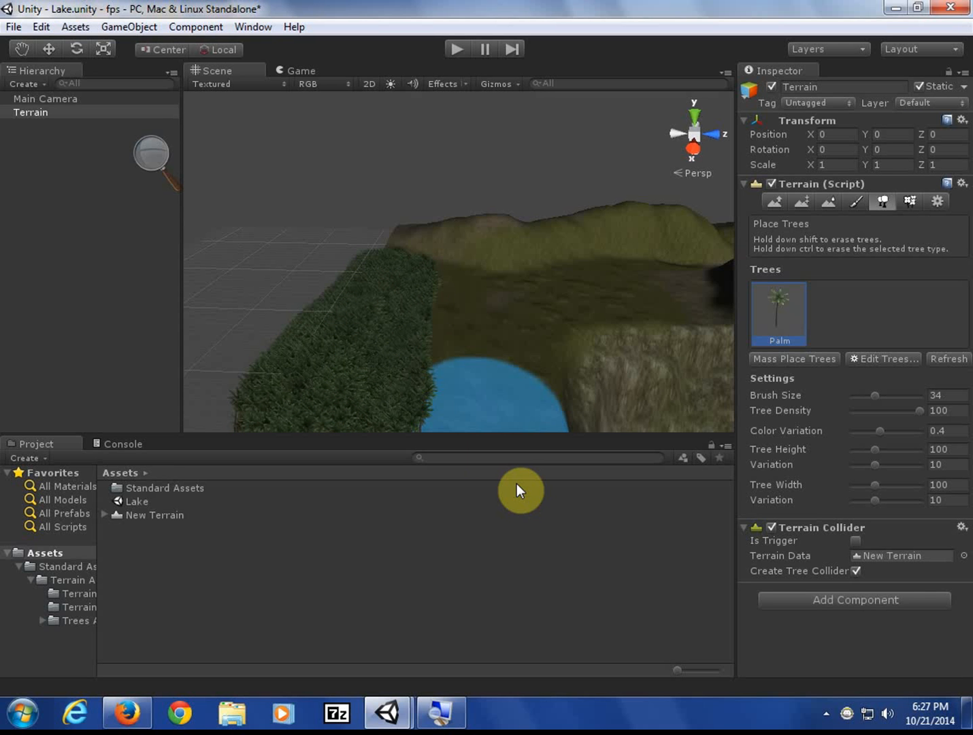
pyautogui.moveTo(374, 370)
pyautogui.keyDown('shift'); pyautogui.mouseDown()
pyautogui.moveTo(333, 428)
pyautogui.moveTo(297, 407)
pyautogui.moveTo(310, 354)
pyautogui.moveTo(373, 352)
pyautogui.mouseUp(); pyautogui.keyUp('shift')
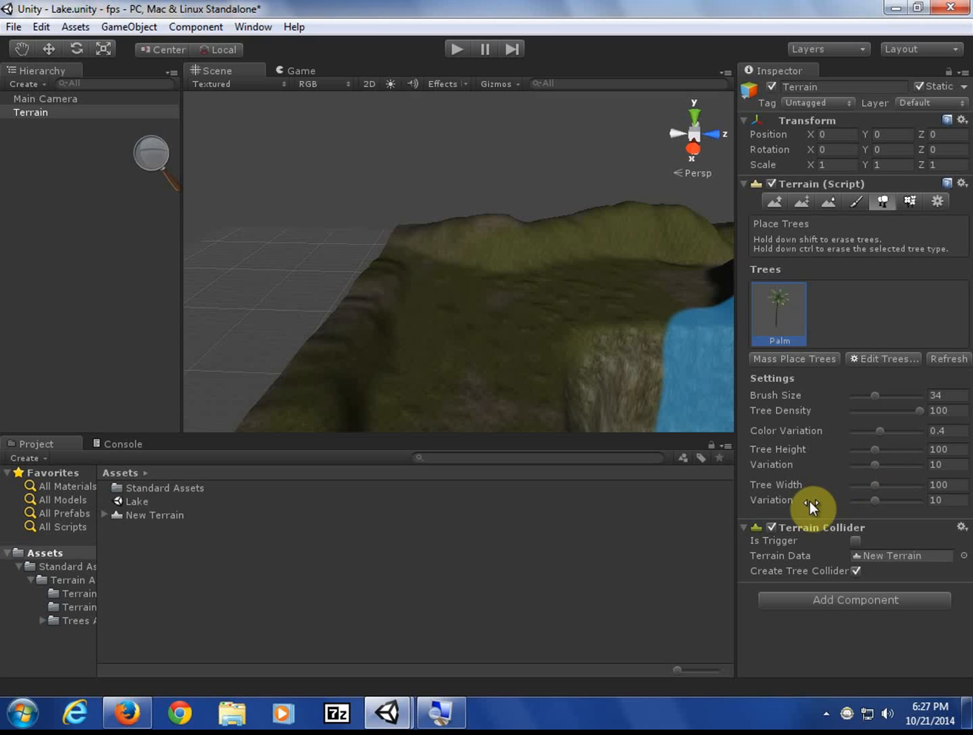
# - Set tree density 46, raise height variation and colour variation to 0.59, then paint palms in three spots
pyautogui.moveTo(919, 410); pyautogui.dragTo(880, 412)
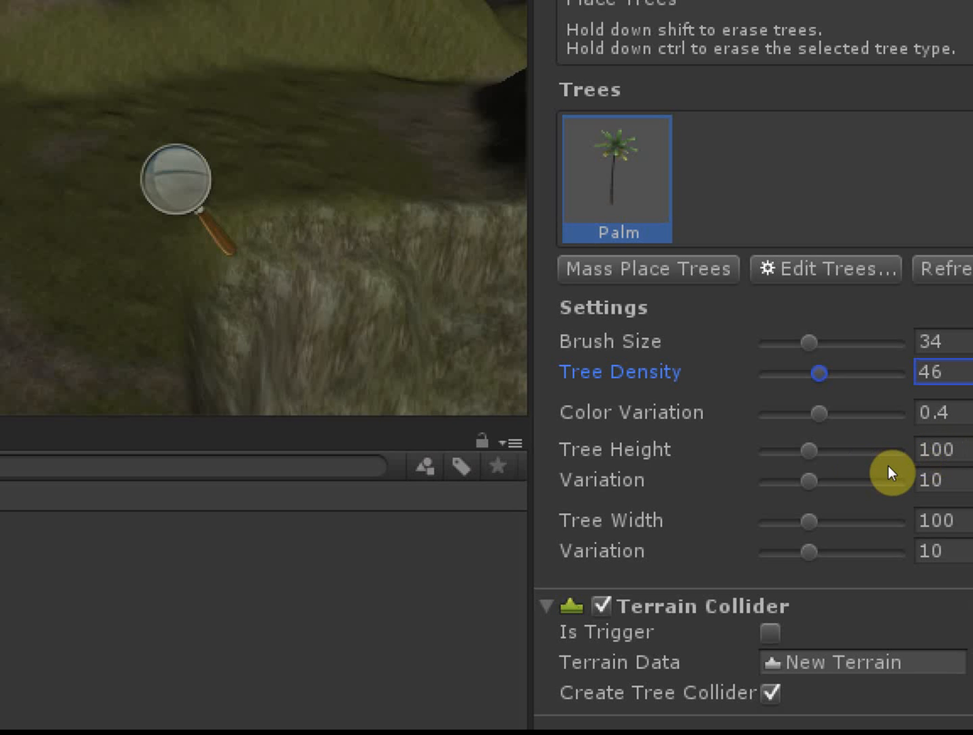
pyautogui.moveTo(875, 465); pyautogui.dragTo(907, 465)
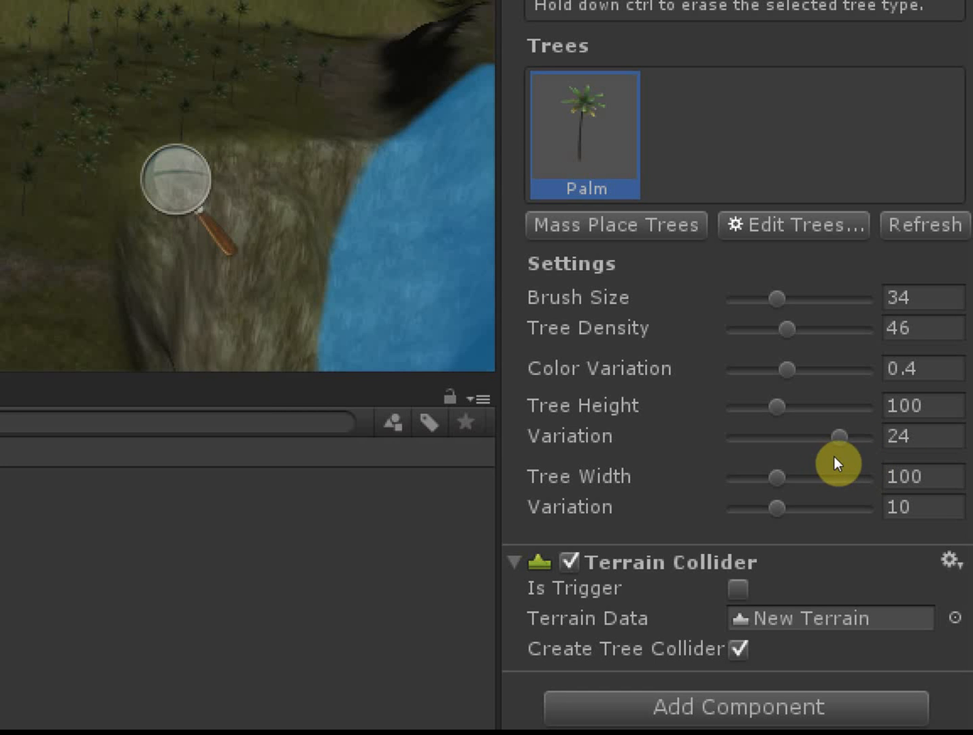
pyautogui.moveTo(787, 369); pyautogui.dragTo(813, 369)
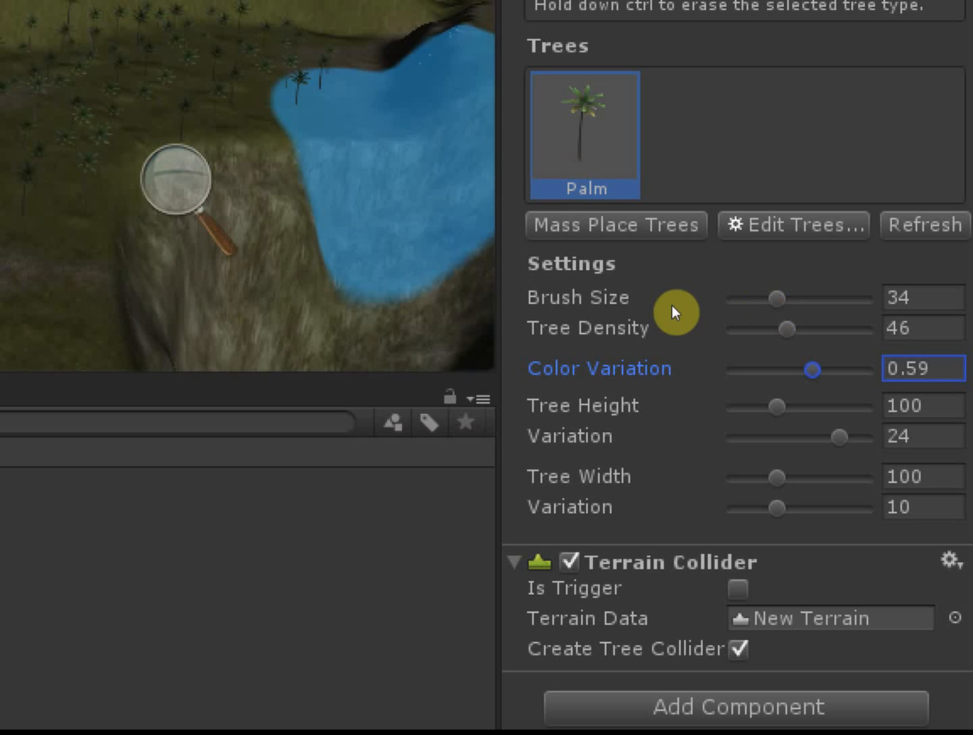
pyautogui.click(570, 290)
pyautogui.click(406, 350)
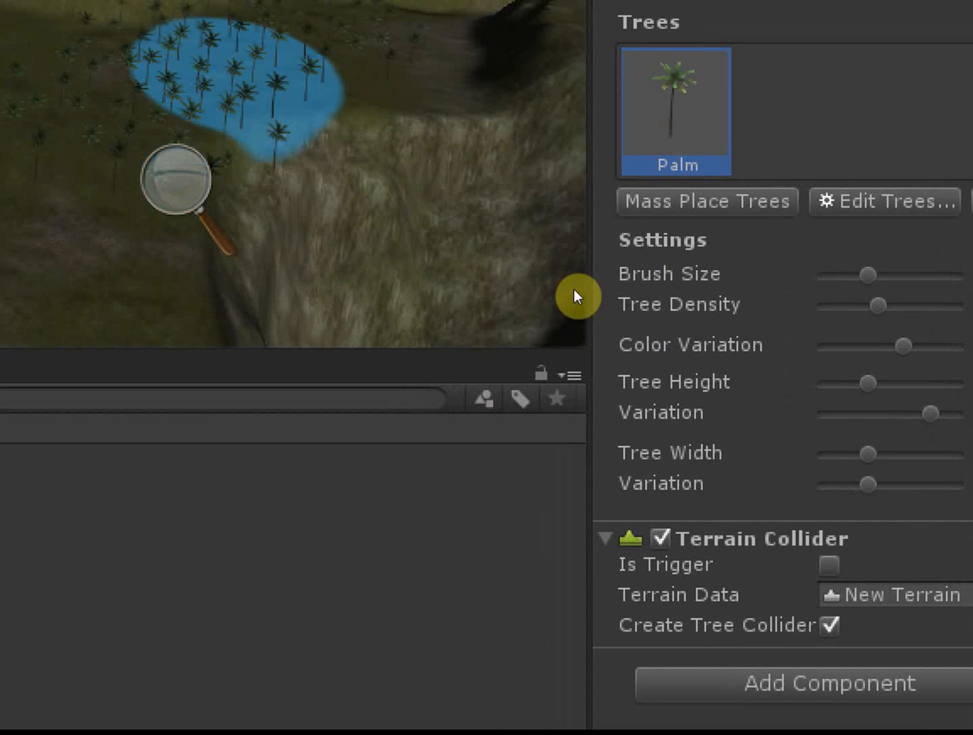
pyautogui.click(527, 312)
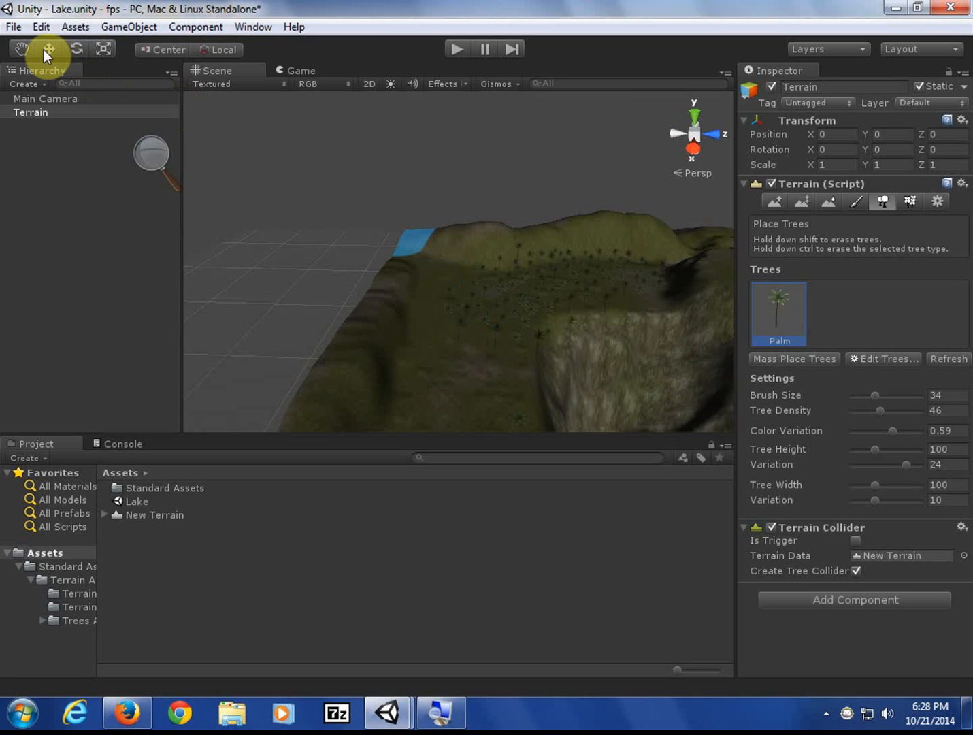
# - Open the Asset Store from the Window menu and focus its search box
pyautogui.click(14, 27)
pyautogui.moveTo(69, 26)
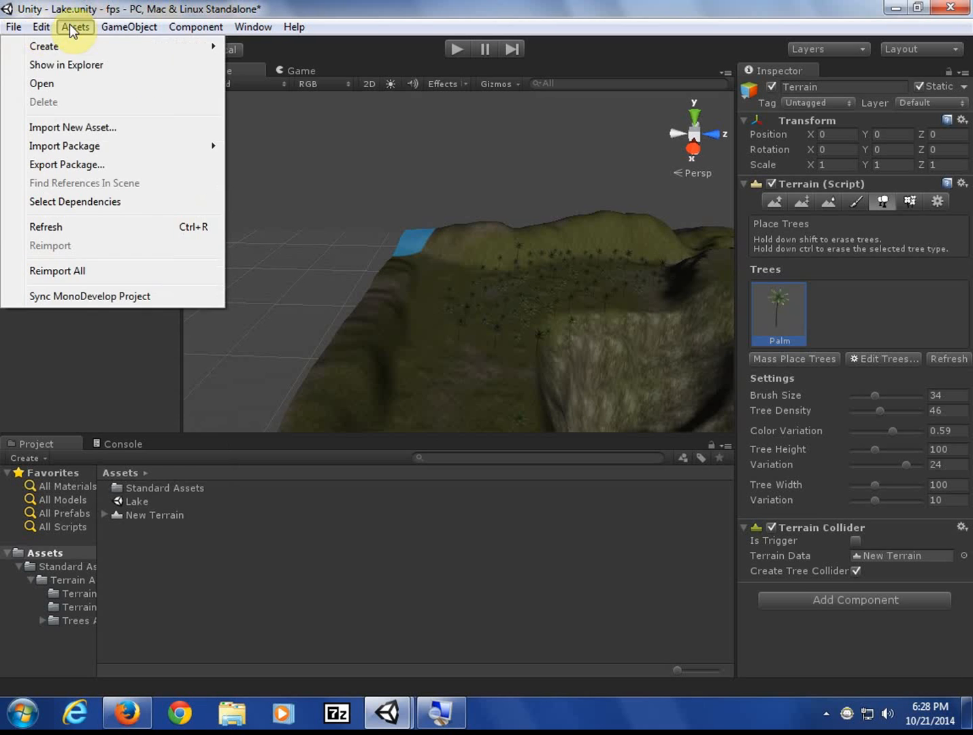
pyautogui.moveTo(258, 26)
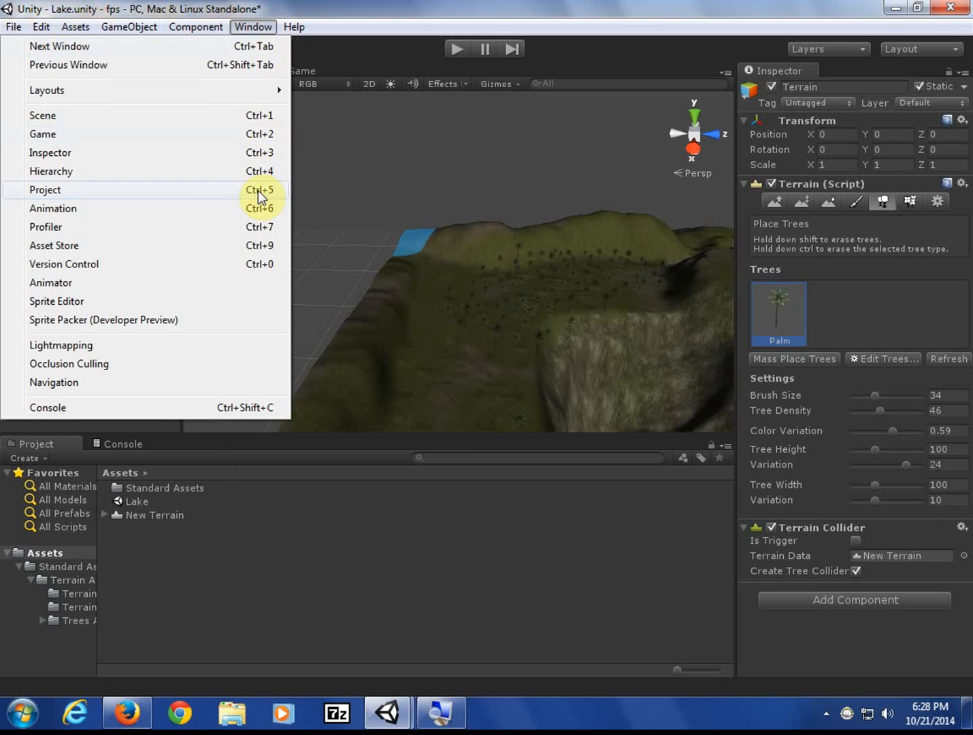
pyautogui.click(212, 247)
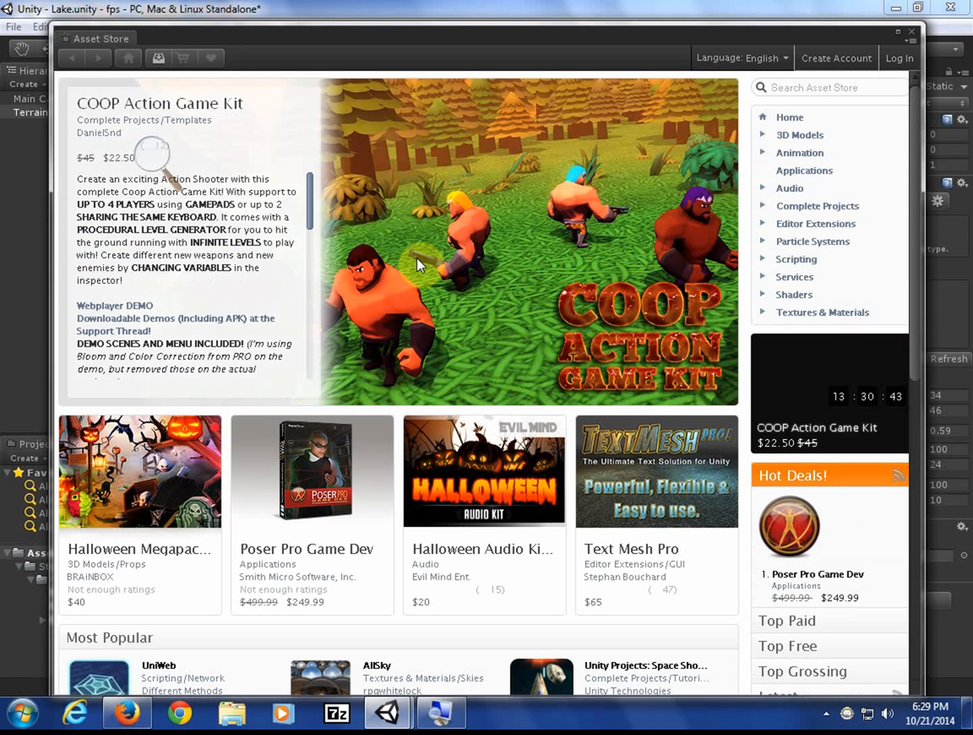
pyautogui.click(827, 90)
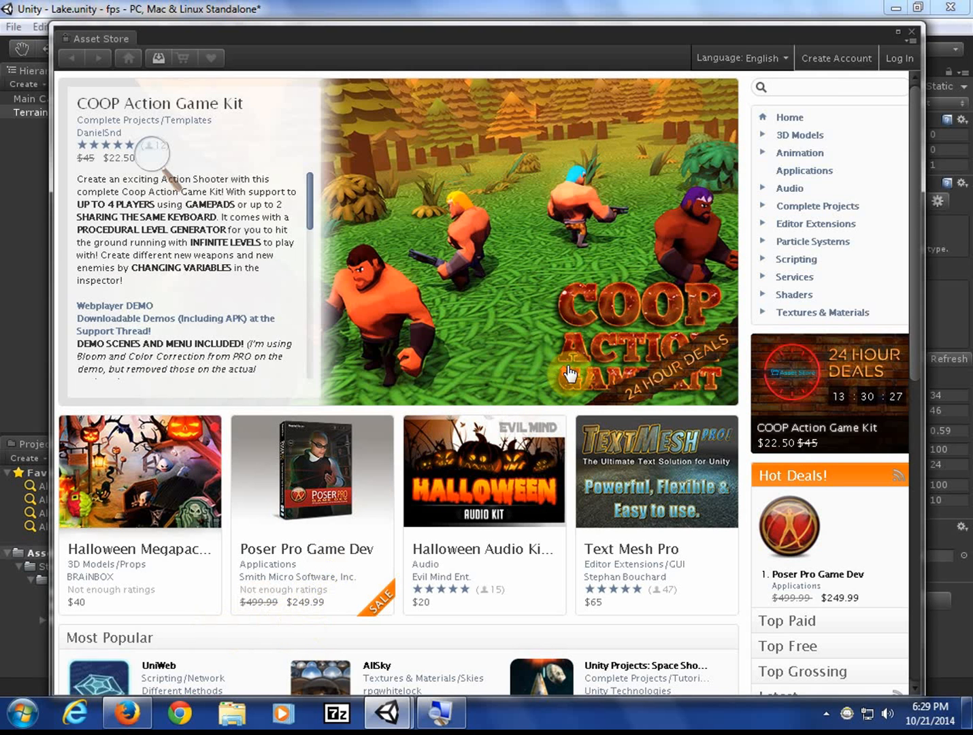
pyautogui.click(852, 89)
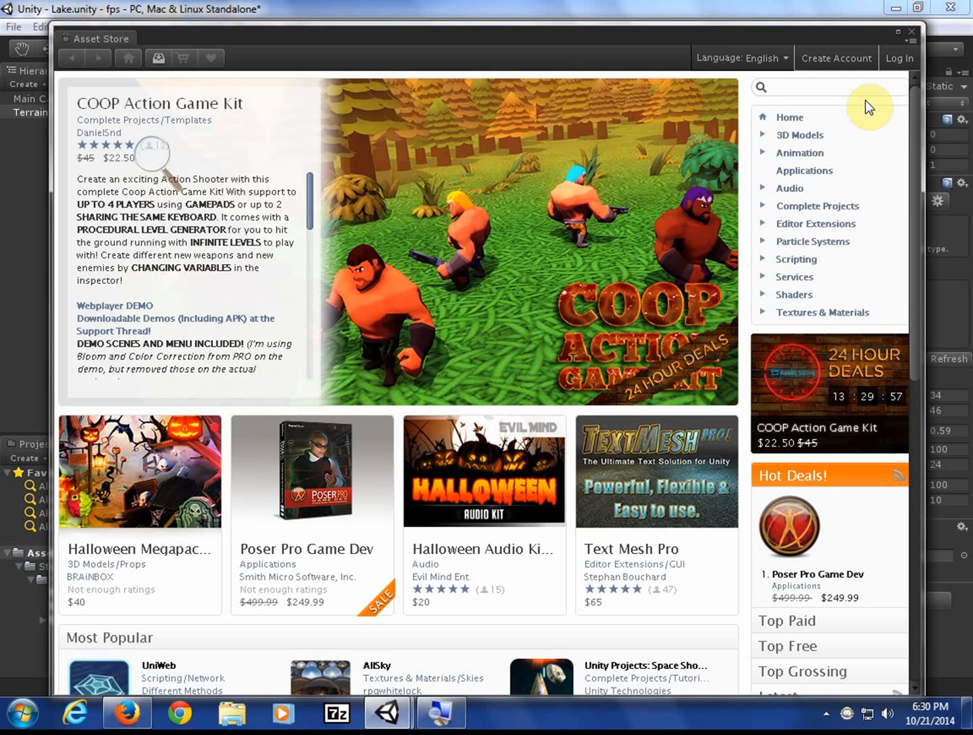
# - Search the Asset Store for 'Trees', open Shanty Town: Trees and start its free download
pyautogui.write('Trees')
pyautogui.press('Return')
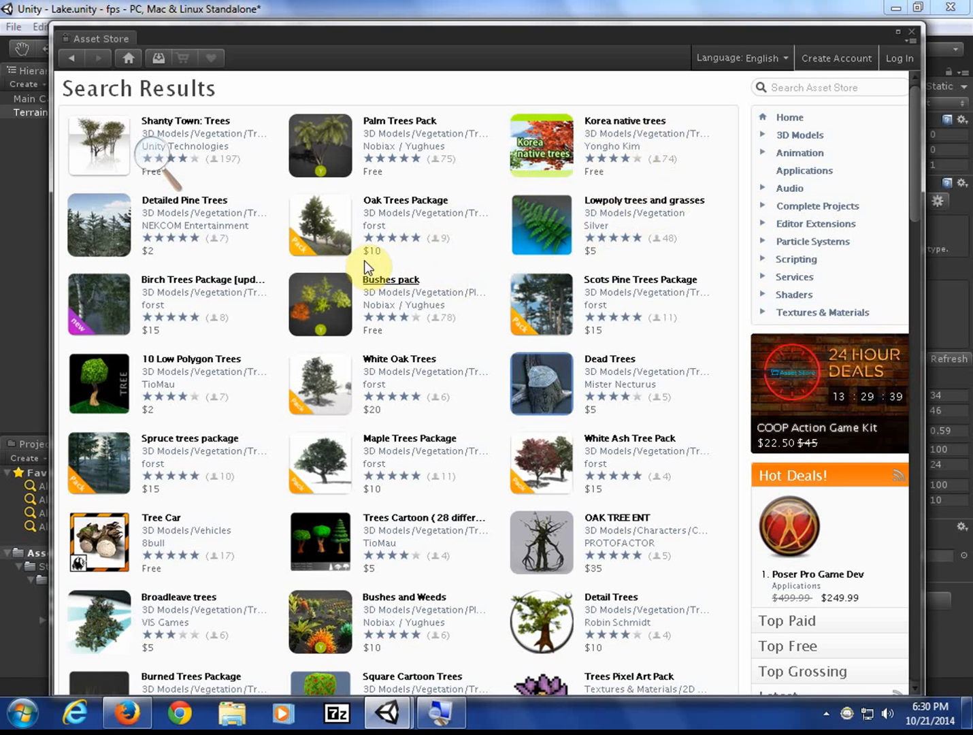
pyautogui.click(120, 145)
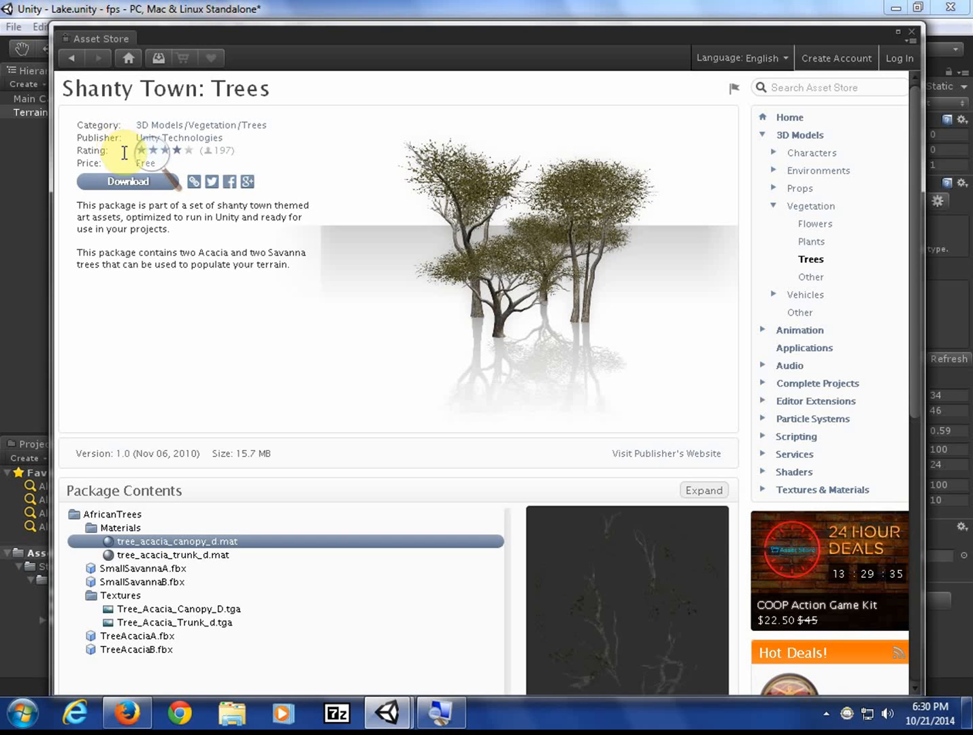
pyautogui.click(126, 183)
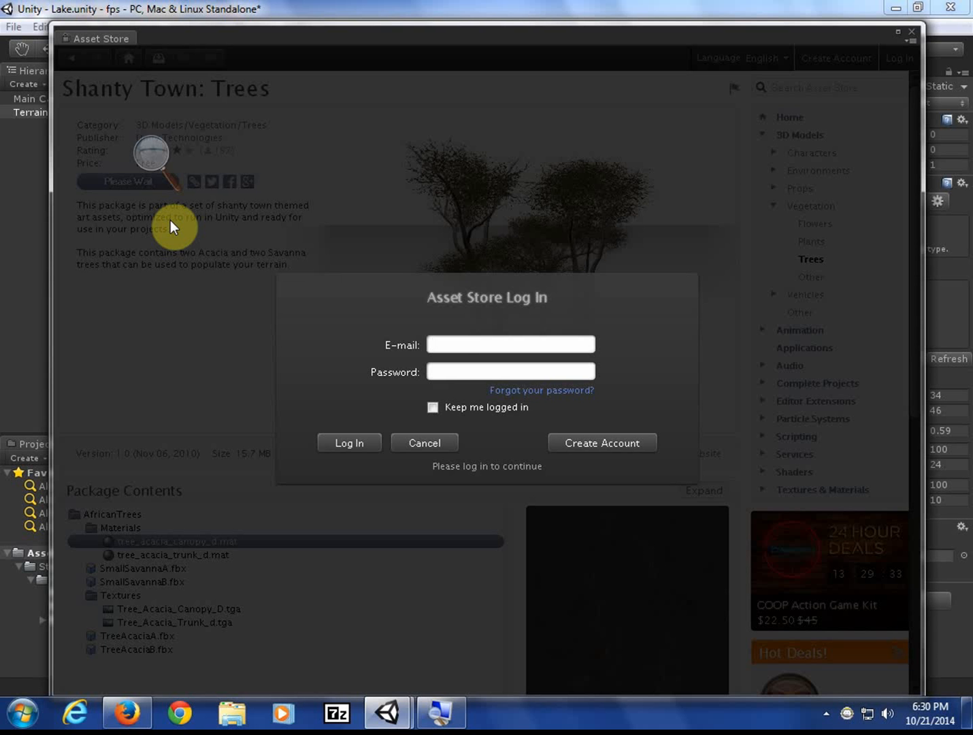
# - Sign in with the account e-mail and password, import all package files, and move the store aside
pyautogui.press('Tab')
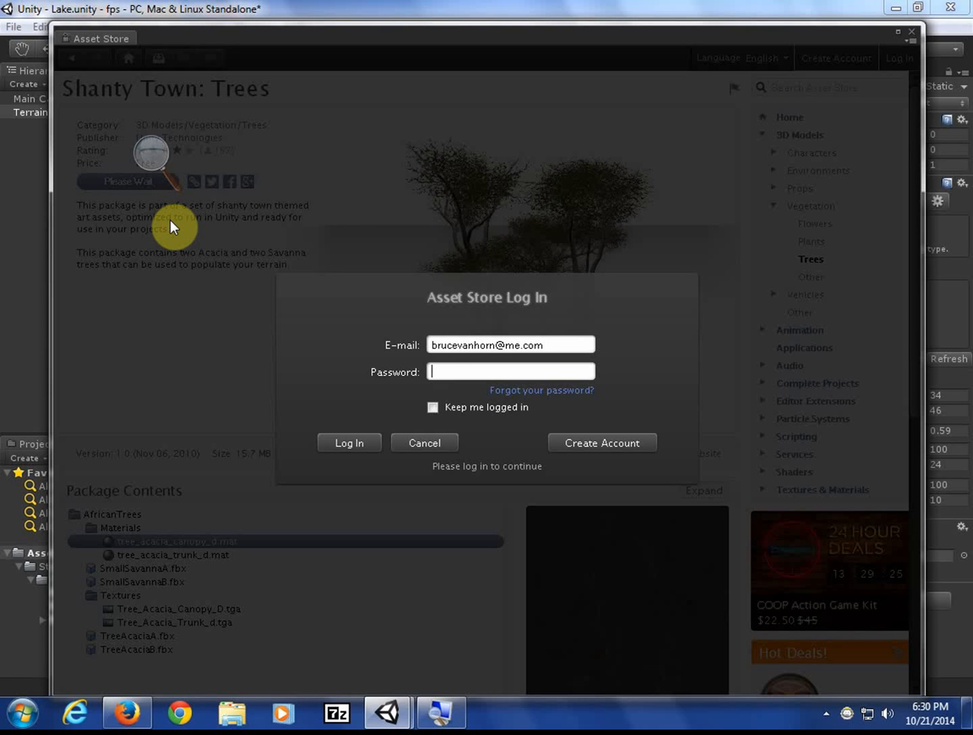
pyautogui.write('*********')
pyautogui.press('Return')
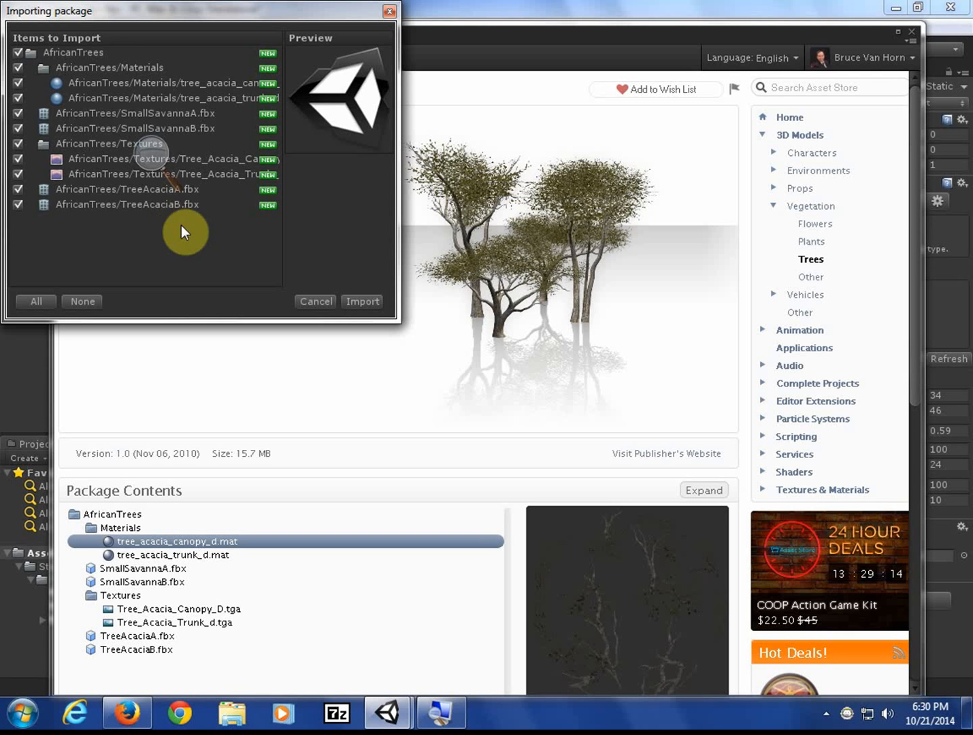
pyautogui.click(367, 301)
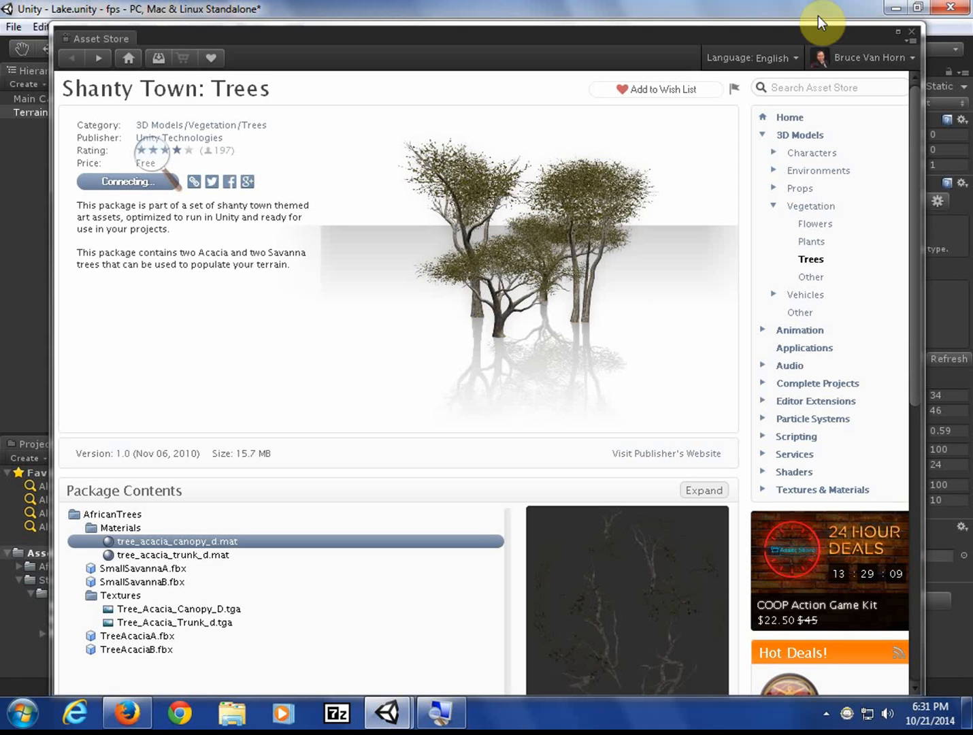
pyautogui.moveTo(832, 34); pyautogui.dragTo(673, 321)
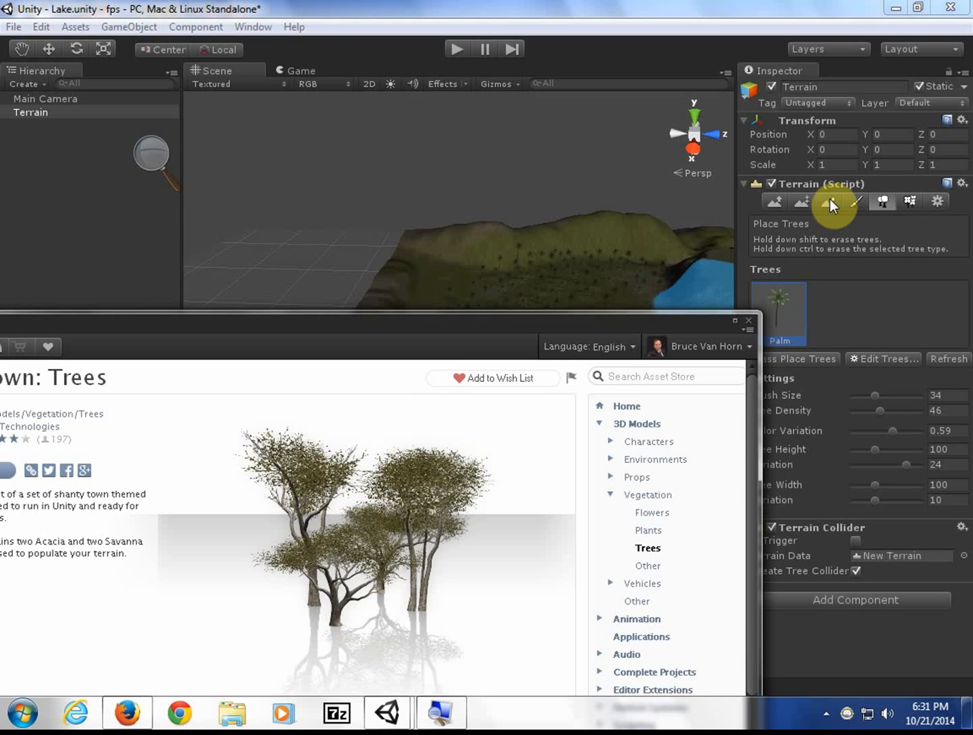
# - Close the Asset Store and start adding a new terrain tree type
pyautogui.moveTo(646, 327); pyautogui.dragTo(794, 61)
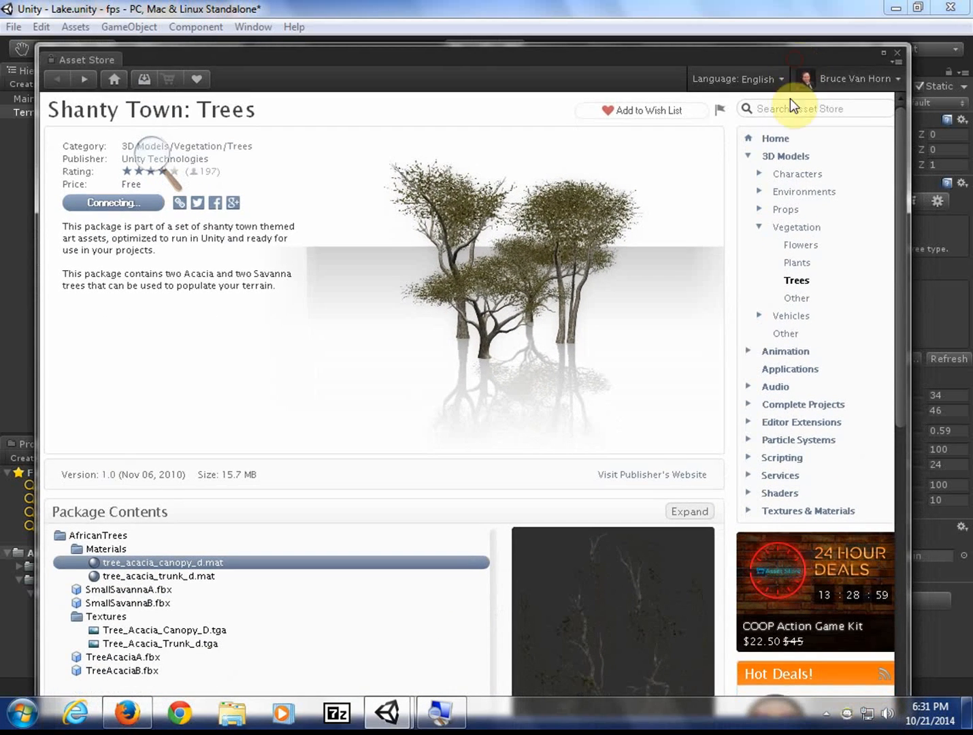
pyautogui.click(893, 49)
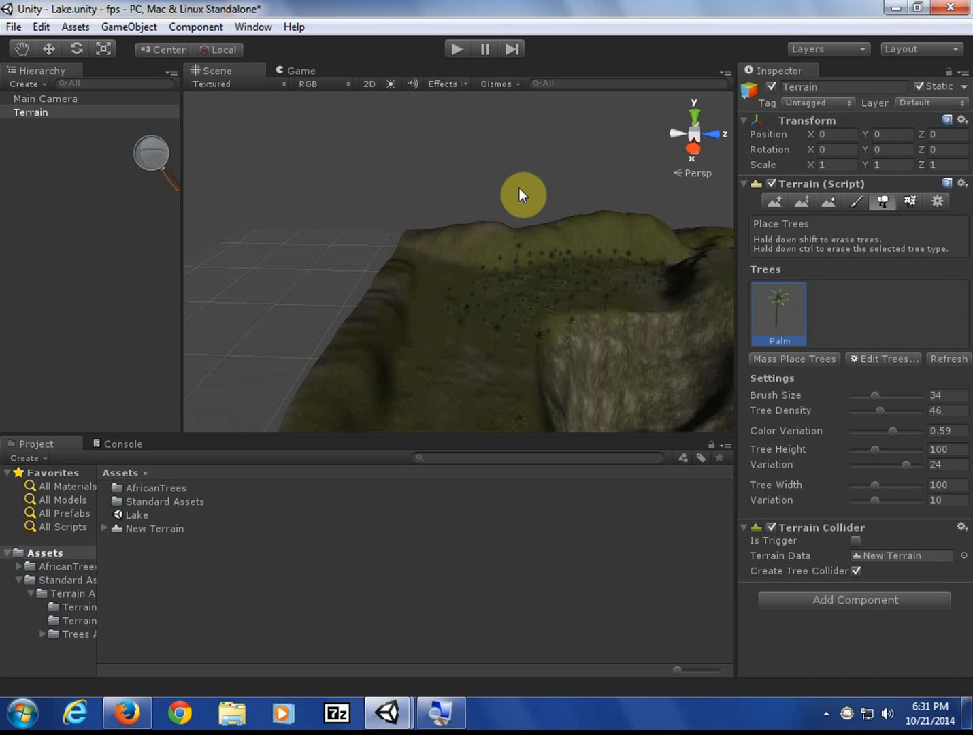
pyautogui.click(907, 359)
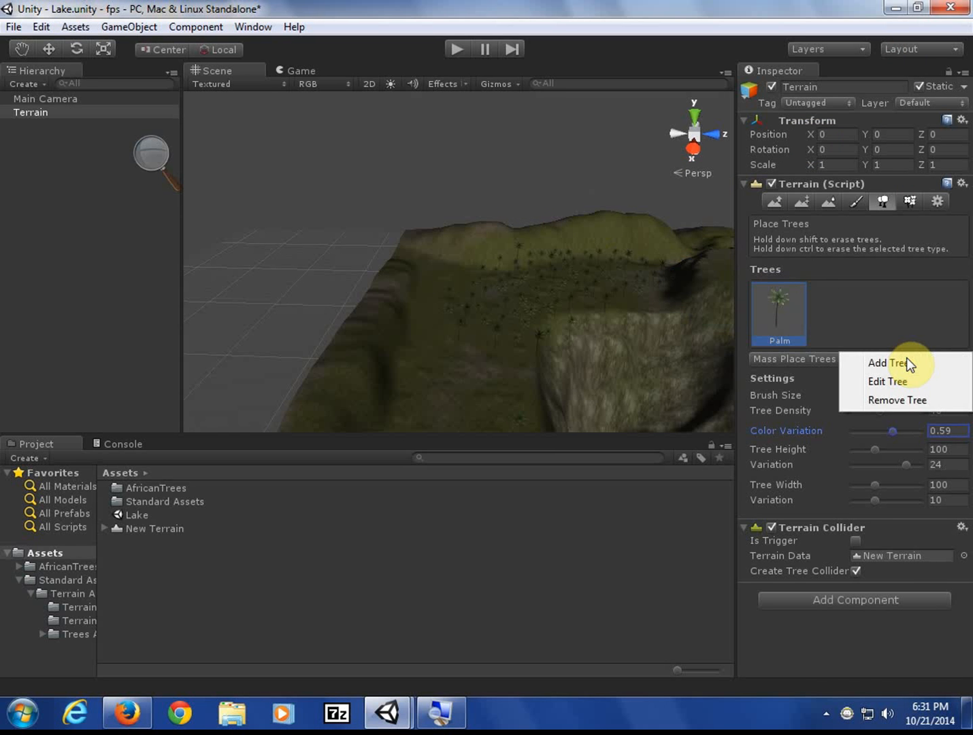
pyautogui.click(907, 362)
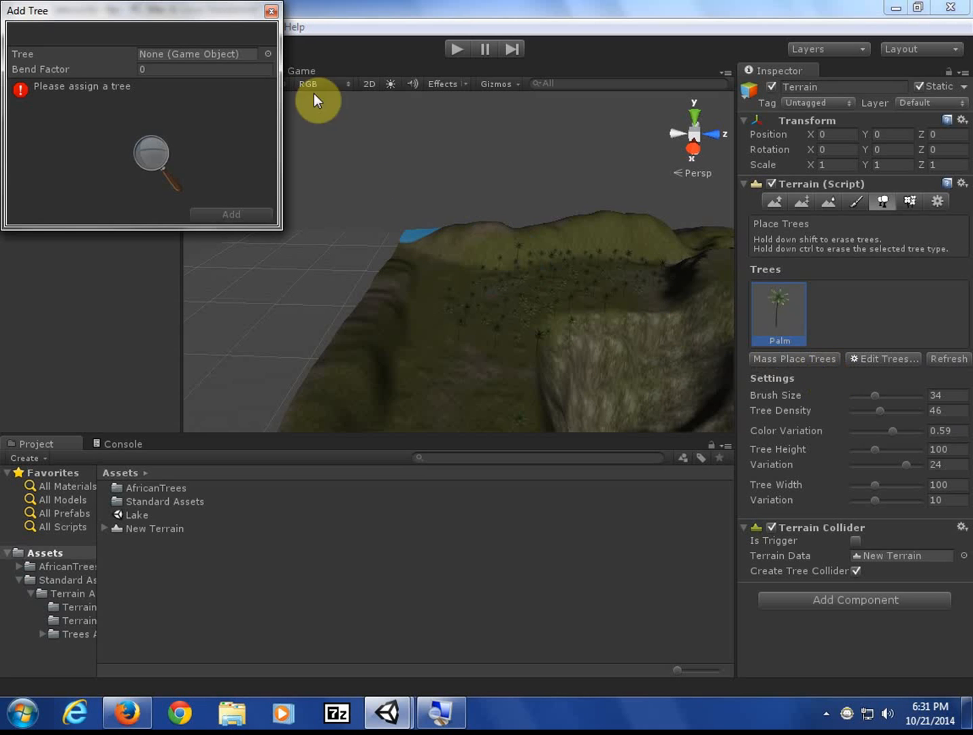
# - Choose SmallSavannaA as the new tree's model in the object picker
pyautogui.click(268, 54)
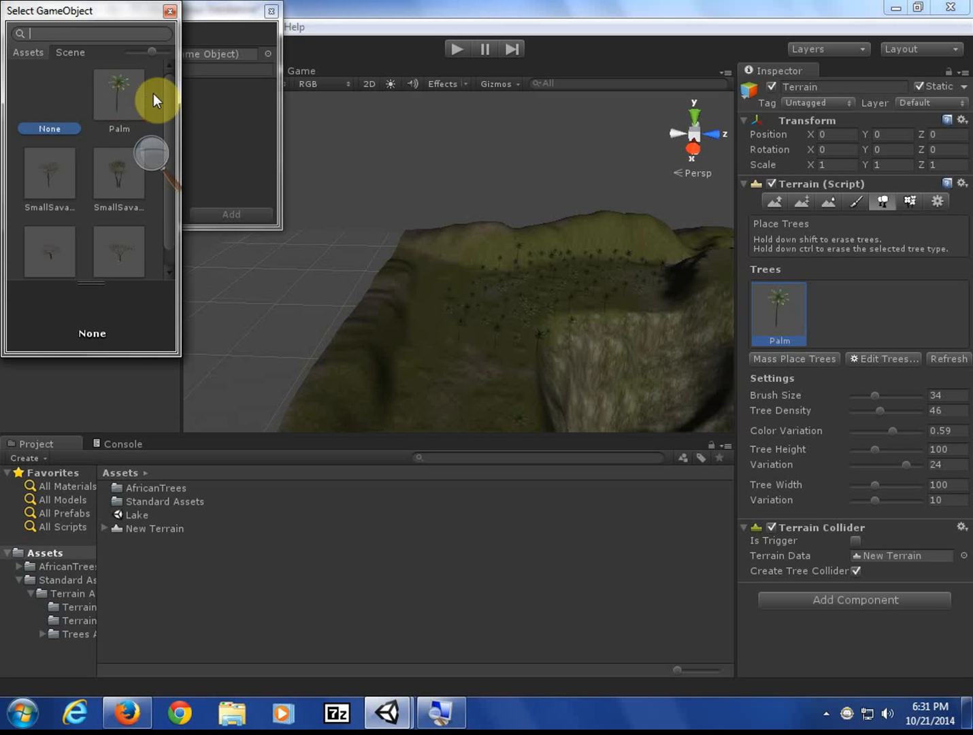
pyautogui.moveTo(168, 97); pyautogui.dragTo(168, 127)
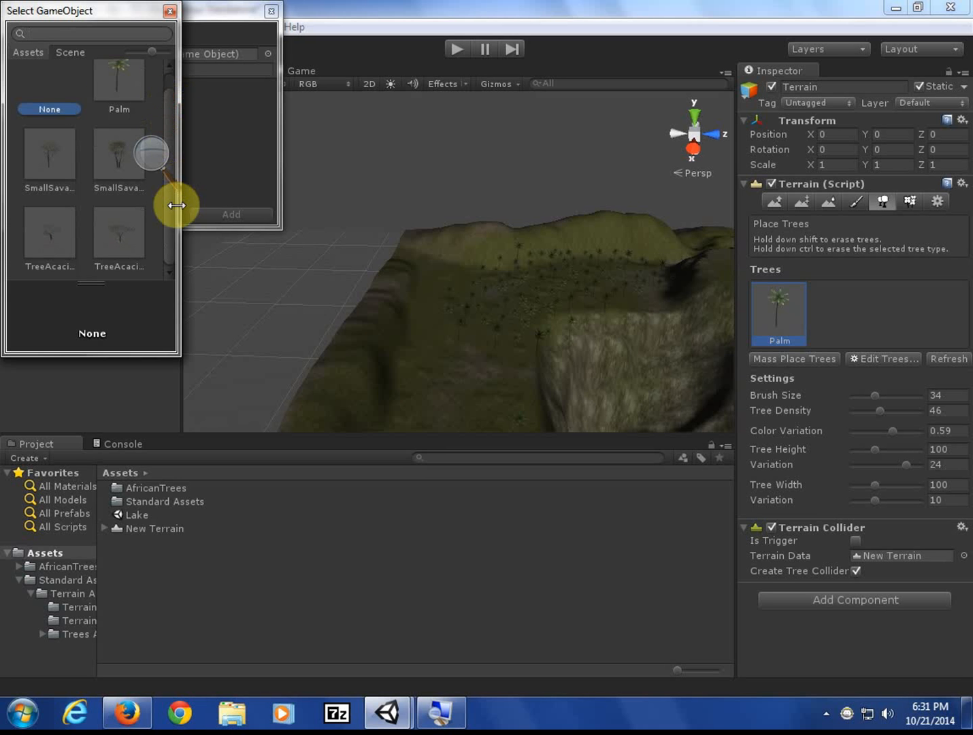
pyautogui.click(182, 230)
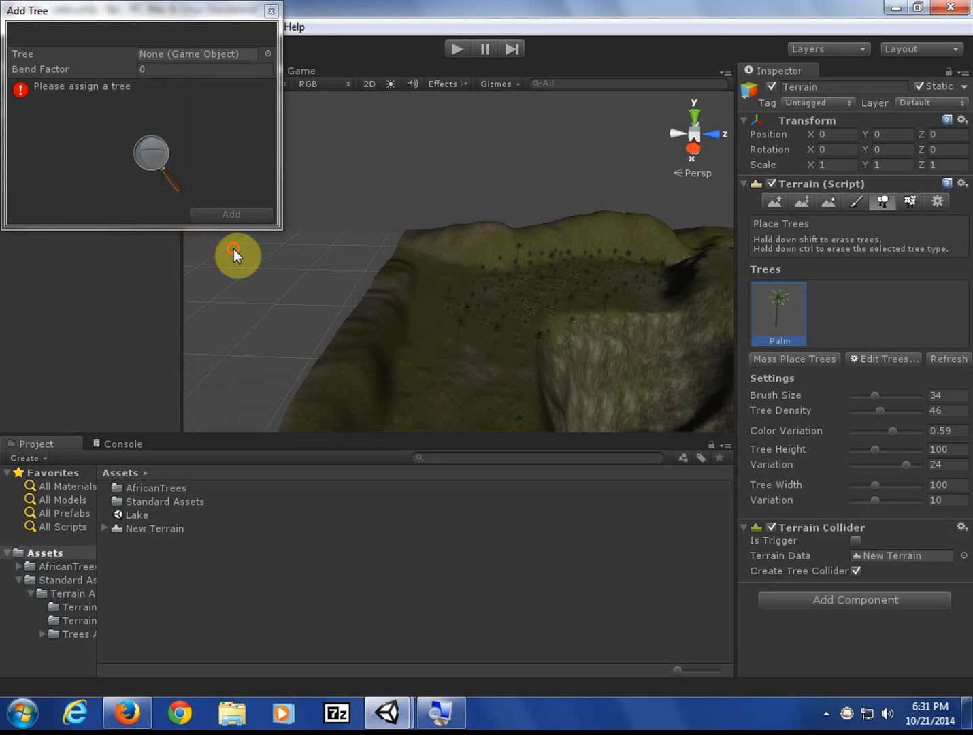
pyautogui.click(270, 53)
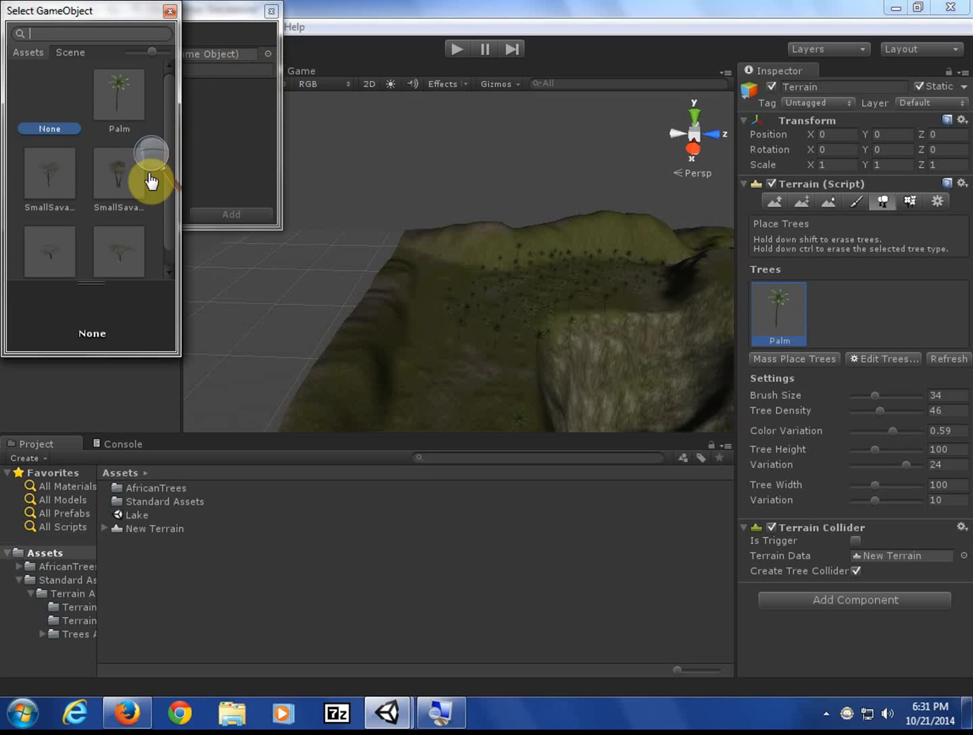
pyautogui.click(55, 173)
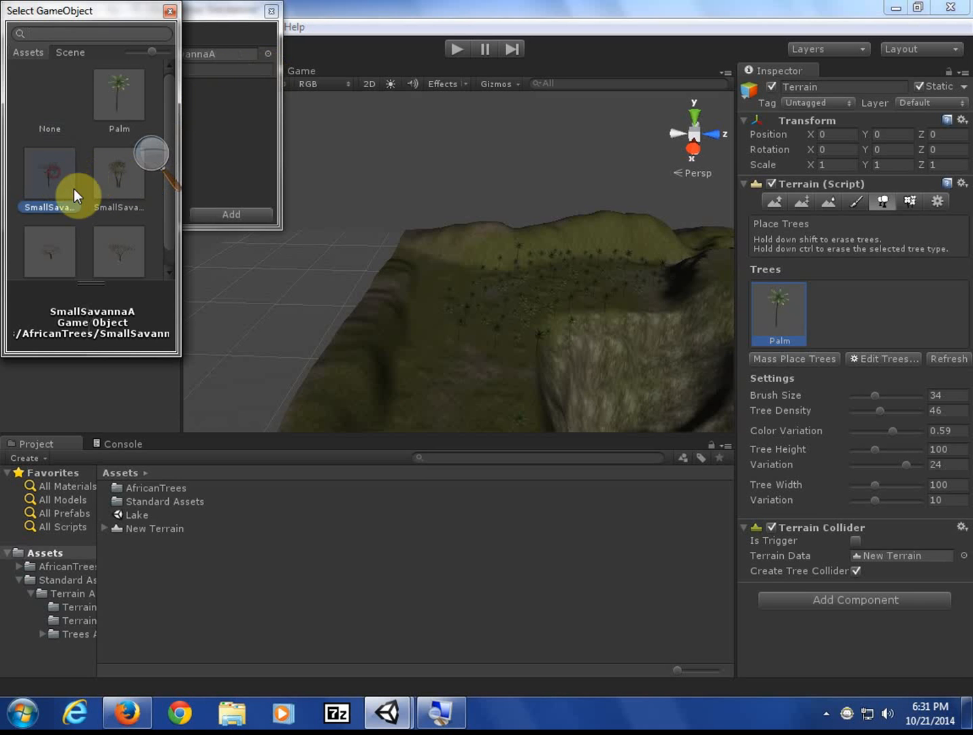
pyautogui.click(224, 217)
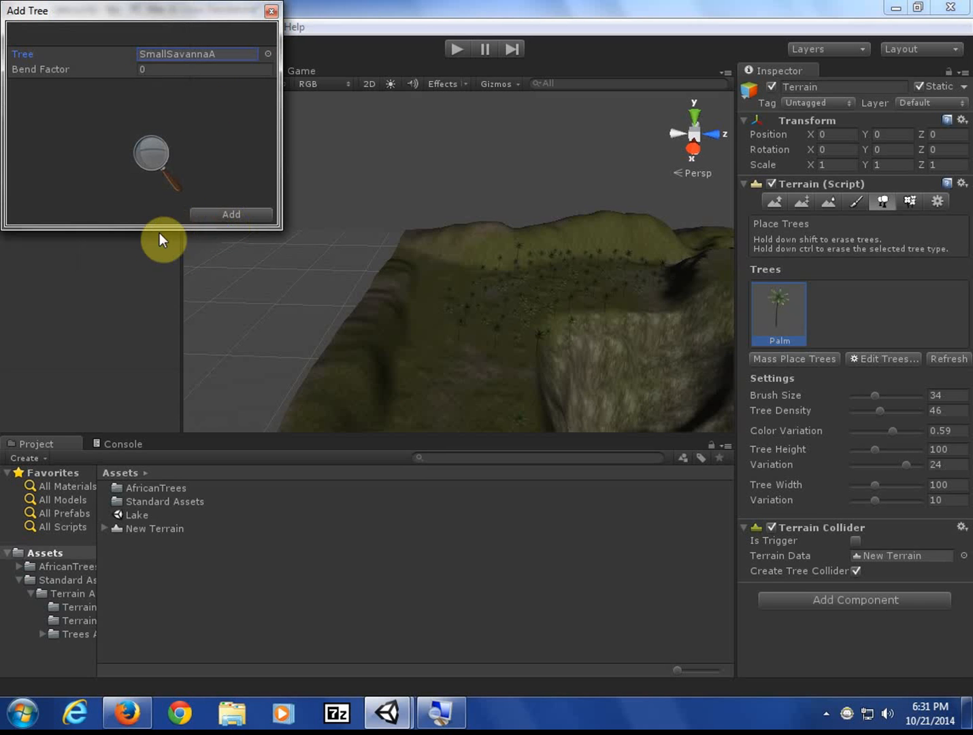
# - Add SmallSavannaA as a terrain tree type and paint a dense cluster of palms
pyautogui.click(218, 216)
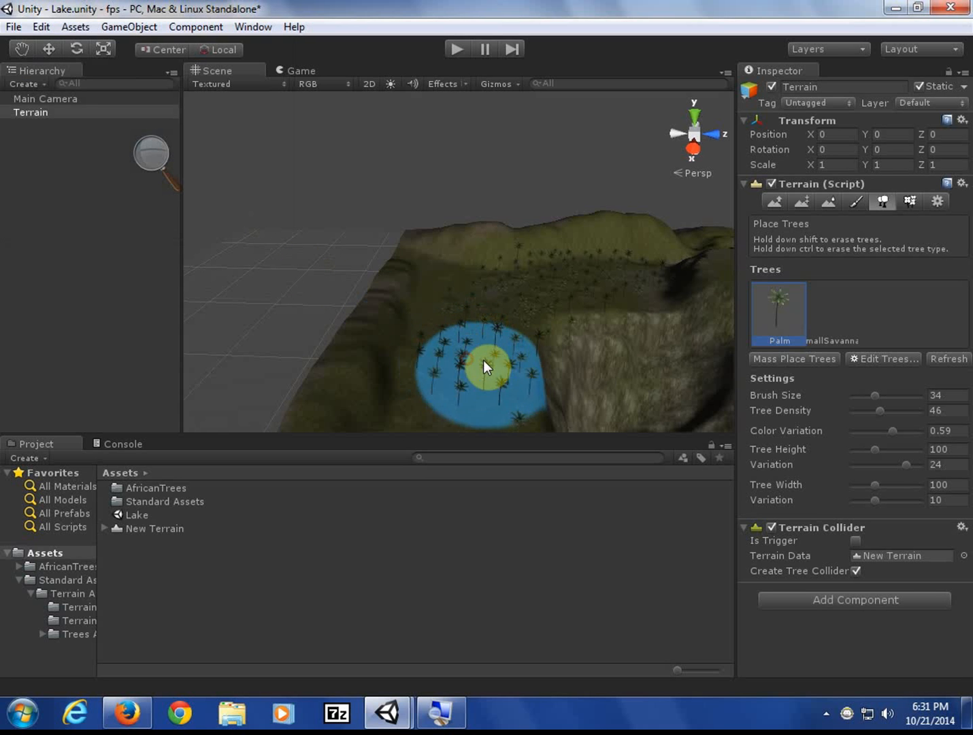
pyautogui.moveTo(483, 360); pyautogui.dragTo(483, 336)
pyautogui.moveTo(594, 297); pyautogui.dragTo(503, 354)
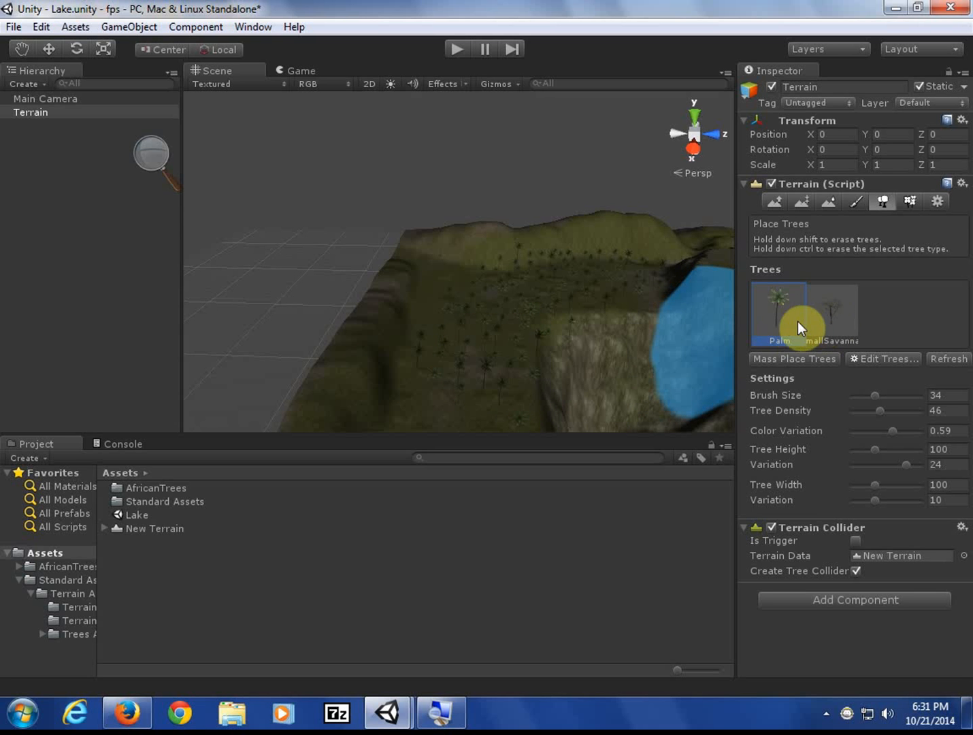
# - Paint SmallSavanna trees on the hillside, then raise tree density to 65 and paint many more
pyautogui.click(827, 321)
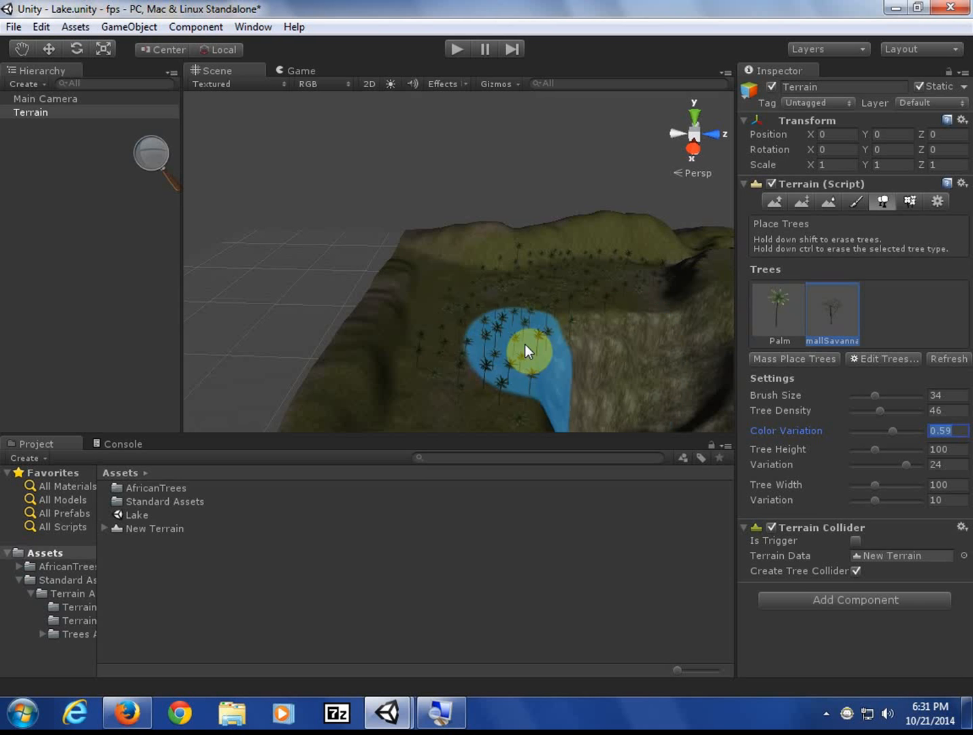
pyautogui.moveTo(491, 328)
pyautogui.mouseDown()
pyautogui.moveTo(488, 353)
pyautogui.moveTo(482, 320)
pyautogui.moveTo(606, 281)
pyautogui.moveTo(524, 331)
pyautogui.moveTo(475, 379)
pyautogui.moveTo(464, 315)
pyautogui.moveTo(592, 263)
pyautogui.moveTo(452, 315)
pyautogui.moveTo(554, 284)
pyautogui.moveTo(491, 325)
pyautogui.mouseUp()
pyautogui.scroll(5, 499, 324)
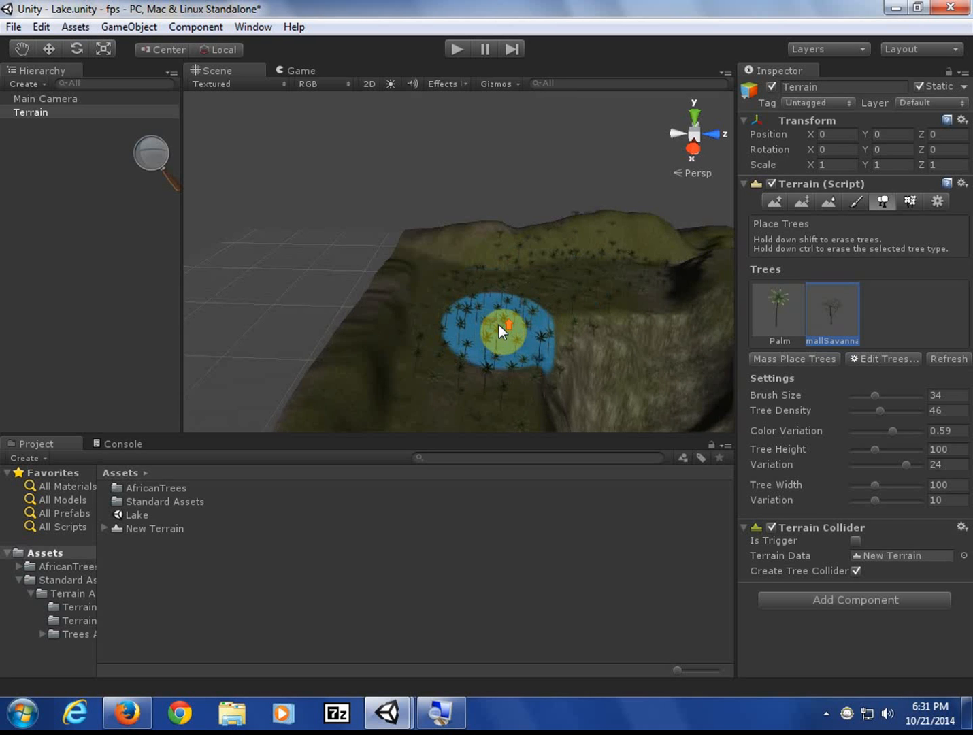
pyautogui.scroll(-3, 499, 325)
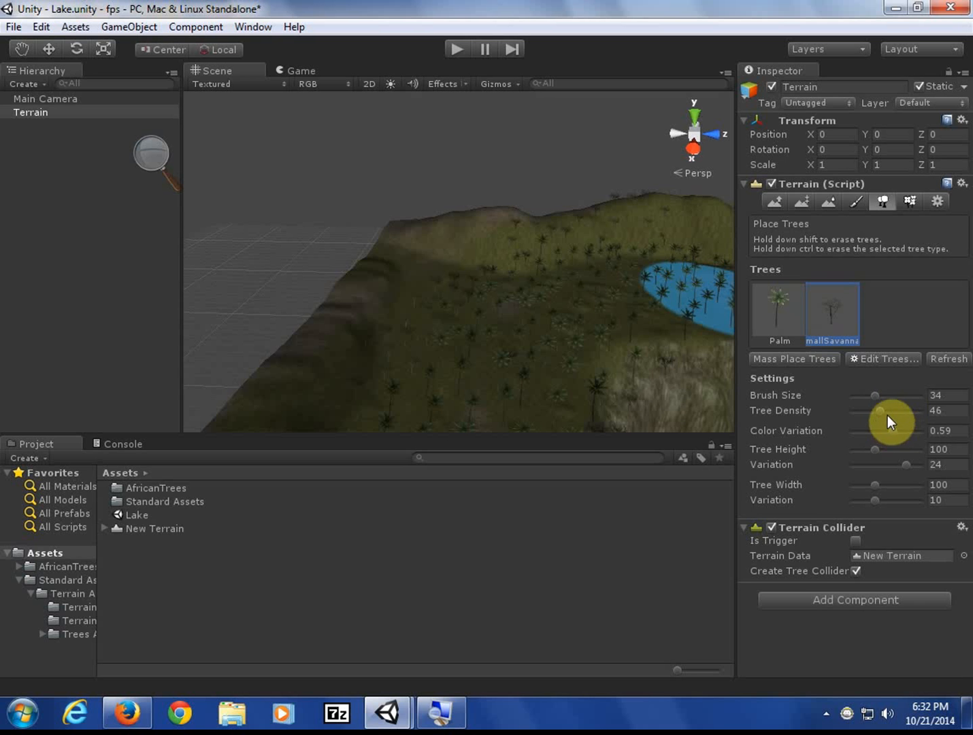
pyautogui.moveTo(884, 409); pyautogui.dragTo(894, 410)
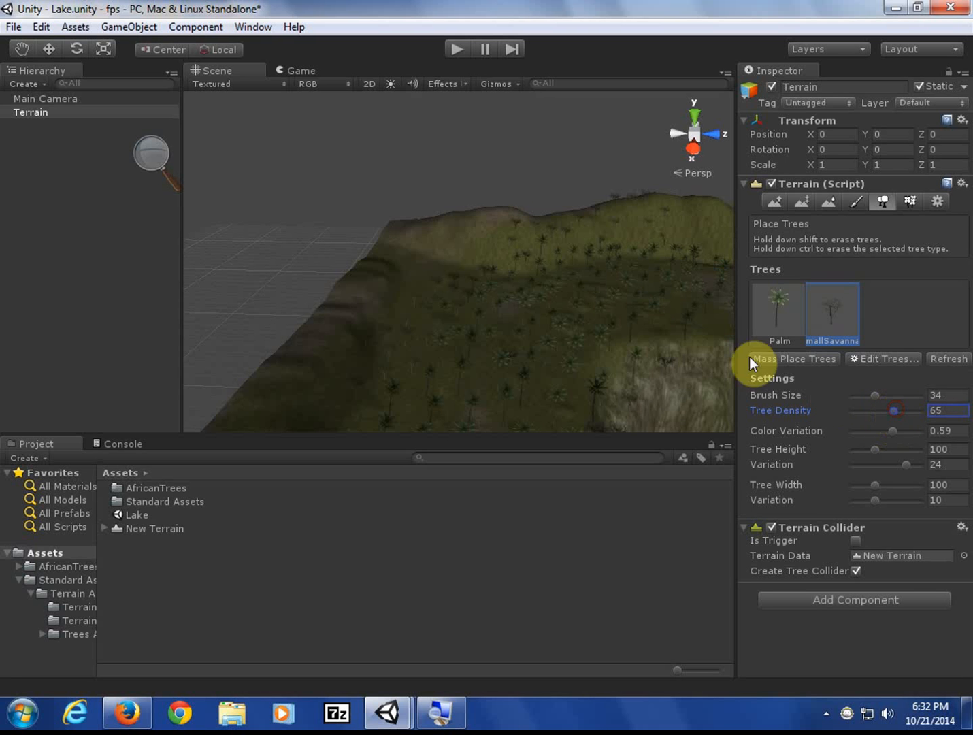
pyautogui.moveTo(630, 328)
pyautogui.mouseDown()
pyautogui.moveTo(559, 330)
pyautogui.moveTo(451, 398)
pyautogui.moveTo(472, 371)
pyautogui.moveTo(566, 306)
pyautogui.moveTo(644, 287)
pyautogui.moveTo(473, 332)
pyautogui.moveTo(451, 364)
pyautogui.moveTo(553, 311)
pyautogui.moveTo(618, 293)
pyautogui.moveTo(475, 333)
pyautogui.moveTo(534, 305)
pyautogui.moveTo(682, 279)
pyautogui.moveTo(336, 466)
pyautogui.mouseUp()
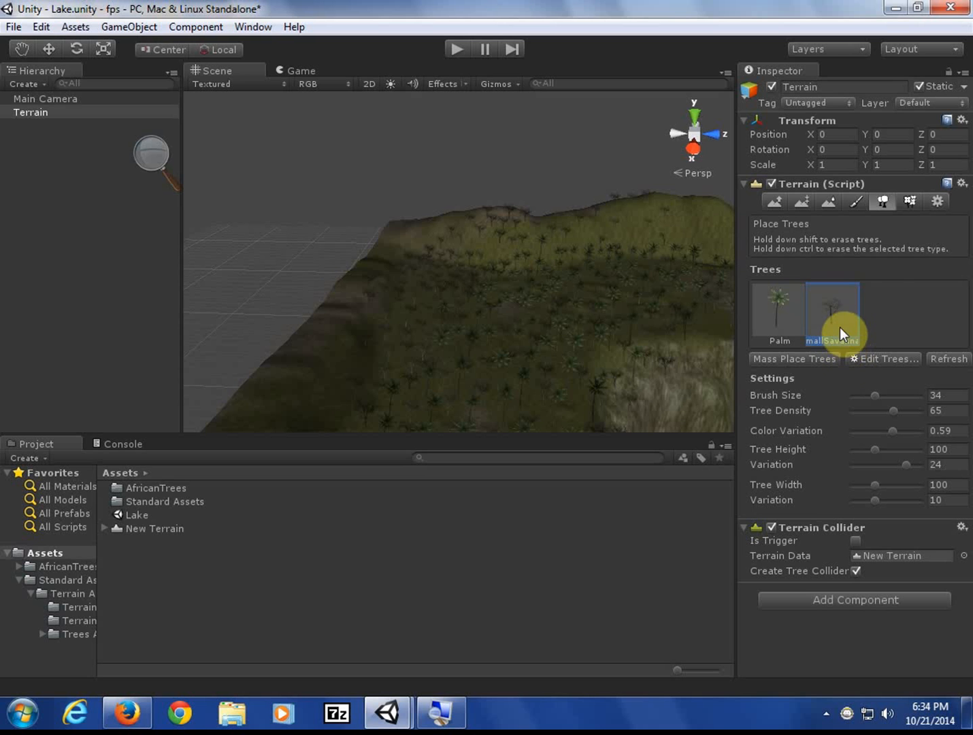
# - Switch the terrain tools from Place Trees to Paint Details, which has no details yet
pyautogui.click(910, 202)
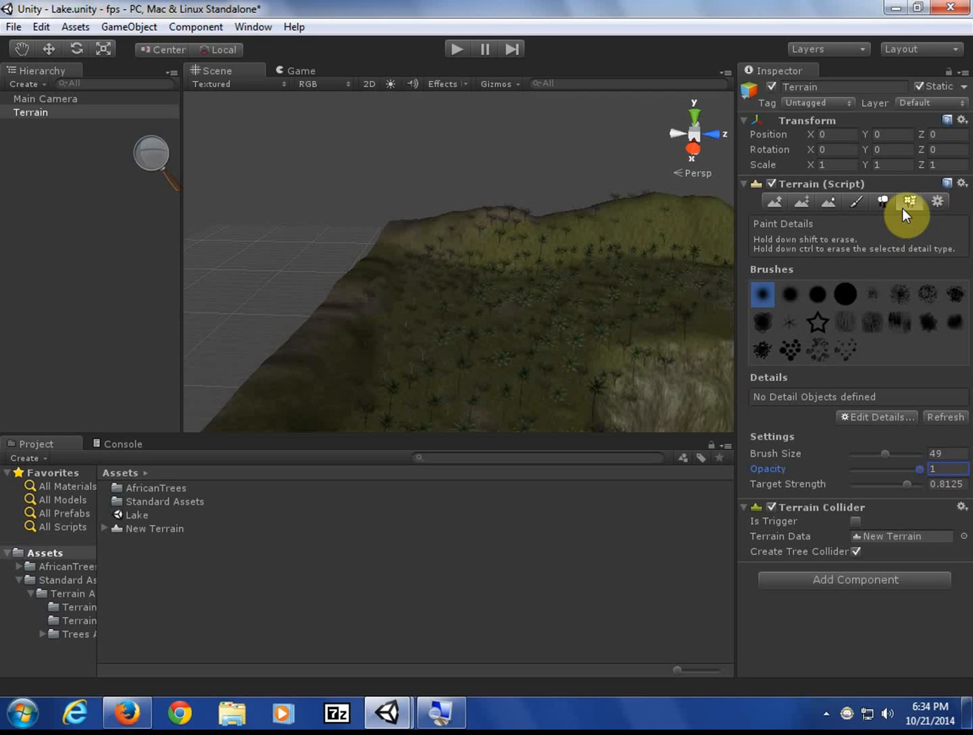
# - Start a new grass detail via Edit Details > Add Grass Texture using the Grass texture
pyautogui.click(860, 418)
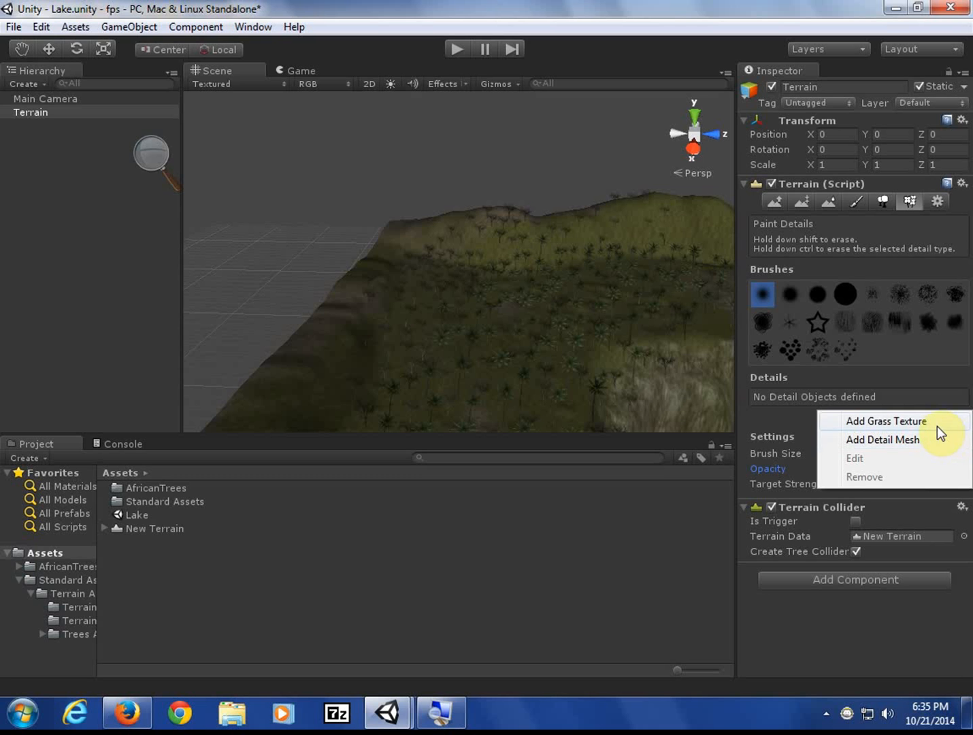
pyautogui.click(920, 422)
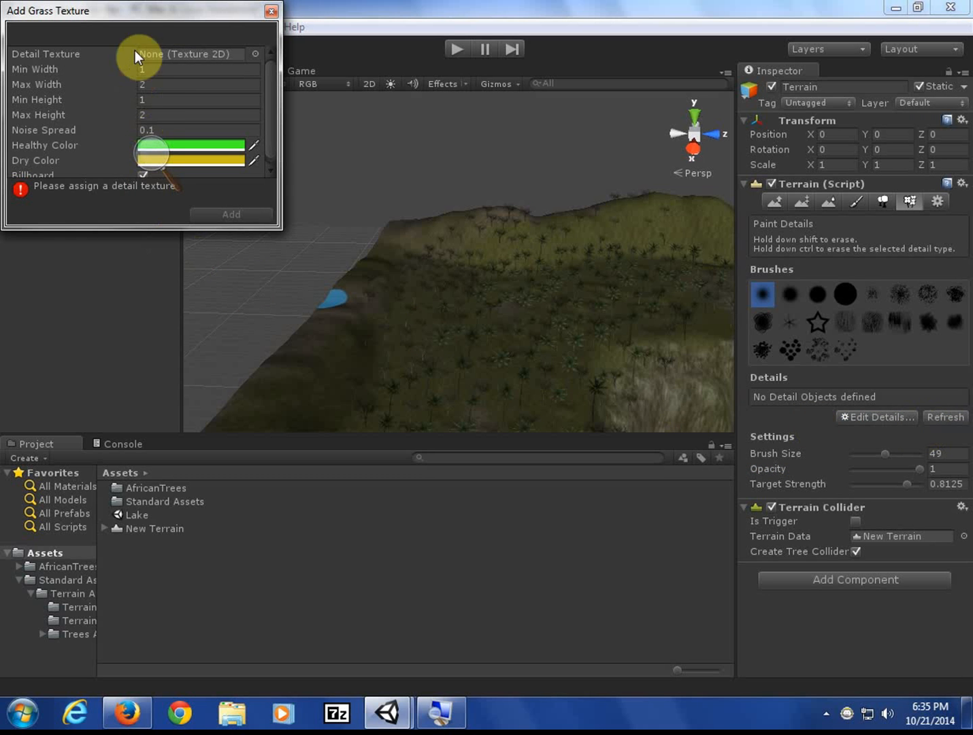
pyautogui.moveTo(133, 17); pyautogui.dragTo(165, 64)
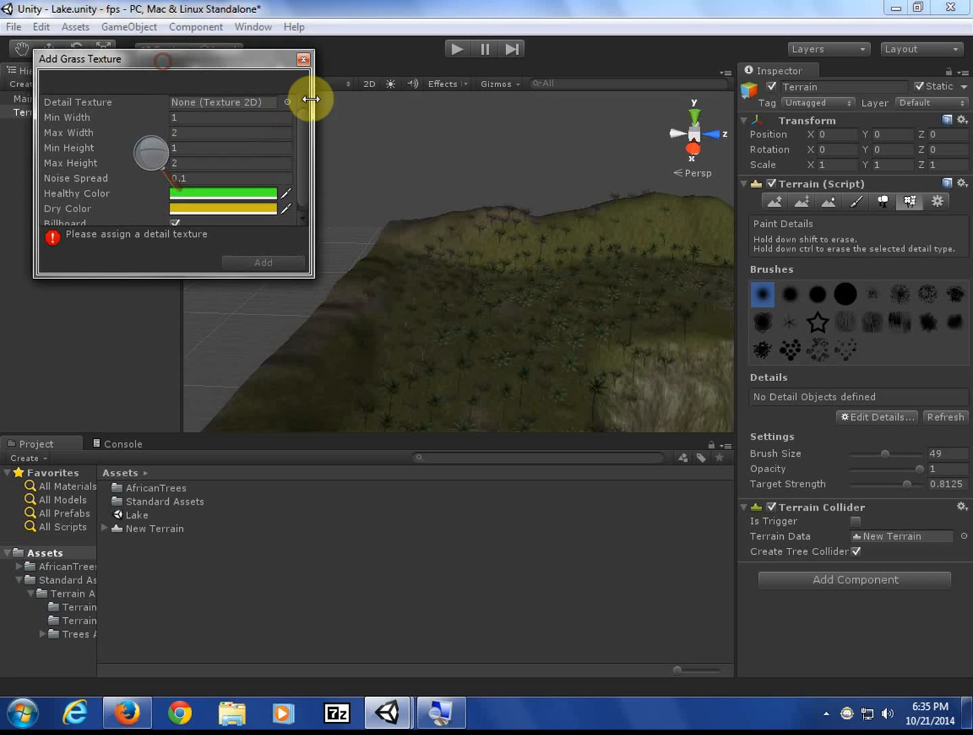
pyautogui.click(286, 103)
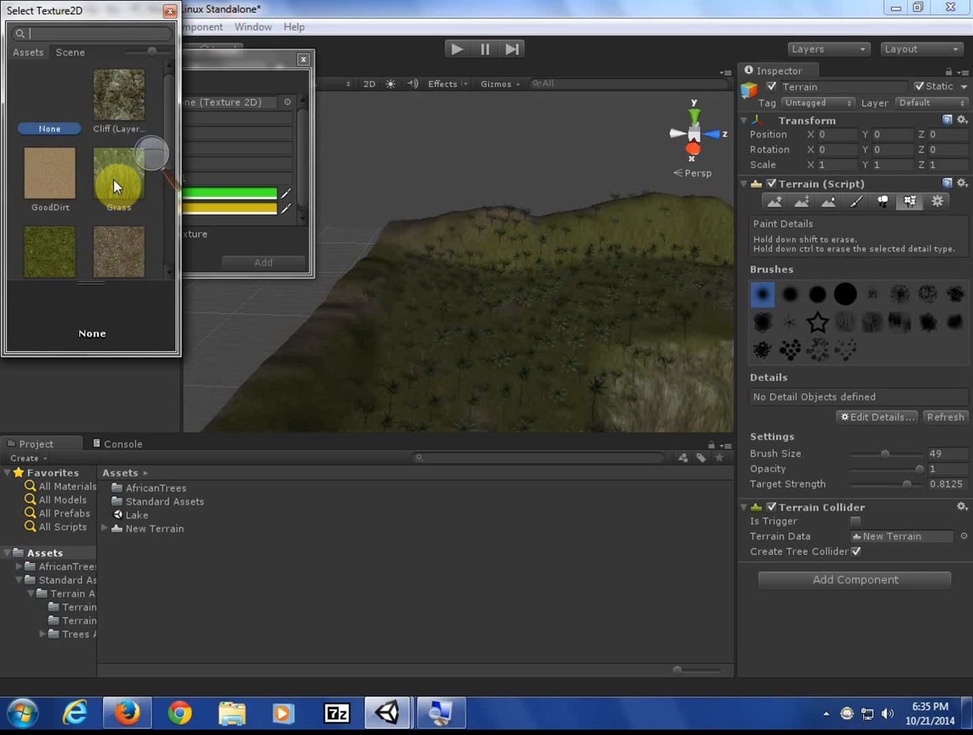
pyautogui.scroll(-3, 113, 180)
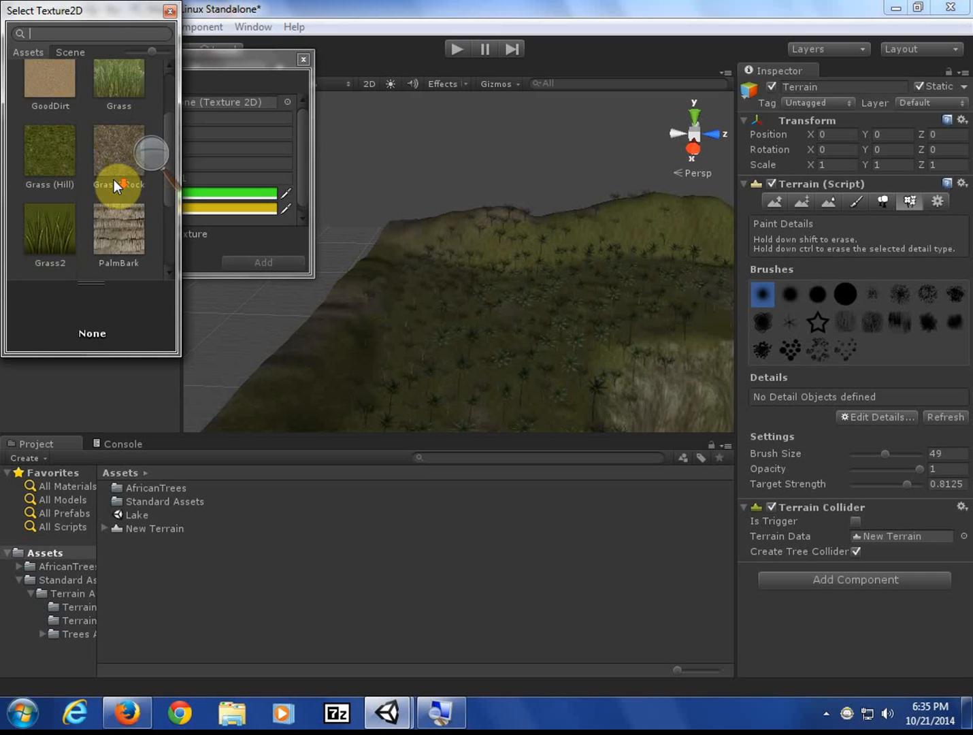
pyautogui.click(101, 94)
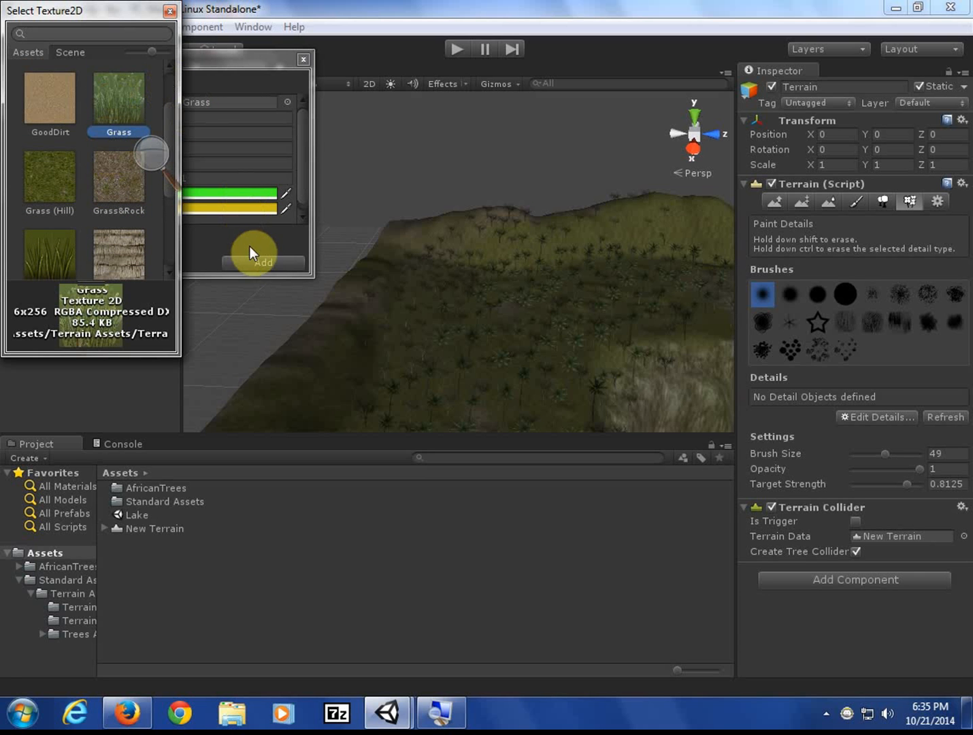
pyautogui.click(260, 262)
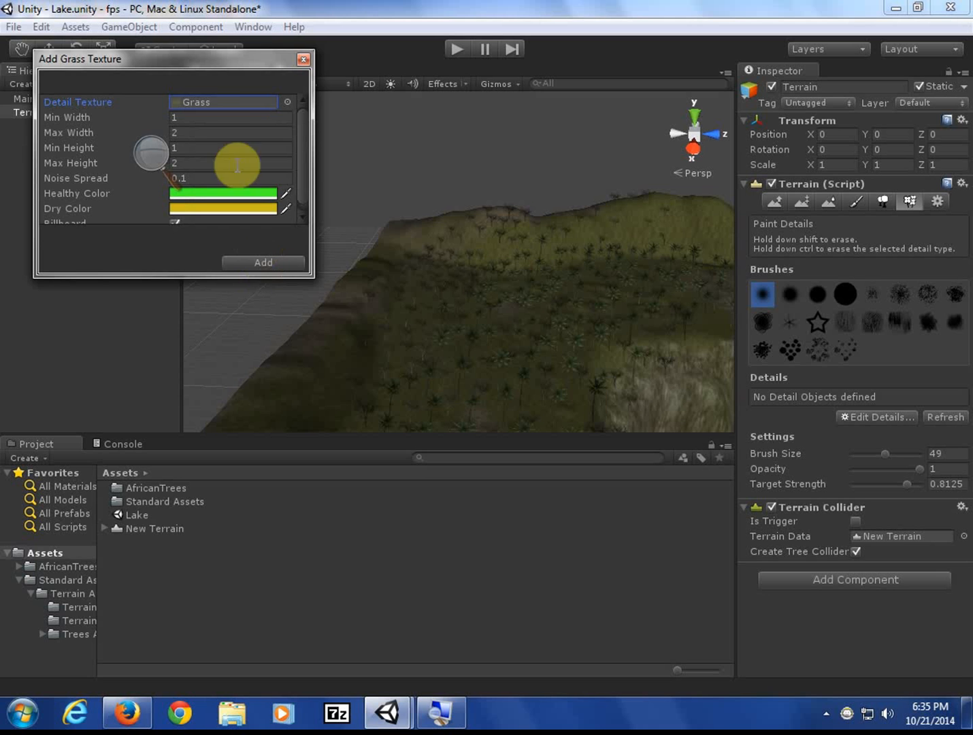
pyautogui.moveTo(206, 62); pyautogui.dragTo(391, 200)
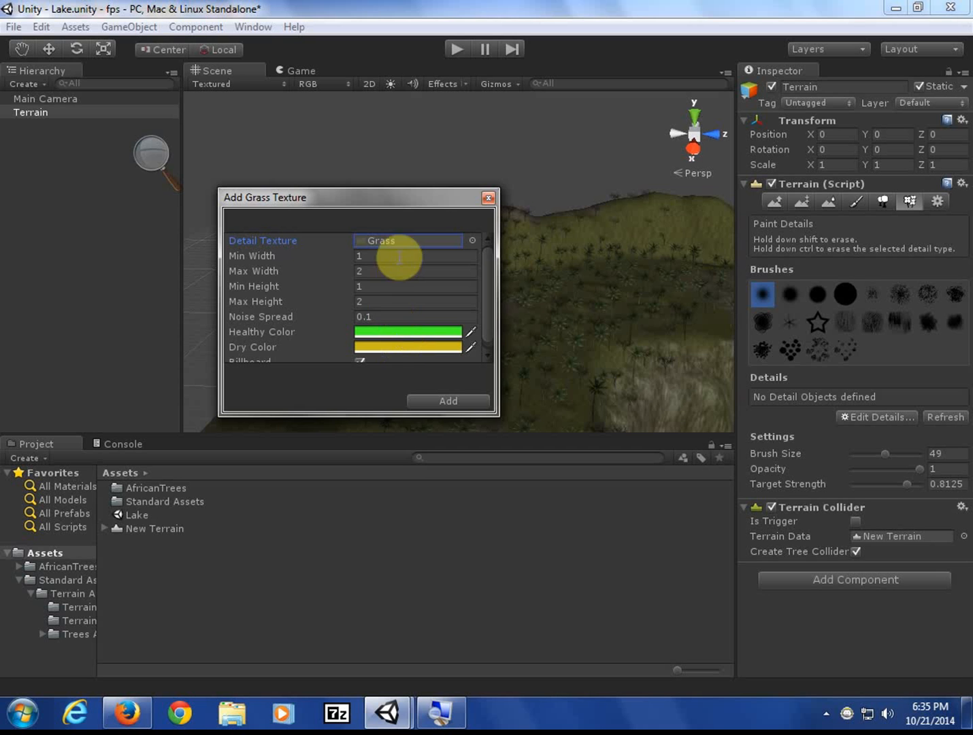
# - Set the grass Healthy Color to dark green and Dry Color to beige
pyautogui.click(385, 335)
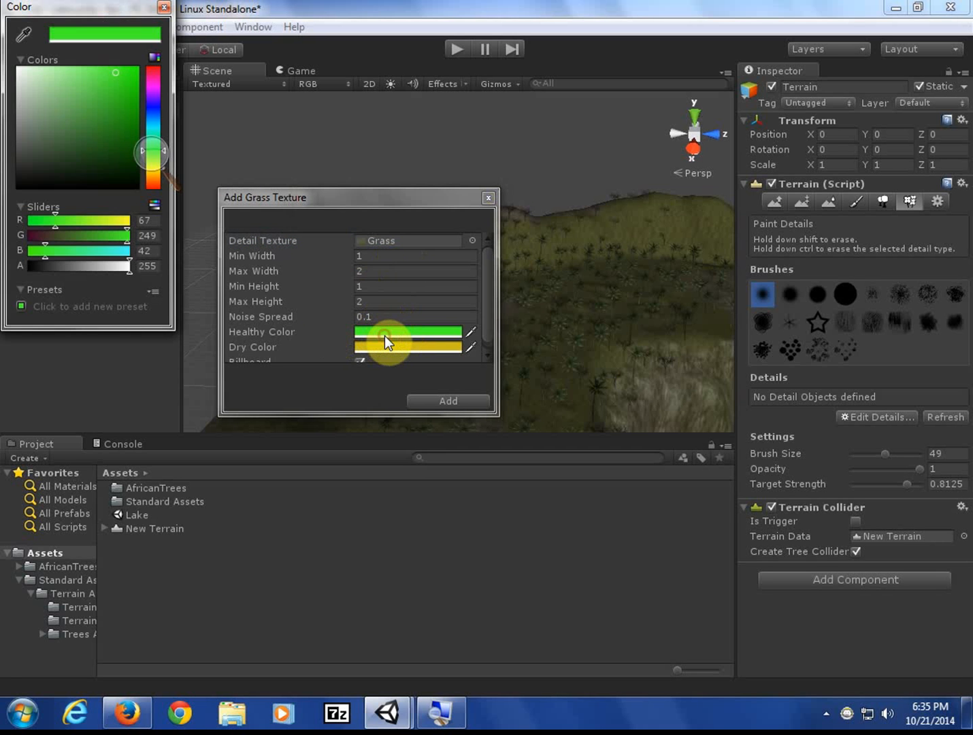
pyautogui.moveTo(107, 149)
pyautogui.mouseDown()
pyautogui.moveTo(134, 147)
pyautogui.moveTo(98, 134)
pyautogui.moveTo(82, 147)
pyautogui.moveTo(98, 143)
pyautogui.moveTo(60, 120)
pyautogui.moveTo(33, 120)
pyautogui.moveTo(60, 119)
pyautogui.moveTo(56, 111)
pyautogui.mouseUp()
pyautogui.click(384, 349)
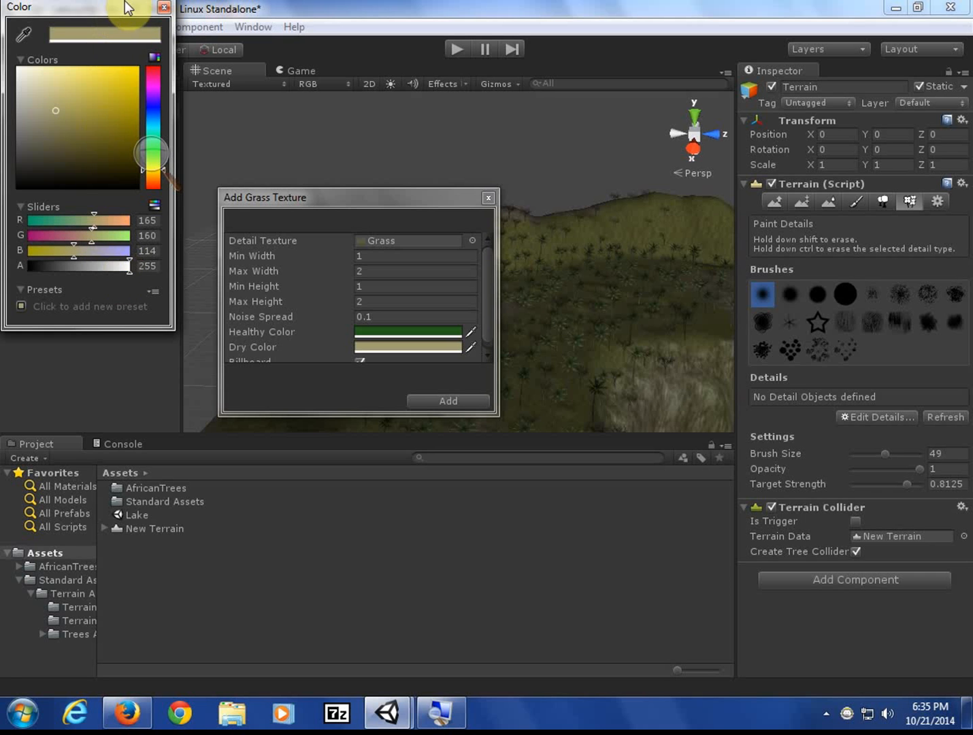
pyautogui.moveTo(128, 8); pyautogui.dragTo(144, 51)
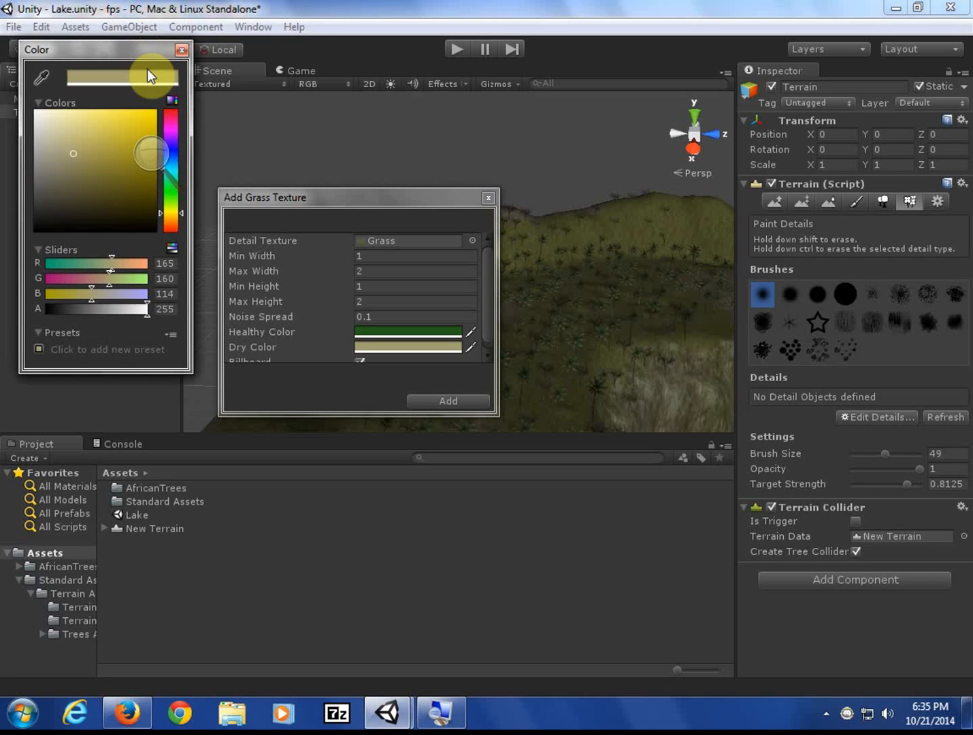
pyautogui.click(180, 50)
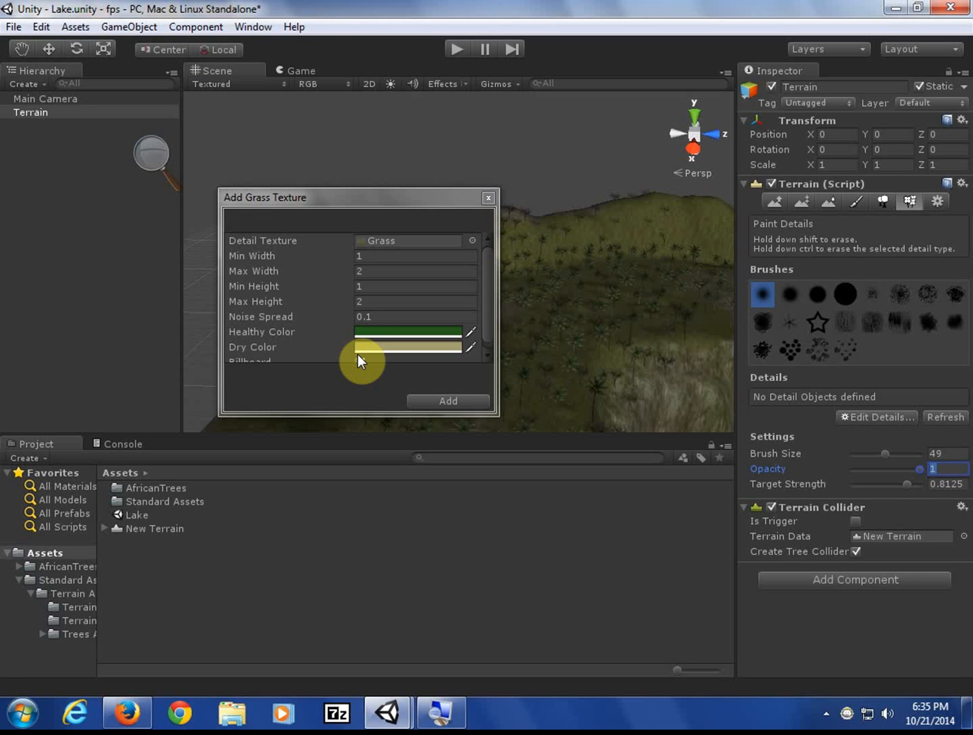
pyautogui.scroll(-1, 333, 275)
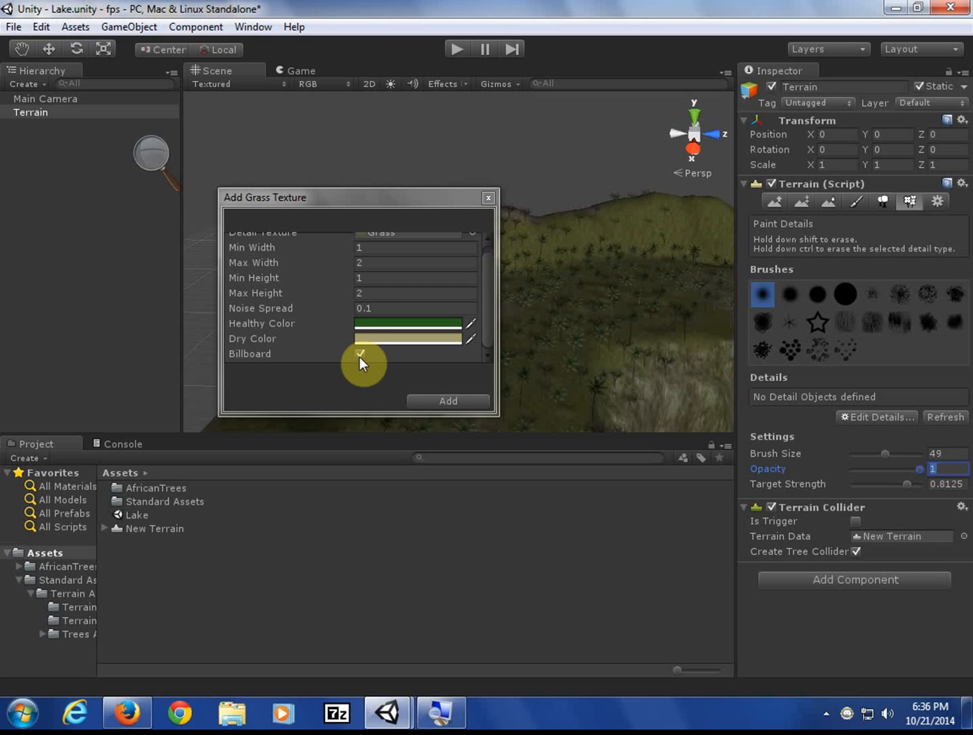
pyautogui.click(428, 401)
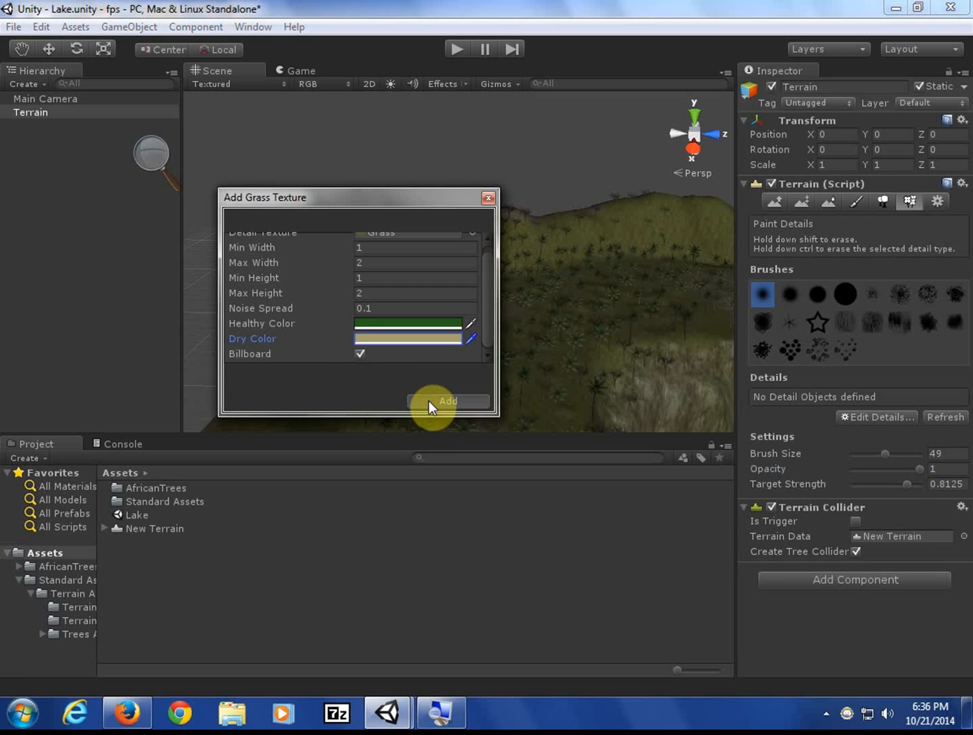
# - Add the Grass detail to the terrain's detail list
pyautogui.click(430, 401)
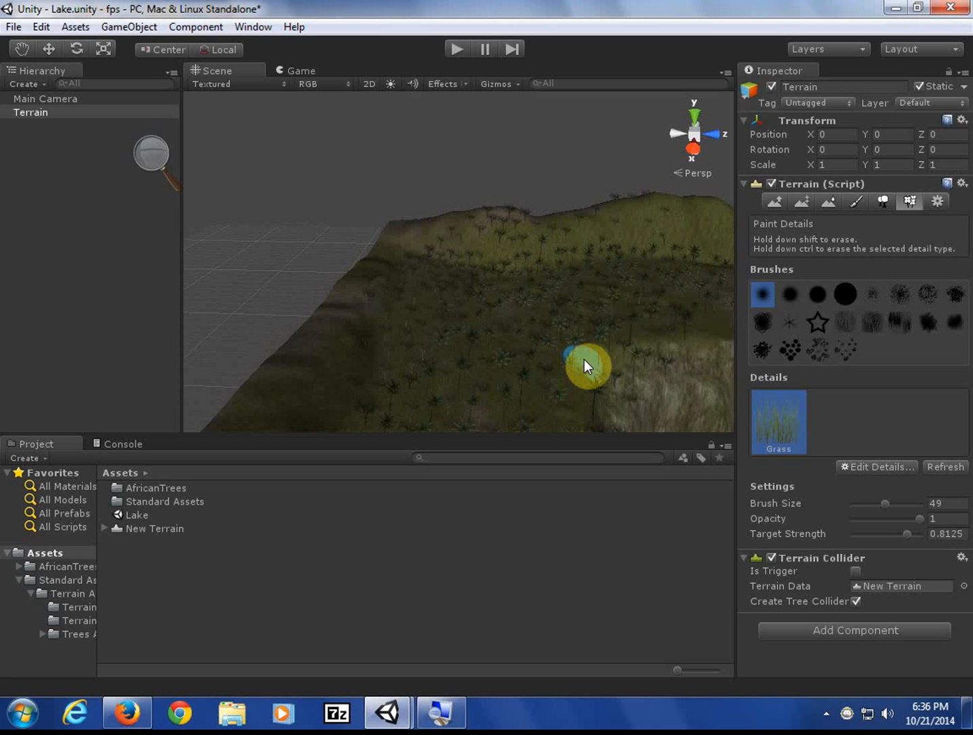
pyautogui.scroll(3, 585, 359)
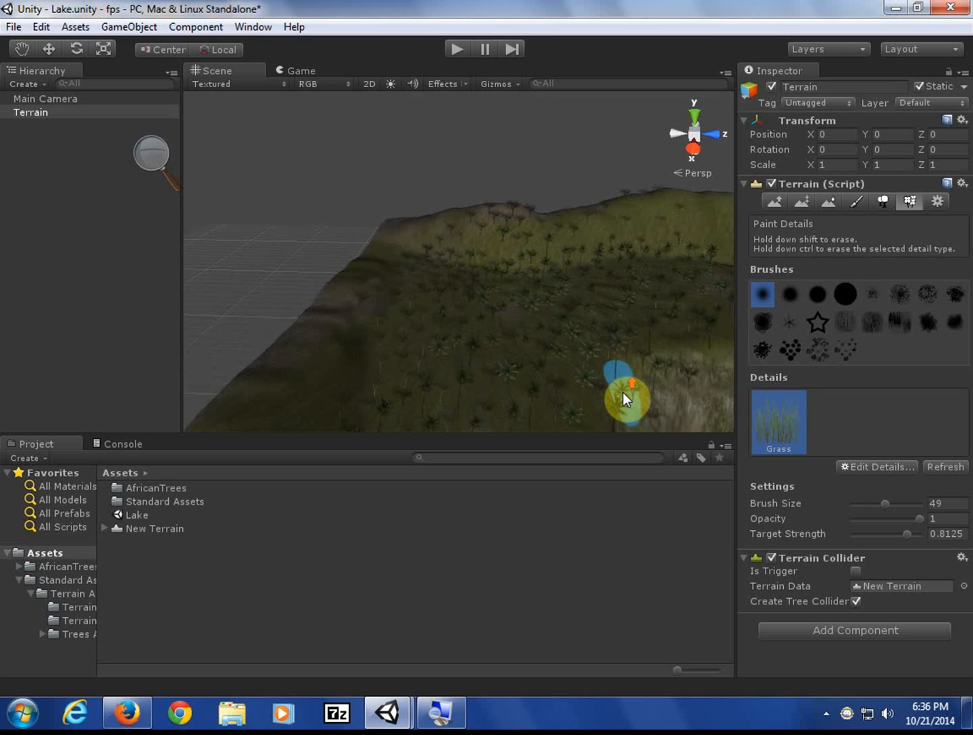
pyautogui.scroll(4, 624, 393)
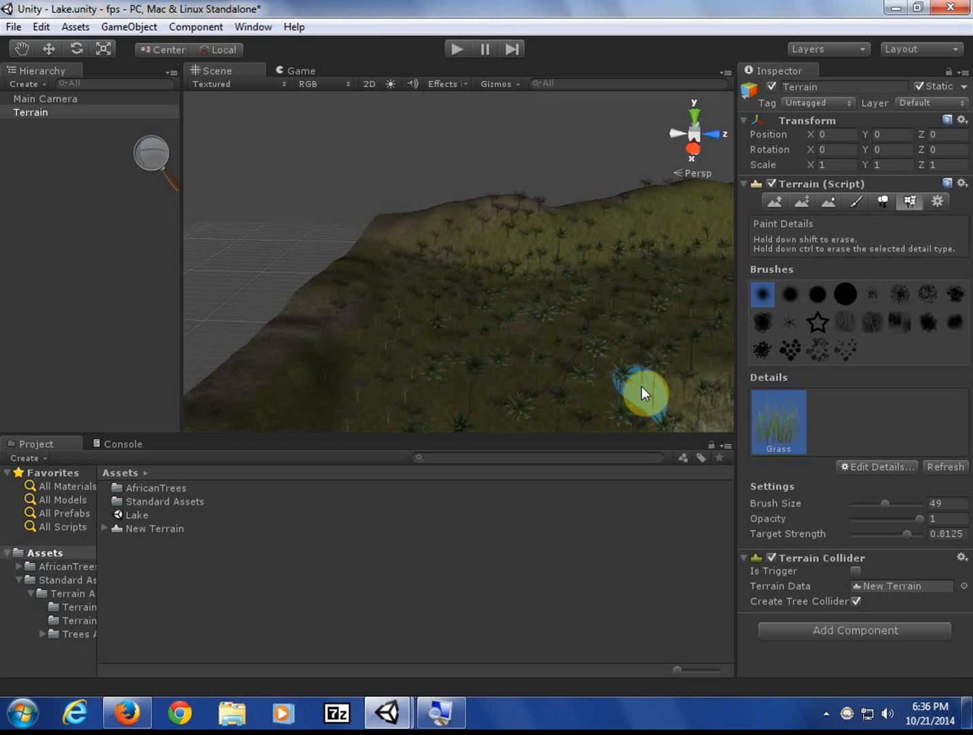
# - Paint dark grass around the left side of the lake among the palms
pyautogui.moveTo(641, 386)
pyautogui.keyDown('alt'); pyautogui.mouseDown()
pyautogui.moveTo(604, 386)
pyautogui.moveTo(736, 426)
pyautogui.moveTo(618, 345)
pyautogui.mouseUp(); pyautogui.keyUp('alt')
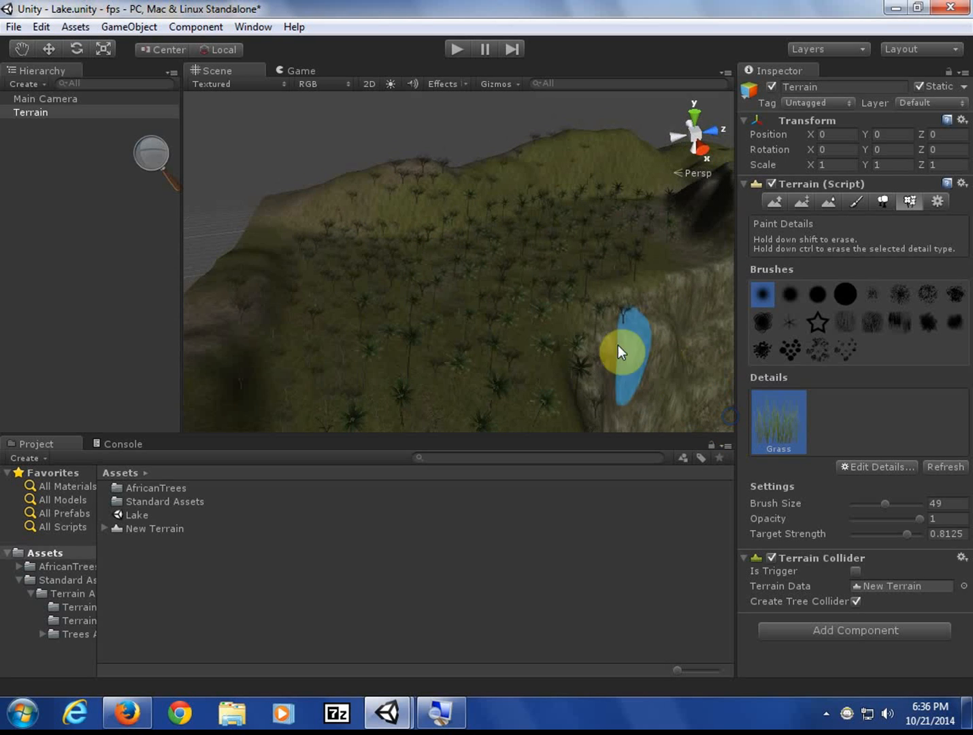
pyautogui.scroll(4, 522, 333)
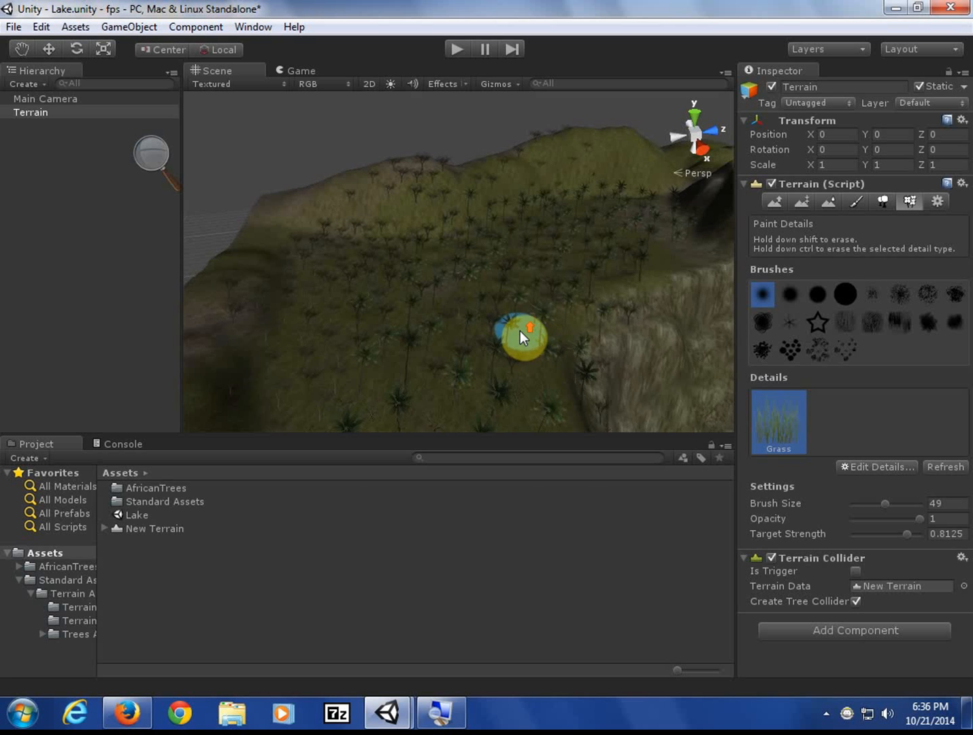
pyautogui.scroll(5, 577, 359)
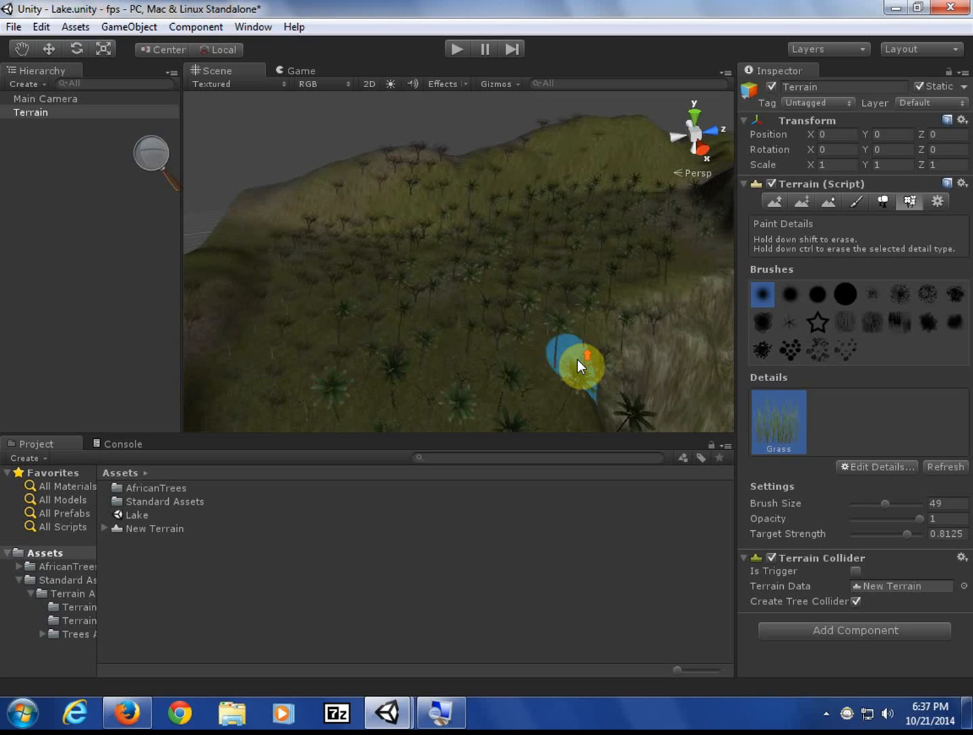
pyautogui.scroll(5, 577, 360)
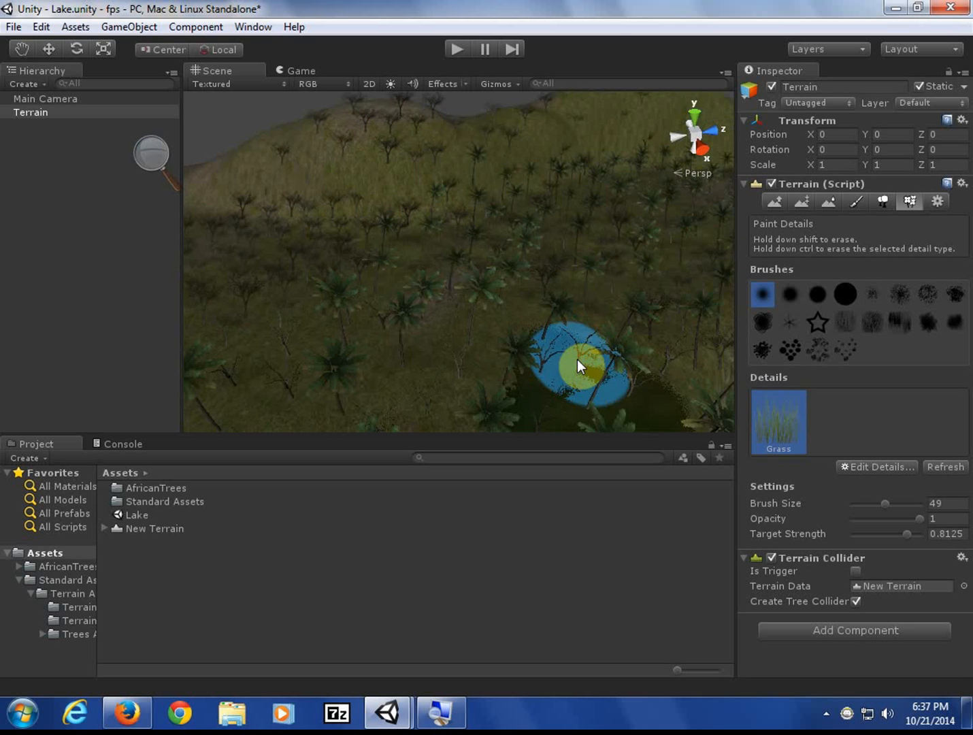
pyautogui.moveTo(613, 358); pyautogui.dragTo(490, 206, button='middle')
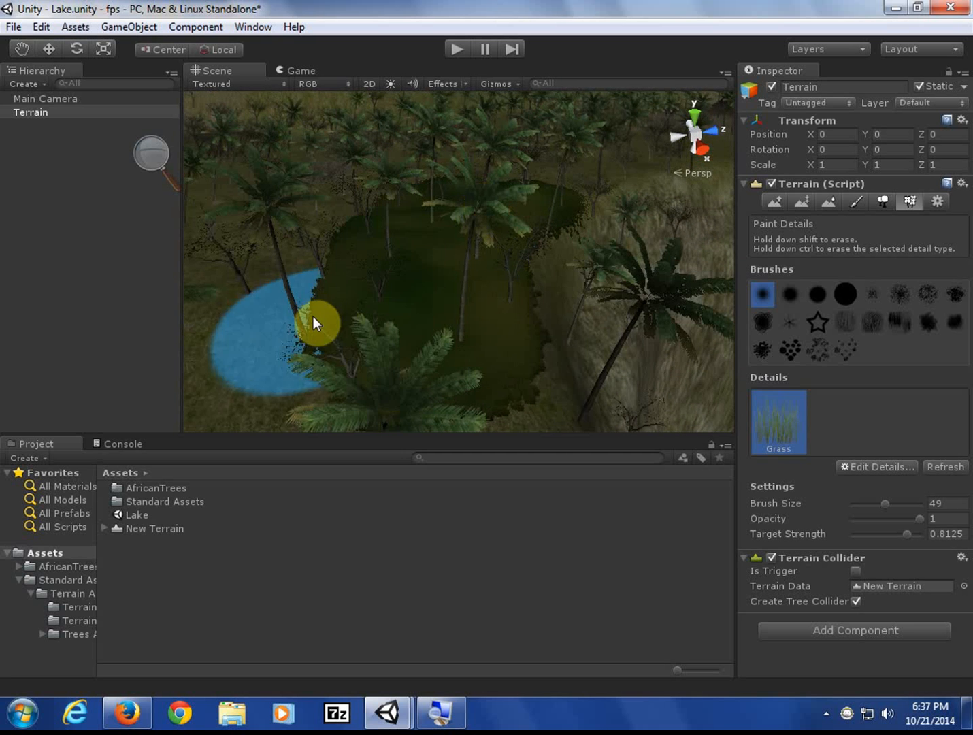
pyautogui.moveTo(328, 252)
pyautogui.mouseDown()
pyautogui.moveTo(343, 212)
pyautogui.moveTo(287, 222)
pyautogui.moveTo(236, 280)
pyautogui.moveTo(243, 346)
pyautogui.moveTo(276, 373)
pyautogui.moveTo(402, 373)
pyautogui.moveTo(387, 187)
pyautogui.moveTo(251, 218)
pyautogui.moveTo(211, 252)
pyautogui.mouseUp()
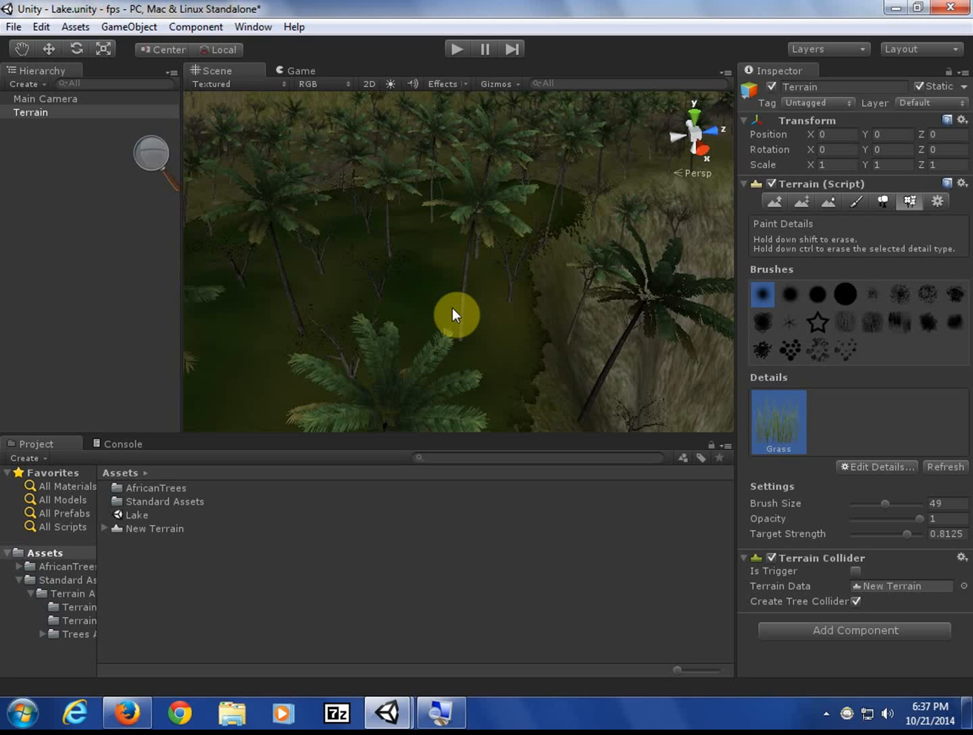
pyautogui.scroll(-8, 452, 309)
pyautogui.scroll(-3, 452, 308)
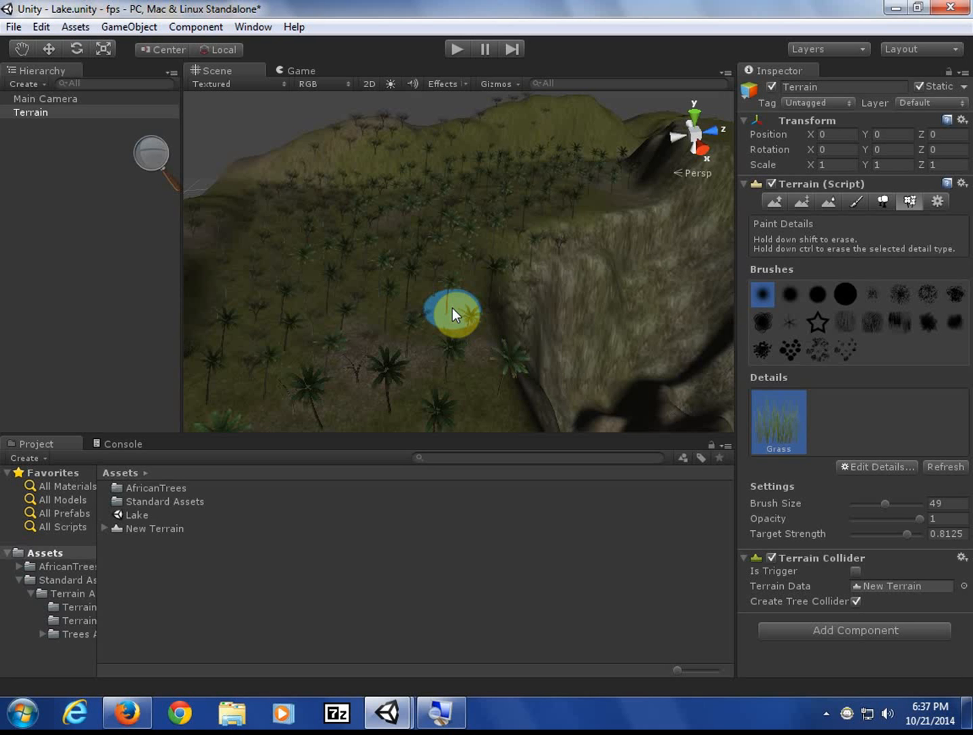
pyautogui.scroll(10, 452, 308)
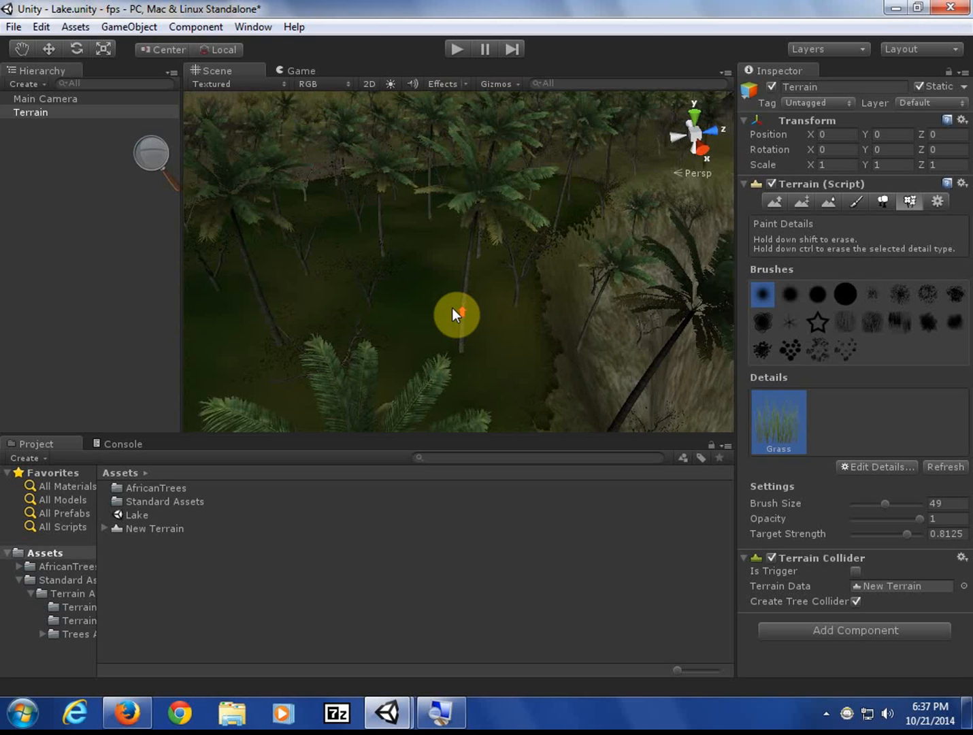
pyautogui.scroll(3, 452, 309)
# - Fly the scene camera among the trees and pan across the grassy lake area
pyautogui.scroll(-5, 452, 309)
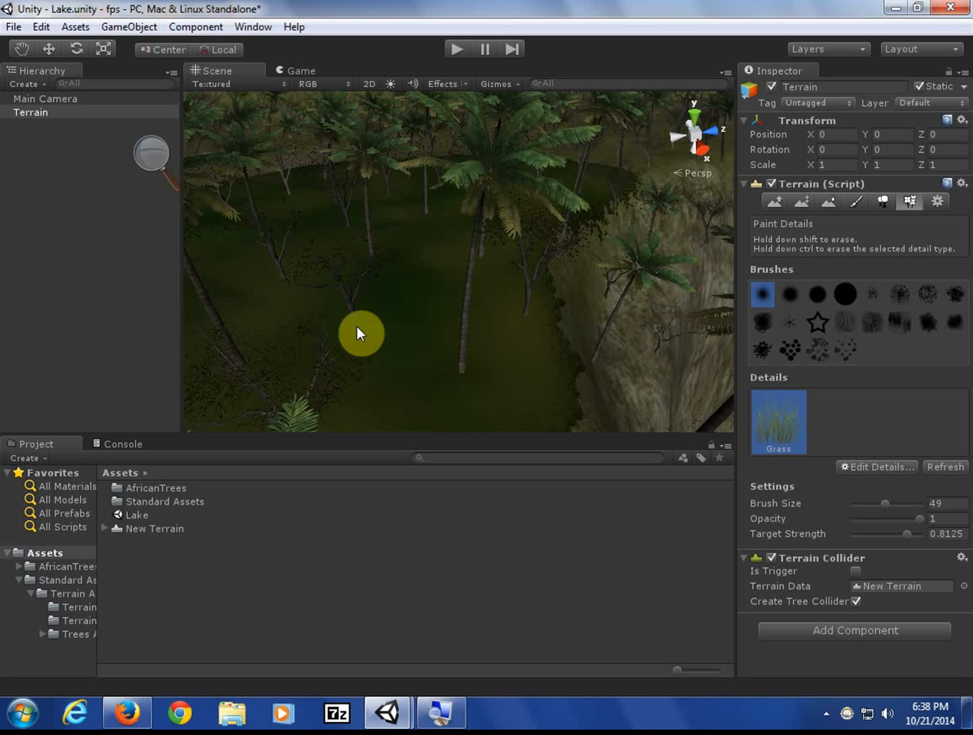
pyautogui.moveTo(373, 291); pyautogui.dragTo(380, 385, button='right')
pyautogui.scroll(3, 379, 384)
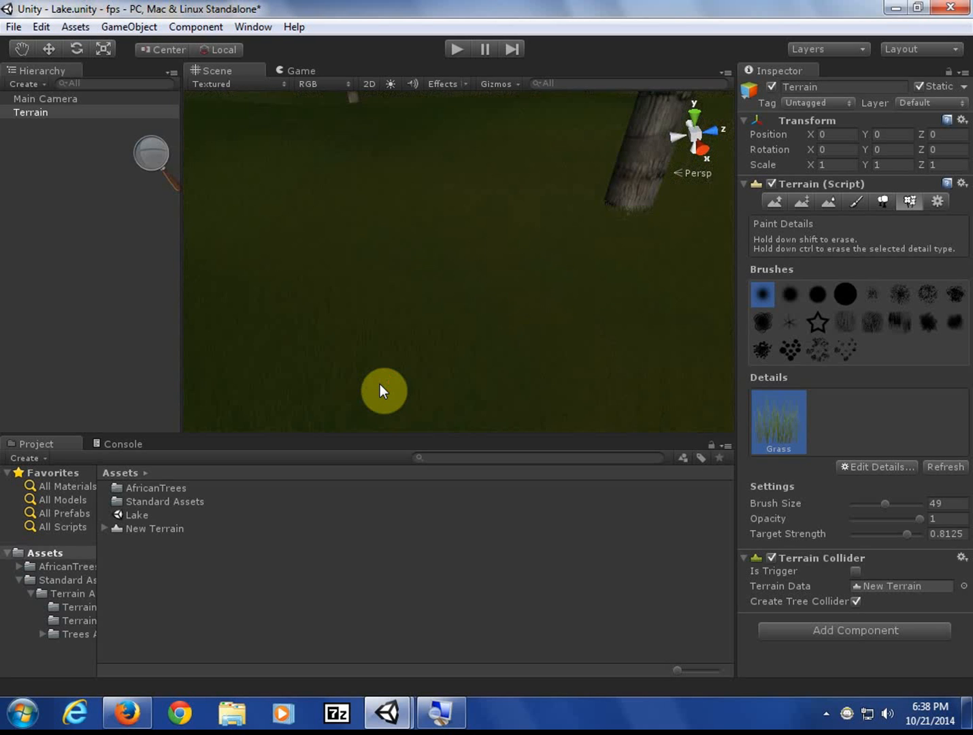
pyautogui.scroll(5, 380, 384)
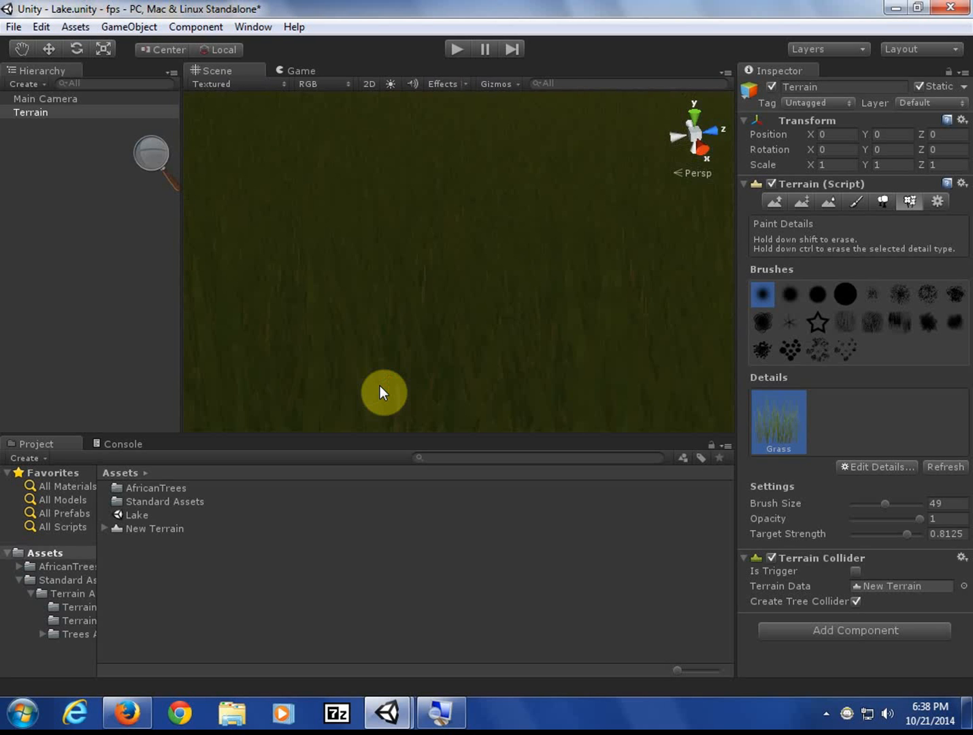
pyautogui.scroll(-2, 379, 386)
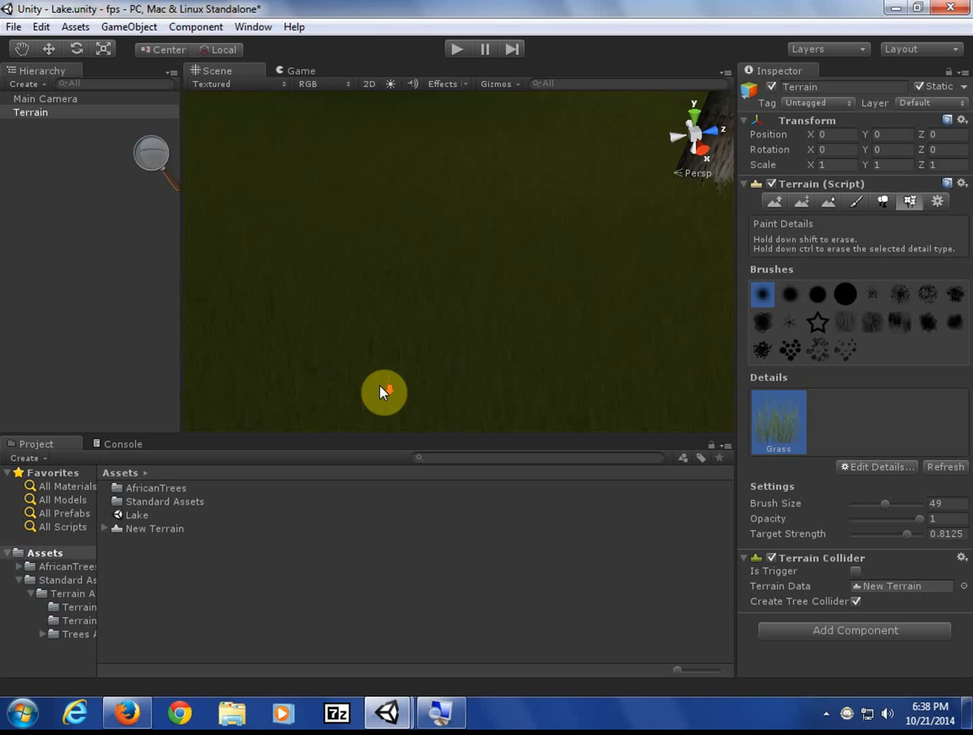
pyautogui.scroll(-3, 380, 386)
pyautogui.scroll(-8, 380, 386)
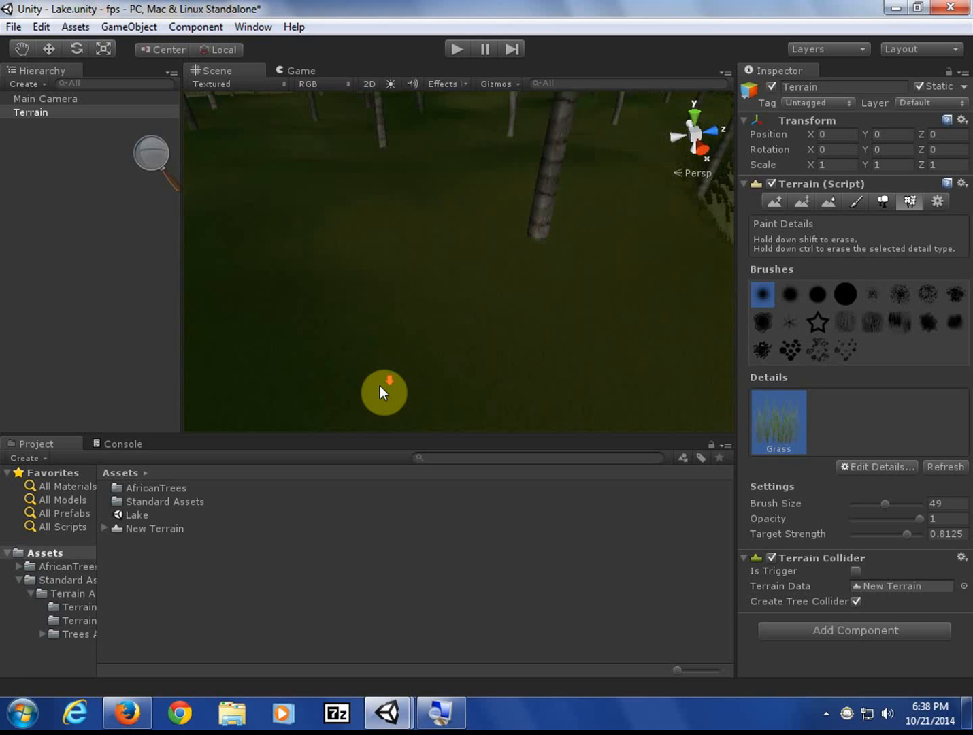
pyautogui.scroll(-4, 381, 392)
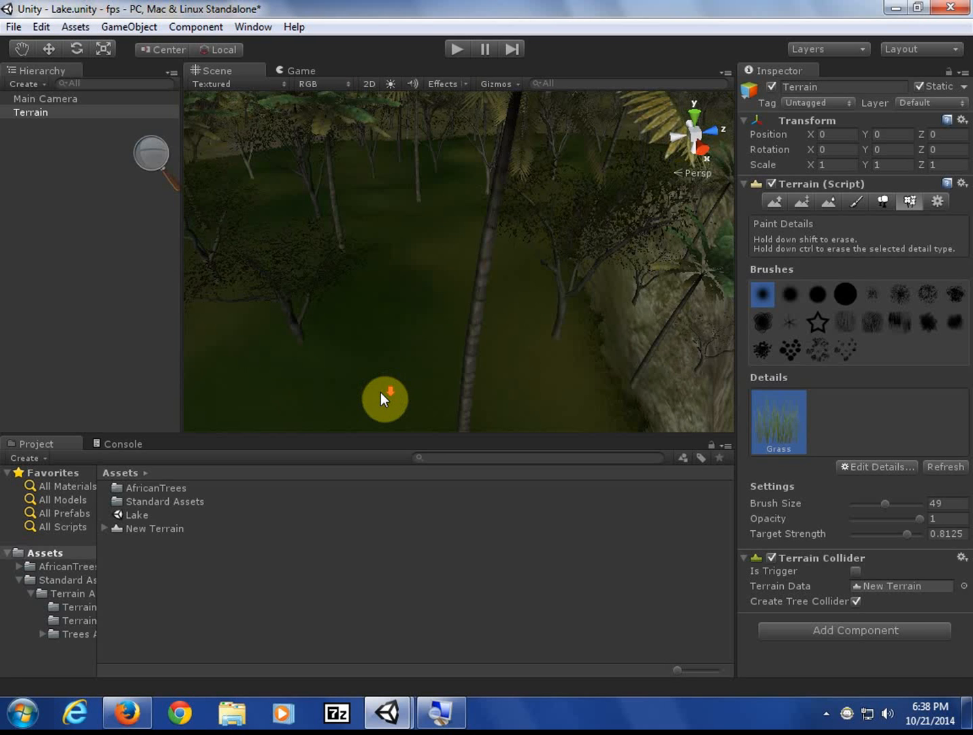
pyautogui.scroll(-4, 380, 392)
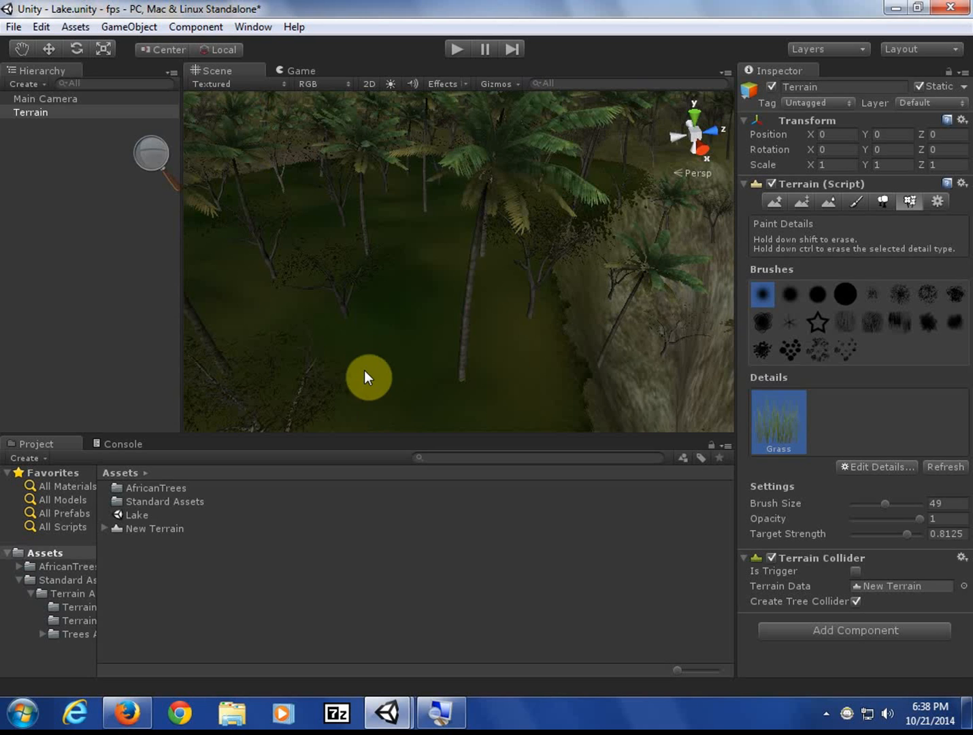
pyautogui.moveTo(364, 370); pyautogui.dragTo(584, 334, button='middle')
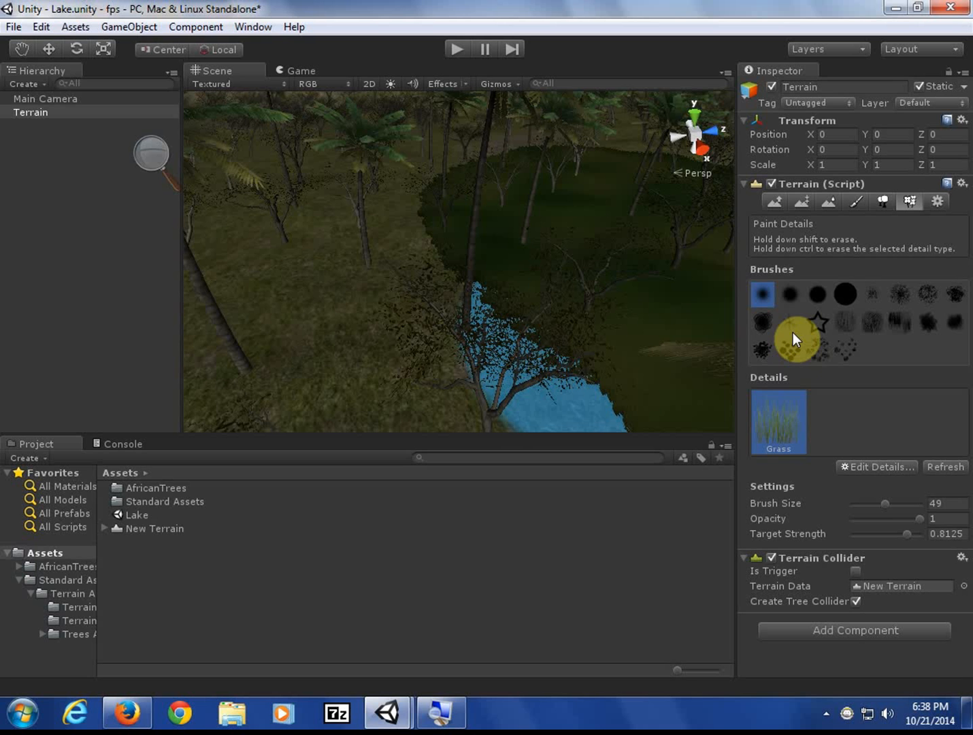
pyautogui.click(898, 465)
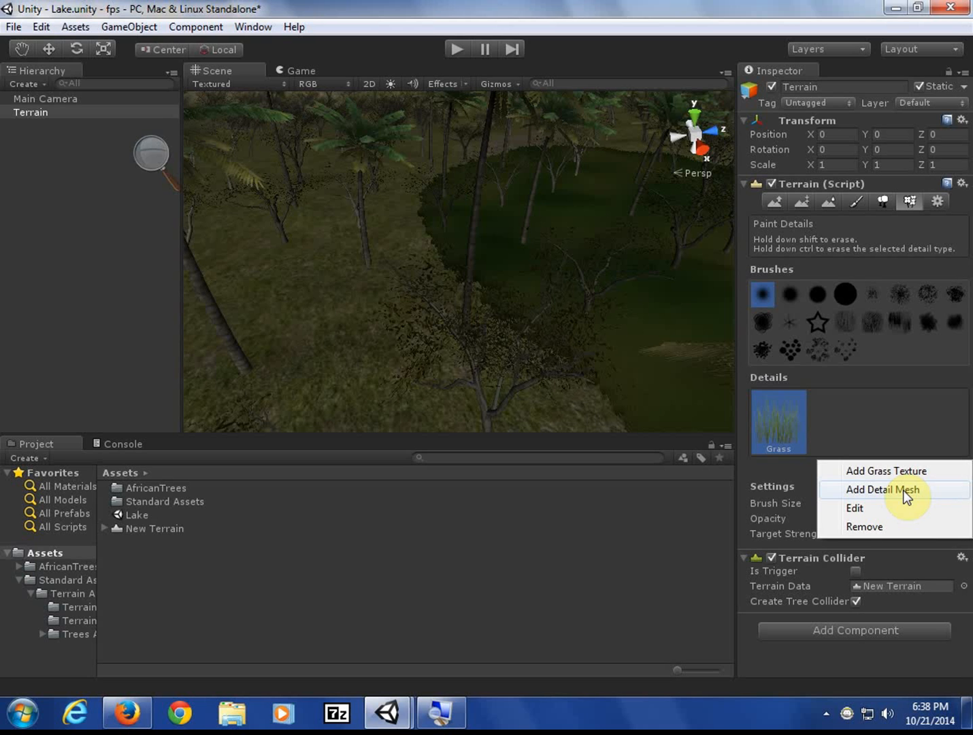
pyautogui.click(903, 490)
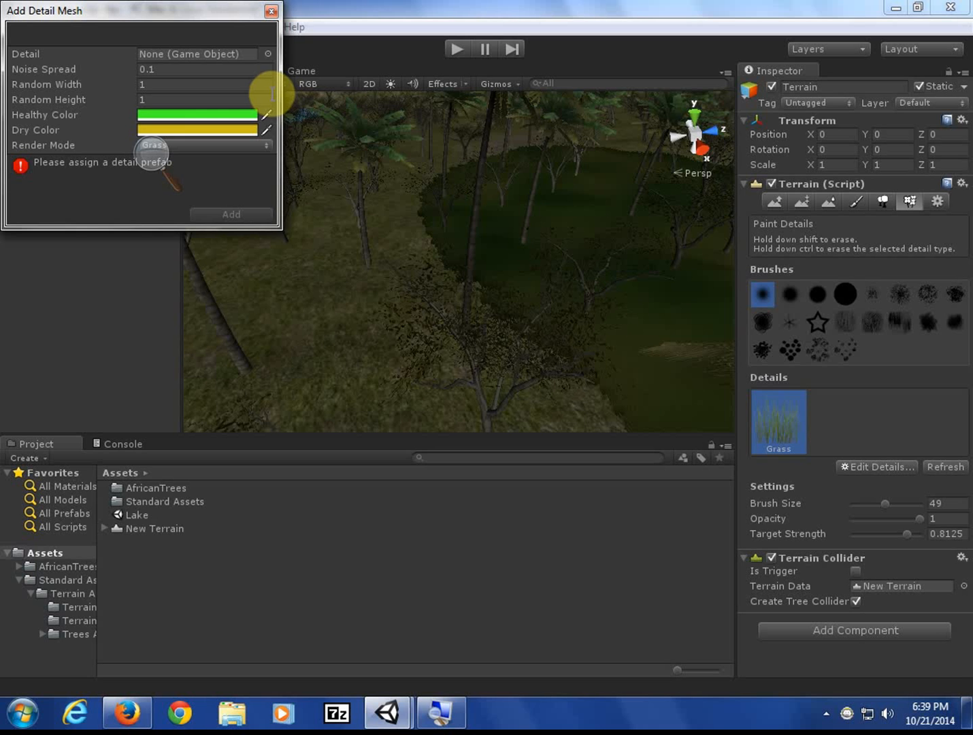
pyautogui.click(265, 53)
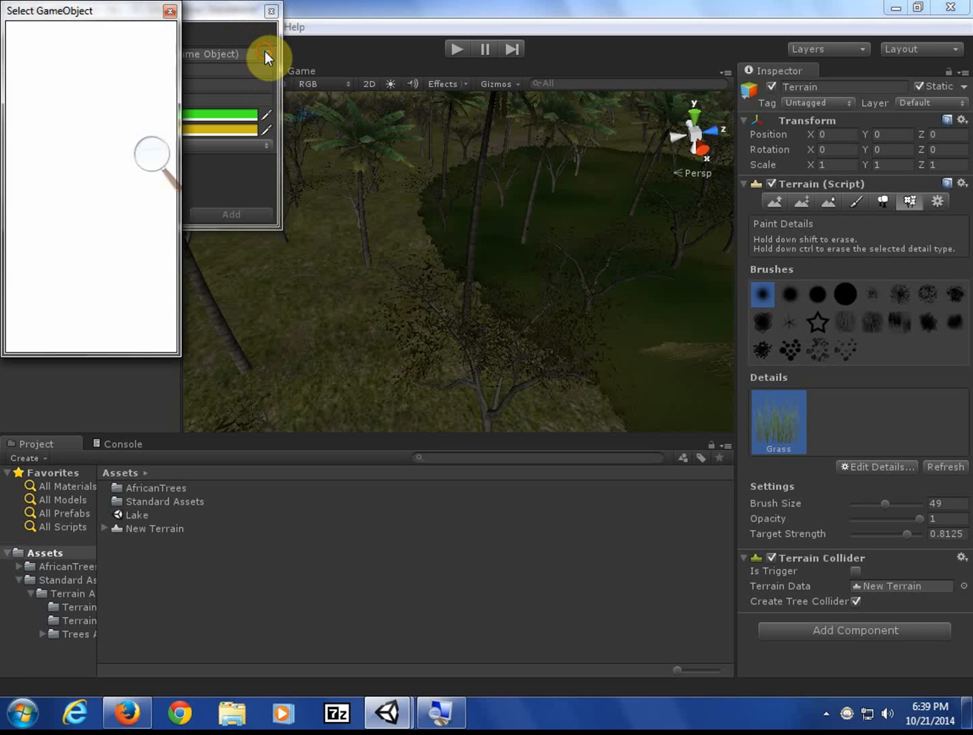
pyautogui.scroll(-1, 55, 175)
pyautogui.scroll(1, 54, 176)
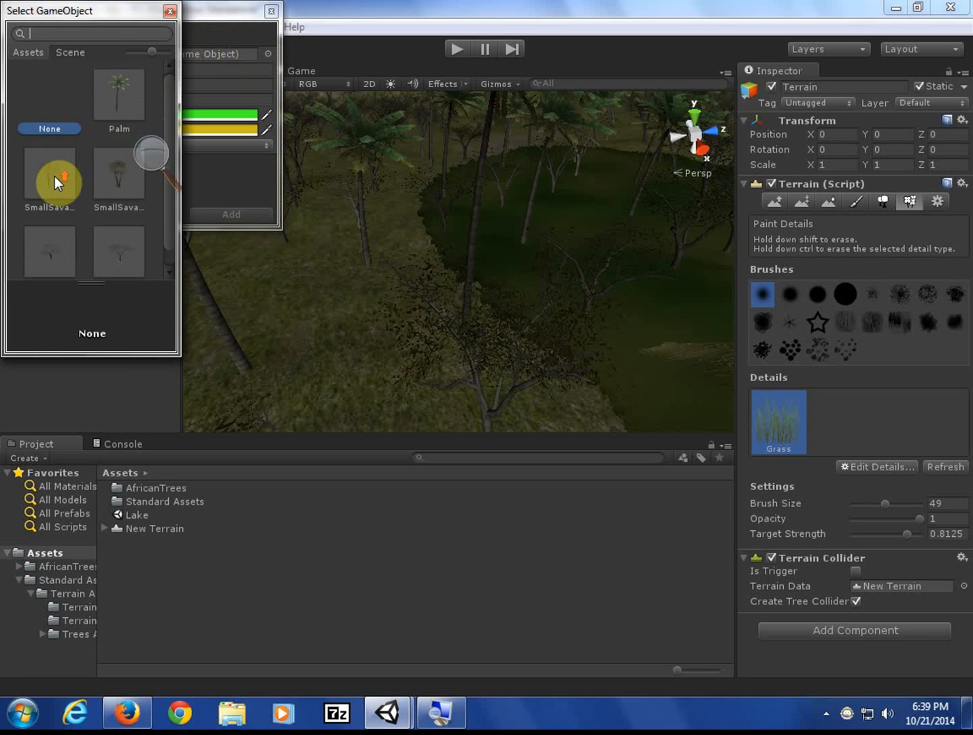
pyautogui.click(171, 12)
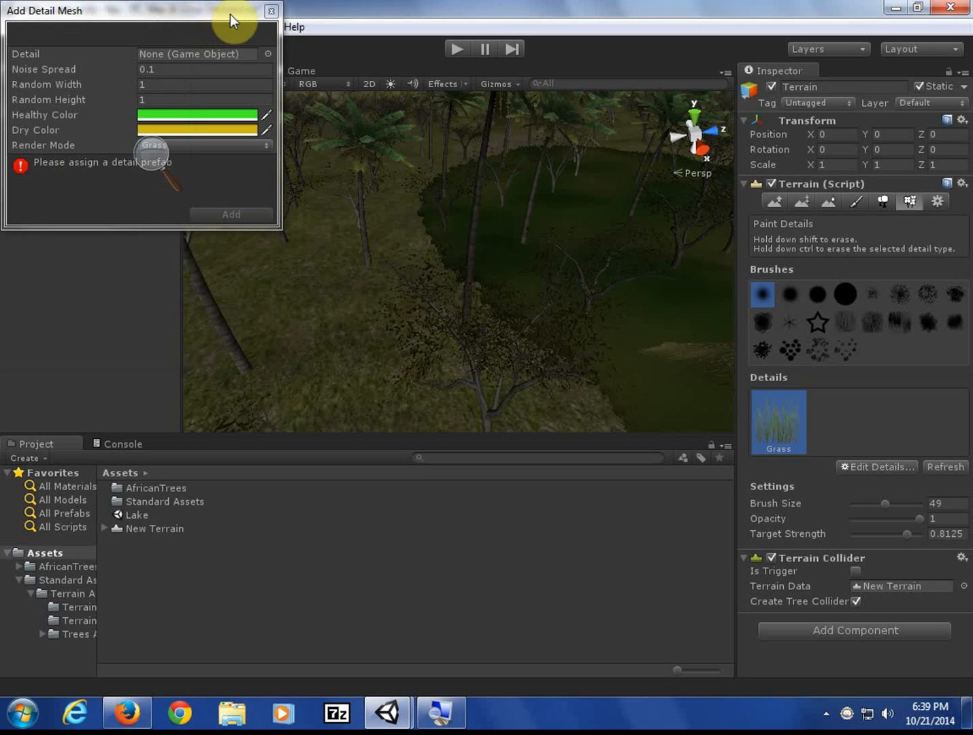
pyautogui.click(272, 11)
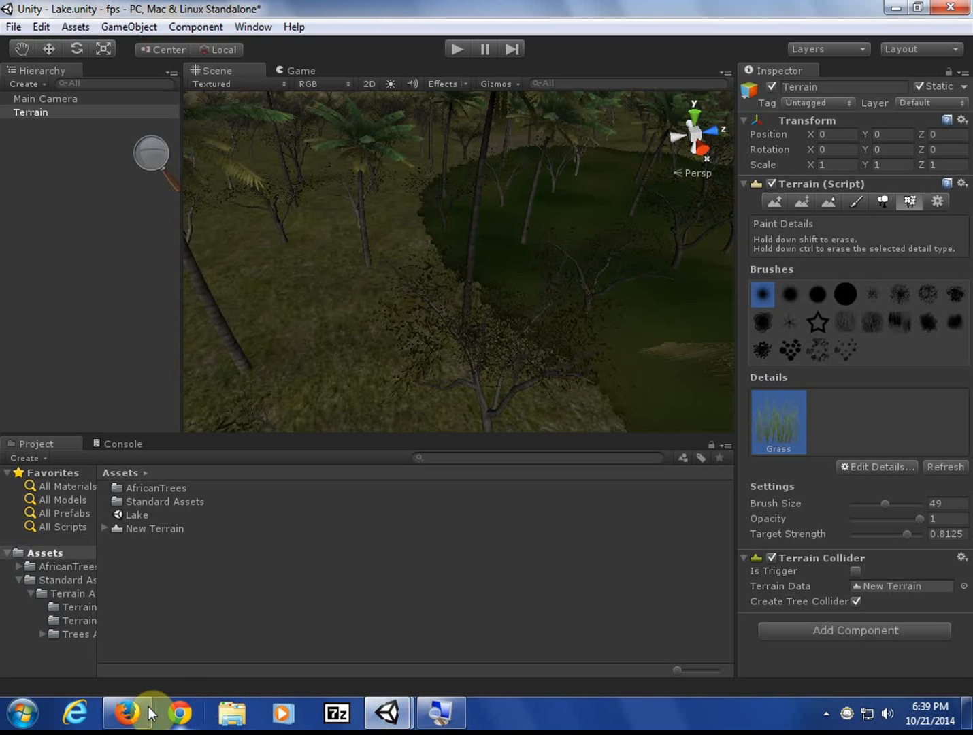
# - Open the Asset Store from the Window menu
pyautogui.moveTo(139, 708)
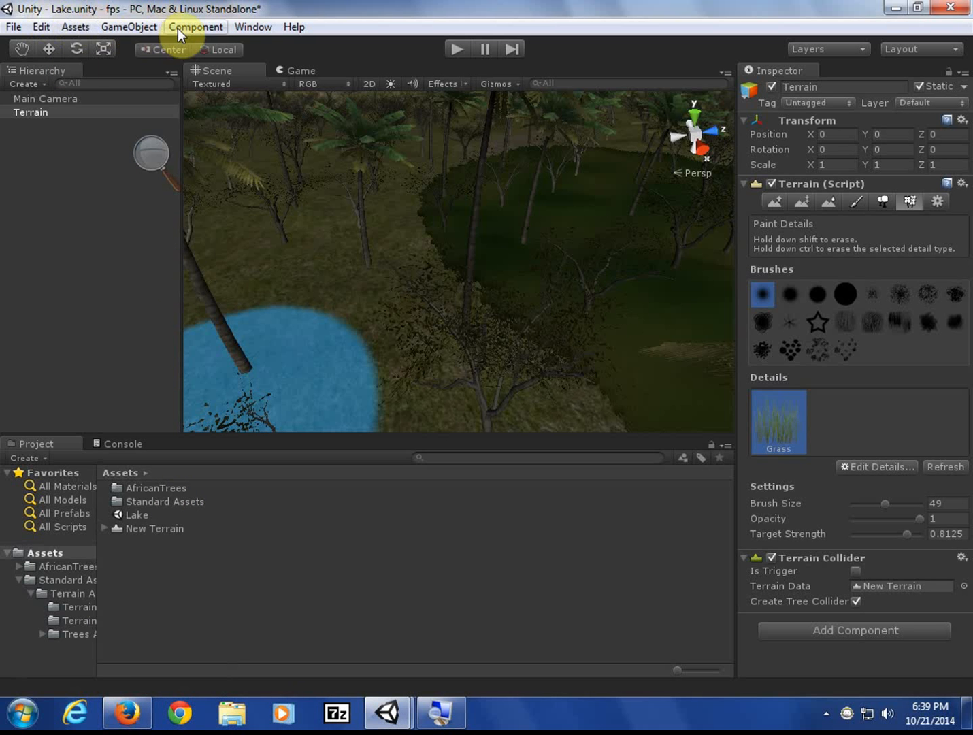
pyautogui.click(13, 27)
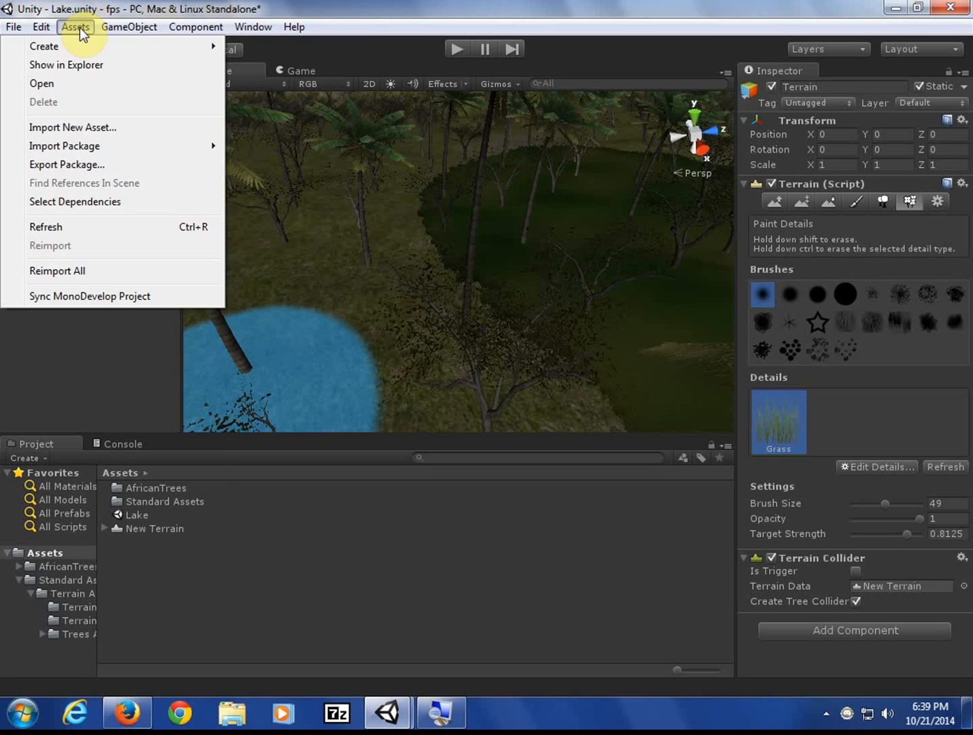
pyautogui.moveTo(255, 27)
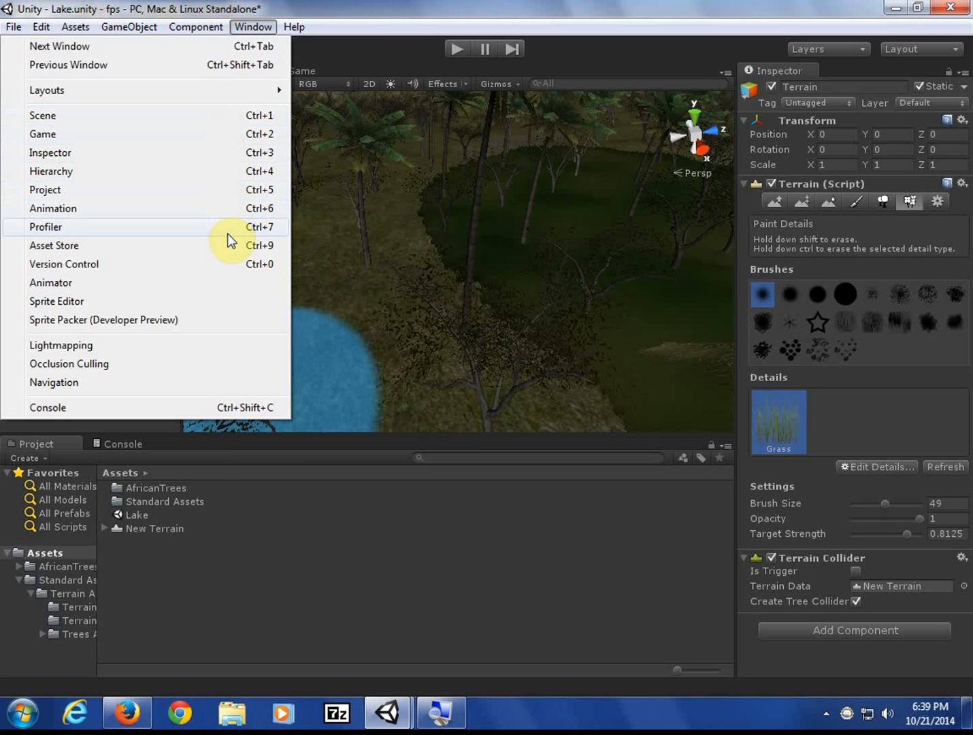
pyautogui.moveTo(215, 96)
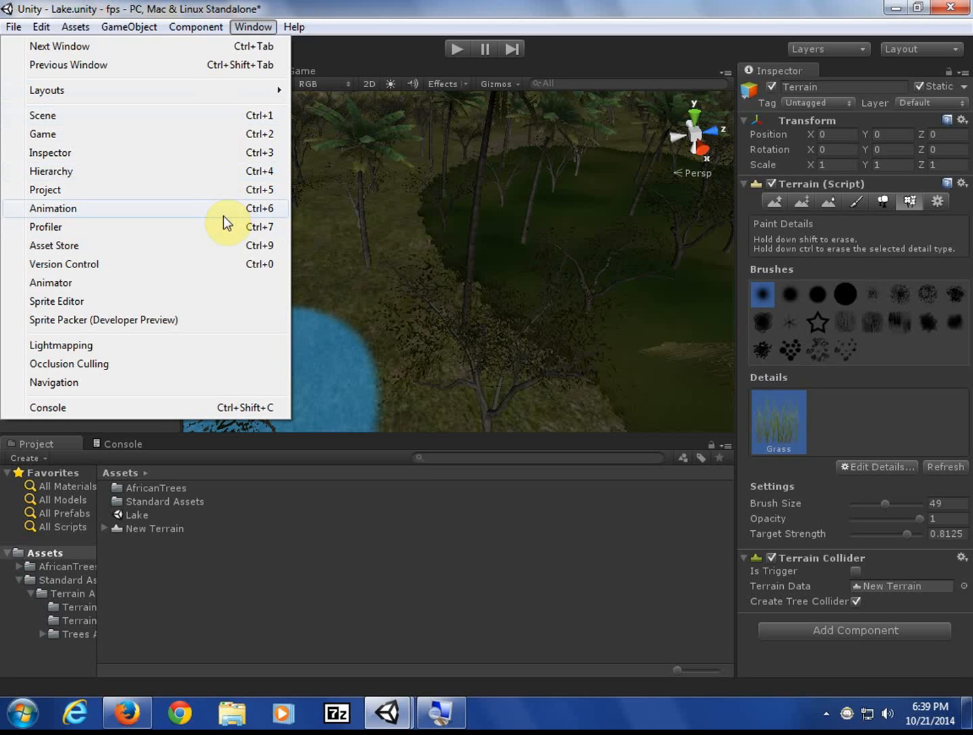
pyautogui.click(223, 246)
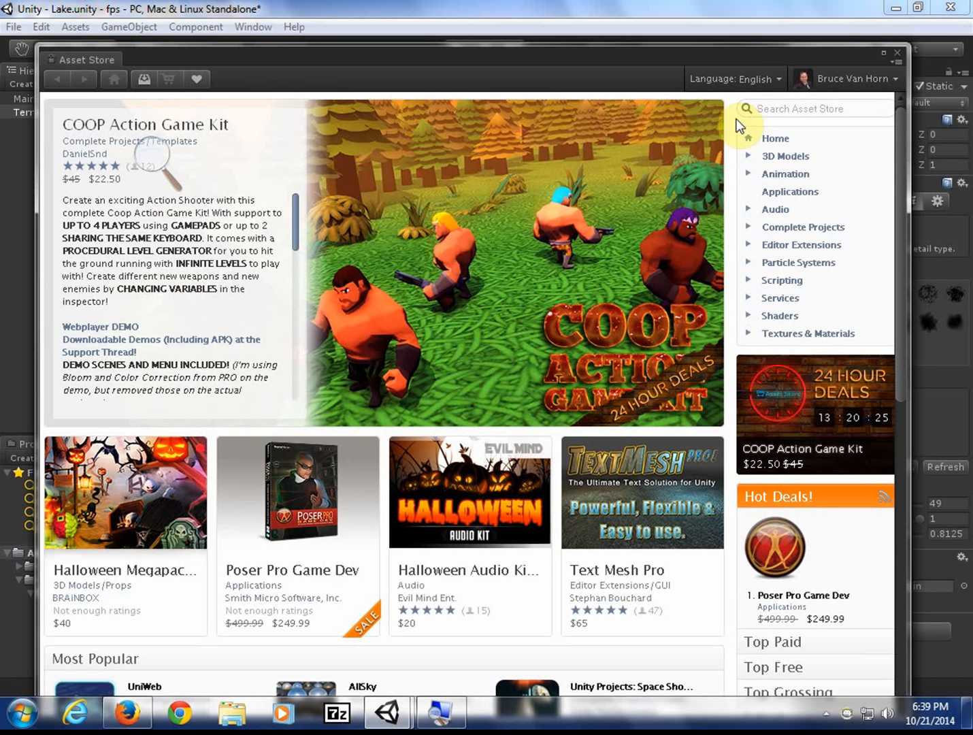
# - Search the Asset Store for rock assets, view the free Rock Pack, then return to results
pyautogui.click(797, 110)
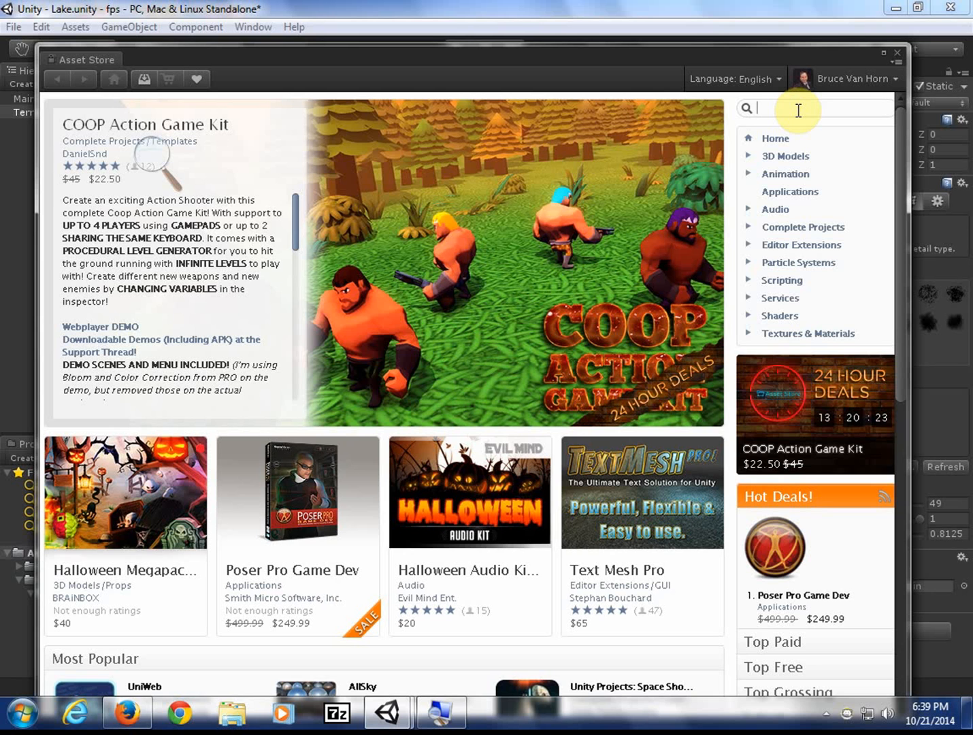
pyautogui.write('roads')
pyautogui.press('Return')
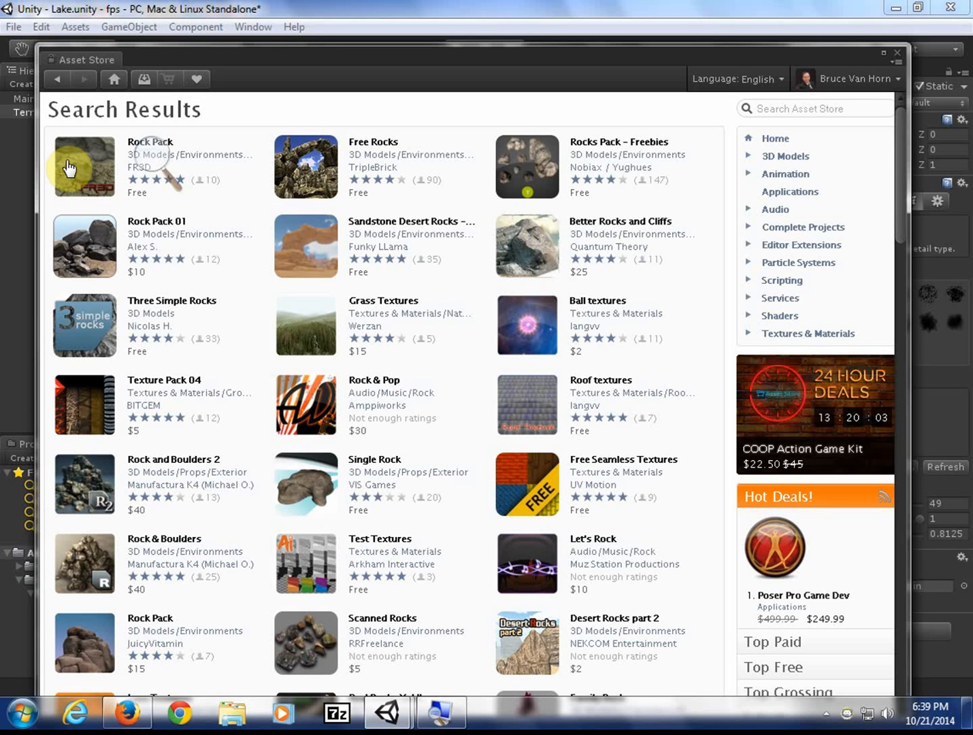
pyautogui.click(150, 200)
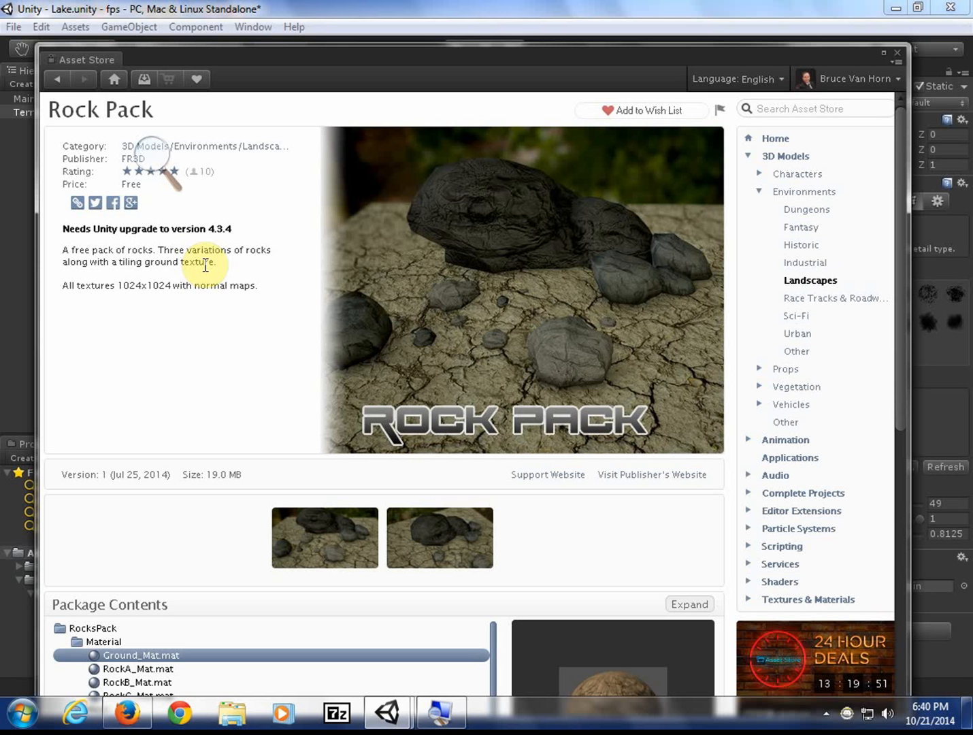
pyautogui.click(54, 82)
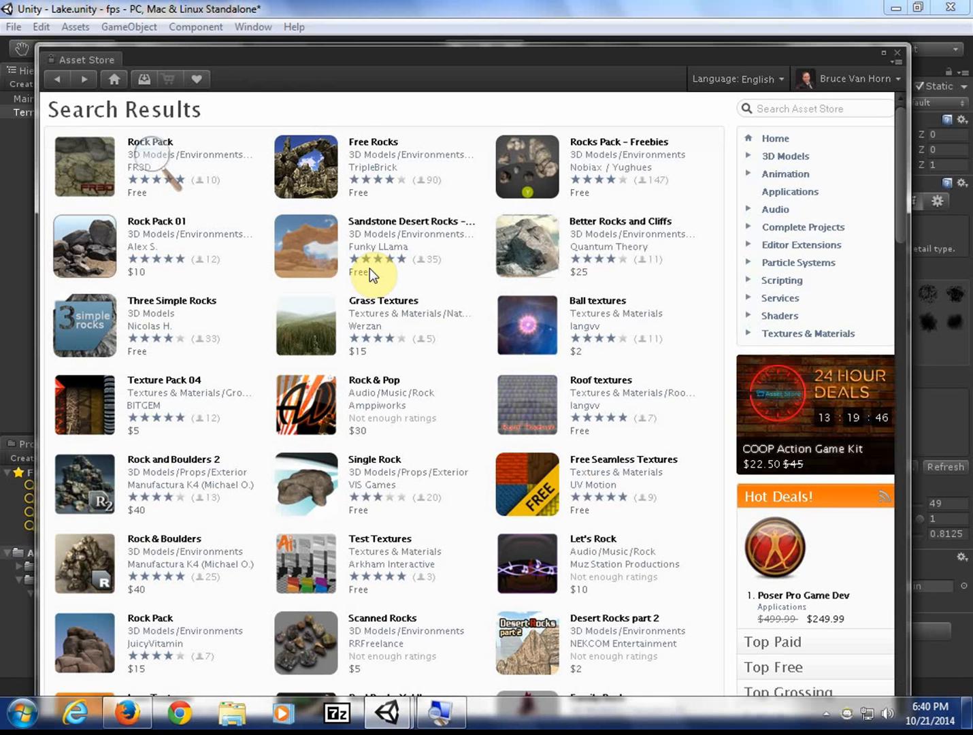
# - Open the Rocks Pack - Freebies listing and download the free package
pyautogui.click(594, 143)
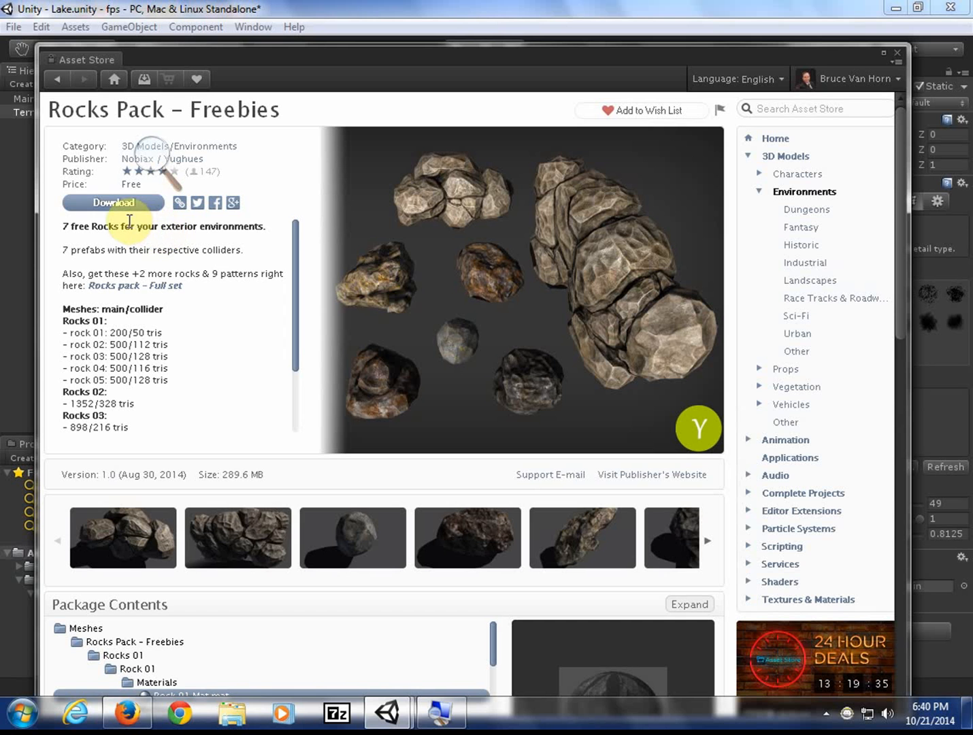
pyautogui.click(113, 202)
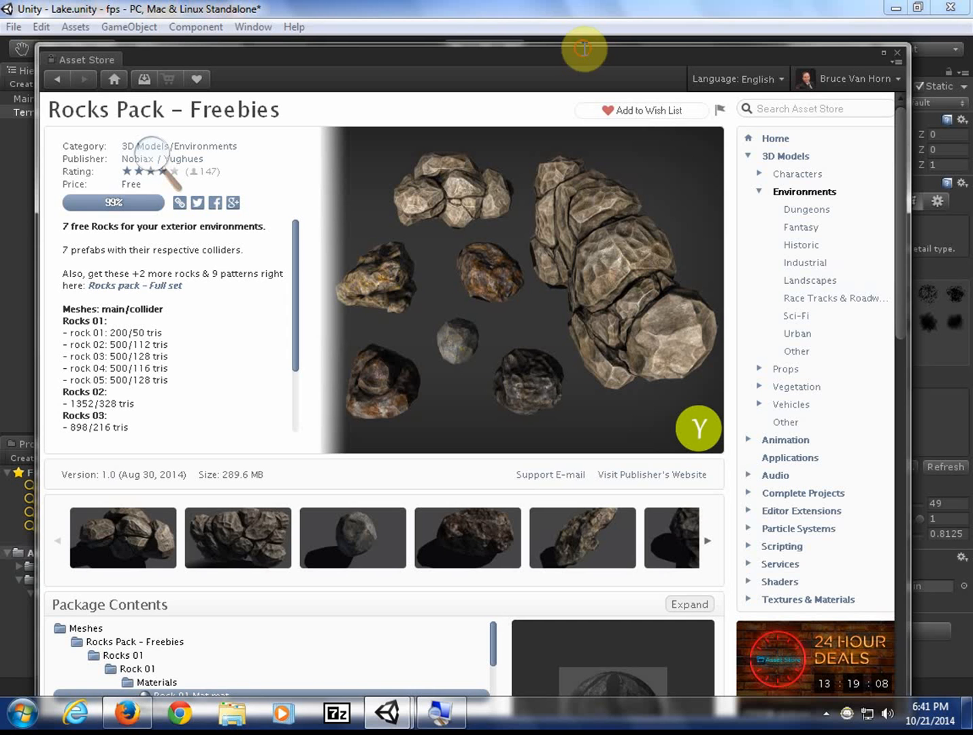
pyautogui.click(537, 67)
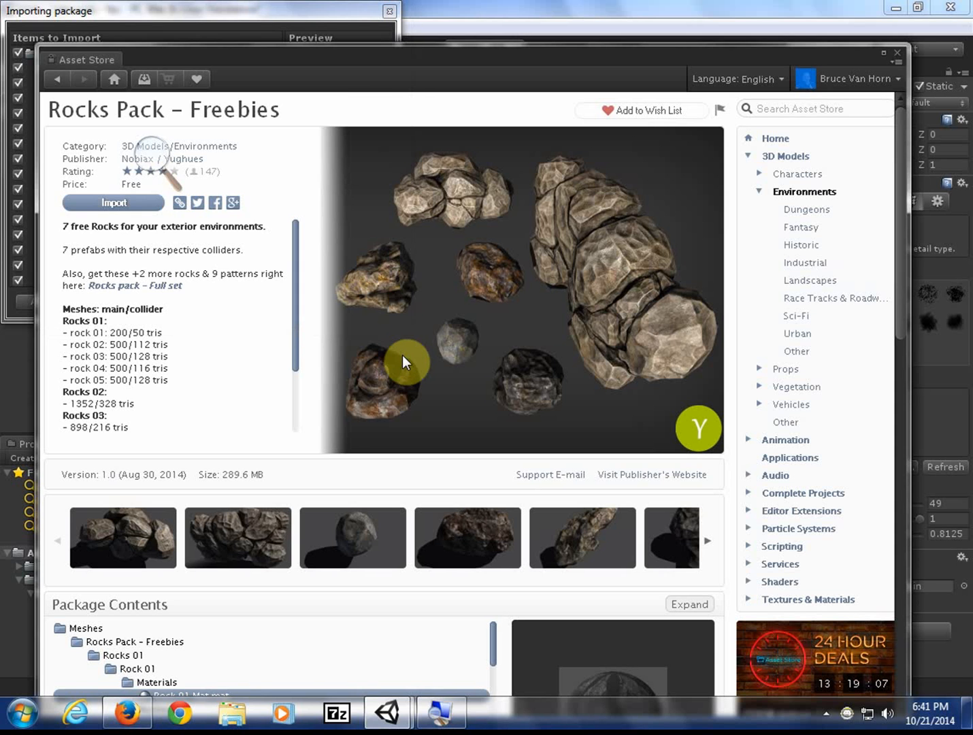
# - Import all Rocks Pack - Freebies items from the Importing package window
pyautogui.click(299, 6)
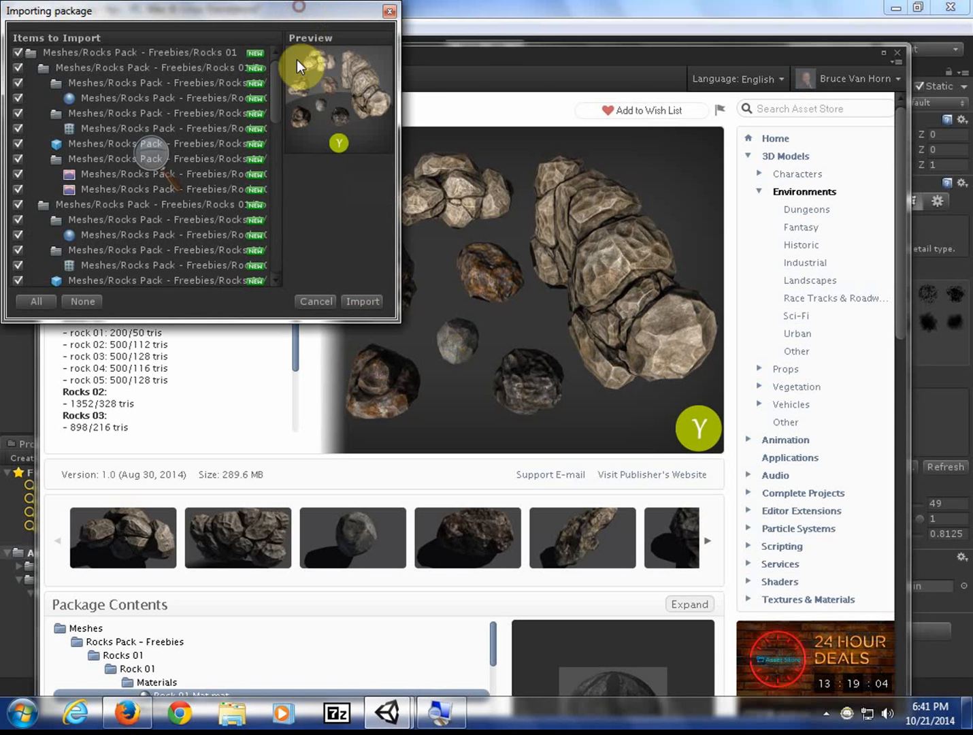
pyautogui.click(378, 298)
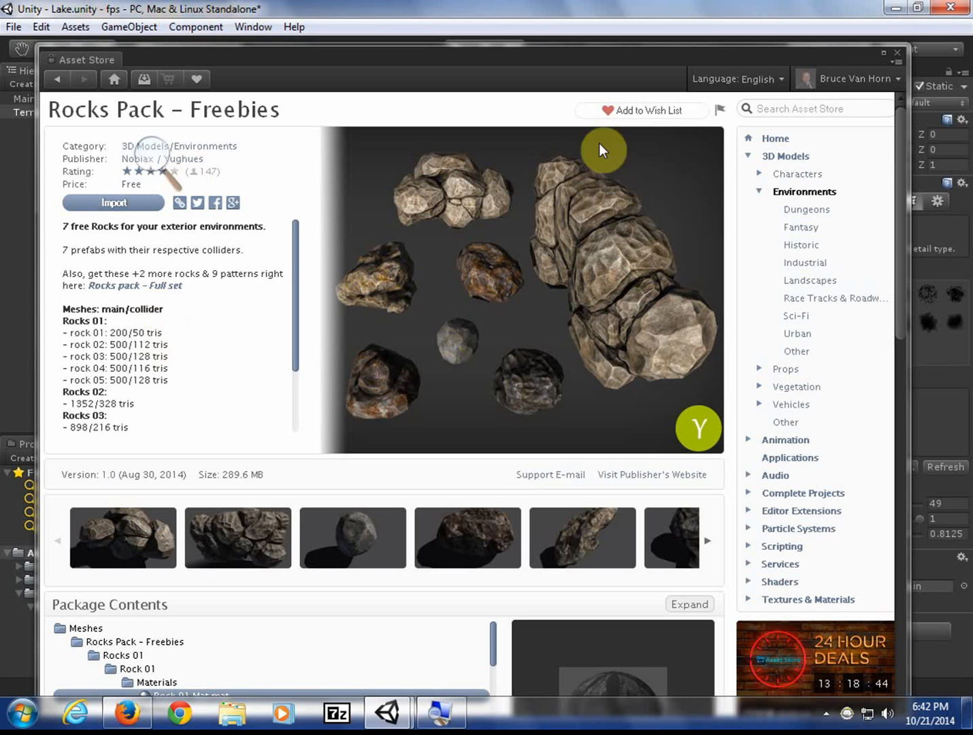
# - Close the Asset Store and add Rock 02 prefab as a detail mesh, selected for painting
pyautogui.click(901, 50)
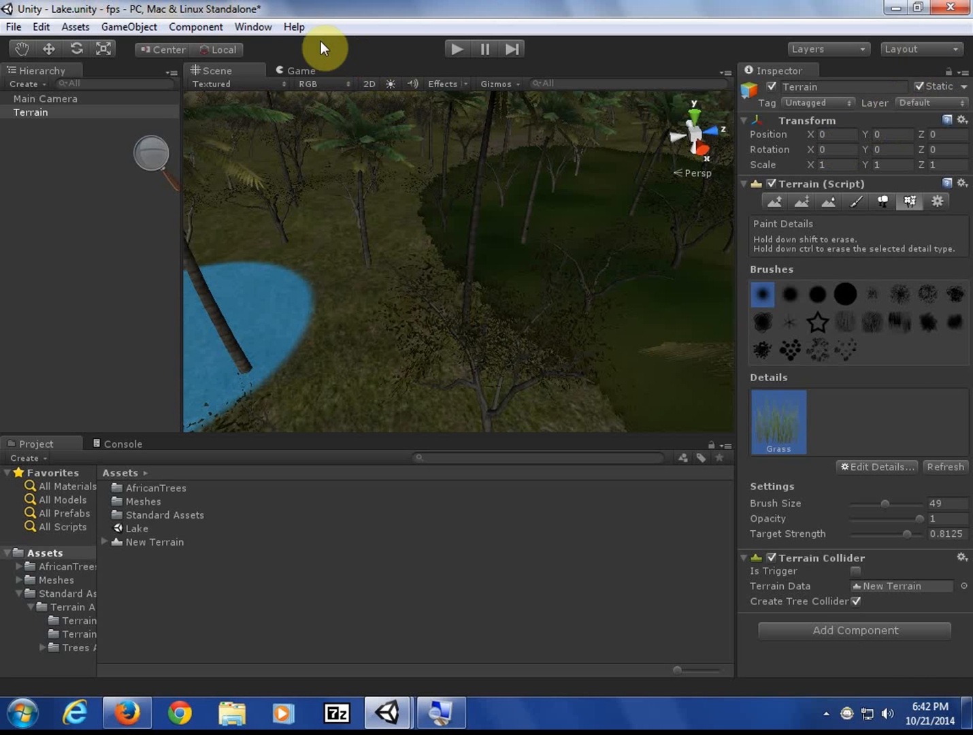
pyautogui.click(895, 466)
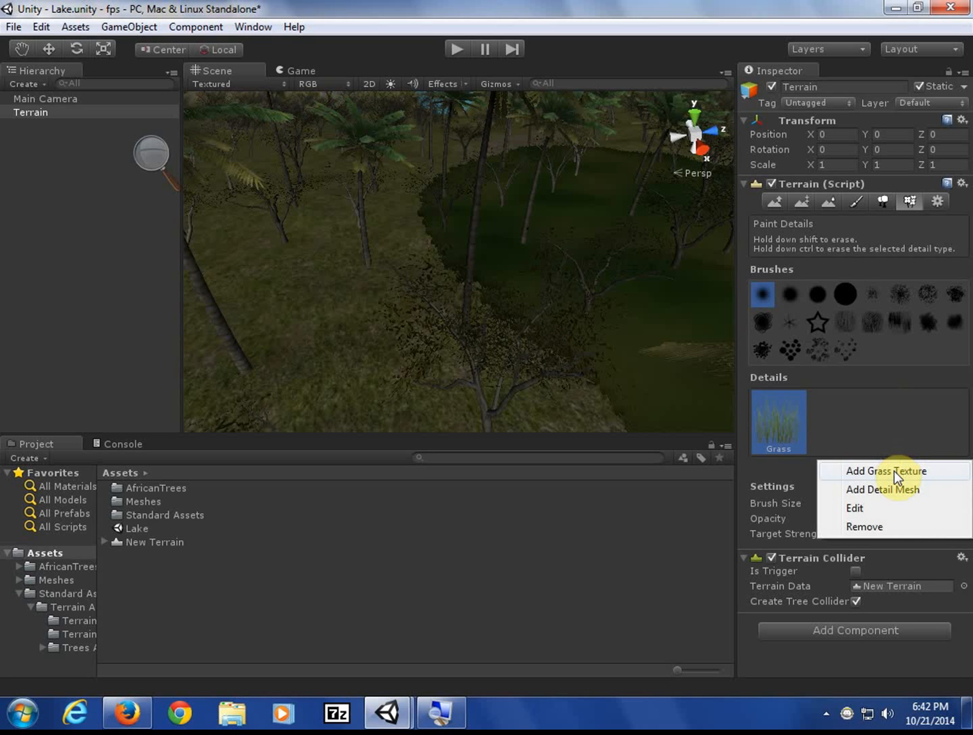
pyautogui.click(898, 490)
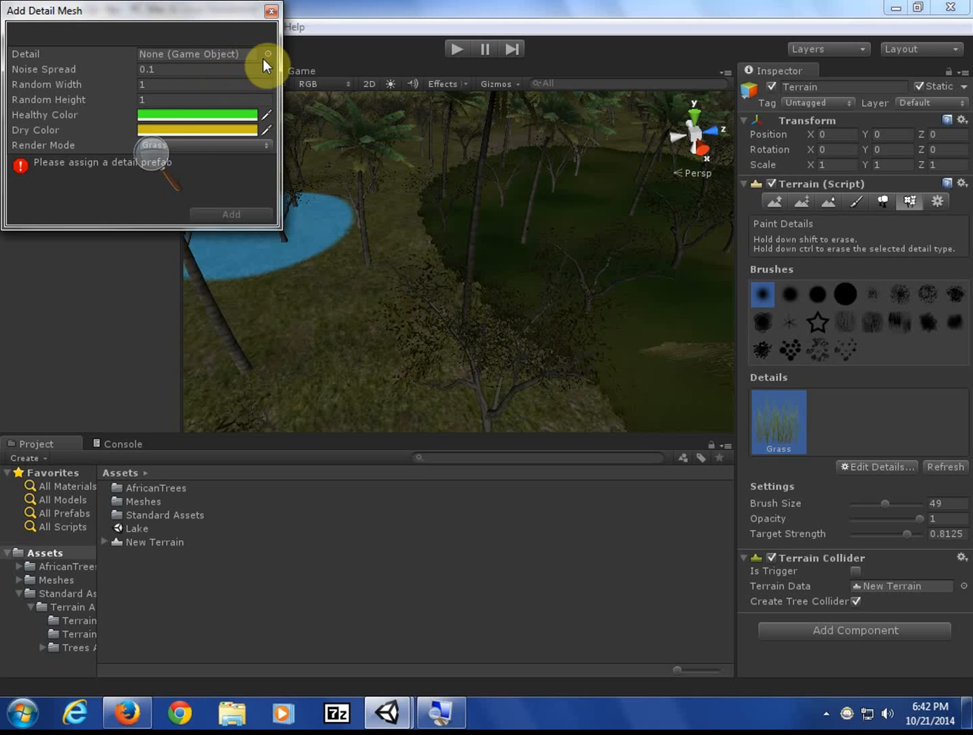
pyautogui.click(264, 55)
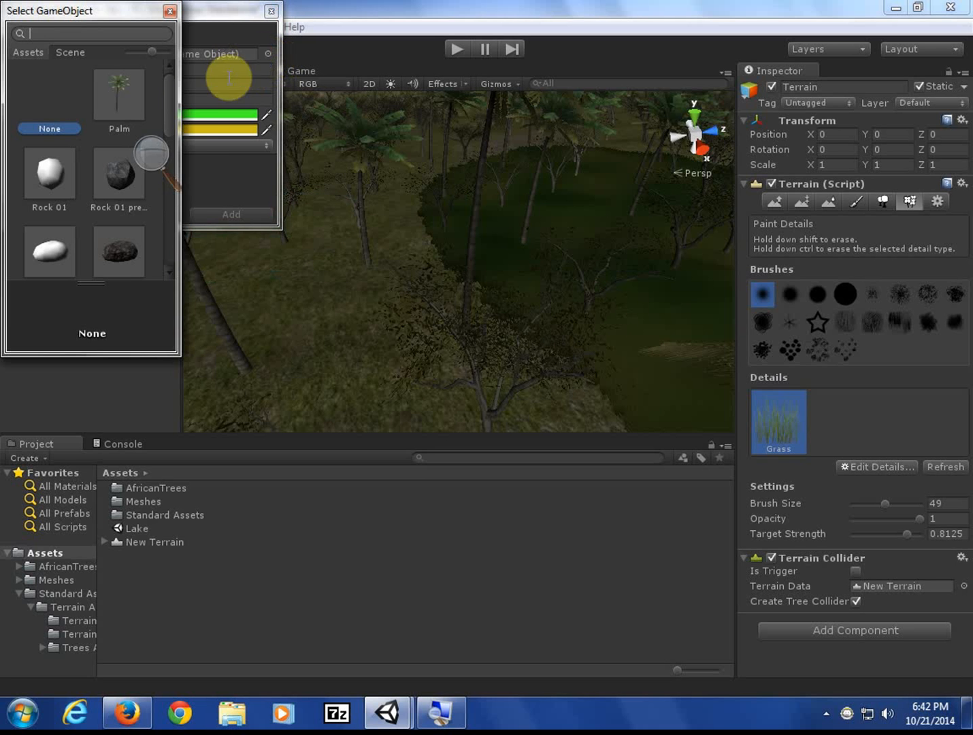
pyautogui.click(128, 251)
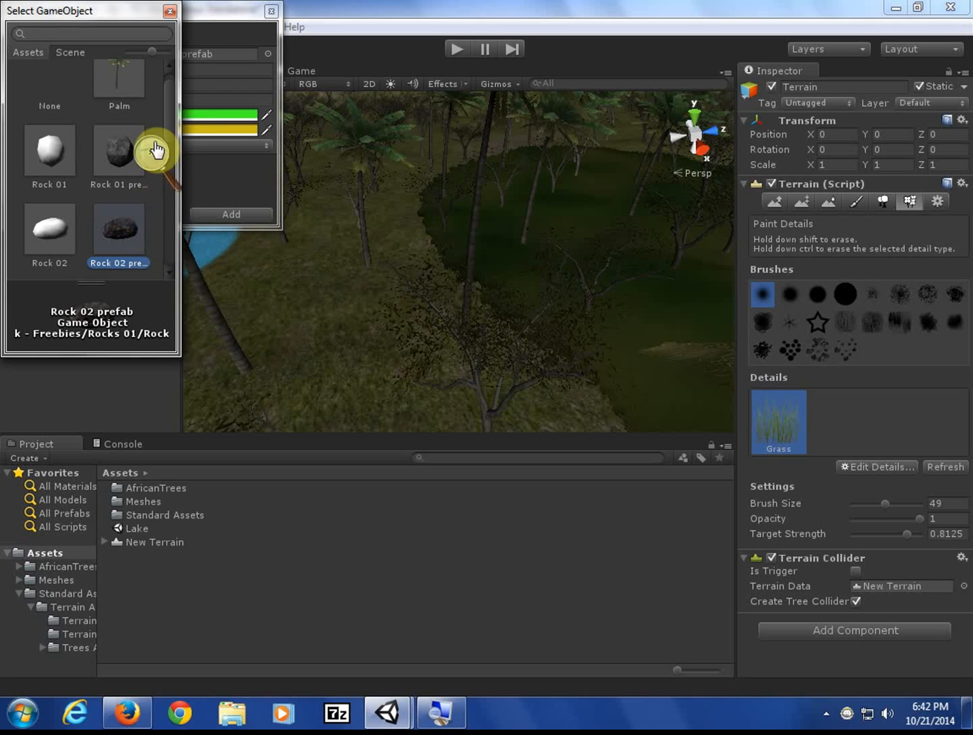
pyautogui.click(227, 208)
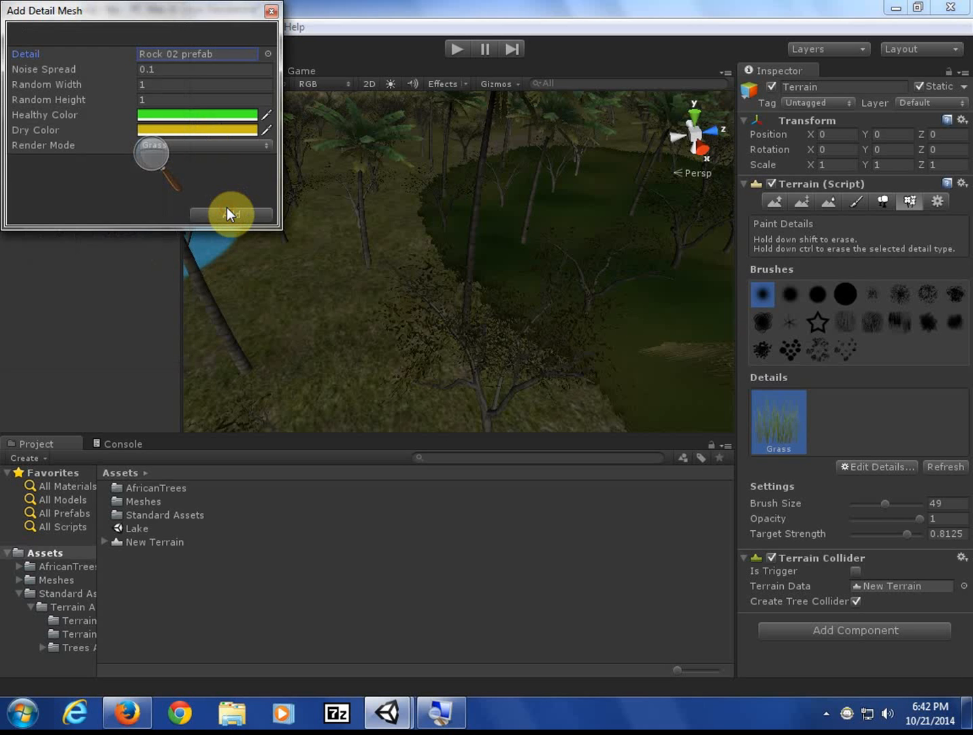
pyautogui.click(227, 207)
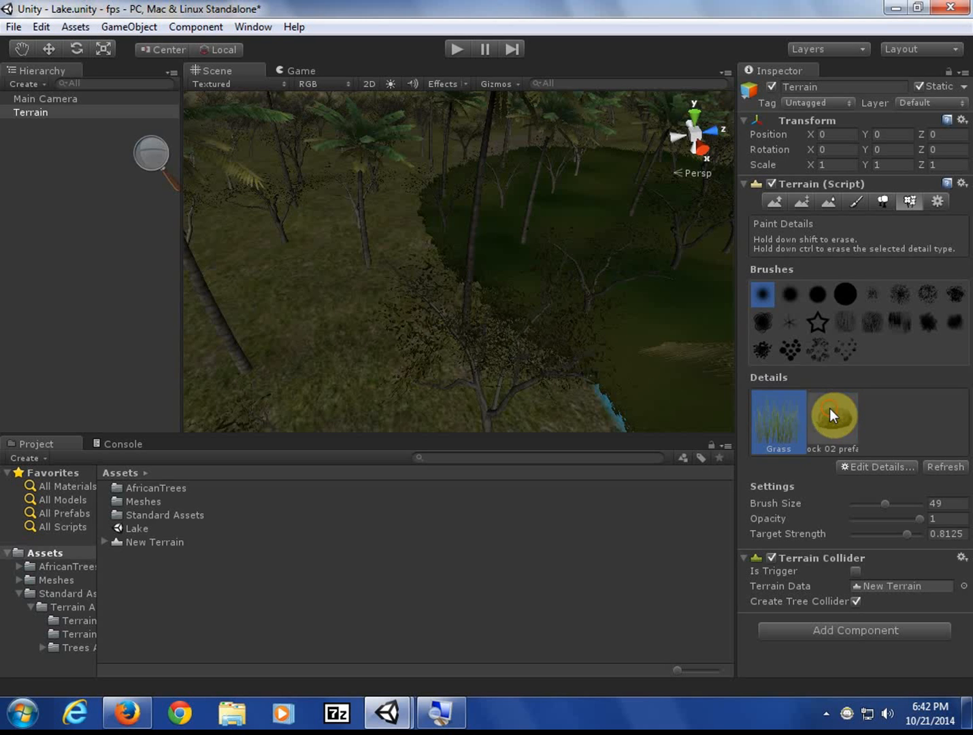
pyautogui.click(830, 409)
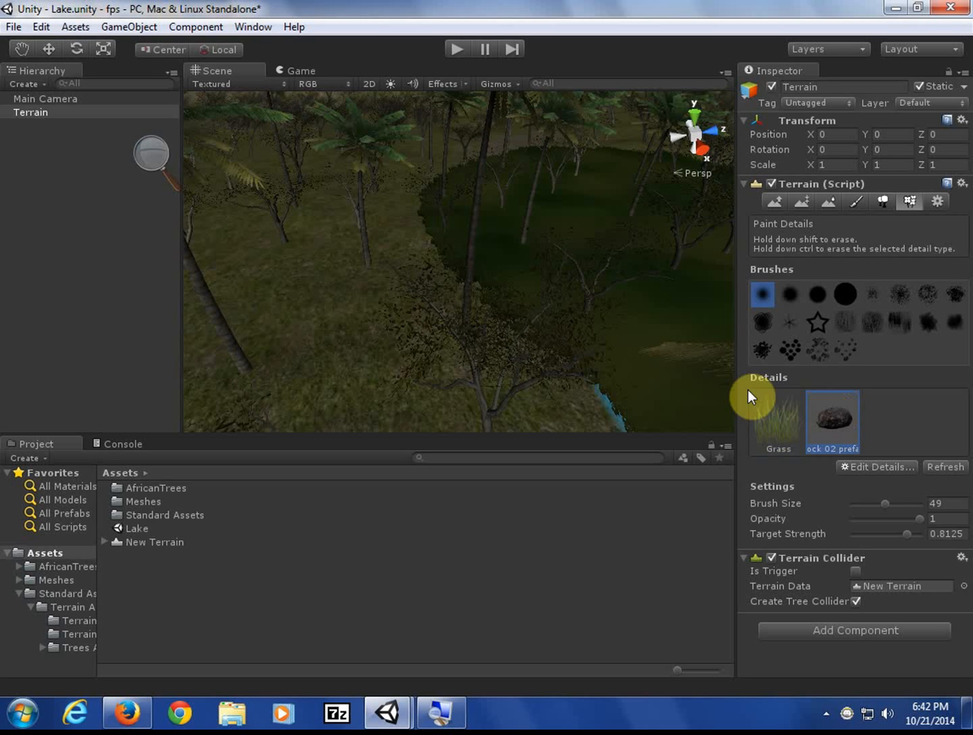
# - Undo the green rock-detail painting, then select the Rock 02 detail and open Edit Details
pyautogui.click(369, 297)
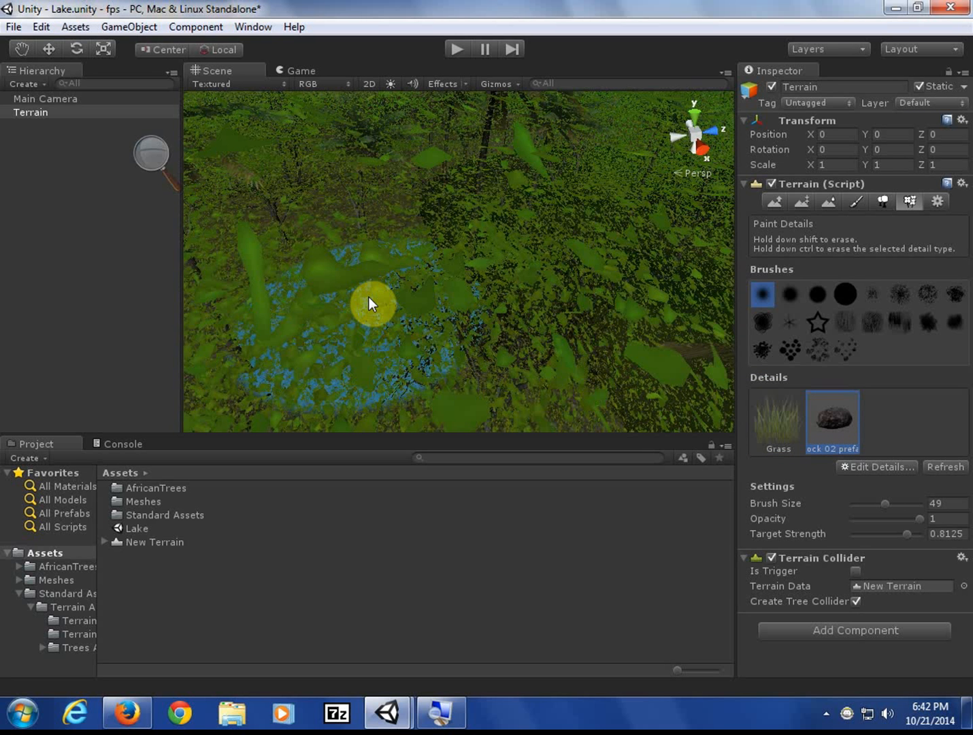
pyautogui.scroll(-5, 373, 305)
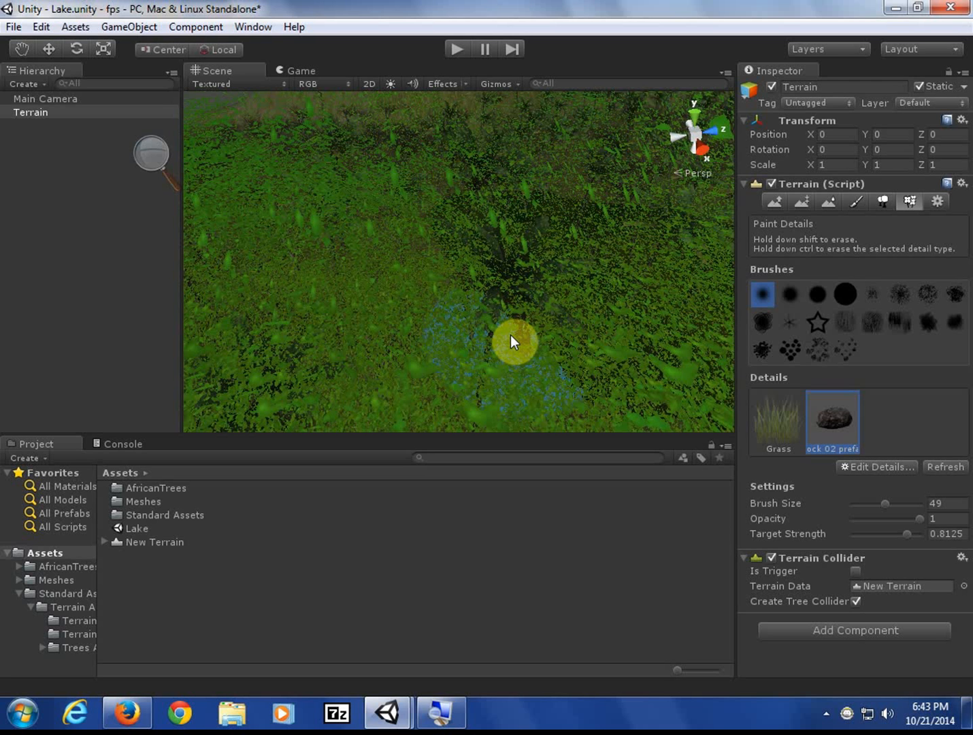
pyautogui.press('z')
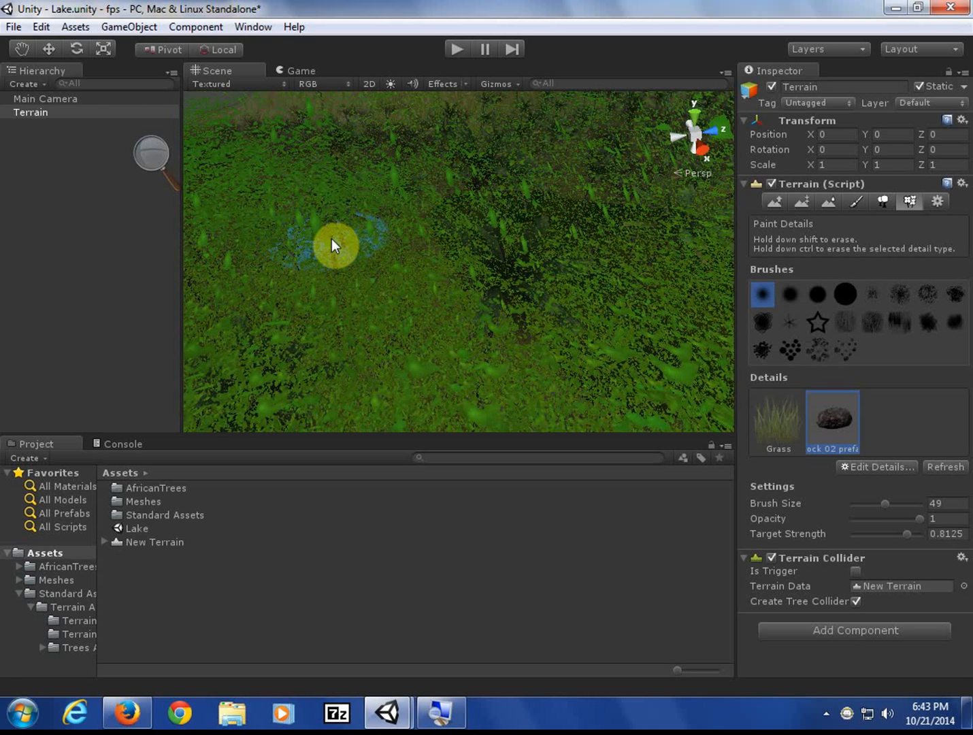
pyautogui.press('z')
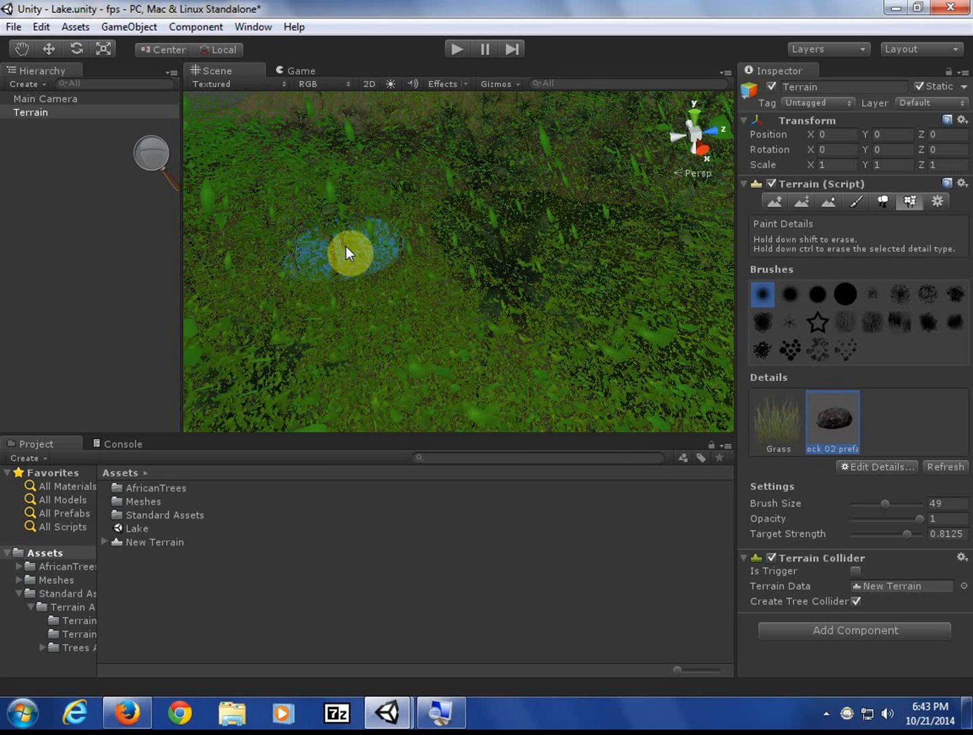
pyautogui.hotkey('ctrl', 'z')
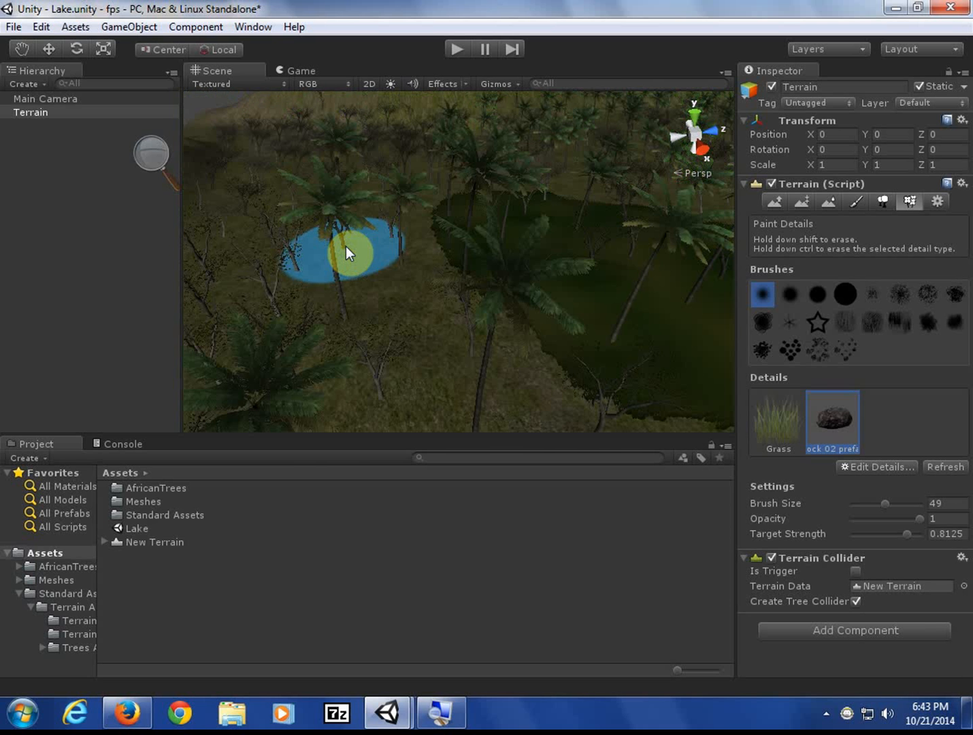
pyautogui.click(842, 424)
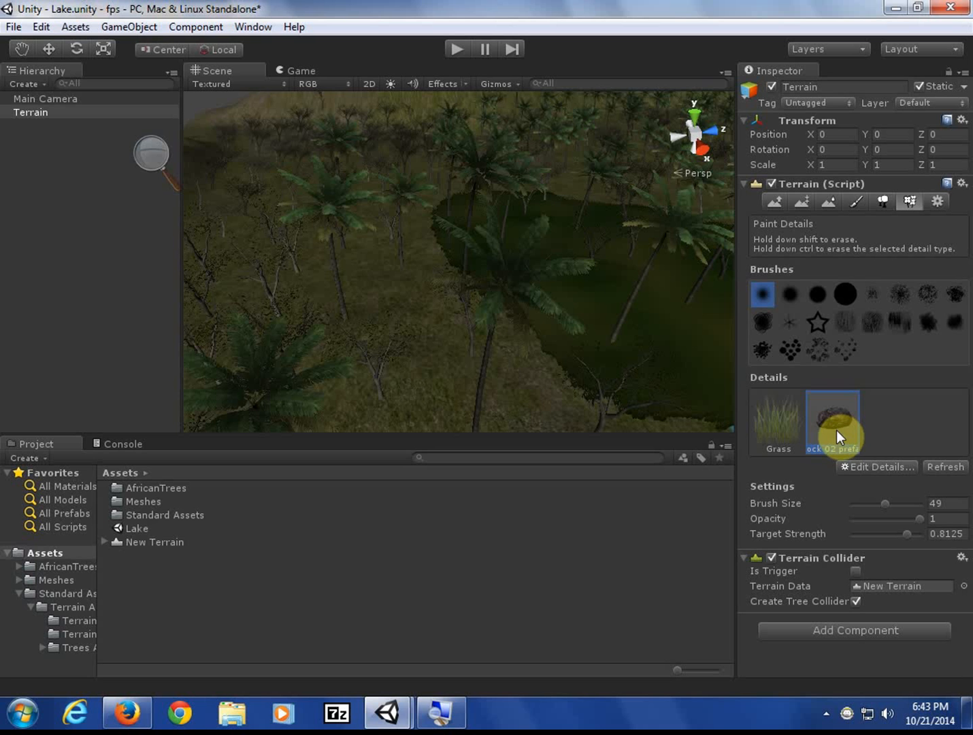
pyautogui.click(873, 466)
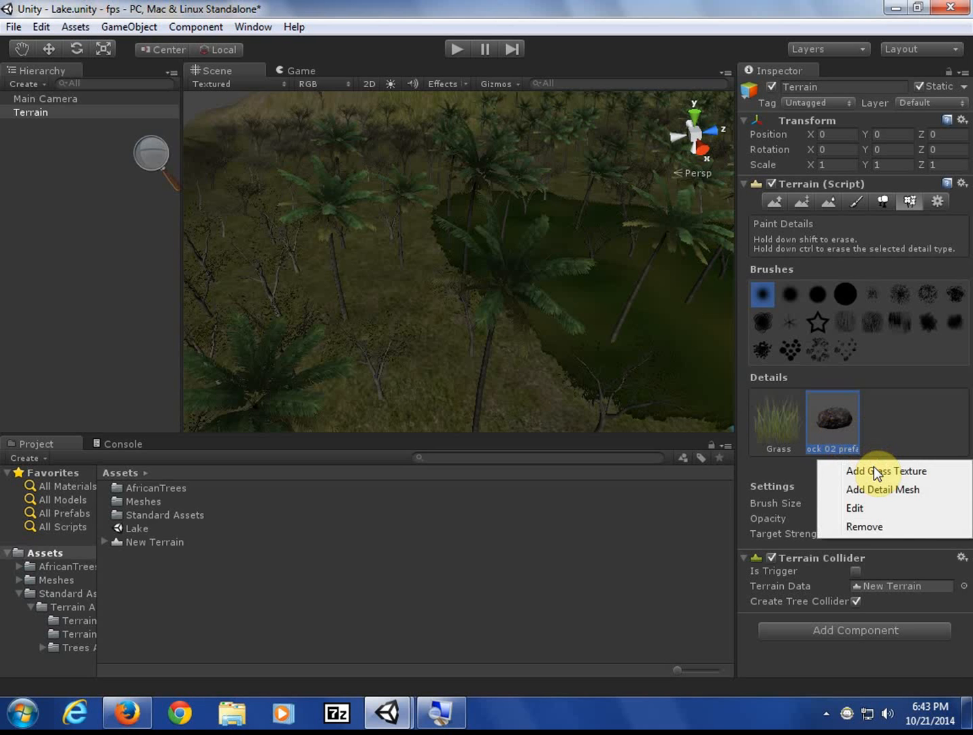
# - Set the Rock 02 detail's Render Mode to VertexLit and apply it
pyautogui.click(874, 507)
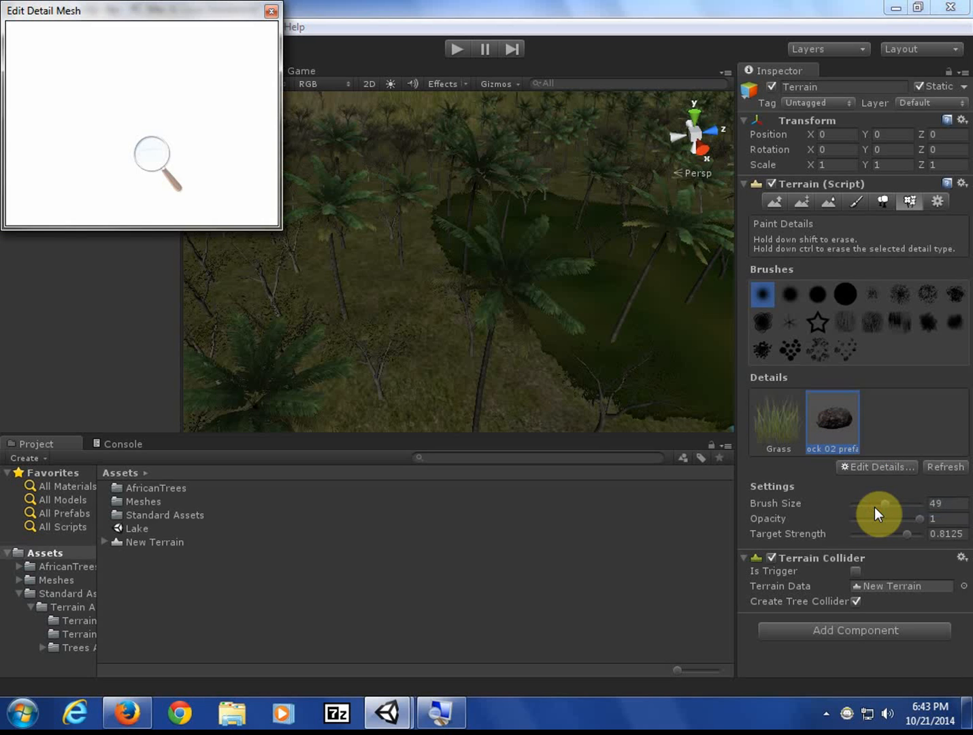
pyautogui.moveTo(145, 14); pyautogui.dragTo(372, 143)
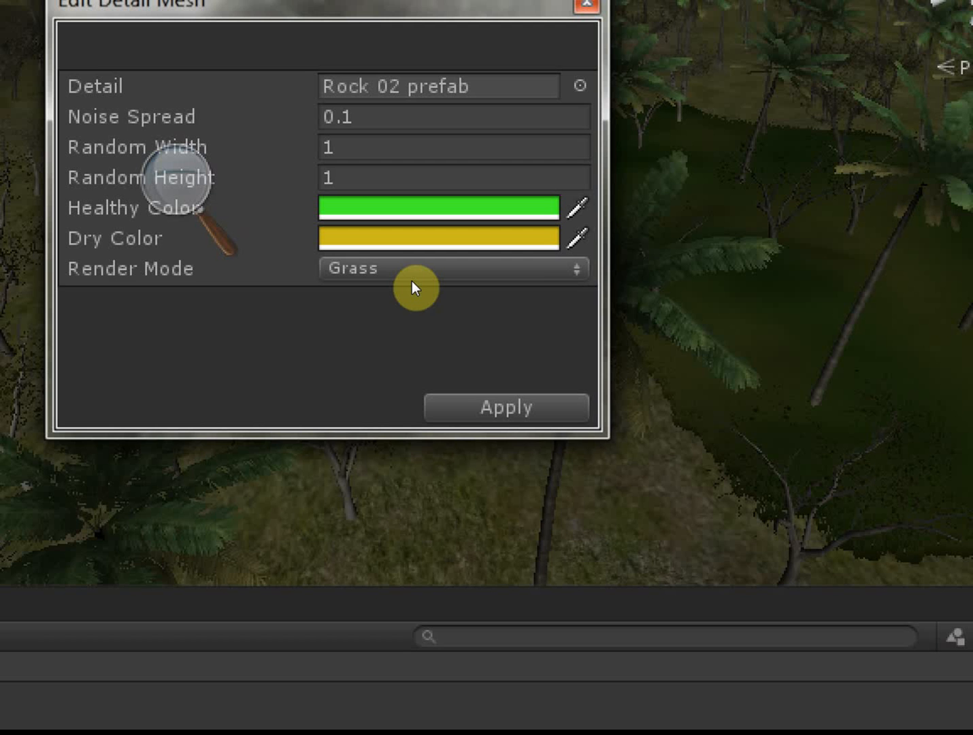
pyautogui.click(406, 278)
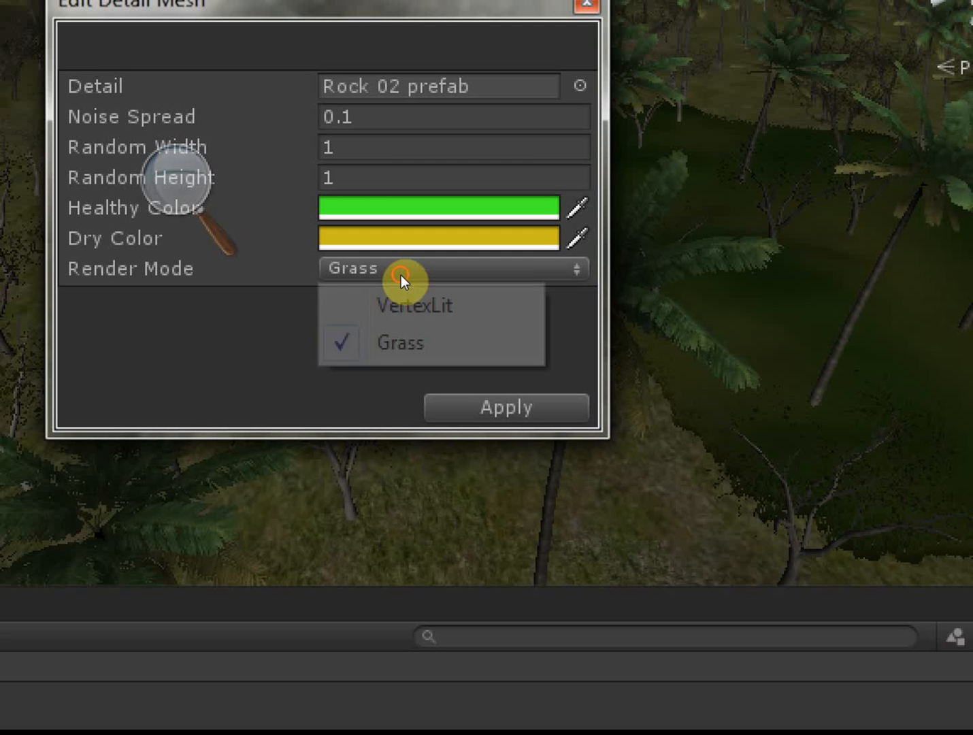
pyautogui.click(426, 300)
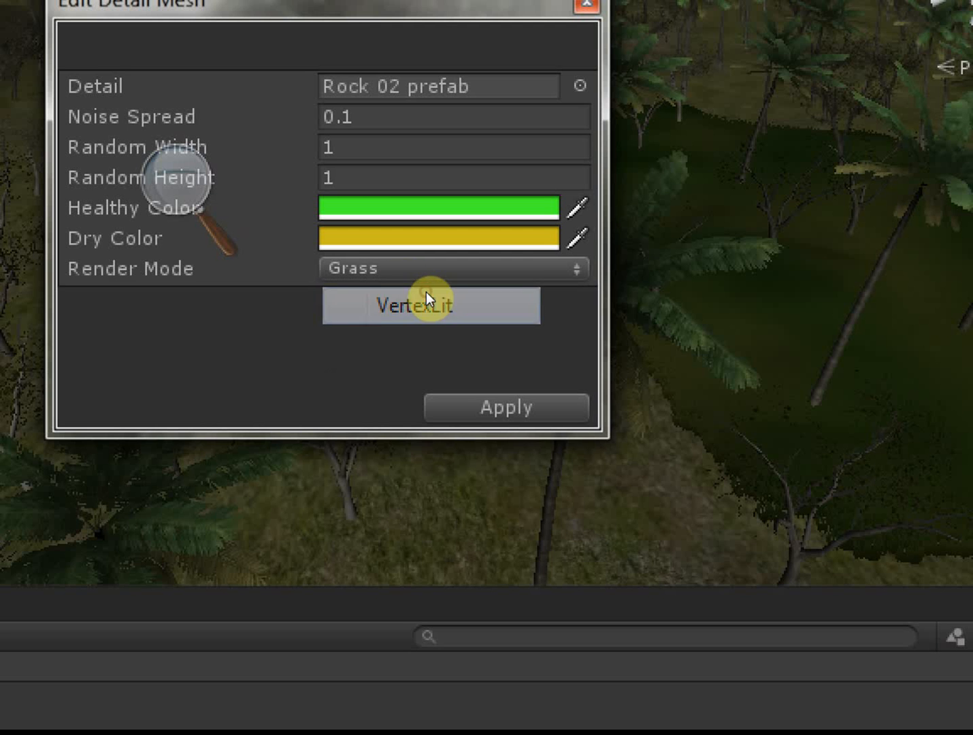
pyautogui.click(462, 342)
# - Test-paint a rock patch on the terrain, then undo it
pyautogui.click(373, 301)
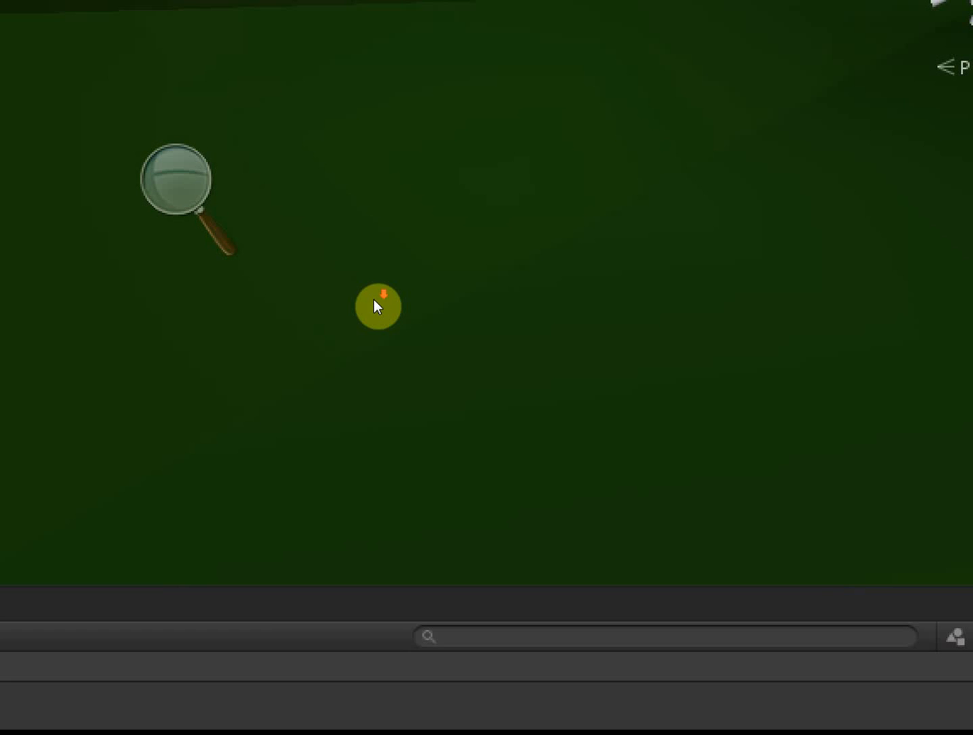
pyautogui.scroll(-3, 380, 308)
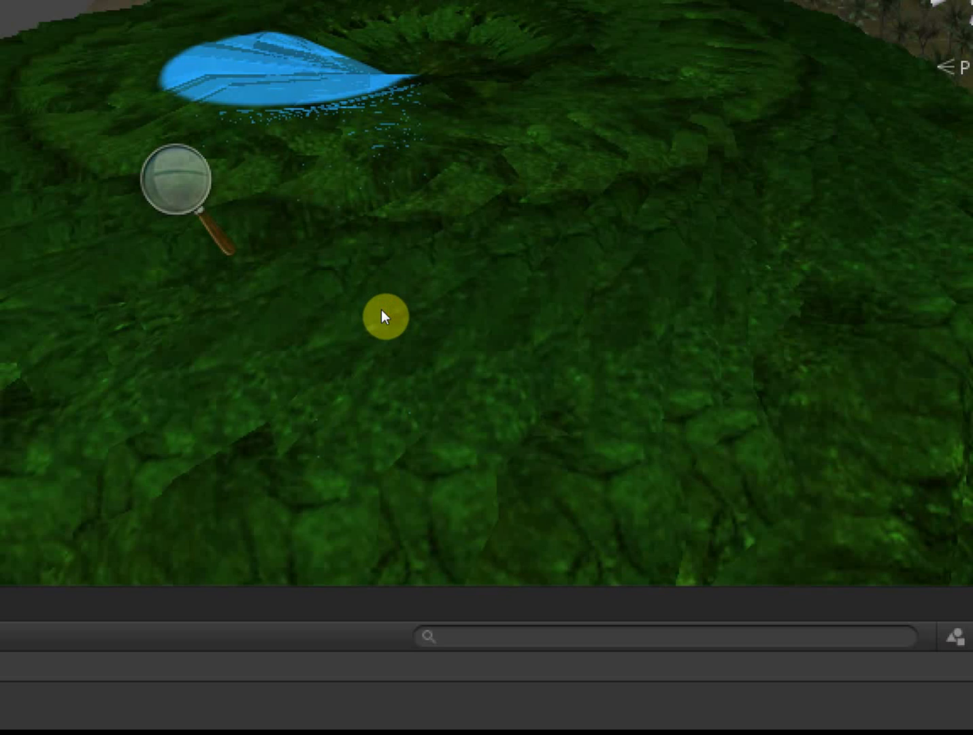
pyautogui.scroll(-6, 382, 311)
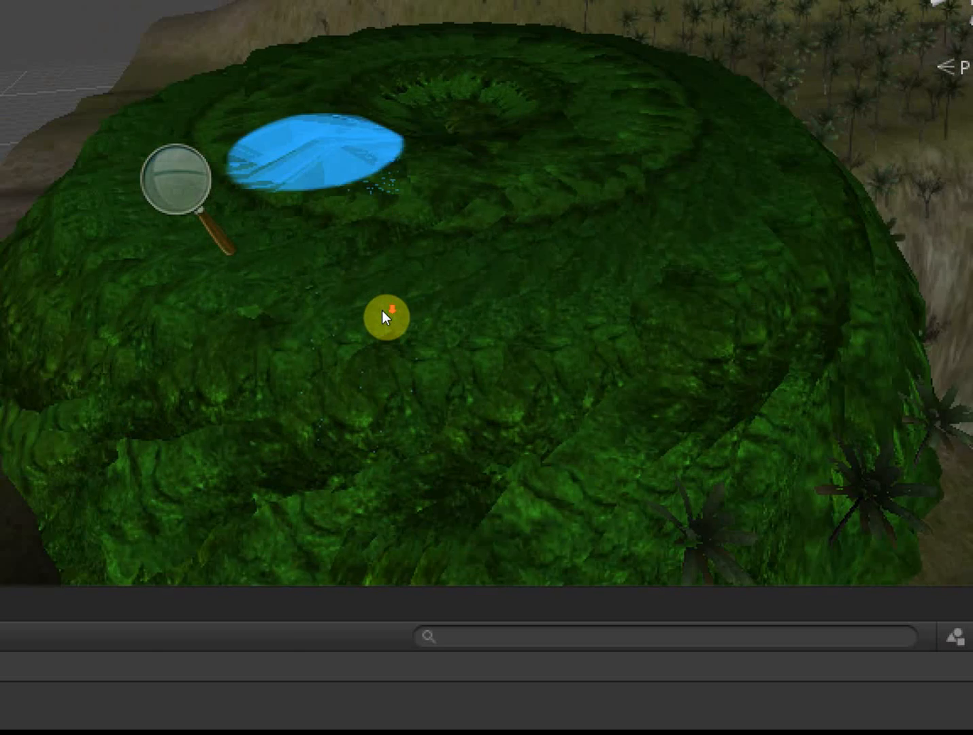
pyautogui.scroll(-3, 382, 311)
pyautogui.scroll(2, 385, 311)
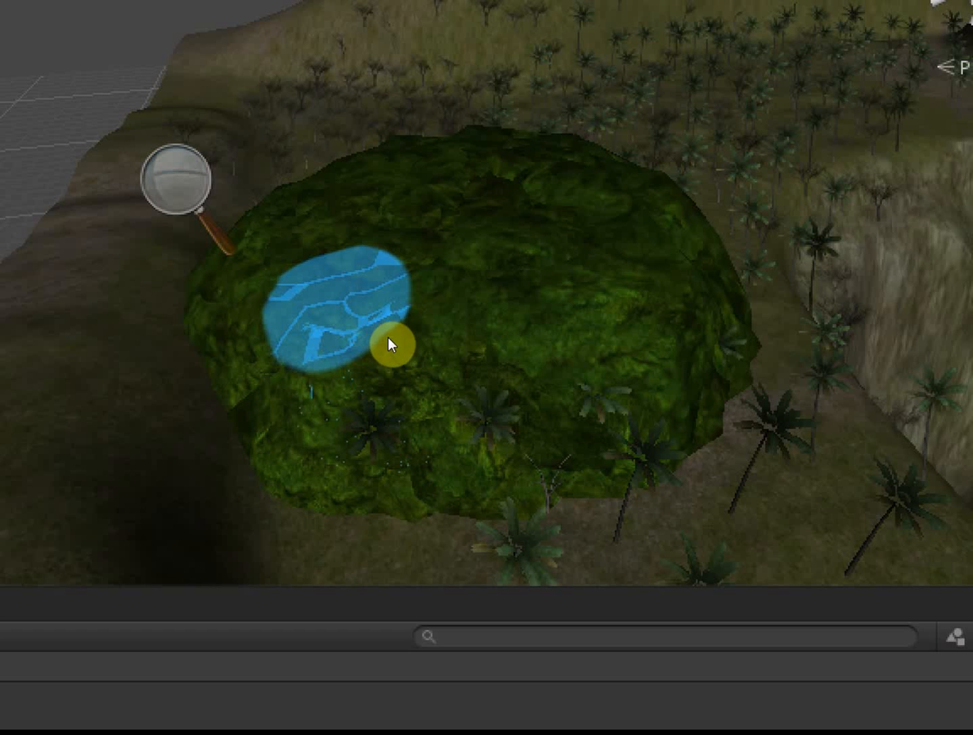
pyautogui.hotkey('ctrl', 'z')
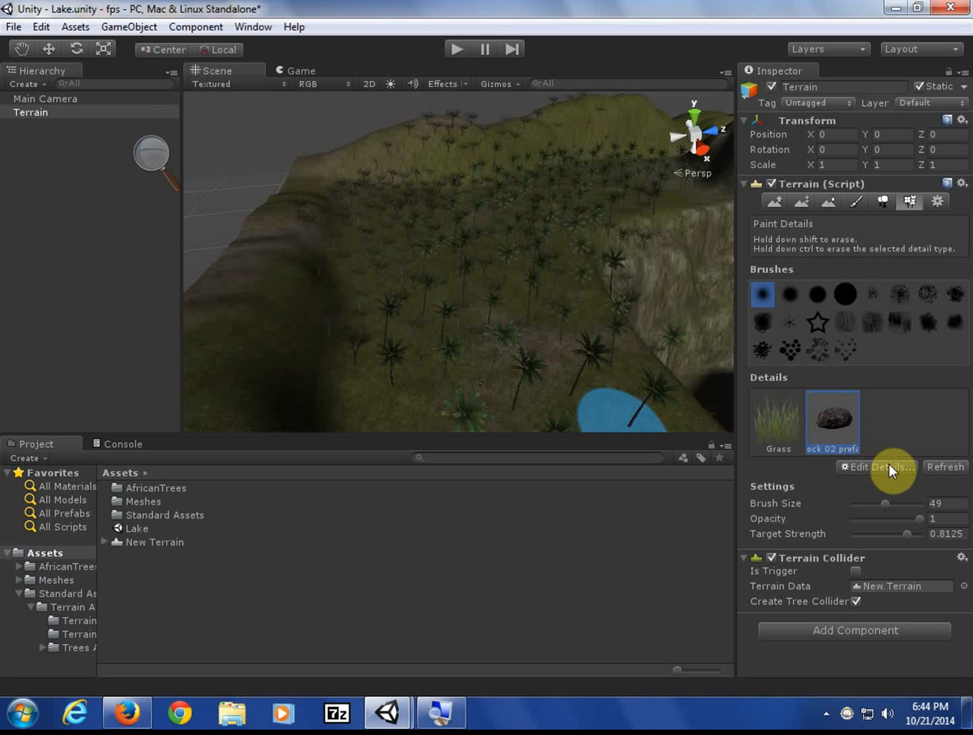
# - Set the rock detail's Healthy Color to dark grey and Dry Color to grey, then apply
pyautogui.click(890, 467)
pyautogui.click(878, 507)
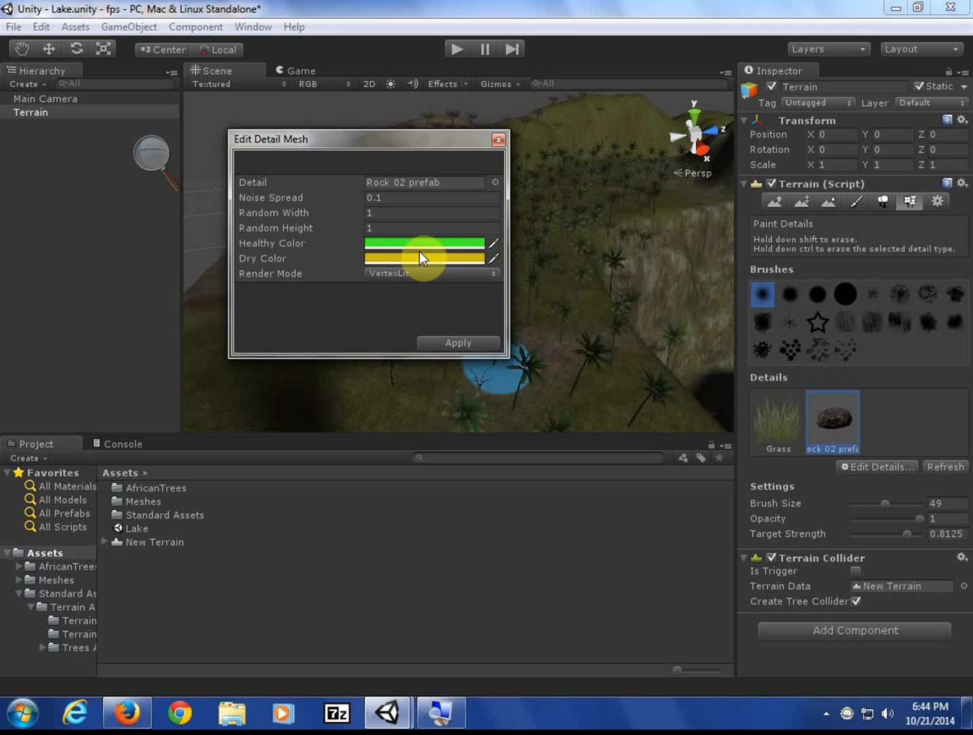
pyautogui.click(416, 246)
pyautogui.moveTo(118, 178); pyautogui.dragTo(34, 202)
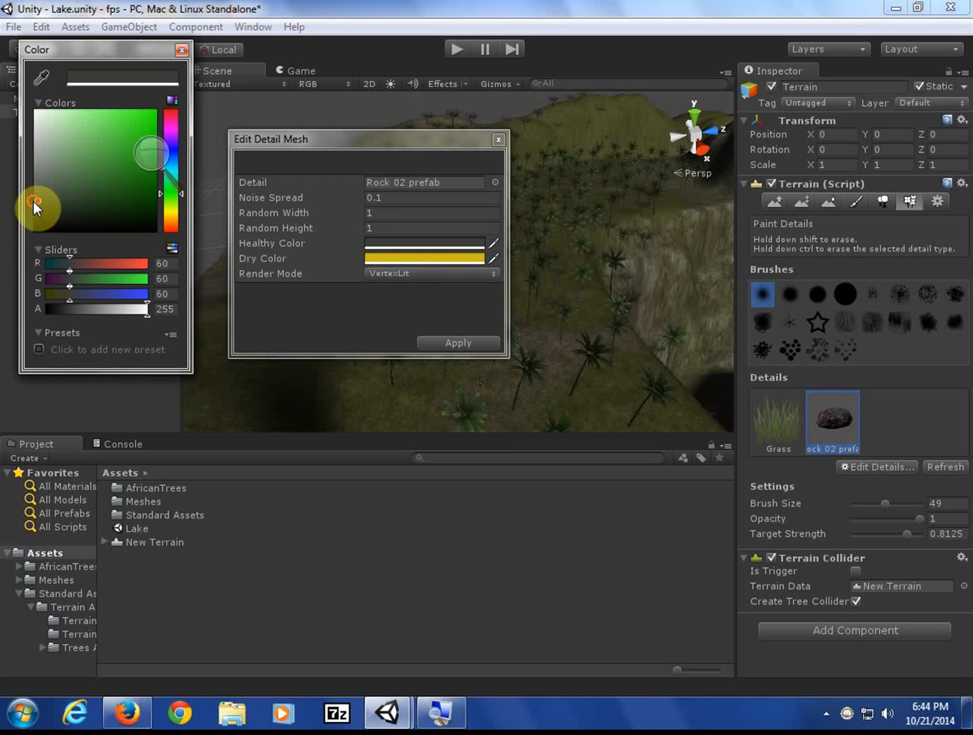
pyautogui.click(386, 258)
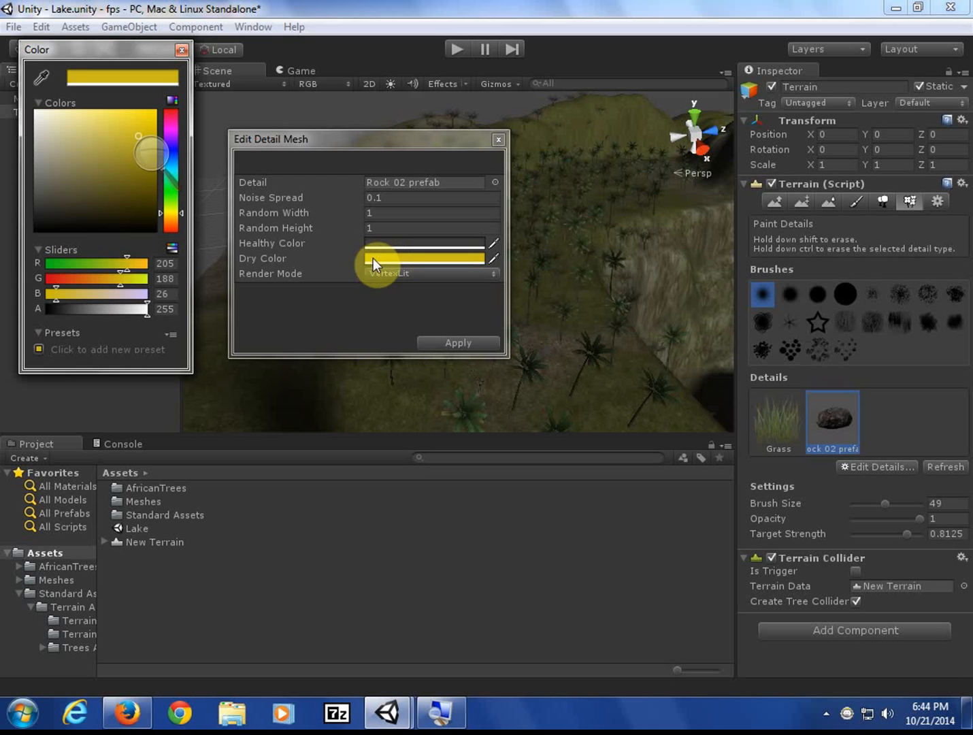
pyautogui.moveTo(59, 195)
pyautogui.mouseDown()
pyautogui.moveTo(47, 192)
pyautogui.moveTo(41, 173)
pyautogui.mouseUp()
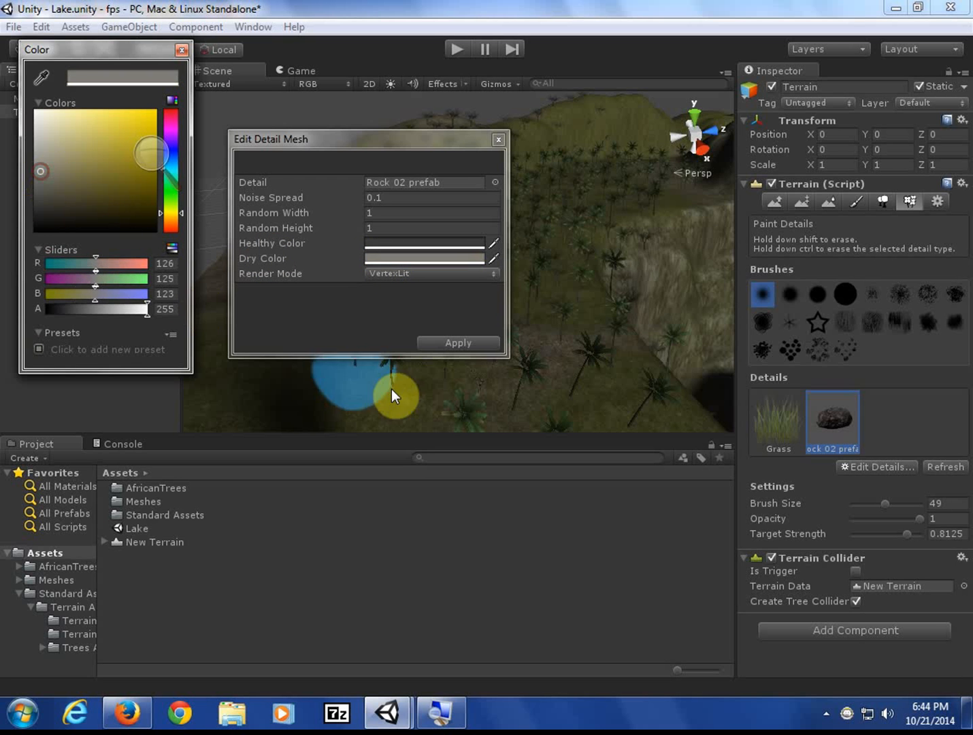
pyautogui.click(464, 341)
pyautogui.click(464, 341)
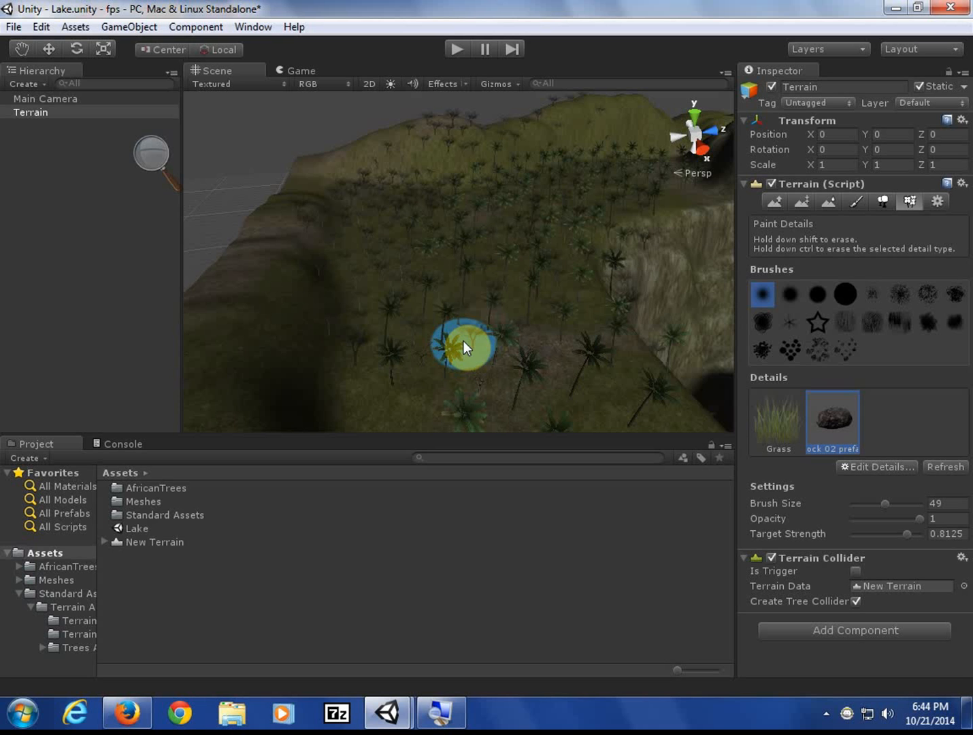
# - Test-paint dark rocks on the palm slope, then undo the oversized painting
pyautogui.click(420, 368)
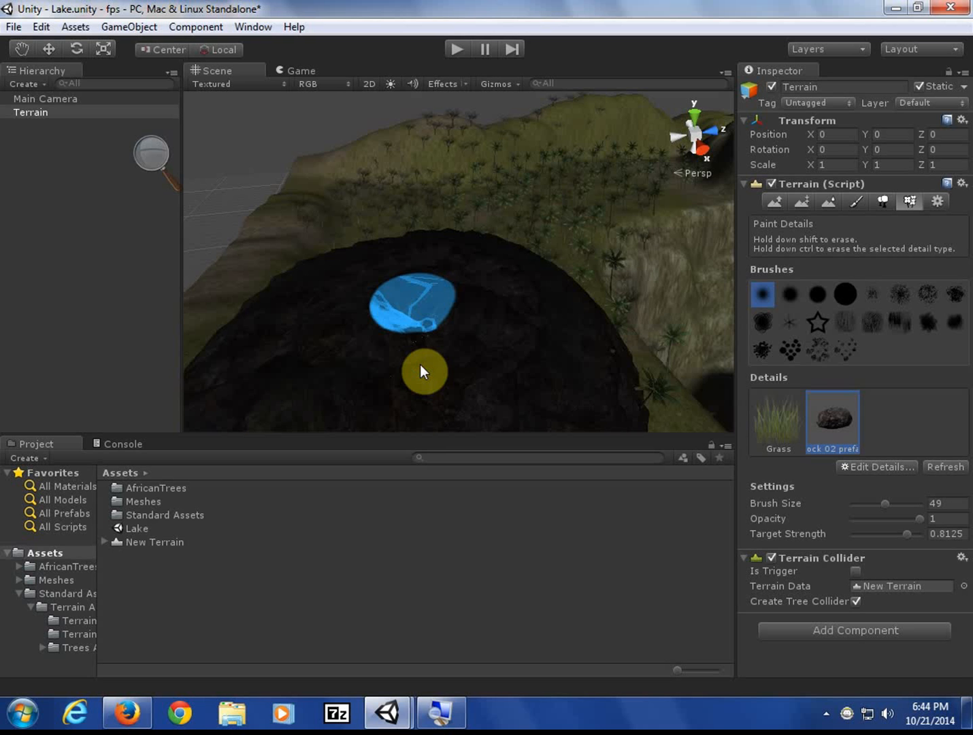
pyautogui.click(422, 296)
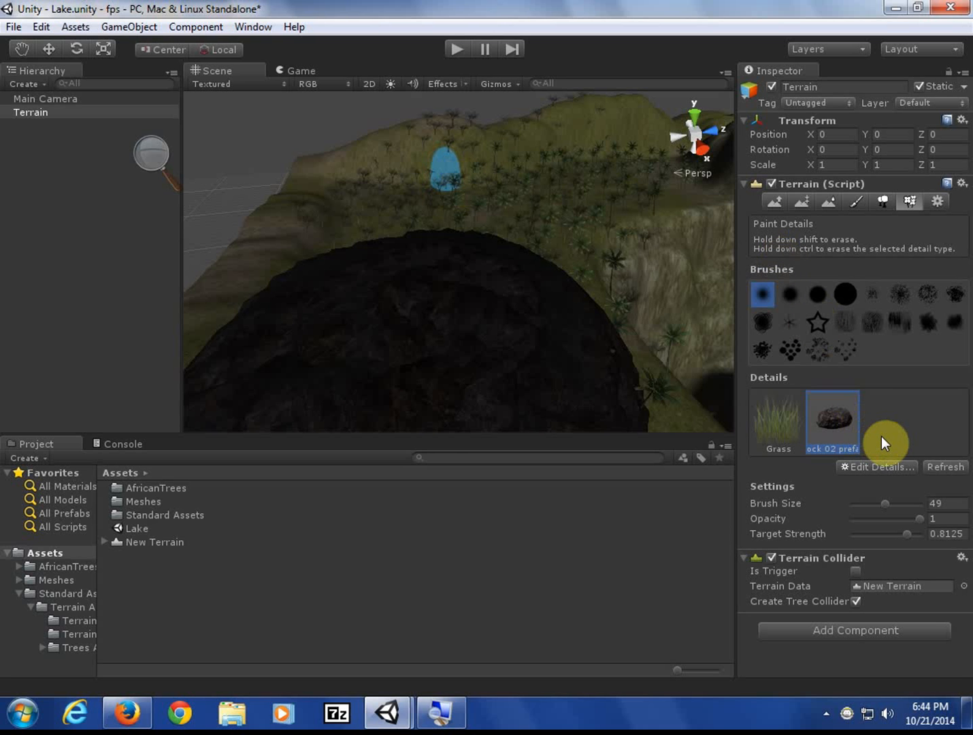
pyautogui.hotkey('ctrl', 'z')
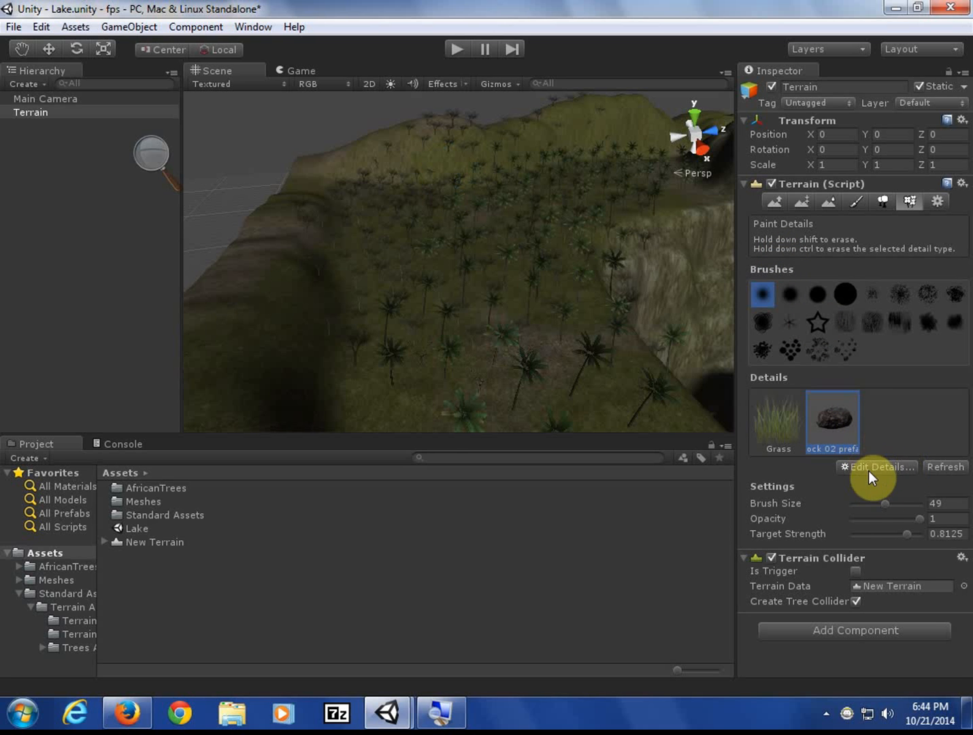
# - Shrink the detail Brush Size from 49 toward 6, test-painting rocks and undoing each test
pyautogui.moveTo(886, 503)
pyautogui.mouseDown()
pyautogui.moveTo(843, 505)
pyautogui.moveTo(861, 504)
pyautogui.mouseUp()
pyautogui.click(518, 355)
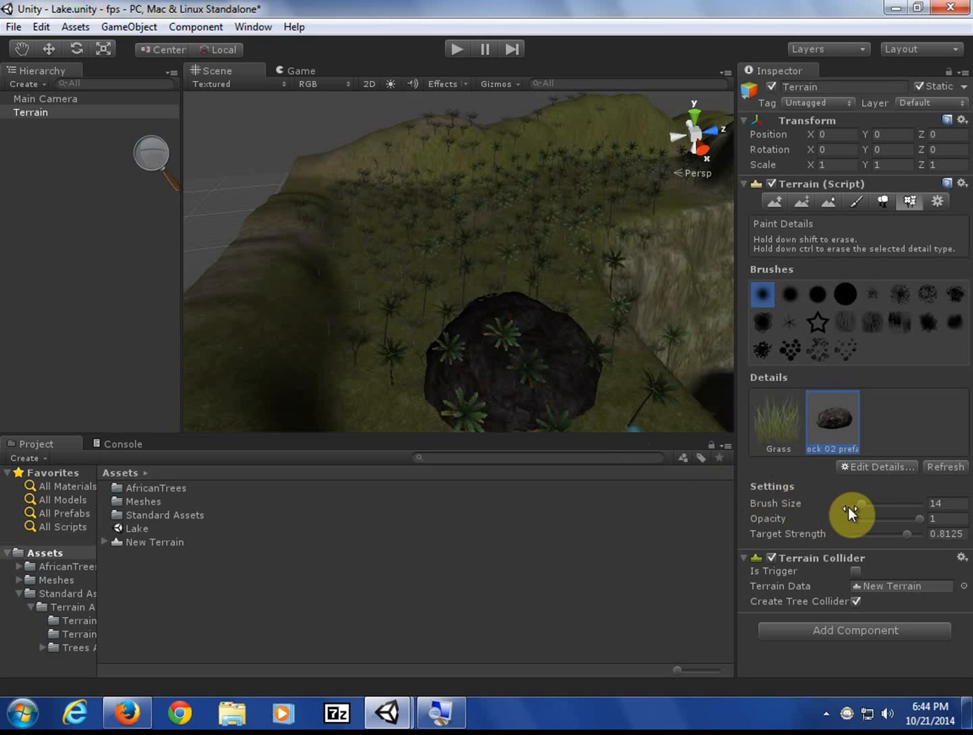
pyautogui.moveTo(861, 504); pyautogui.dragTo(857, 503)
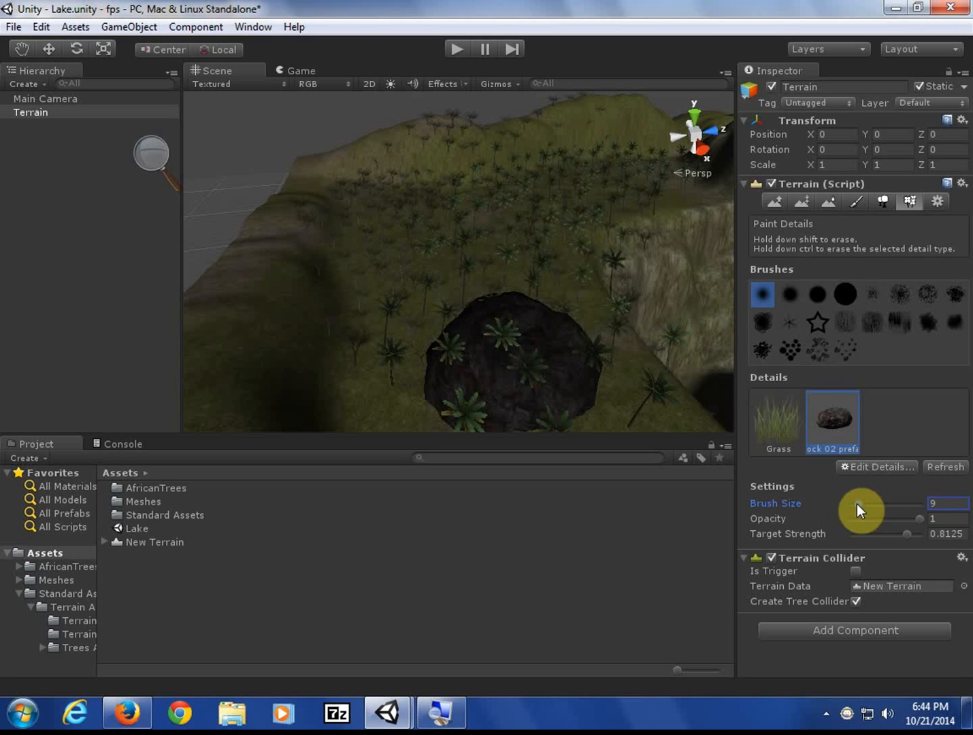
pyautogui.click(504, 273)
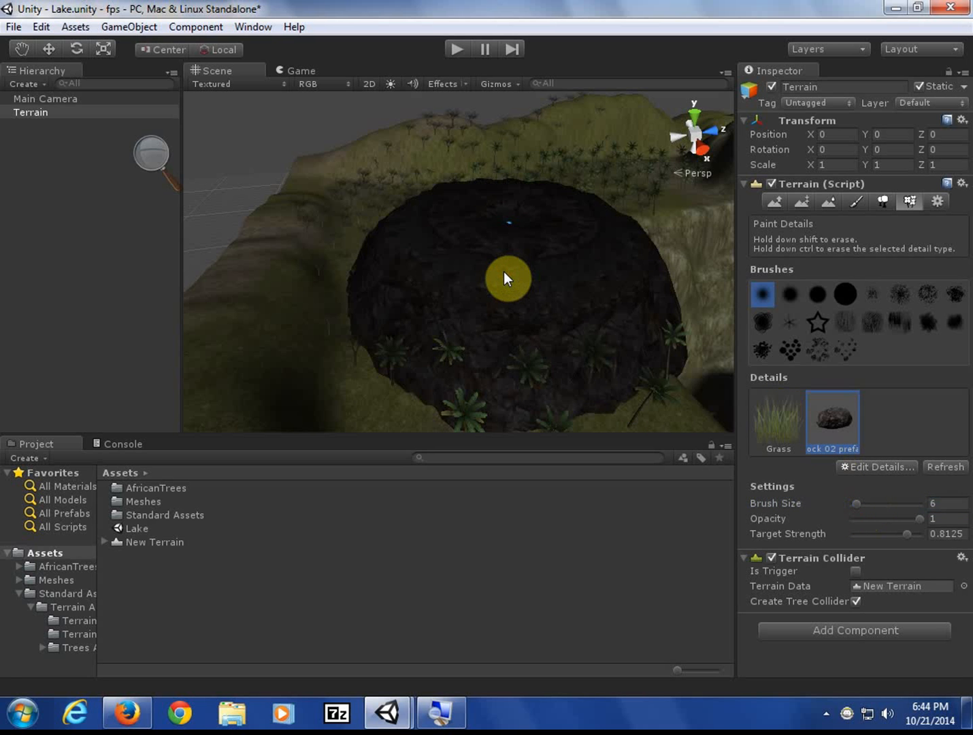
pyautogui.hotkey('ctrl', 'z')
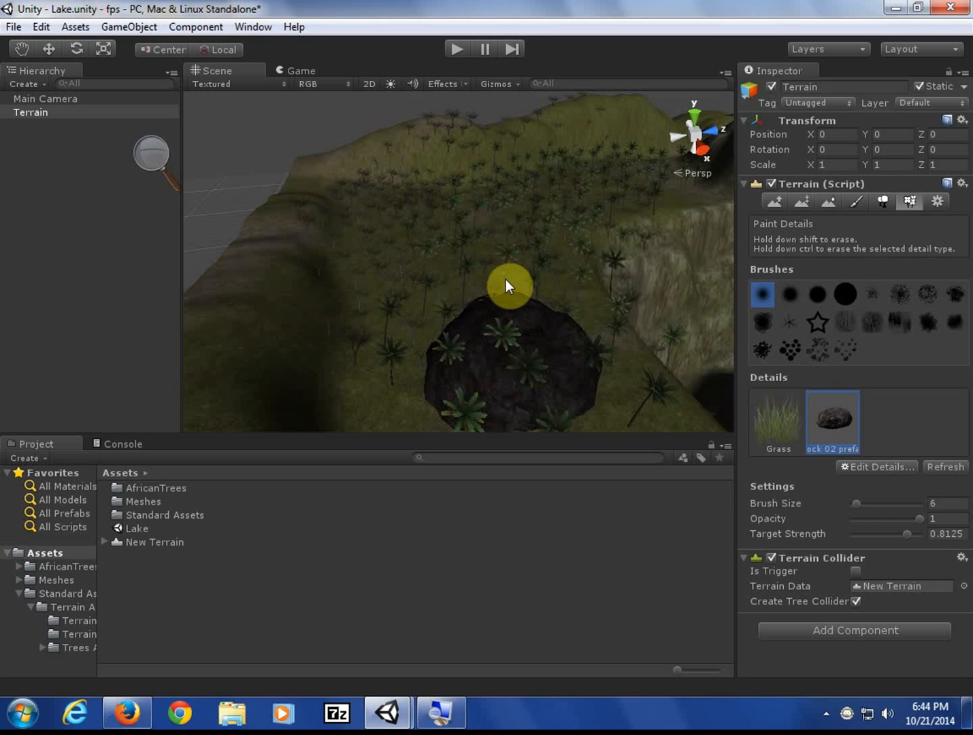
pyautogui.hotkey('ctrl', 'z')
pyautogui.click(568, 374)
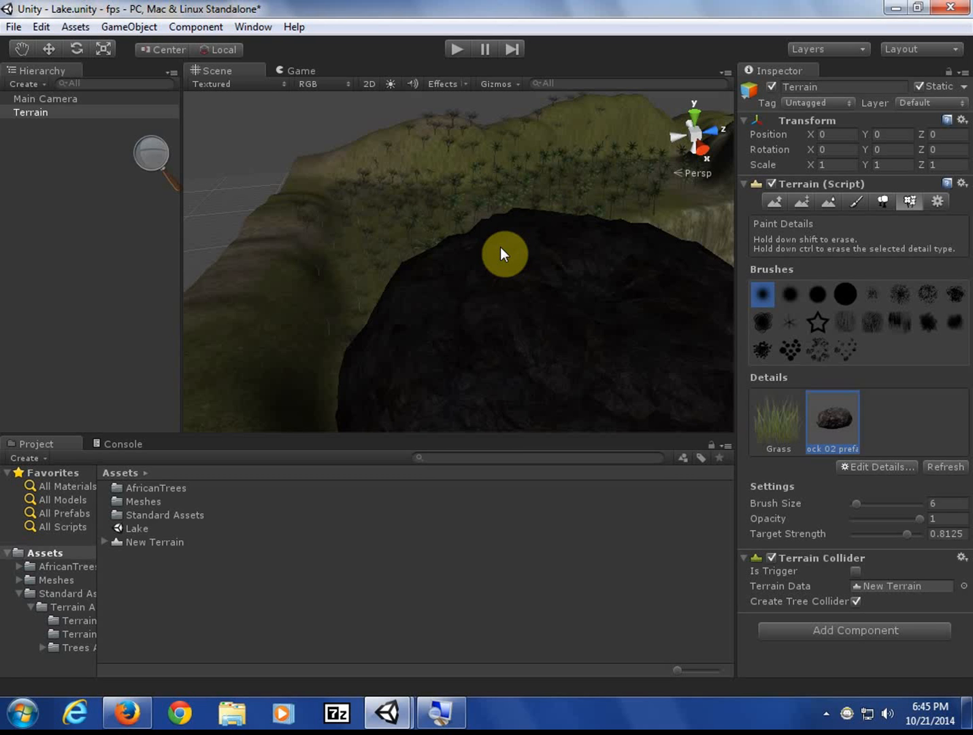
pyautogui.hotkey('ctrl', 'z')
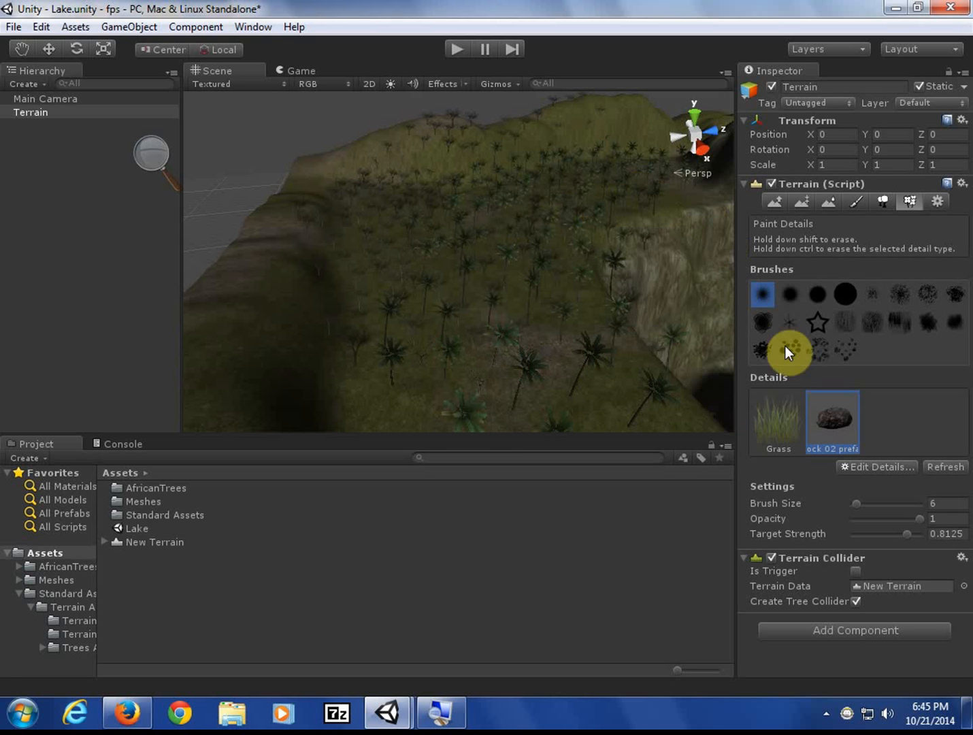
pyautogui.click(895, 467)
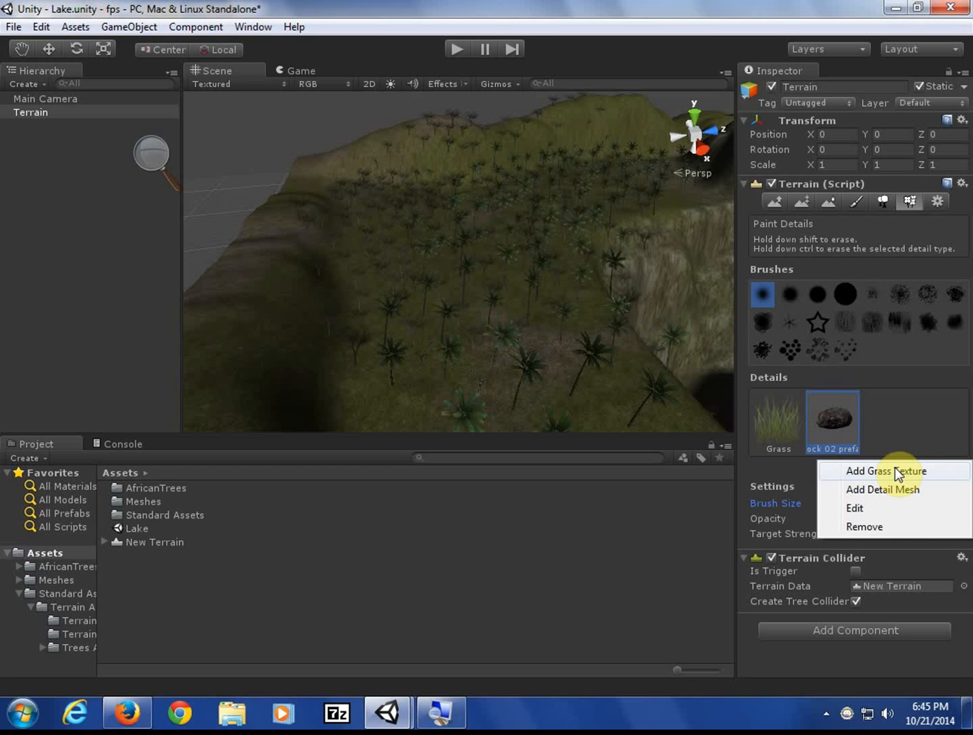
pyautogui.click(525, 234)
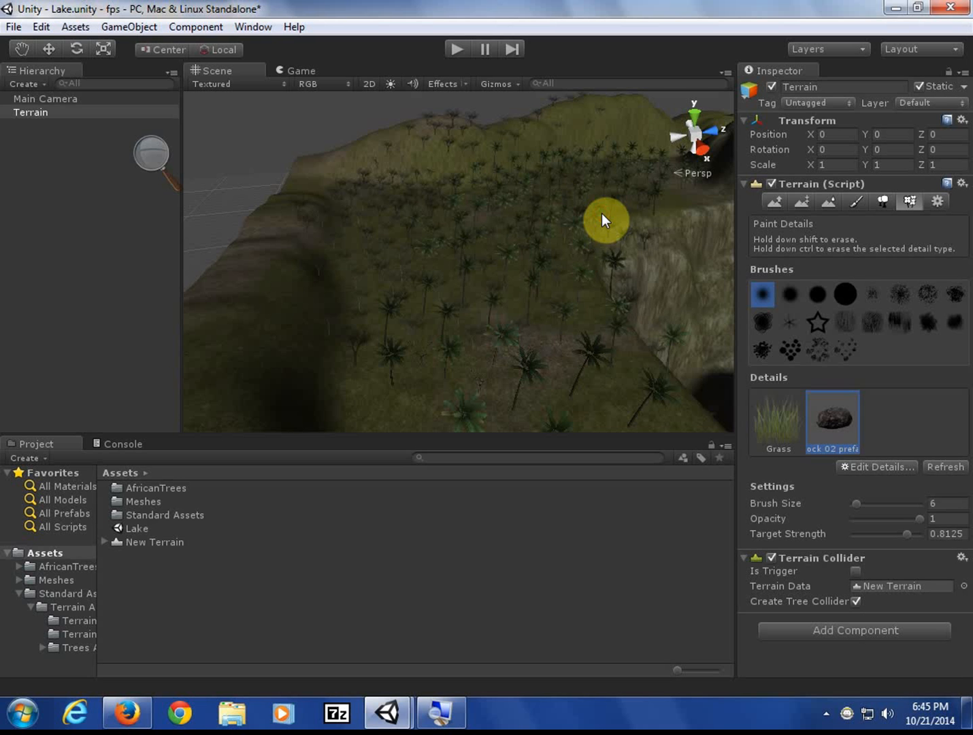
pyautogui.click(569, 264)
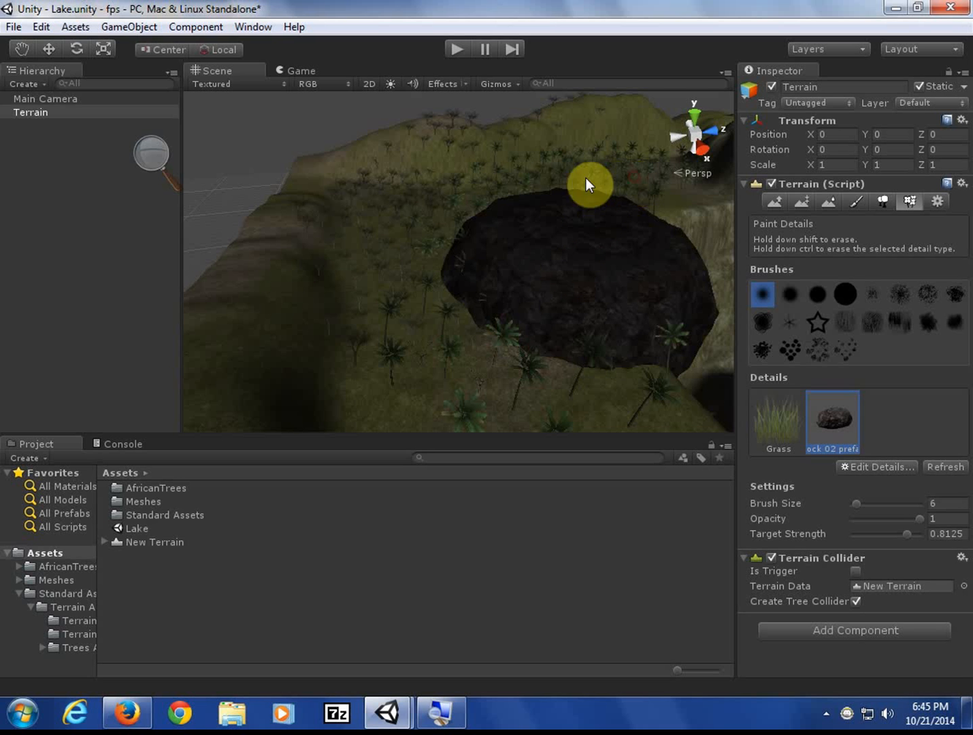
pyautogui.moveTo(375, 247)
pyautogui.mouseDown()
pyautogui.moveTo(263, 398)
pyautogui.moveTo(477, 380)
pyautogui.moveTo(554, 185)
pyautogui.mouseUp()
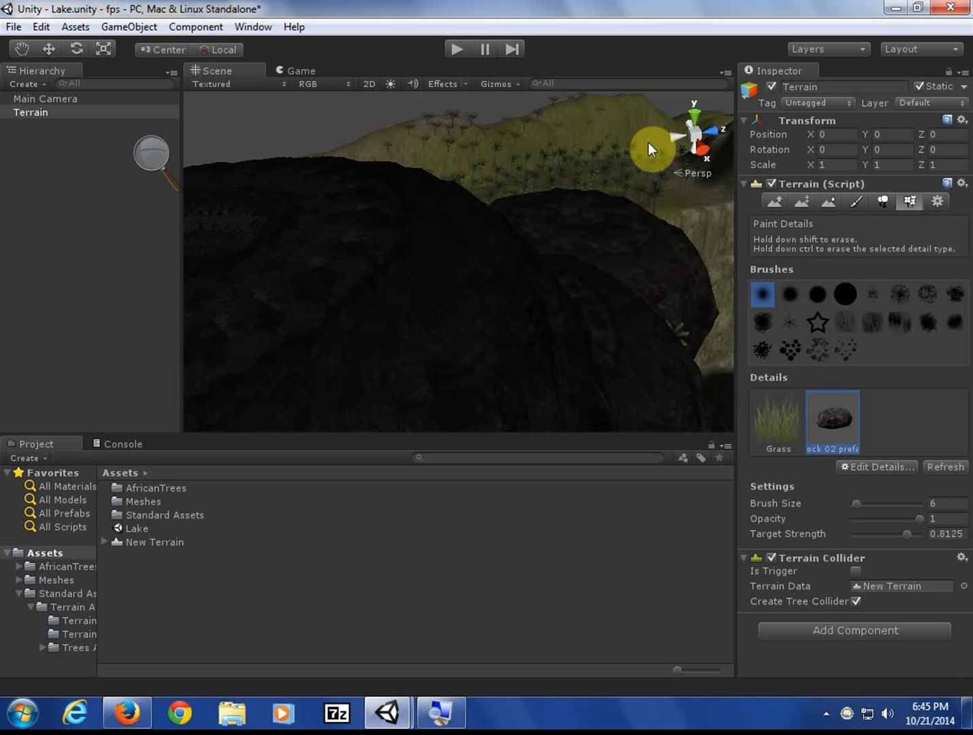
pyautogui.hotkey('ctrl', 'z')
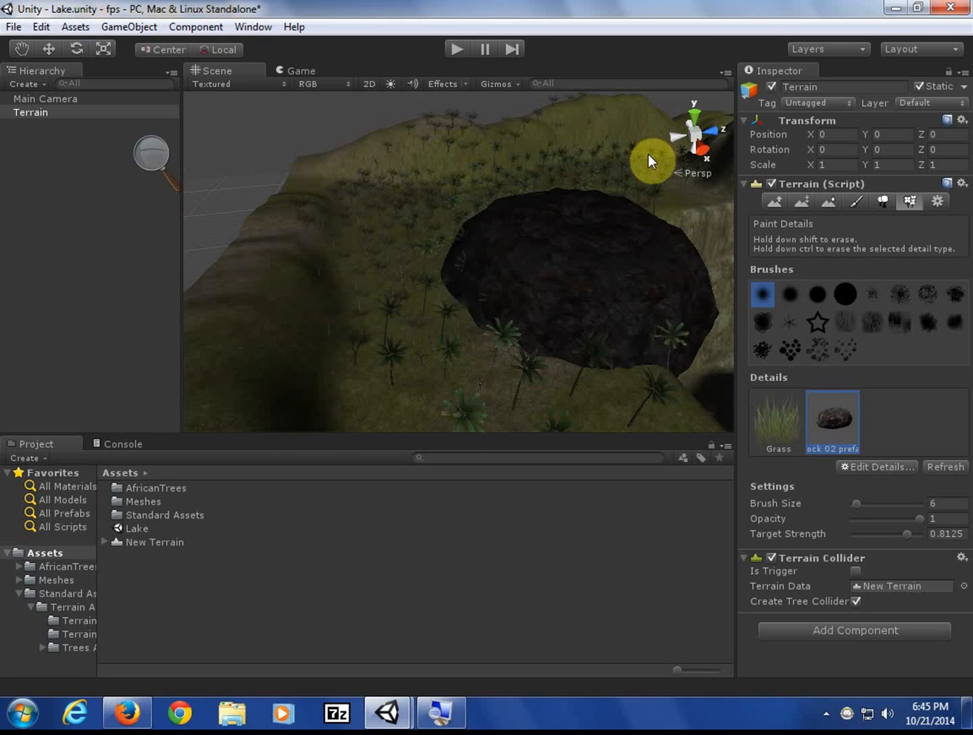
pyautogui.hotkey('ctrl', 'z')
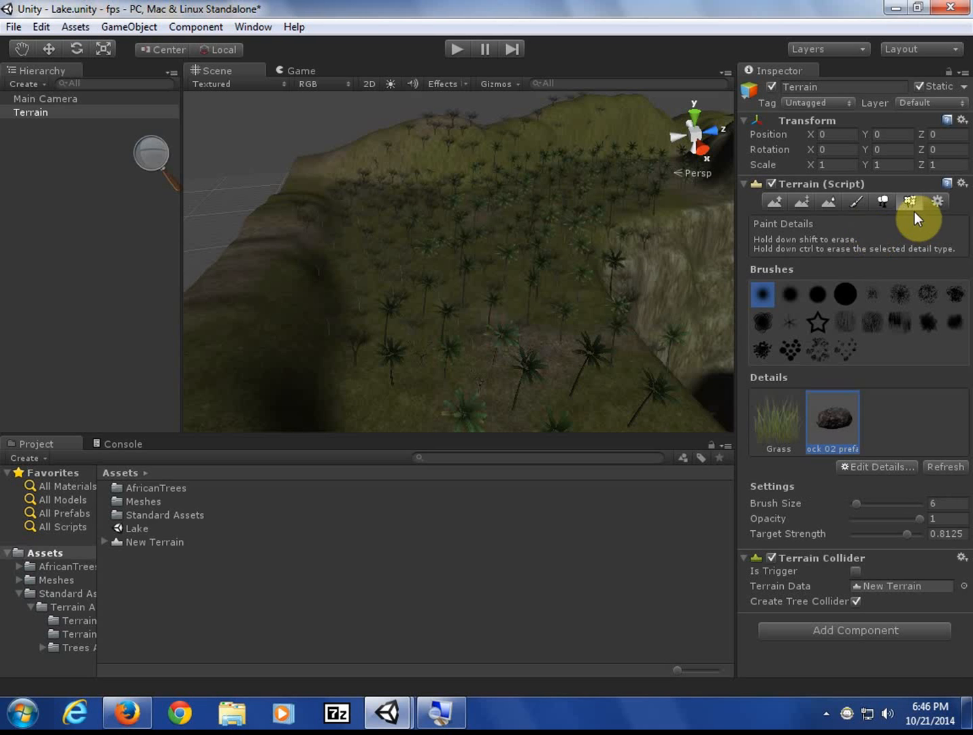
# - Cycle through Paint Texture, Place Trees and Paint Details, then save the Lake scene
pyautogui.click(854, 202)
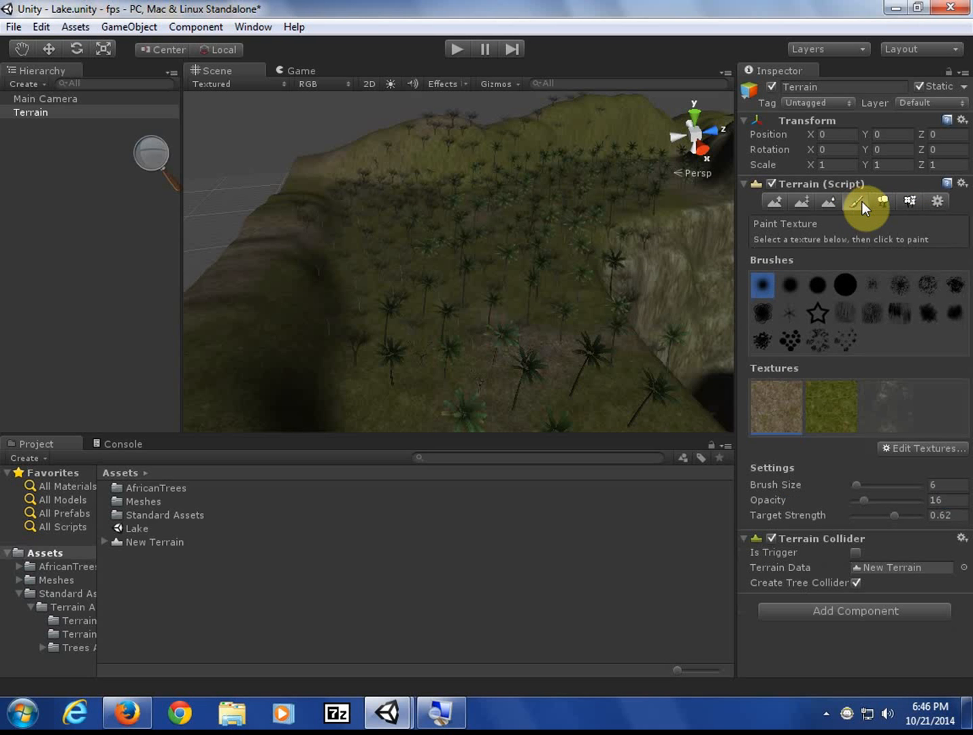
pyautogui.click(879, 203)
pyautogui.click(910, 201)
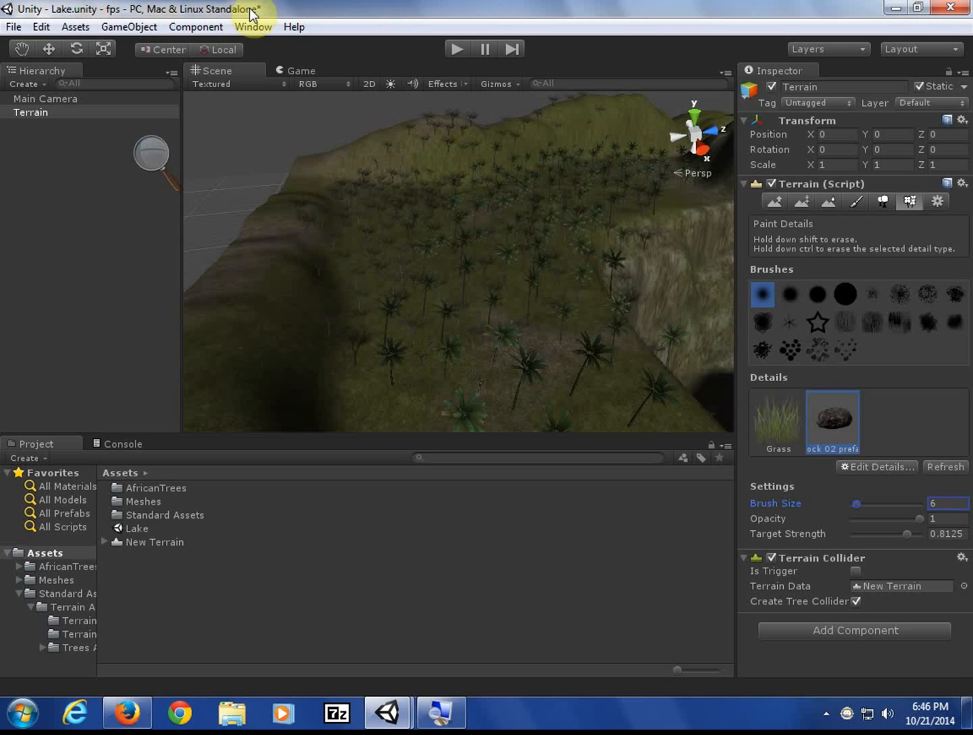
pyautogui.click(13, 27)
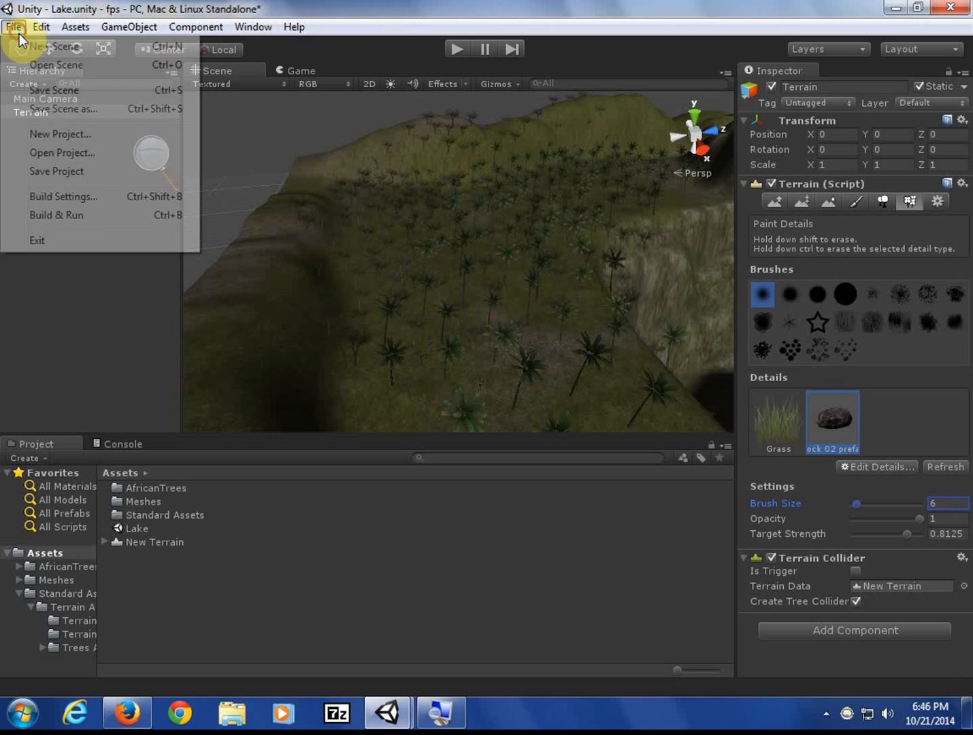
pyautogui.click(55, 90)
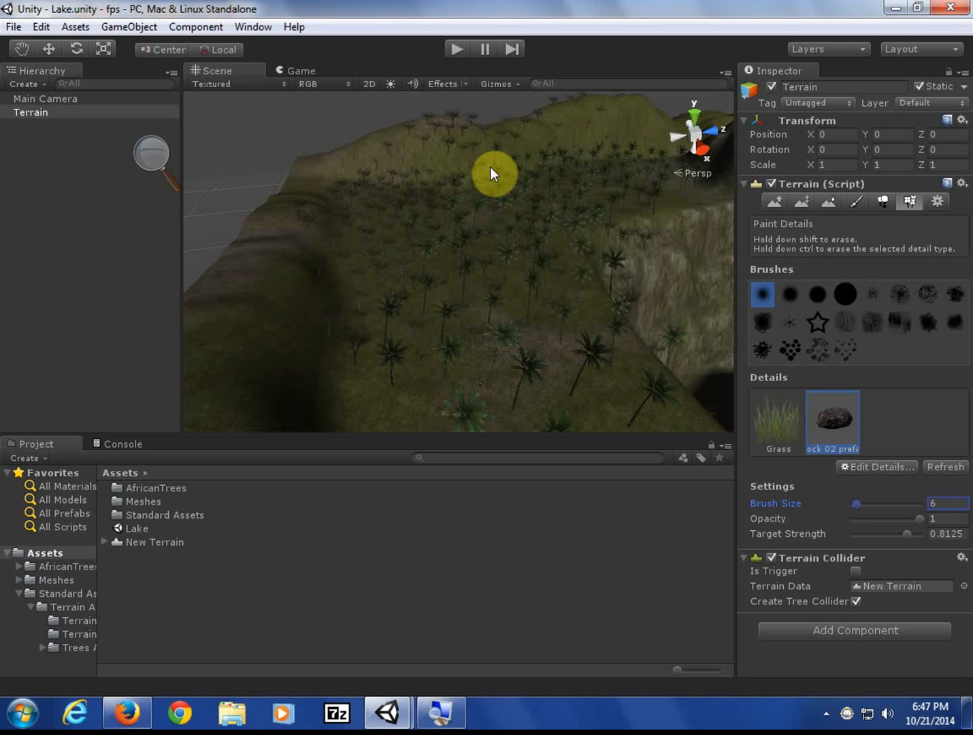
# - Add a Directional Light via GameObject > Create Other and save the scene
pyautogui.click(126, 27)
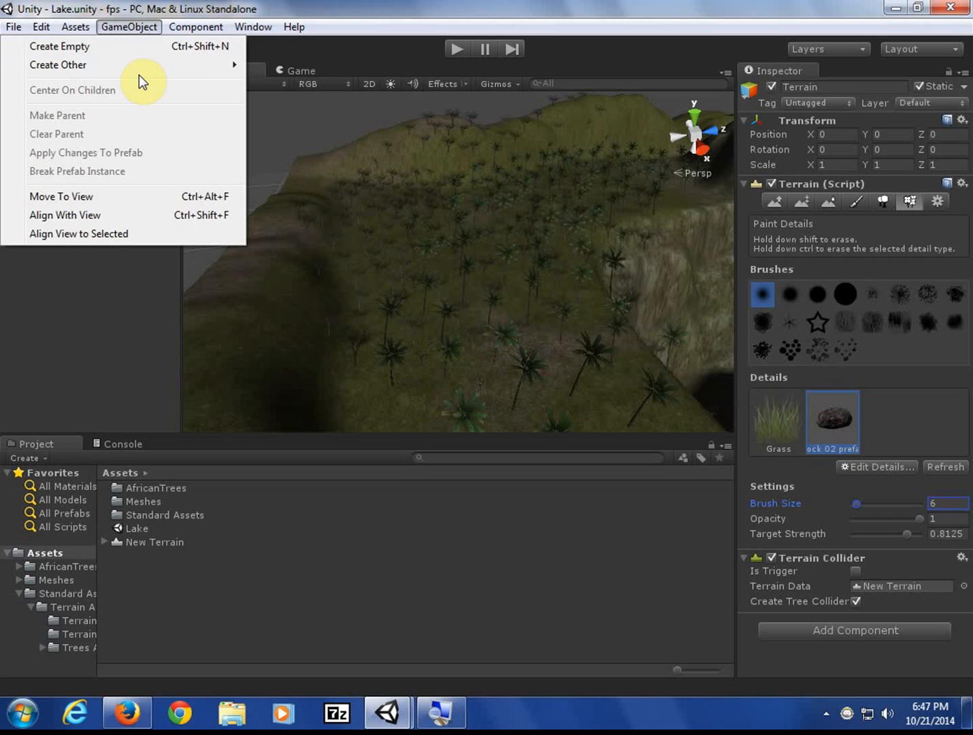
pyautogui.moveTo(131, 65)
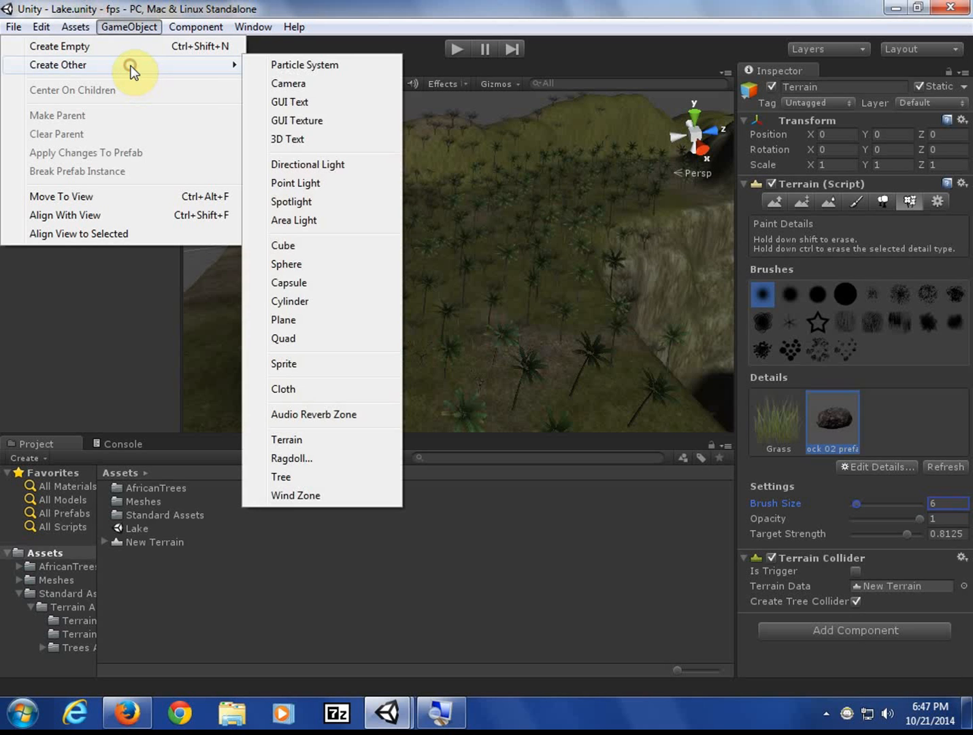
pyautogui.click(333, 163)
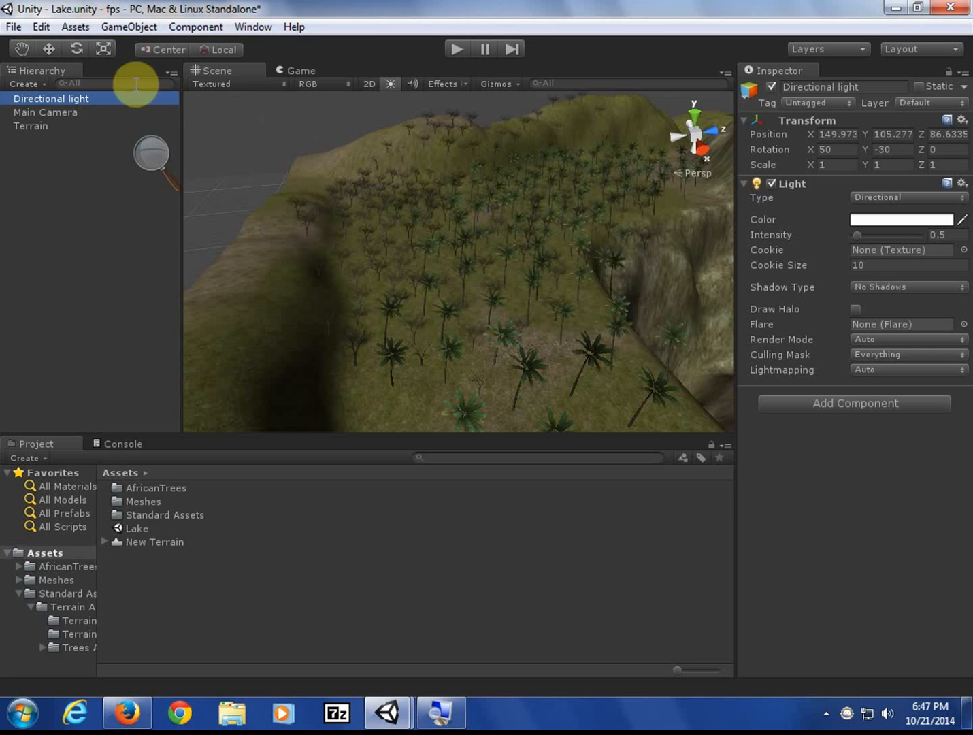
pyautogui.click(13, 29)
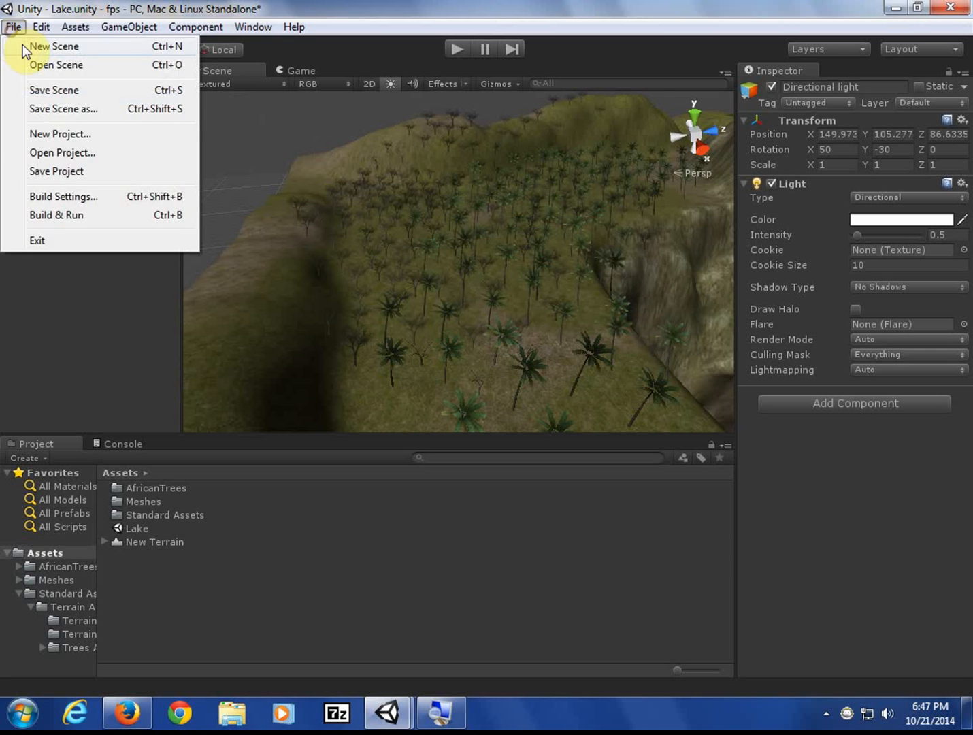
pyautogui.click(51, 89)
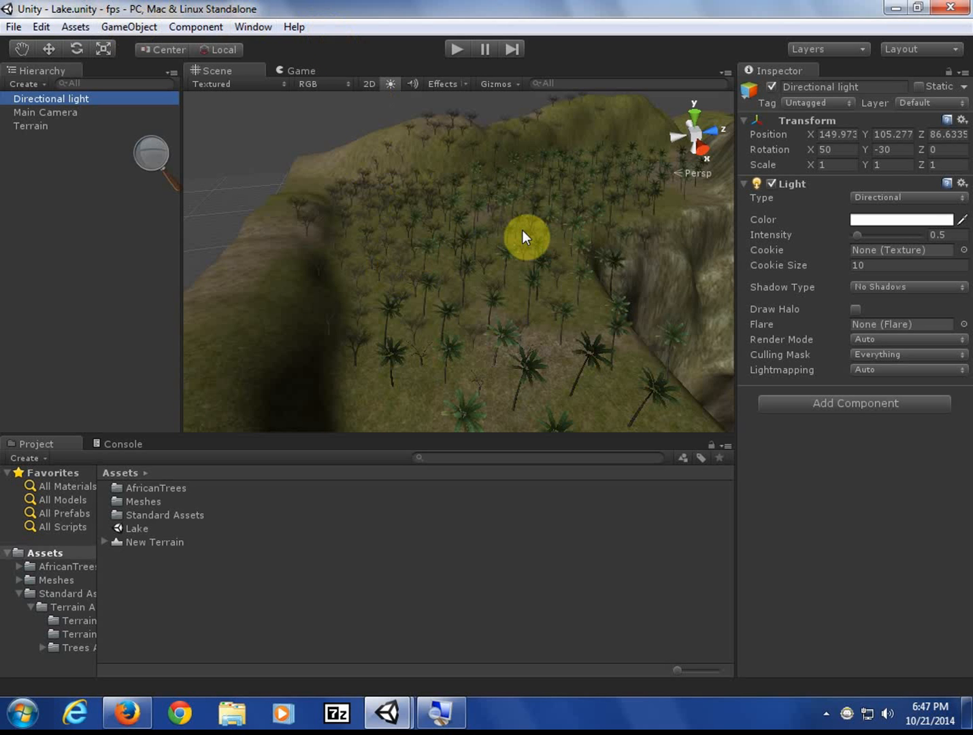
# - Navigate the Scene view past the cliff and palms down low over the grass
pyautogui.moveTo(522, 230); pyautogui.dragTo(370, 85, button='middle')
pyautogui.keyDown('alt'); pyautogui.moveTo(489, 126); pyautogui.dragTo(504, 77); pyautogui.keyUp('alt')
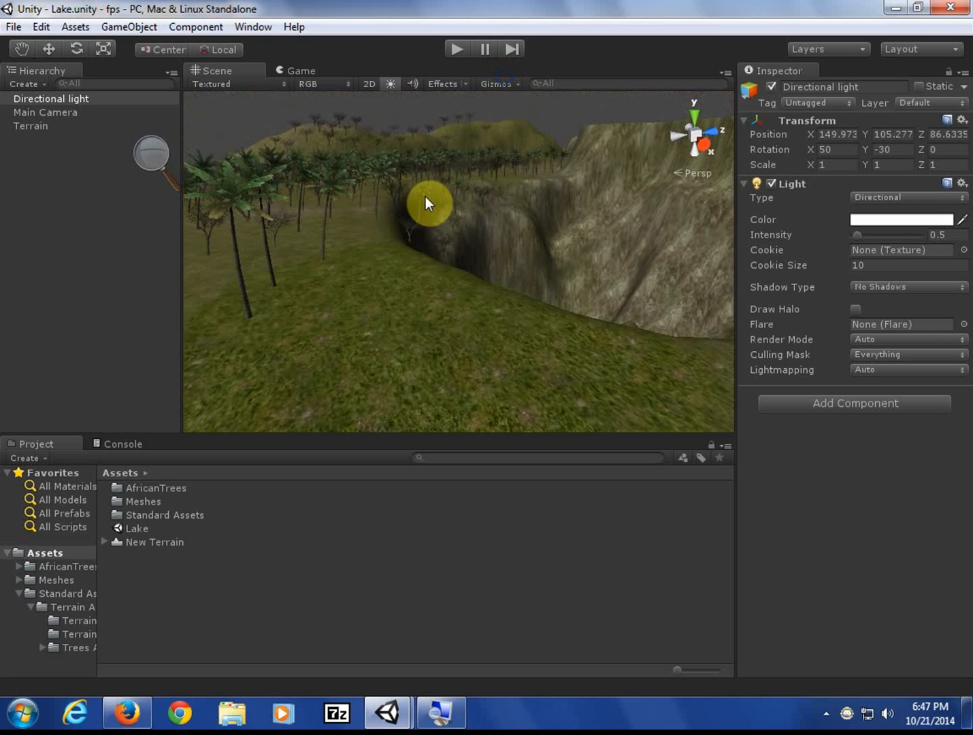
pyautogui.moveTo(425, 197); pyautogui.dragTo(389, 161, button='middle')
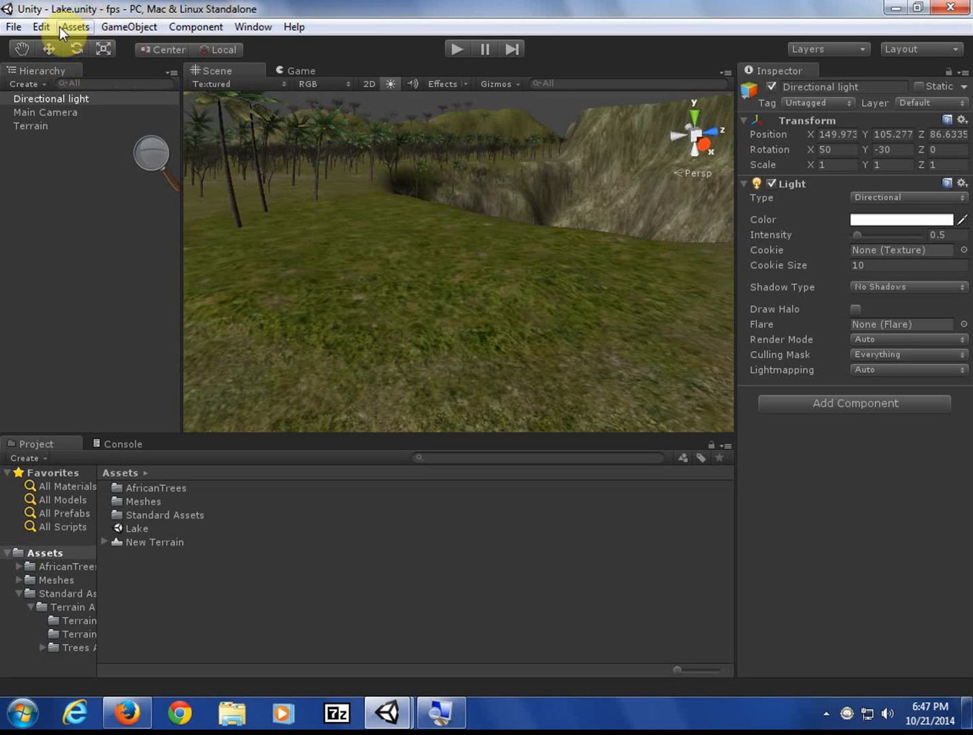
# - Align the Main Camera with the current Scene view and enter Play mode to preview it
pyautogui.click(57, 113)
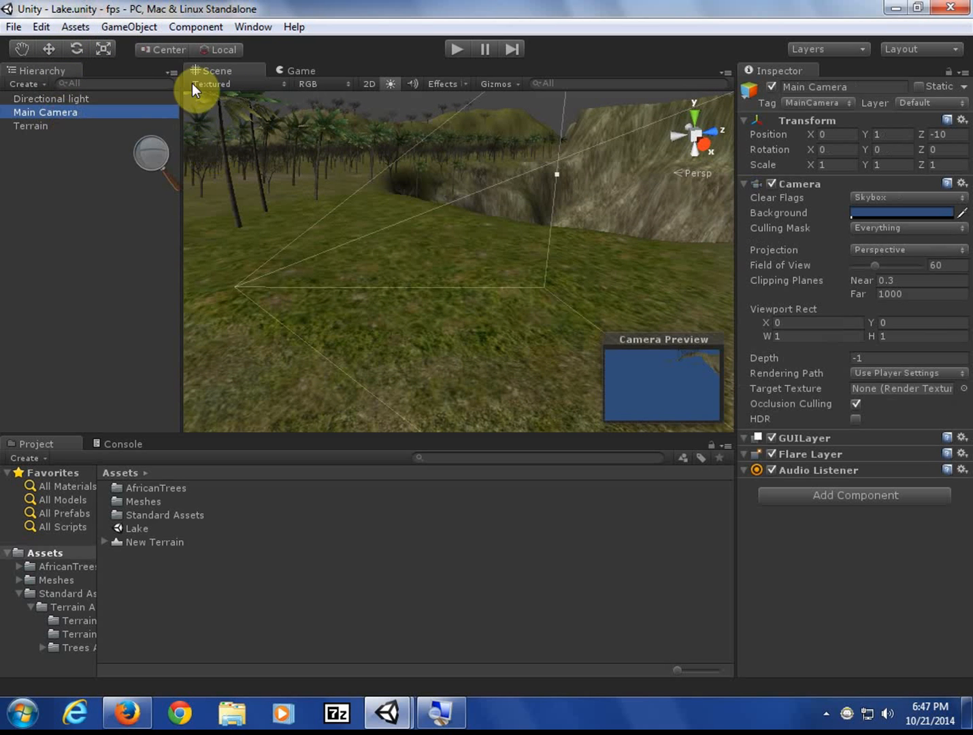
pyautogui.click(100, 31)
pyautogui.moveTo(75, 27)
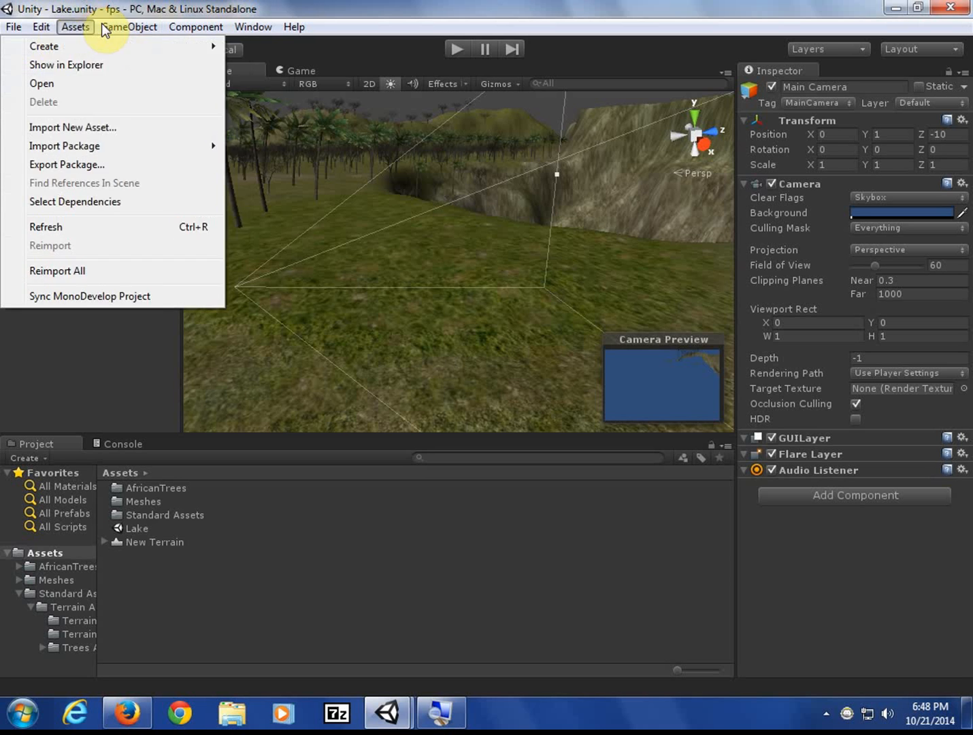
pyautogui.moveTo(109, 27)
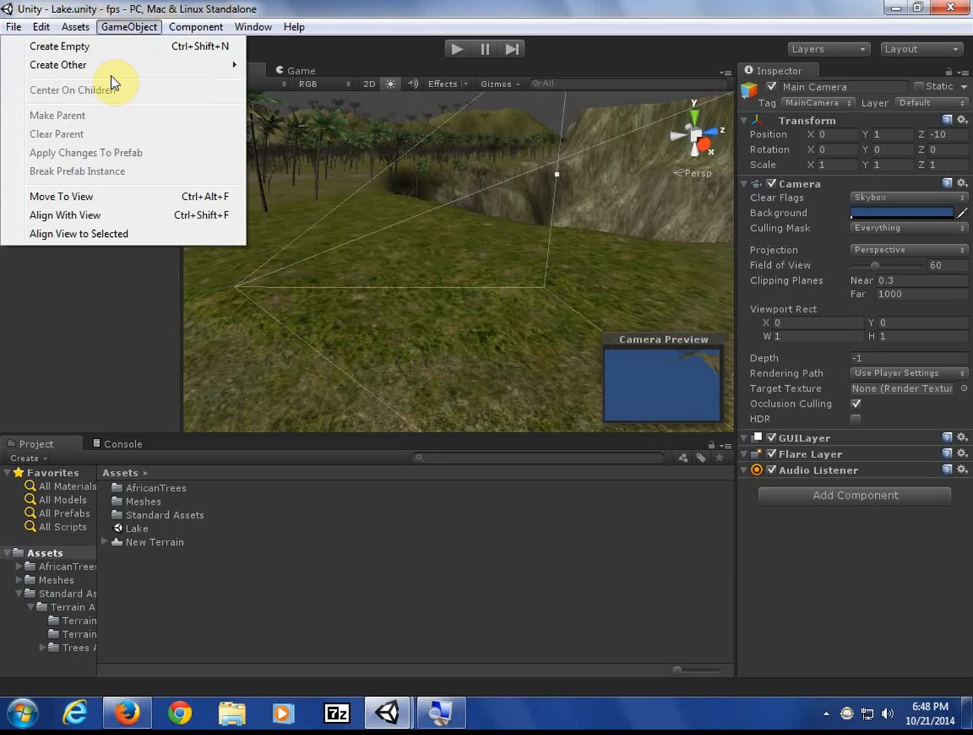
pyautogui.click(133, 215)
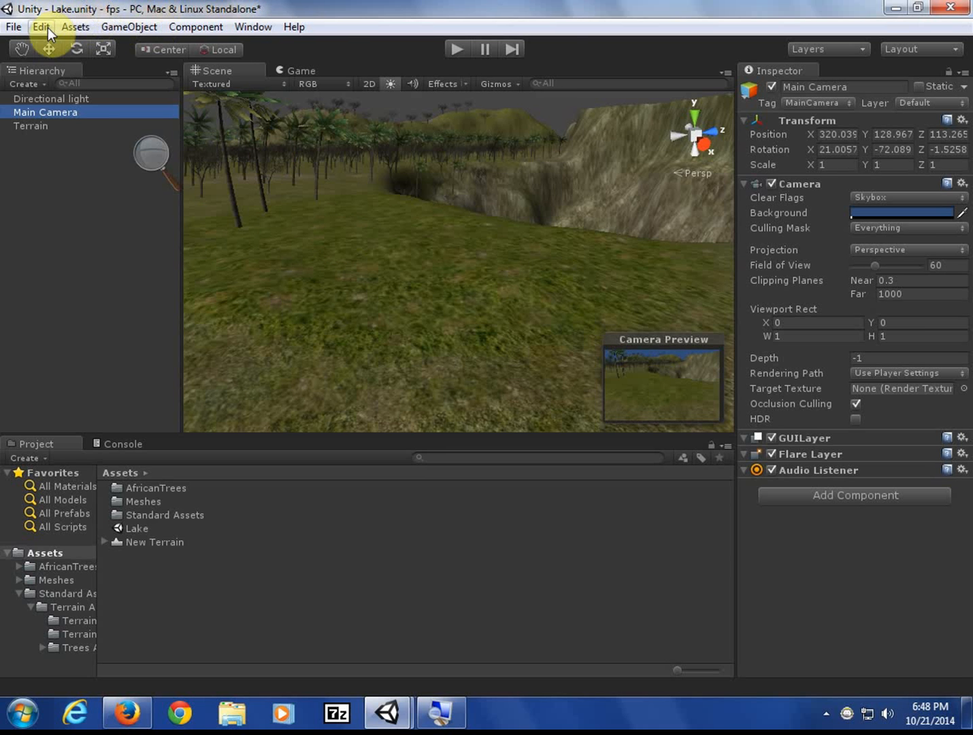
pyautogui.click(450, 55)
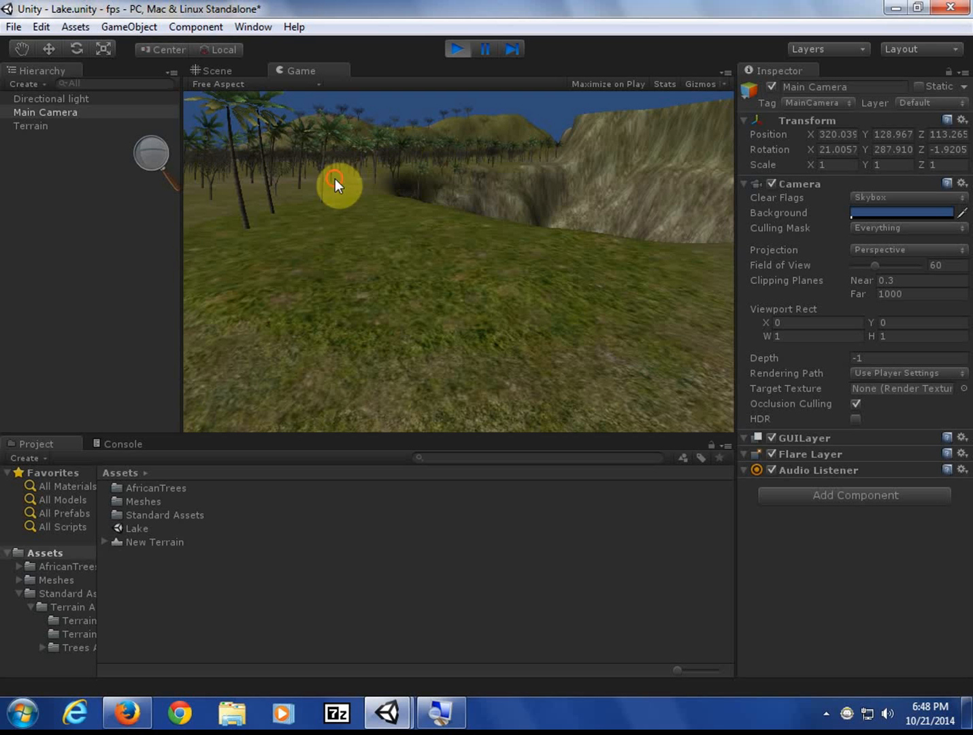
pyautogui.click(459, 54)
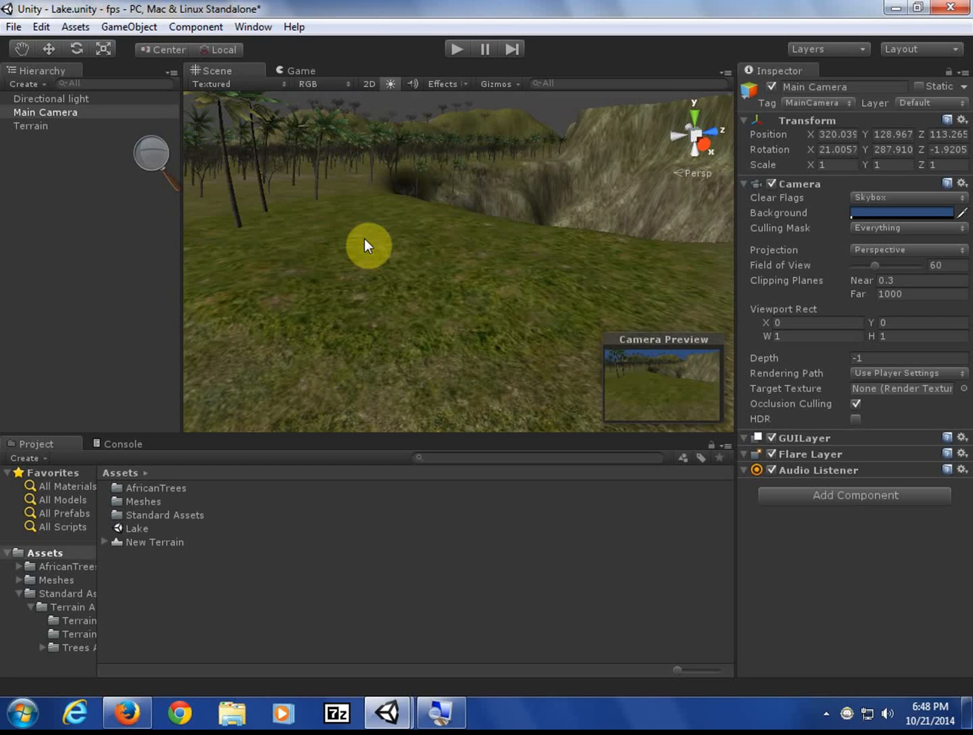
pyautogui.click(454, 53)
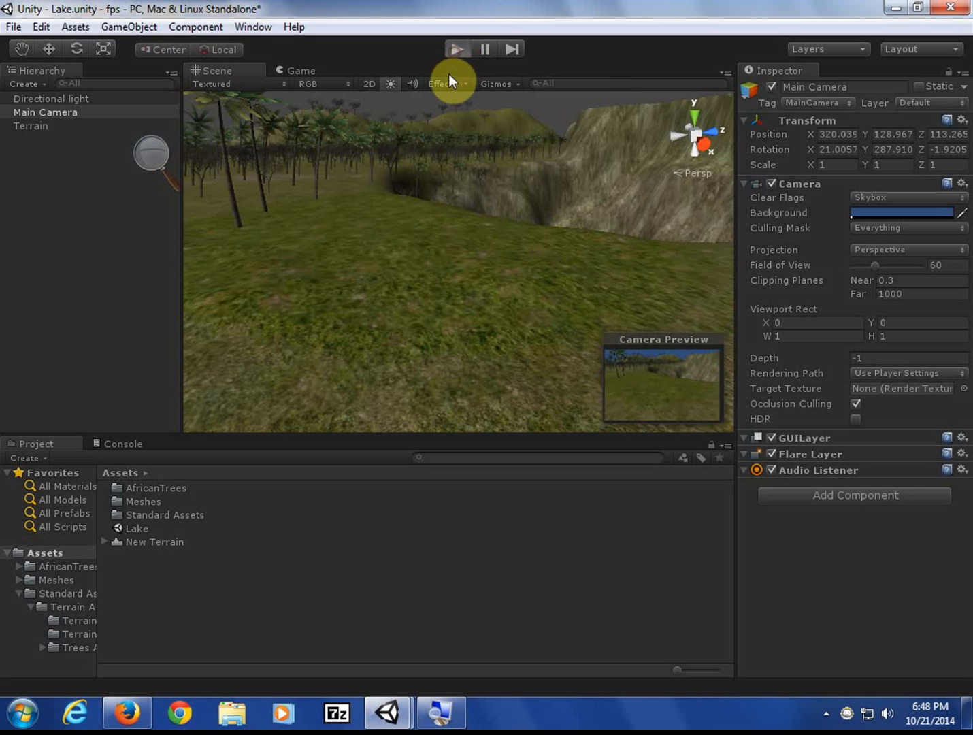
pyautogui.click(286, 79)
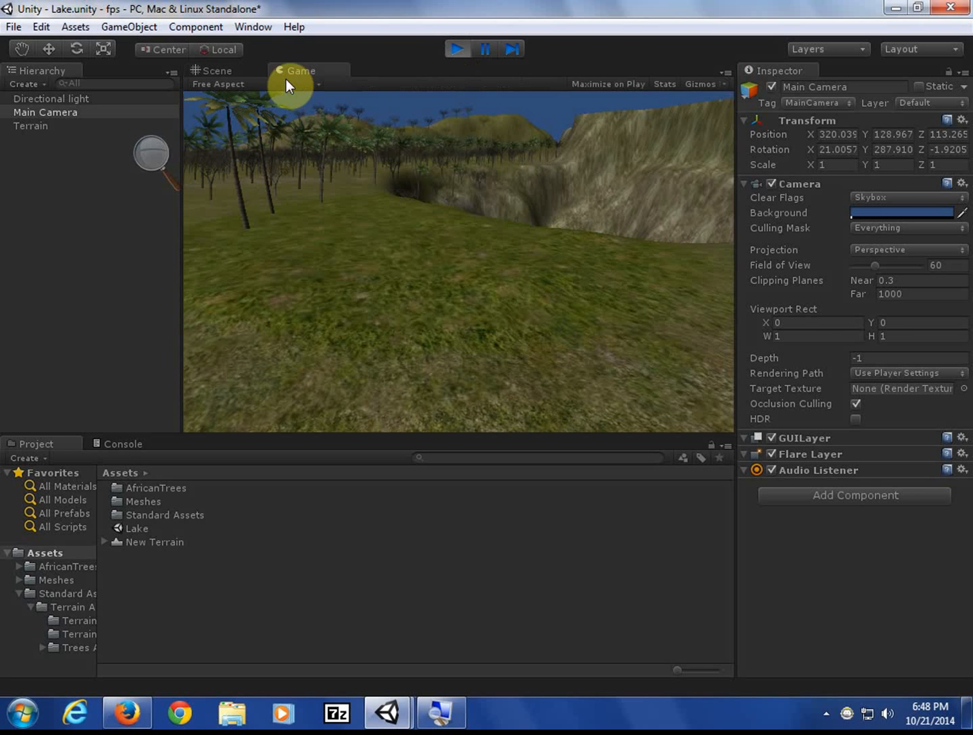
pyautogui.click(223, 66)
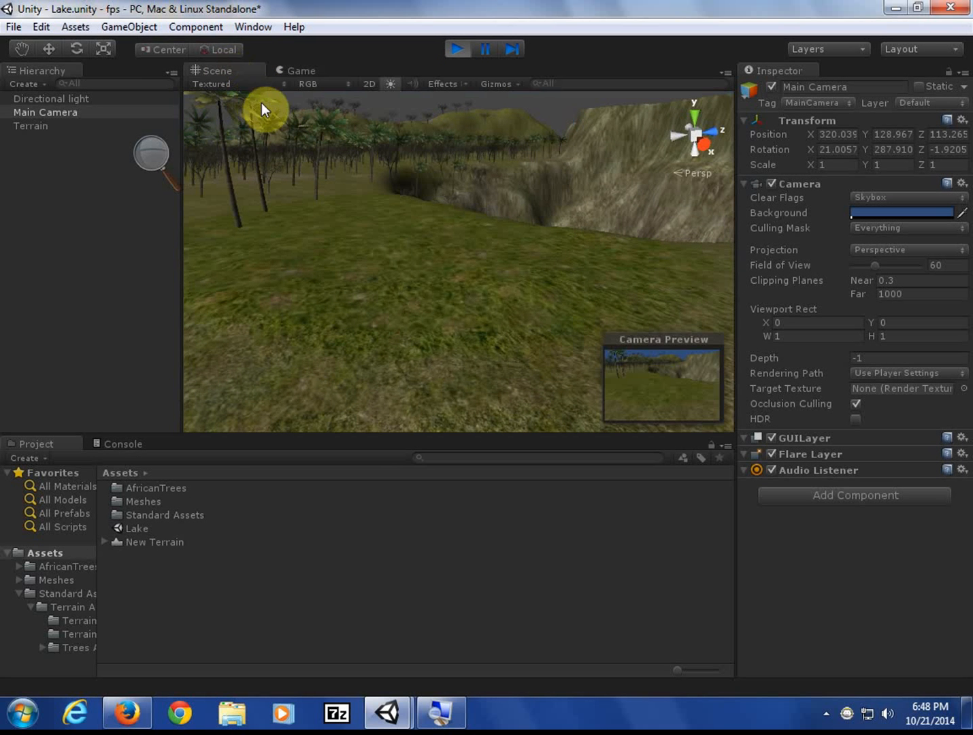
pyautogui.press('w')
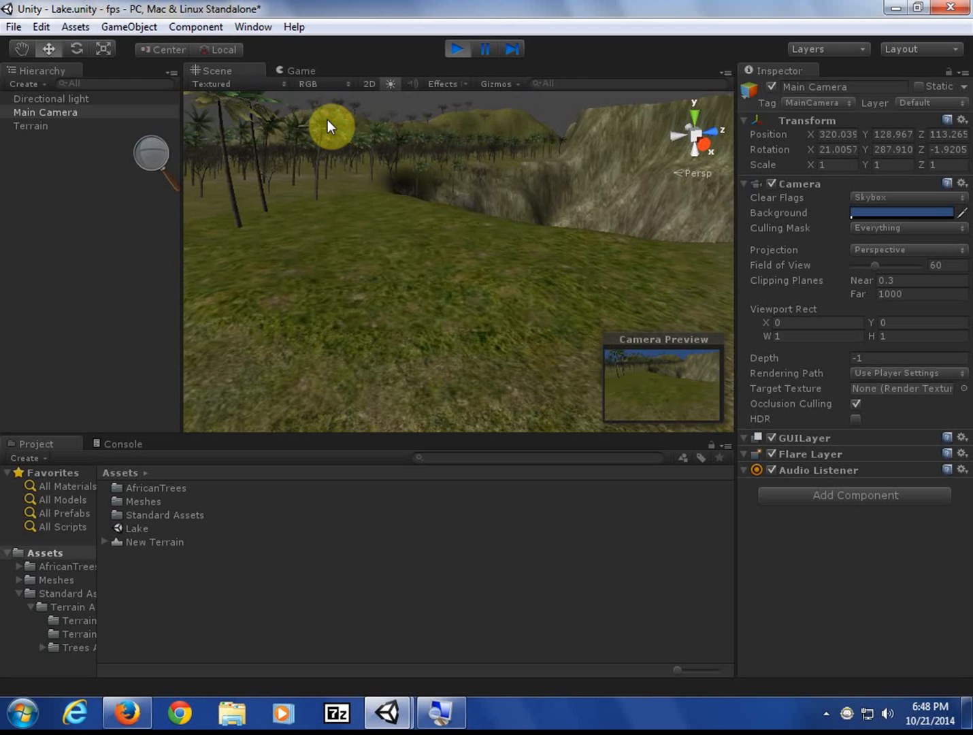
pyautogui.click(303, 70)
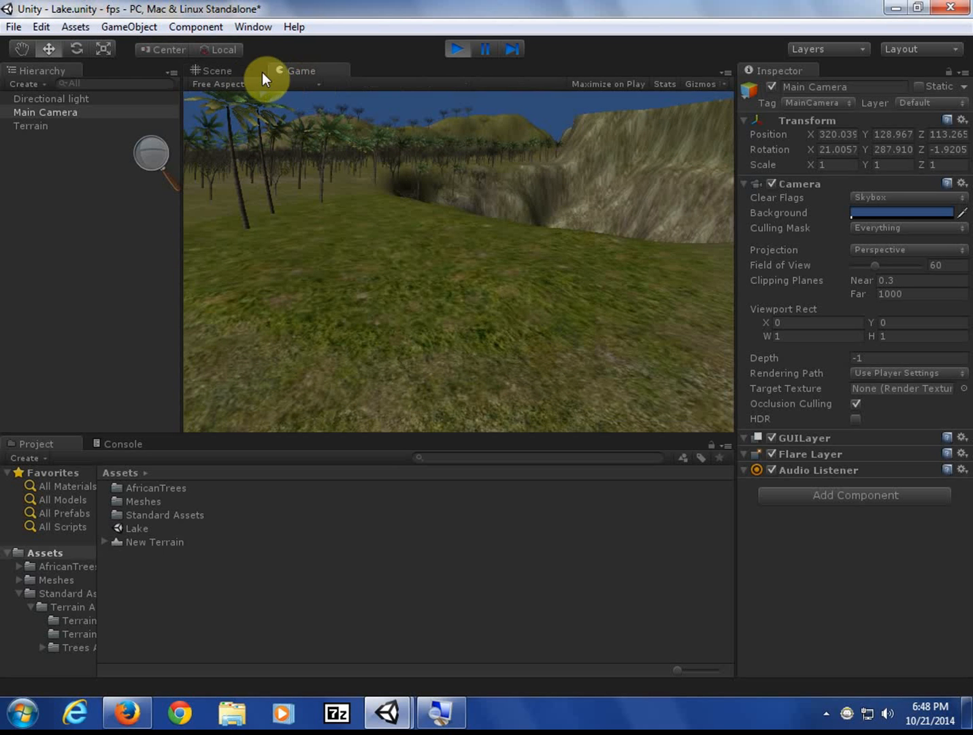
pyautogui.click(242, 69)
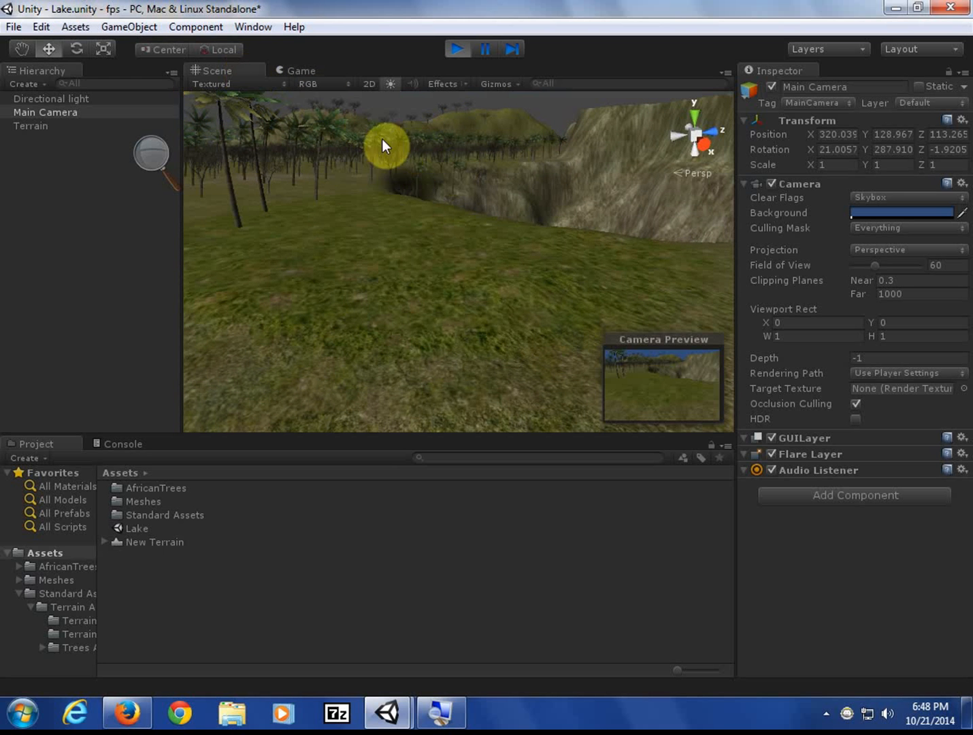
pyautogui.click(293, 70)
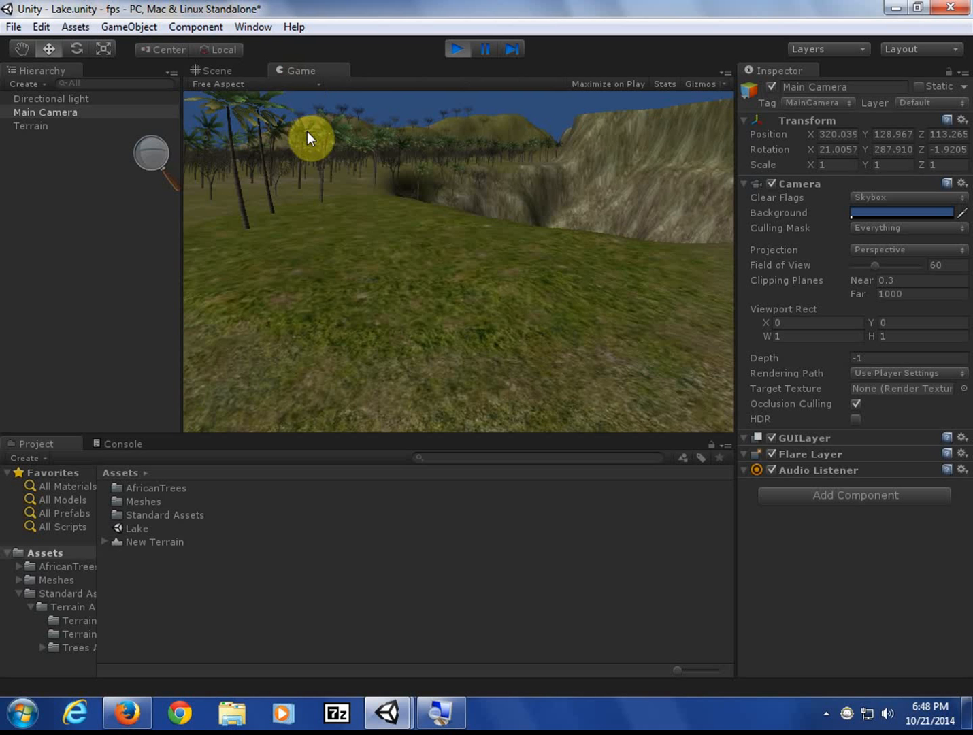
# - Stop Play mode and frame the Main Camera in the Scene view
pyautogui.click(455, 49)
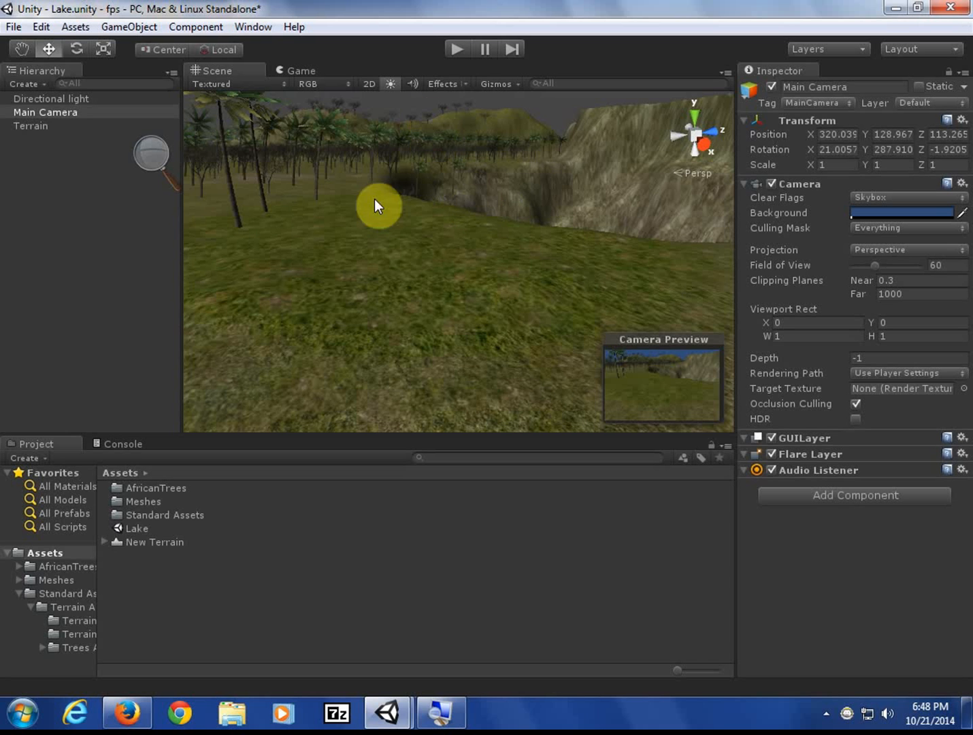
pyautogui.click(55, 107)
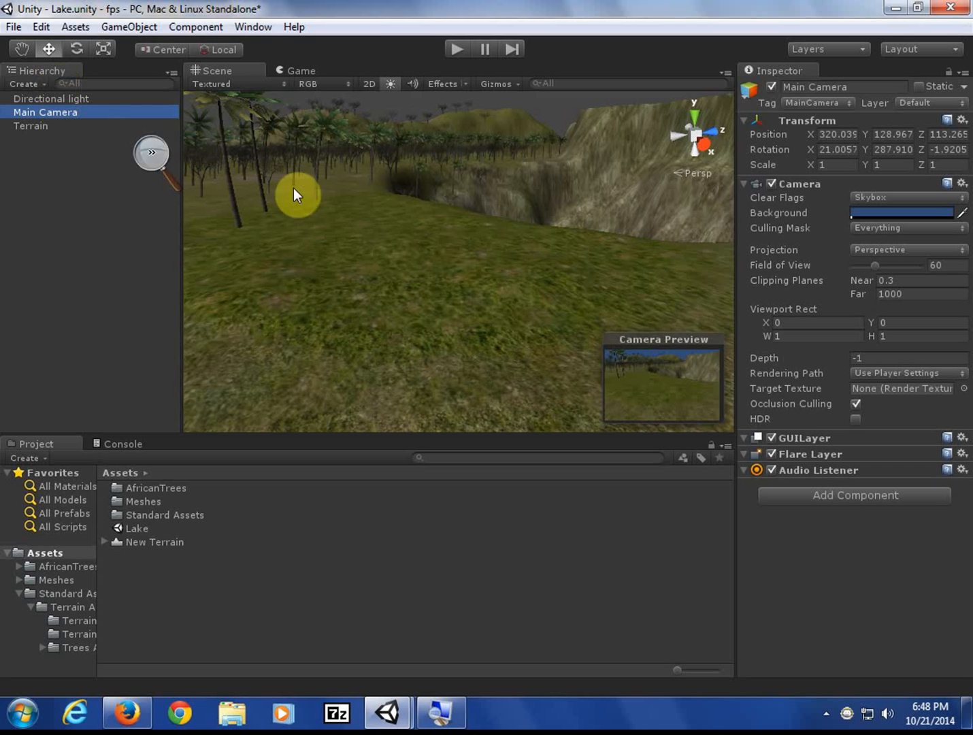
pyautogui.press('f')
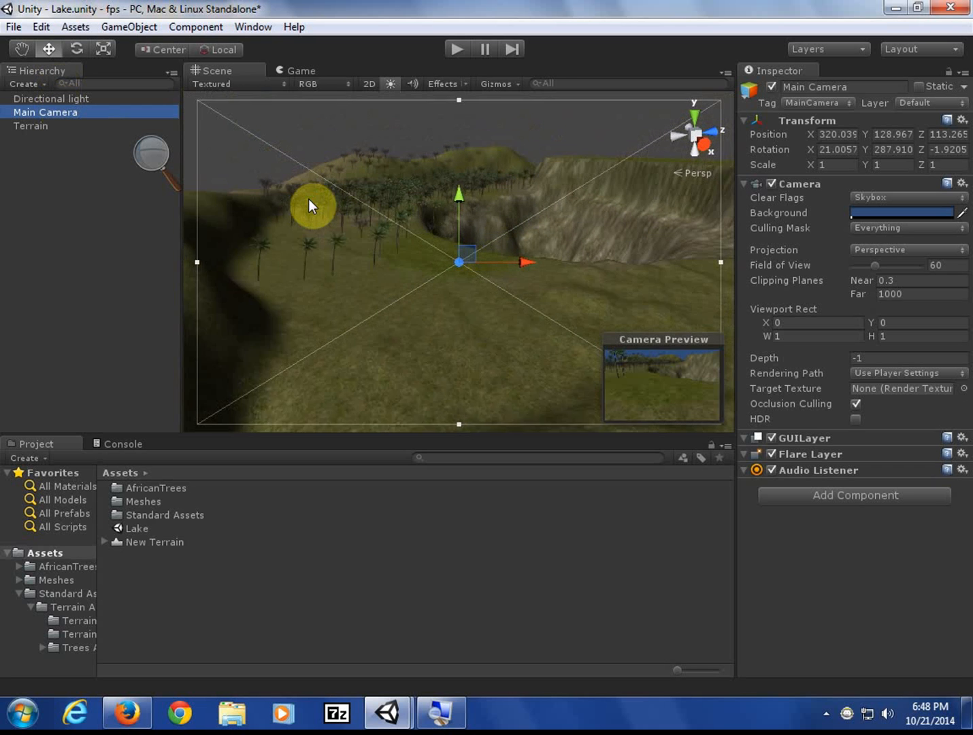
pyautogui.moveTo(332, 248); pyautogui.dragTo(249, 245, button='middle')
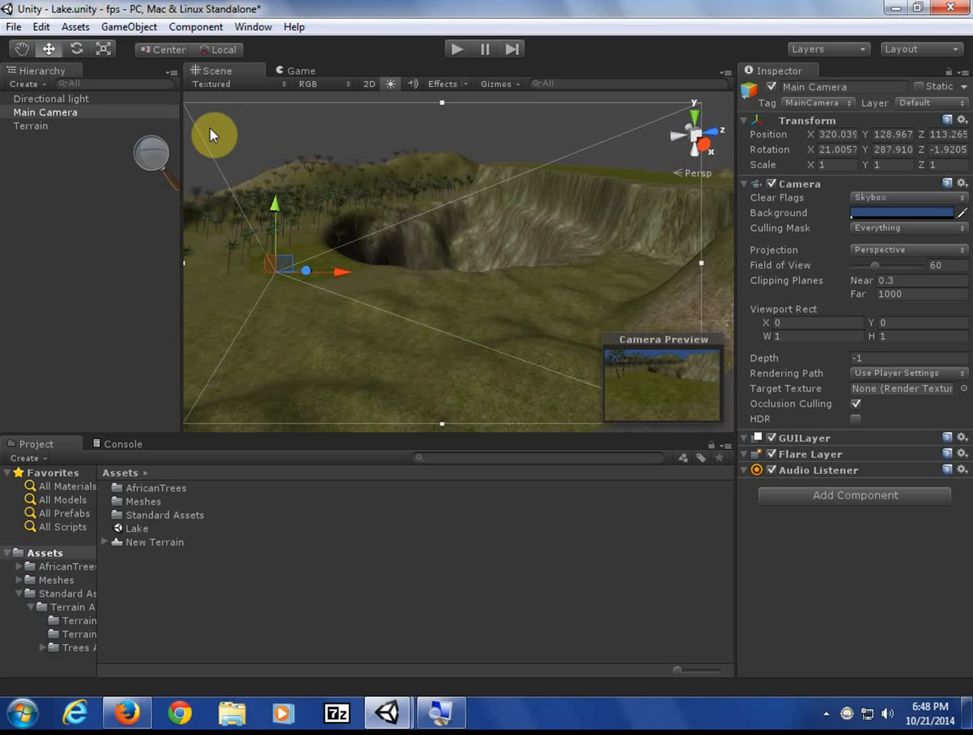
# - Raise the camera along Y and tilt it to rotation 7.12, 296.2, 0.87
pyautogui.click(81, 48)
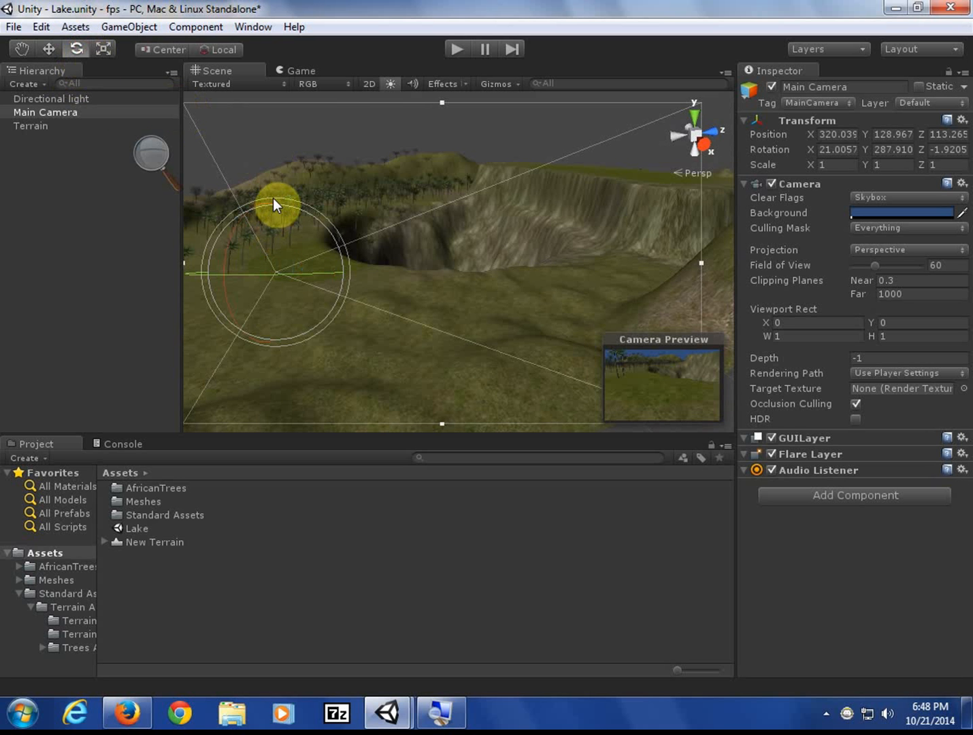
pyautogui.moveTo(273, 198); pyautogui.dragTo(221, 225)
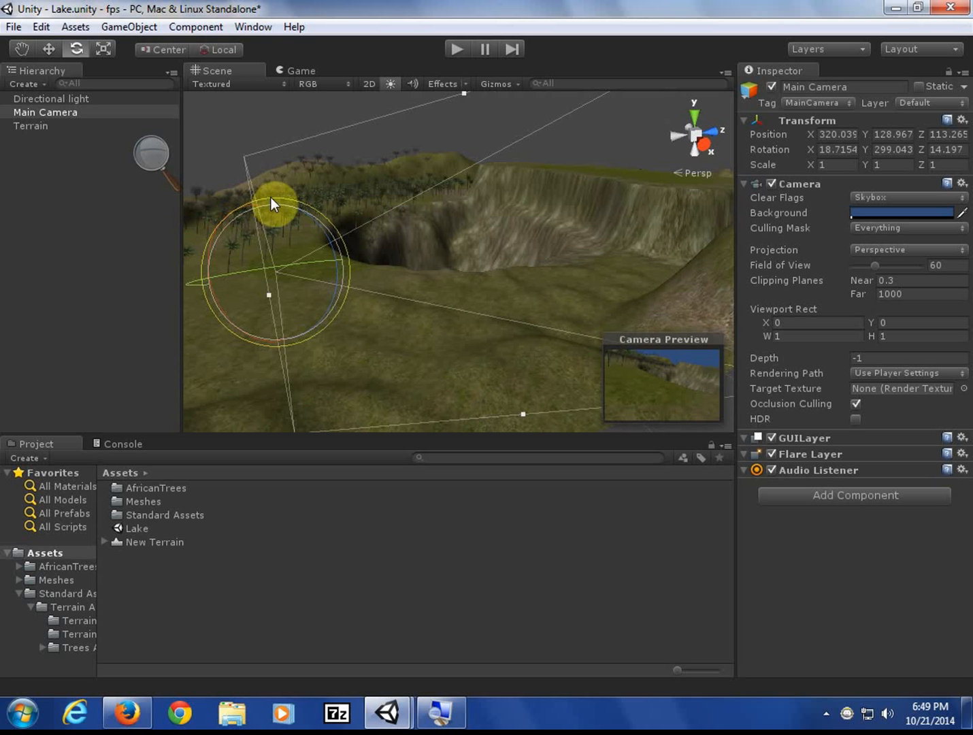
pyautogui.moveTo(271, 198); pyautogui.dragTo(282, 263)
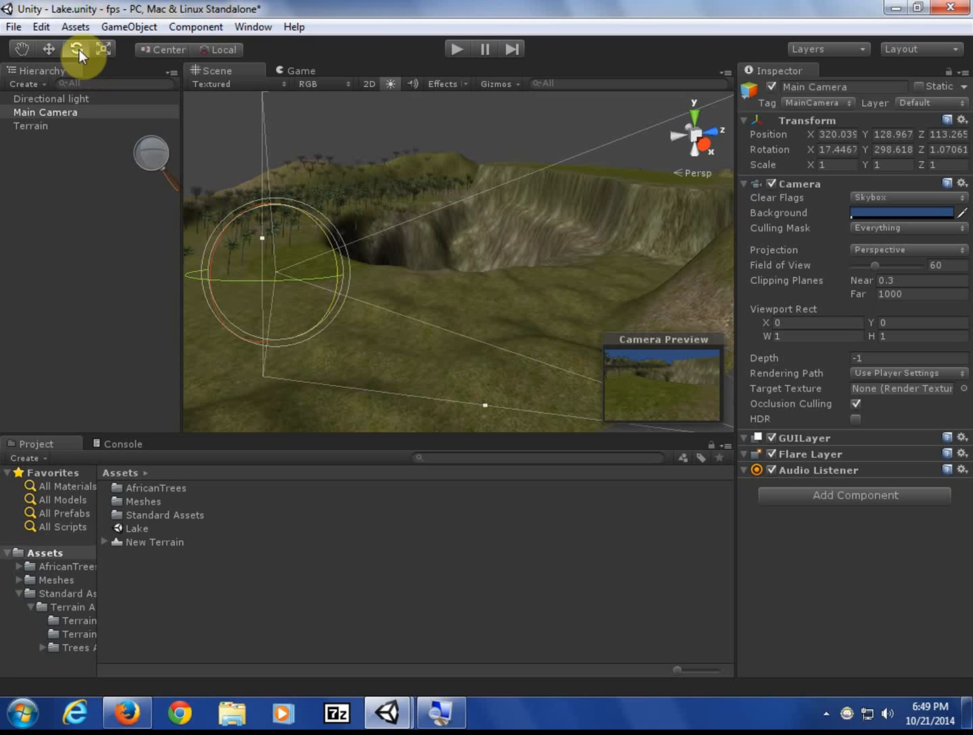
pyautogui.click(49, 49)
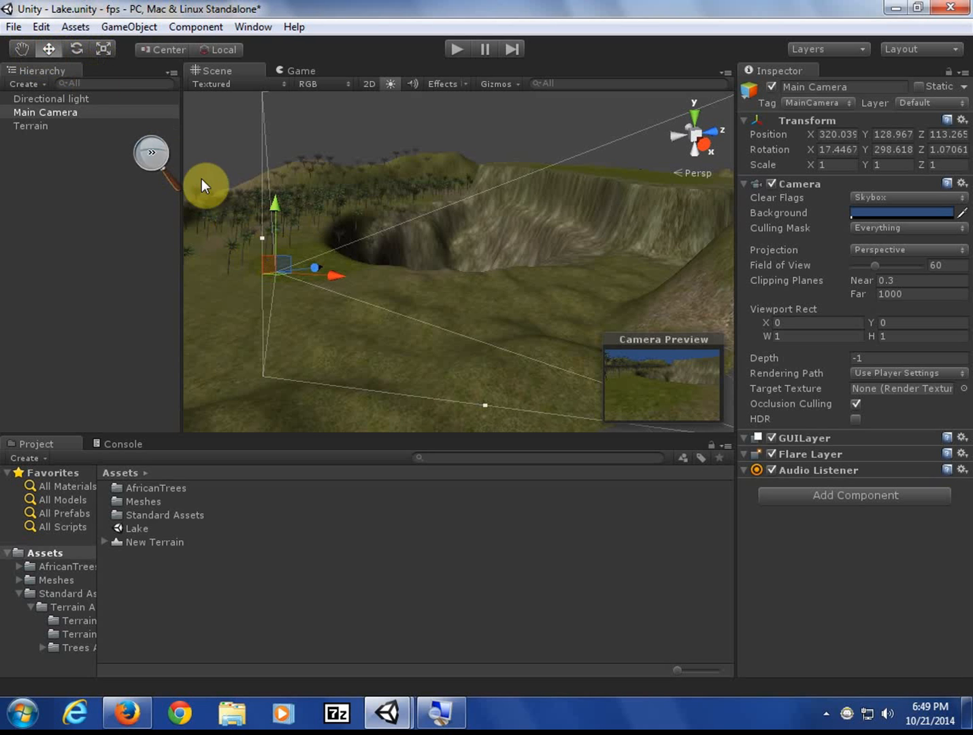
pyautogui.moveTo(271, 208); pyautogui.dragTo(259, 165)
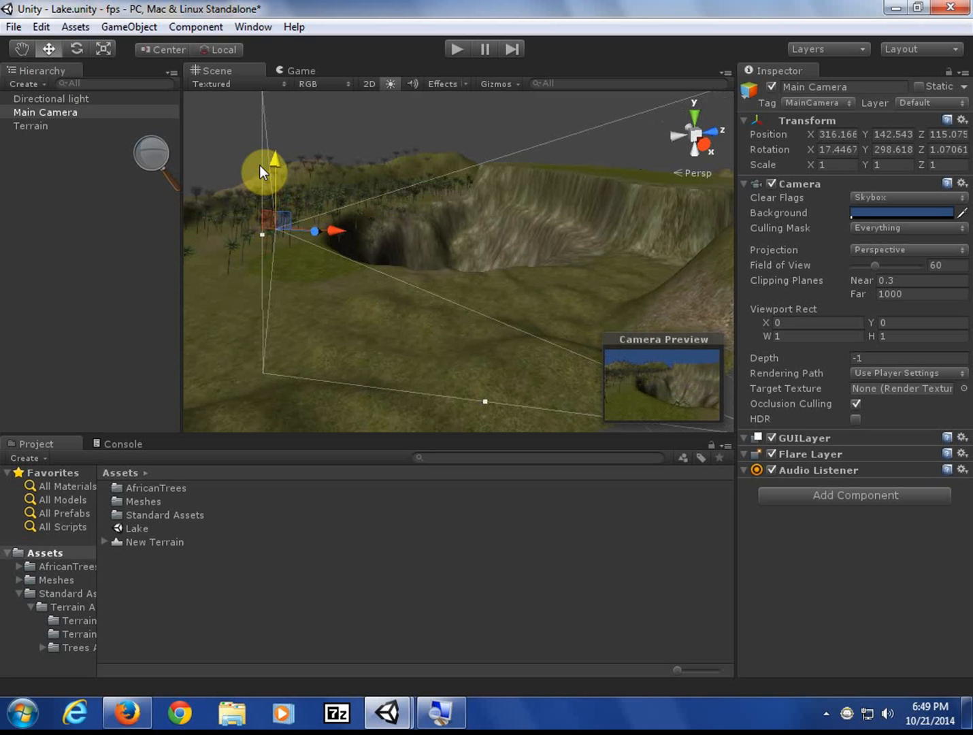
pyautogui.click(224, 51)
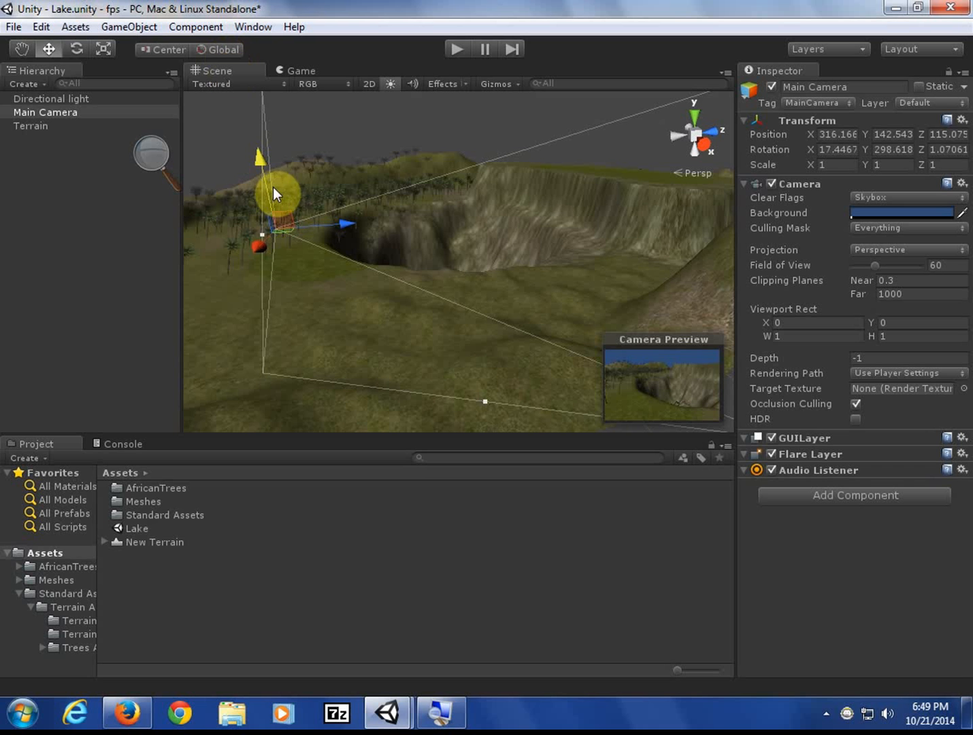
pyautogui.click(80, 50)
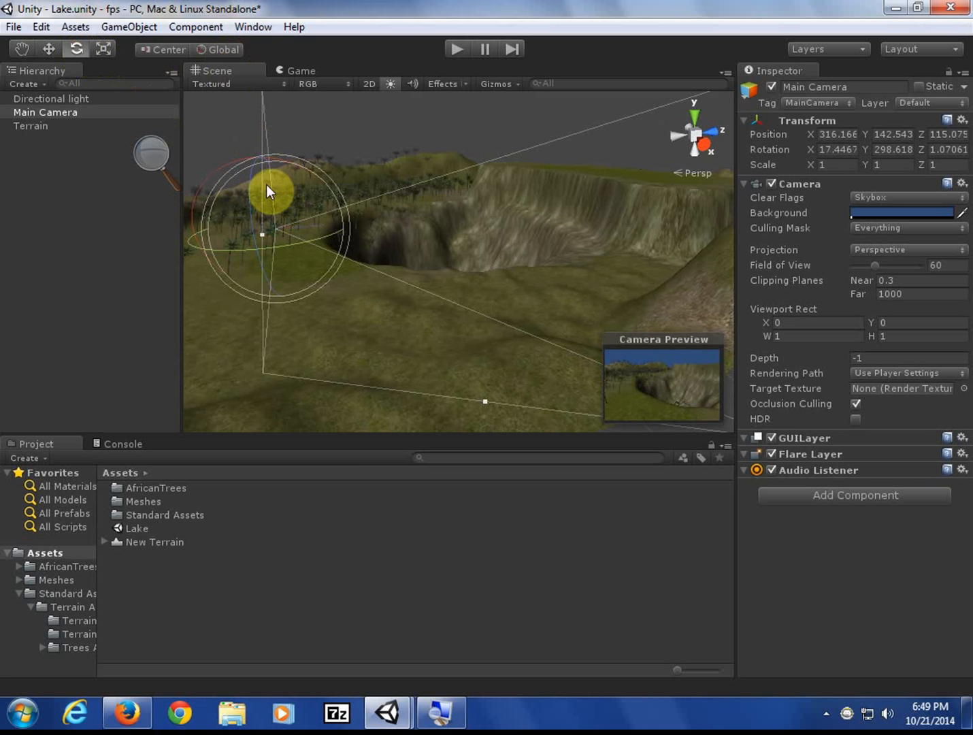
pyautogui.moveTo(246, 170); pyautogui.dragTo(302, 172)
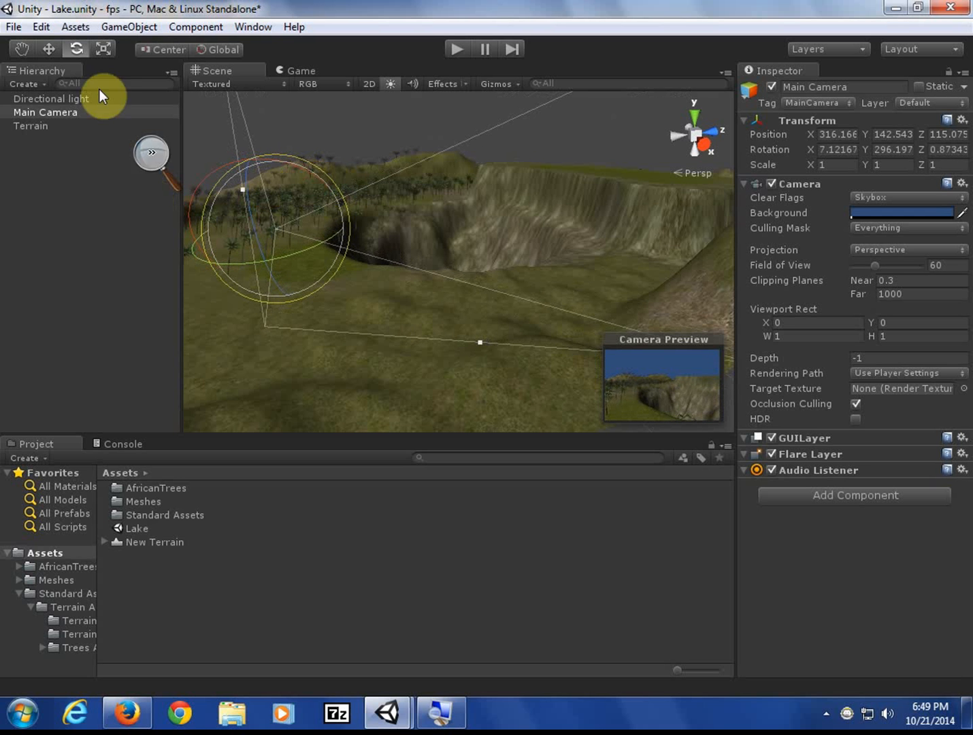
pyautogui.click(38, 112)
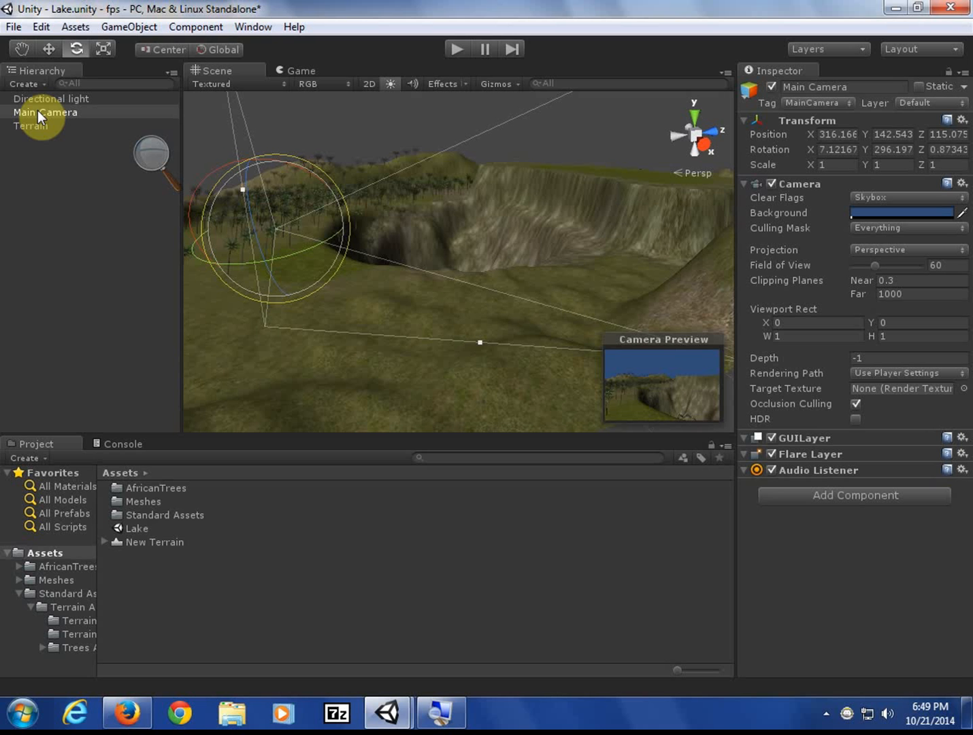
# - Open Edit > Render Settings so the Inspector shows fog, ambient light and skybox options
pyautogui.click(38, 28)
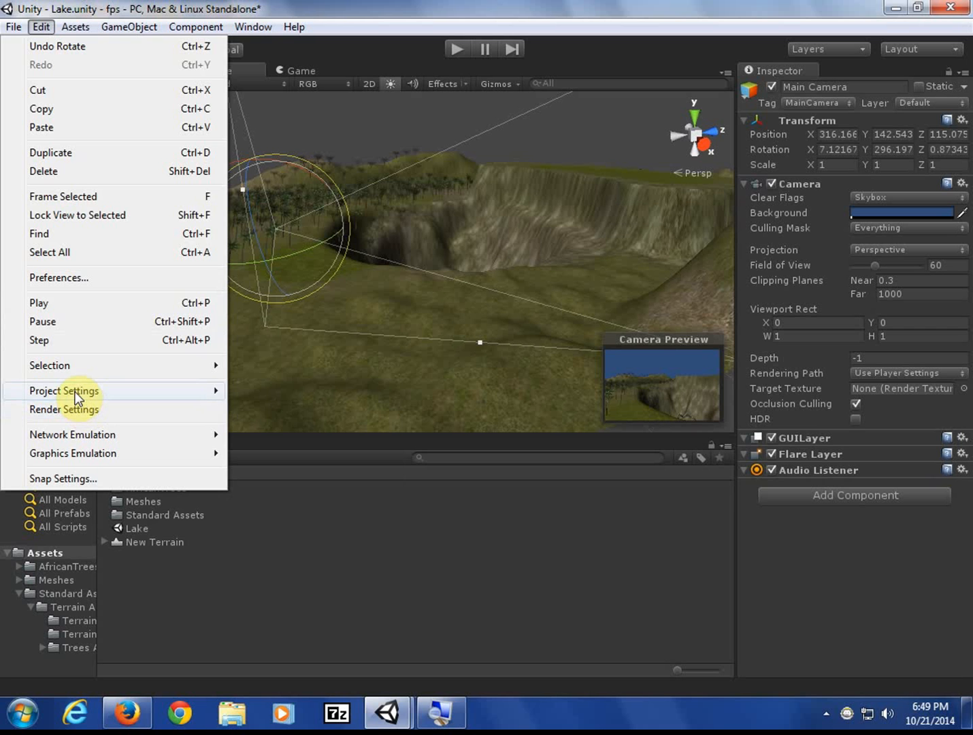
pyautogui.click(76, 411)
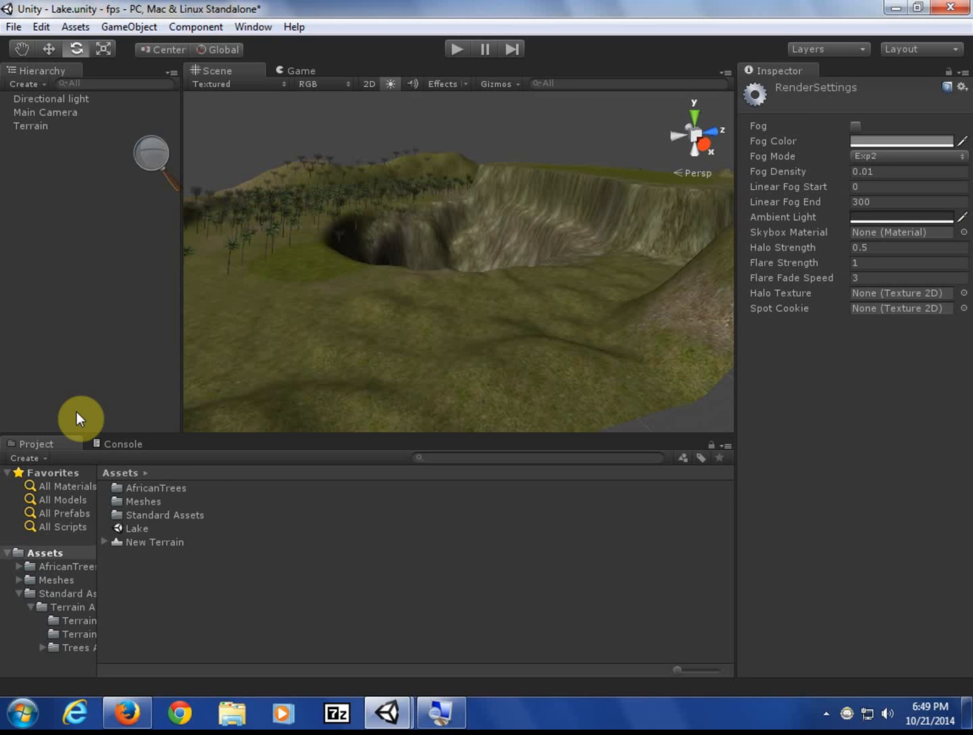
pyautogui.click(49, 25)
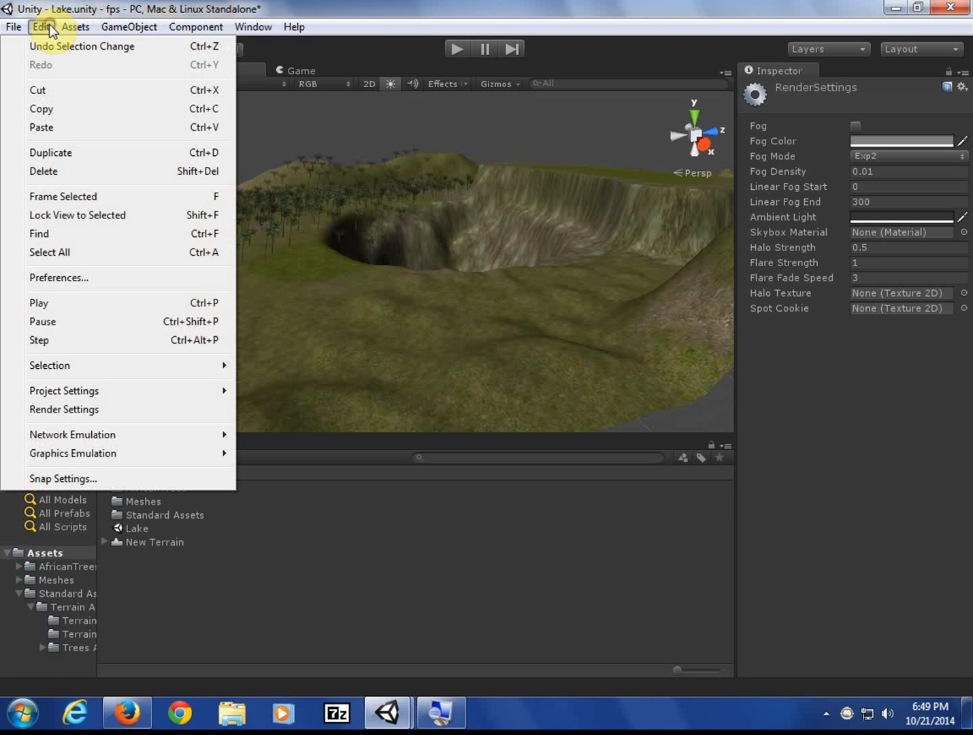
pyautogui.click(89, 413)
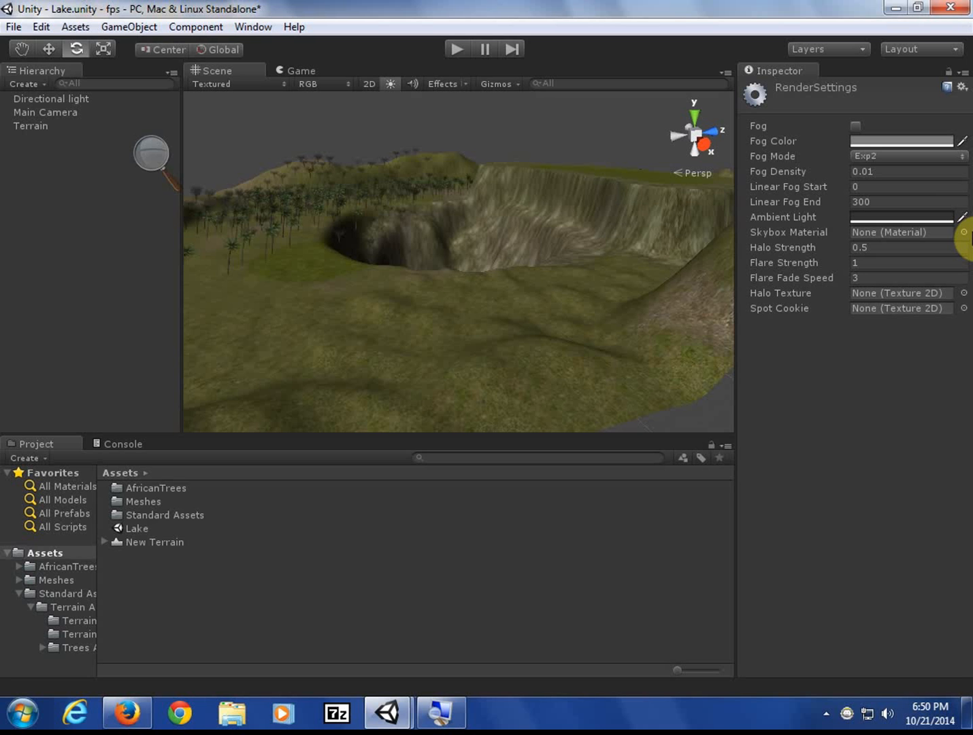
# - Import the built-in Skyboxes package with all its files via Assets > Import Package
pyautogui.click(66, 28)
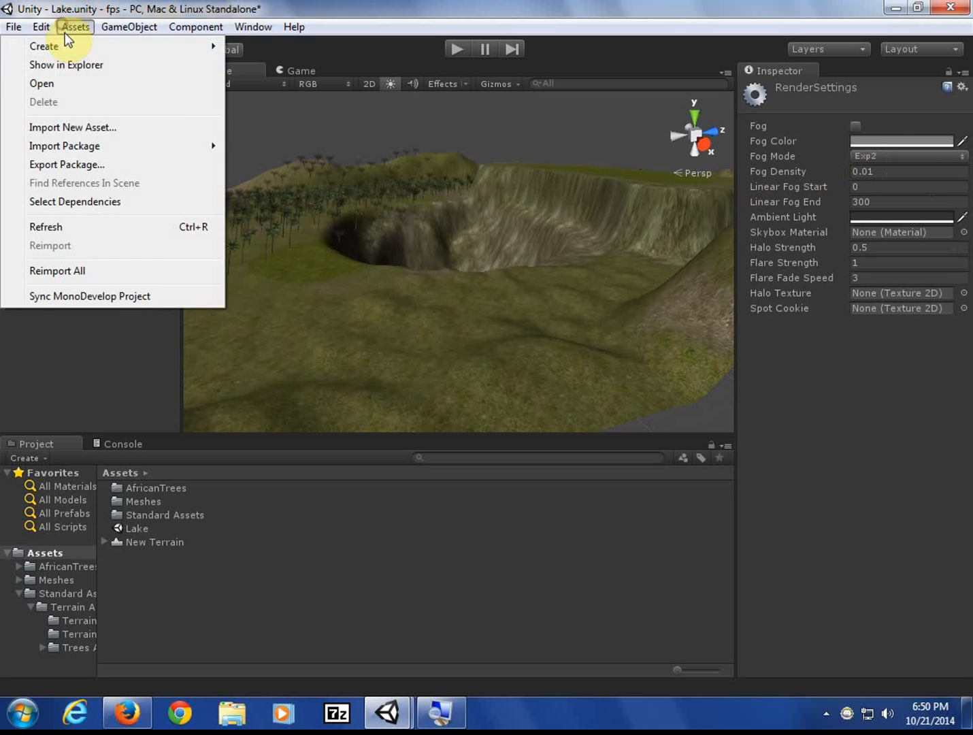
pyautogui.click(114, 144)
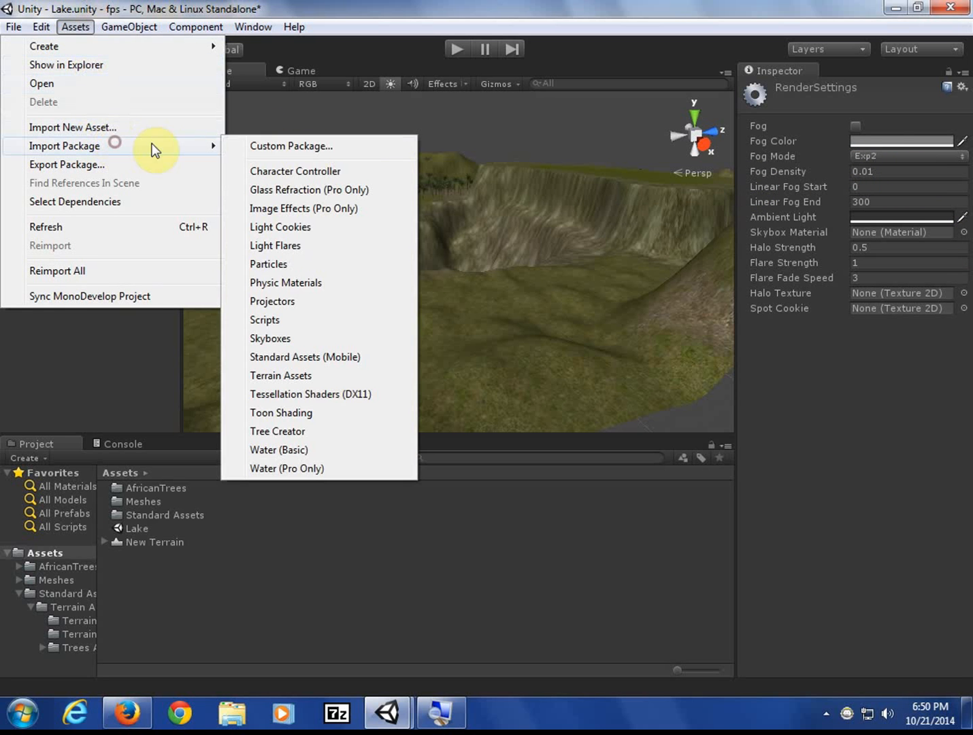
pyautogui.click(380, 334)
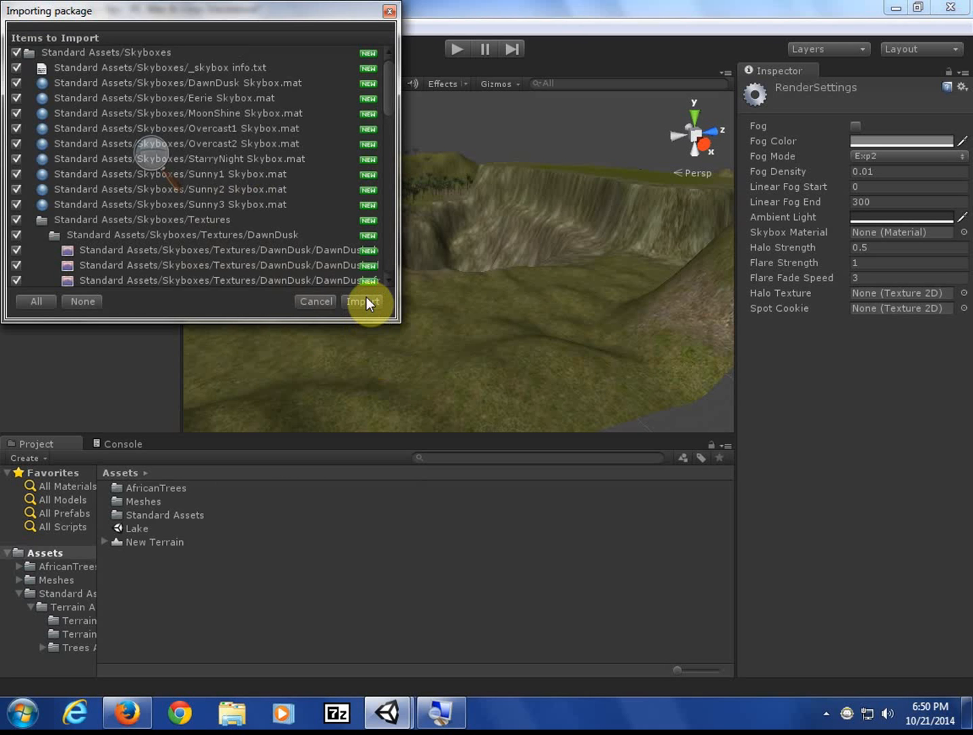
pyautogui.click(367, 297)
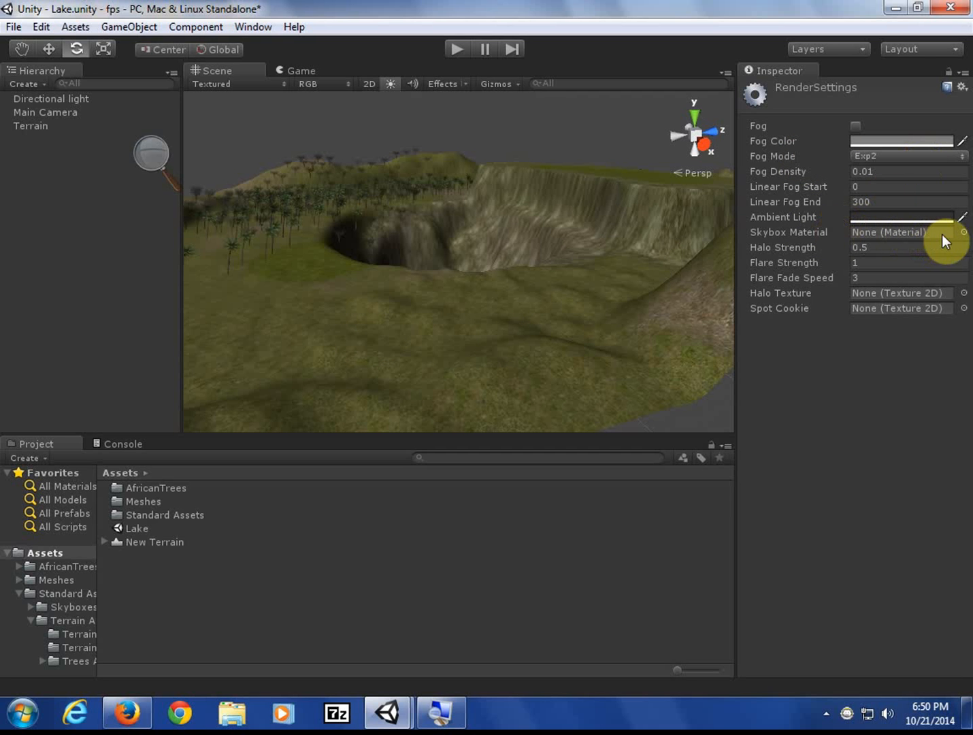
# - Preview the Eerie and MoonShine skyboxes, then set the Skybox Material to Overcast1 Skybox
pyautogui.click(965, 232)
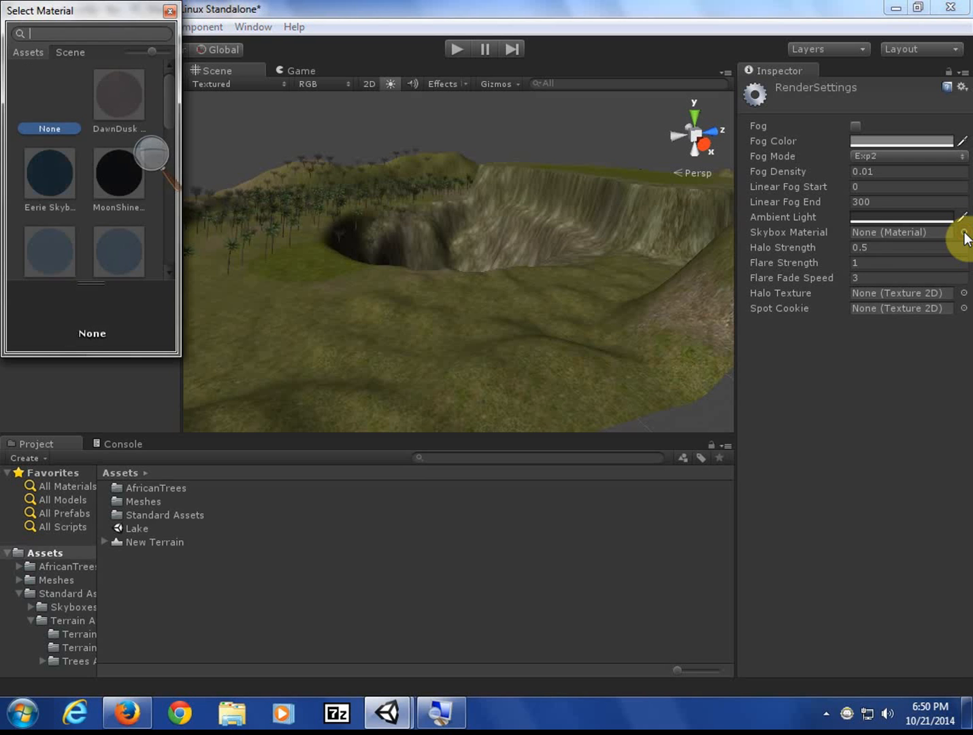
pyautogui.moveTo(74, 12); pyautogui.dragTo(422, 159)
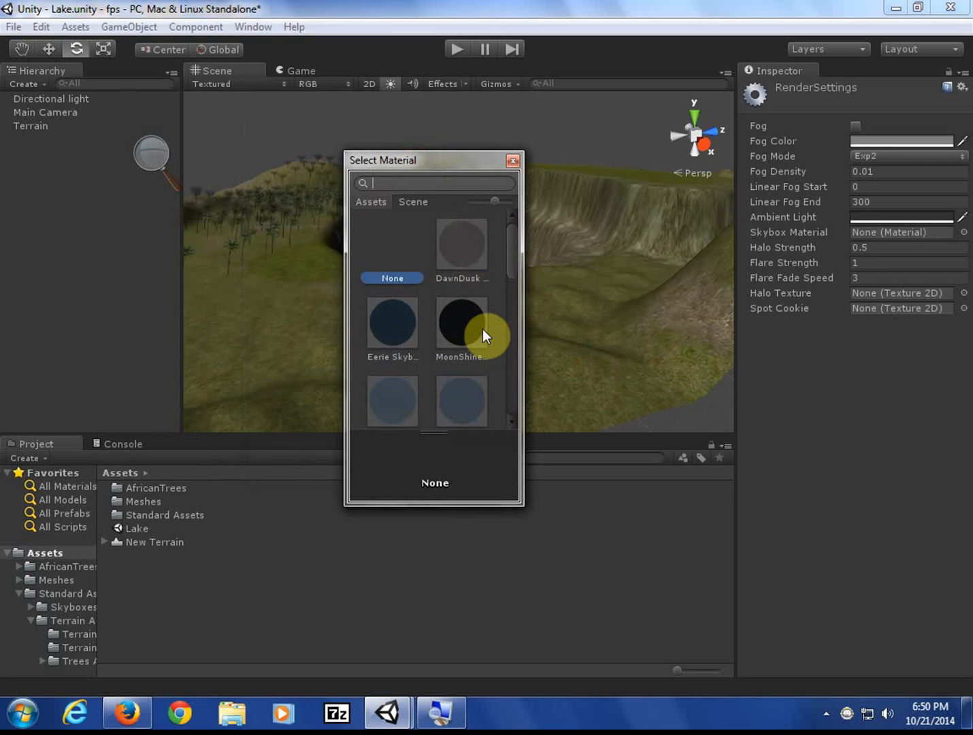
pyautogui.scroll(-1, 482, 344)
pyautogui.scroll(-1, 481, 341)
pyautogui.scroll(-10, 481, 341)
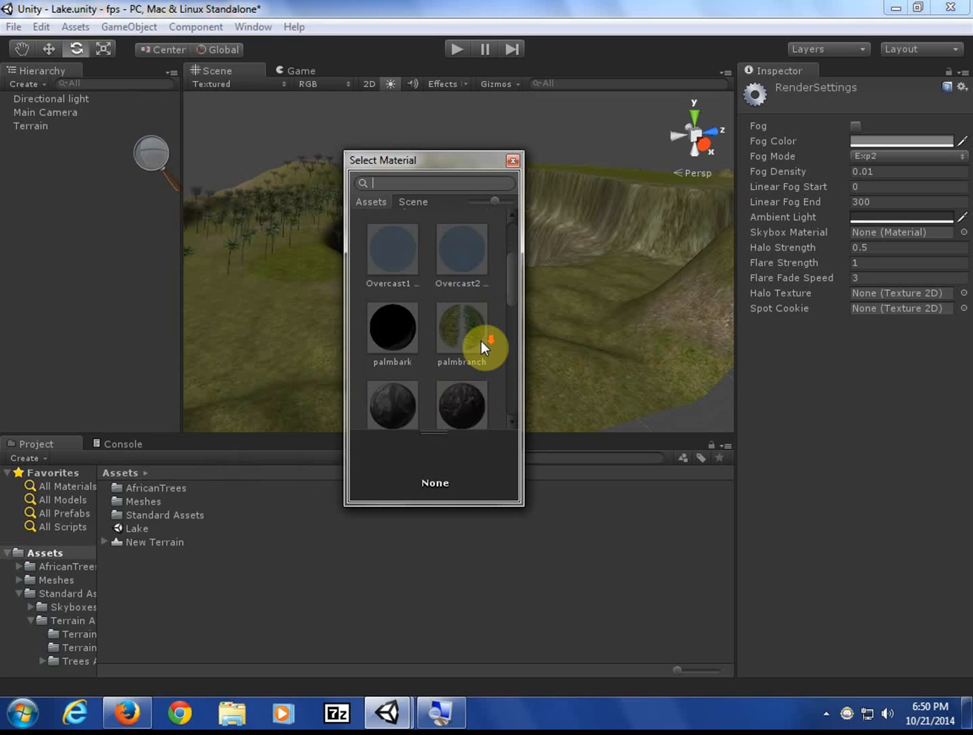
pyautogui.scroll(10, 481, 342)
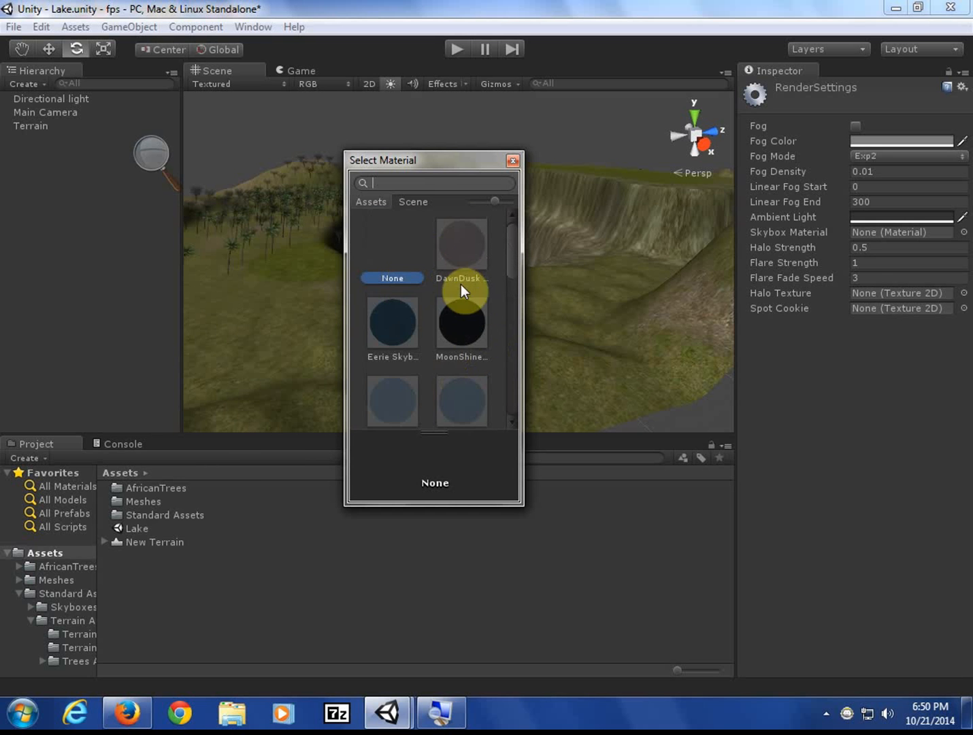
pyautogui.click(399, 334)
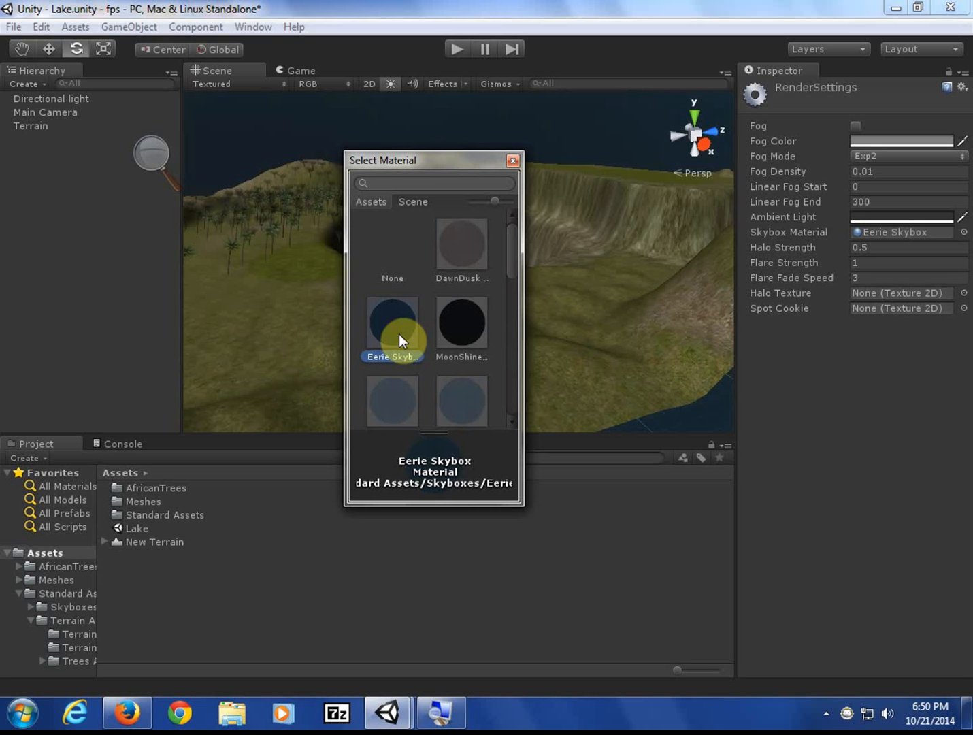
pyautogui.click(461, 341)
pyautogui.click(409, 400)
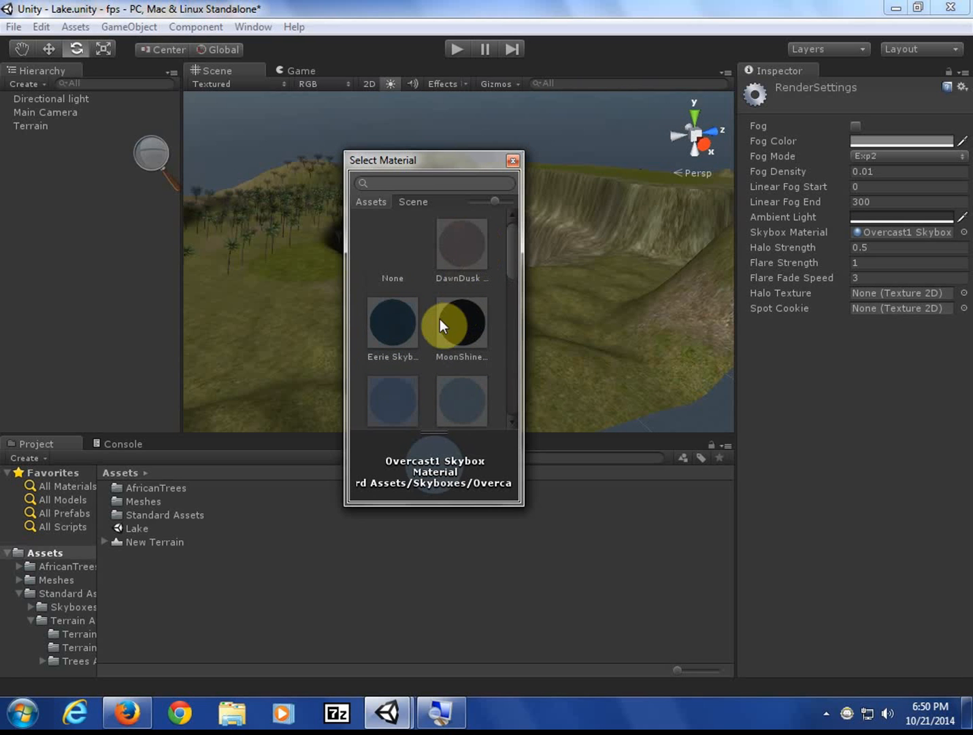
pyautogui.scroll(-2, 423, 321)
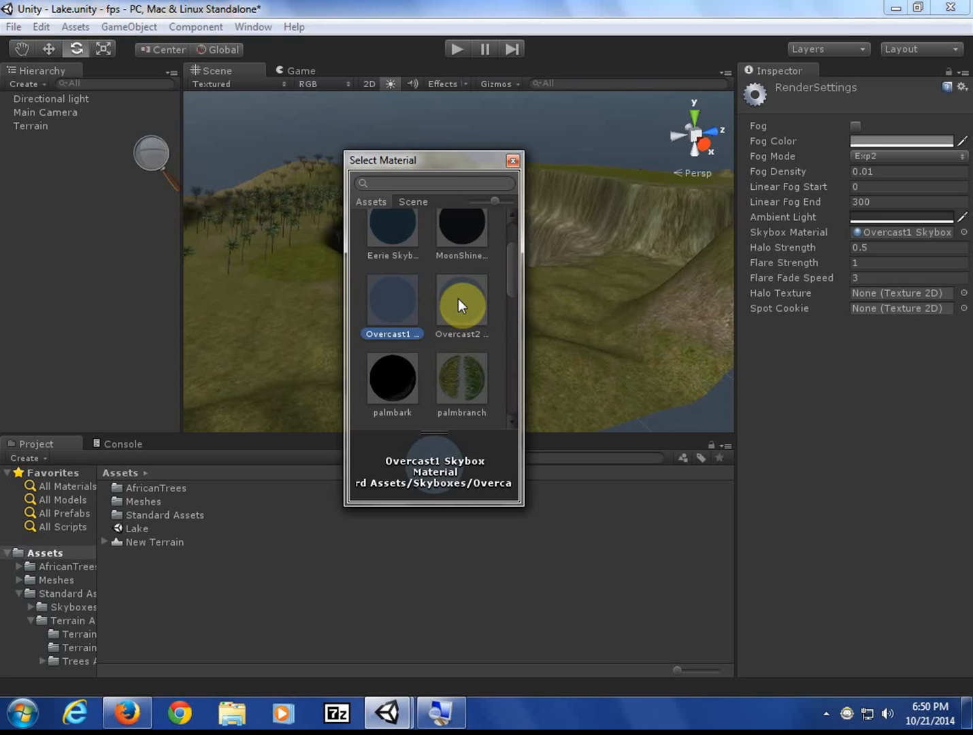
pyautogui.doubleClick(401, 296)
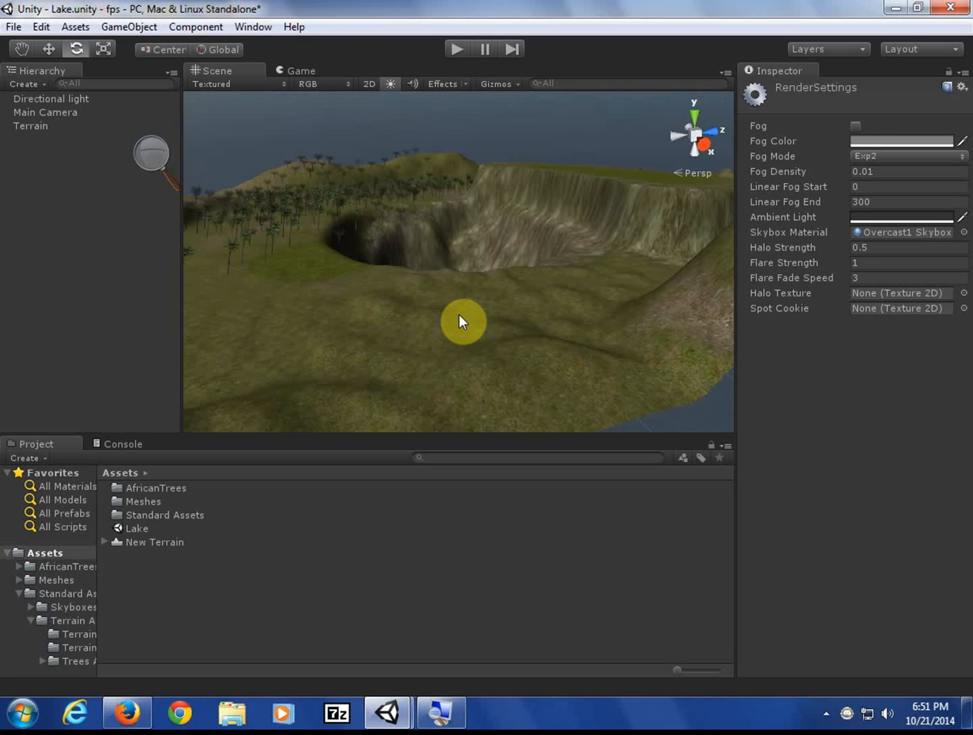
# - Enable Exp2 fog in Render Settings and set Fog Density to 0.002
pyautogui.click(856, 126)
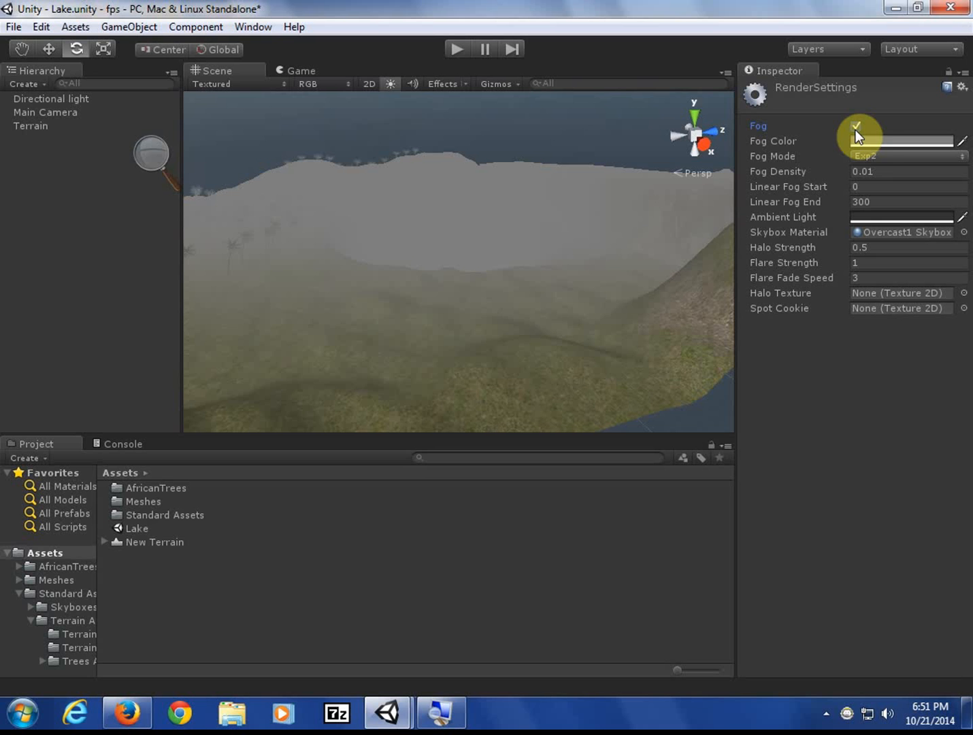
pyautogui.click(882, 171)
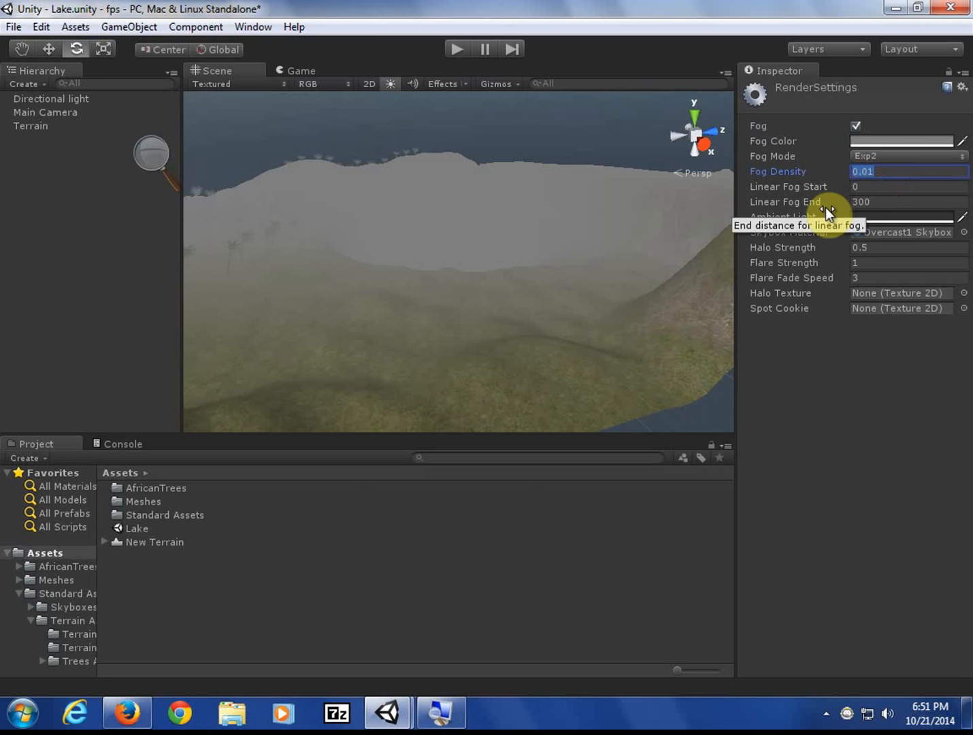
pyautogui.click(870, 172)
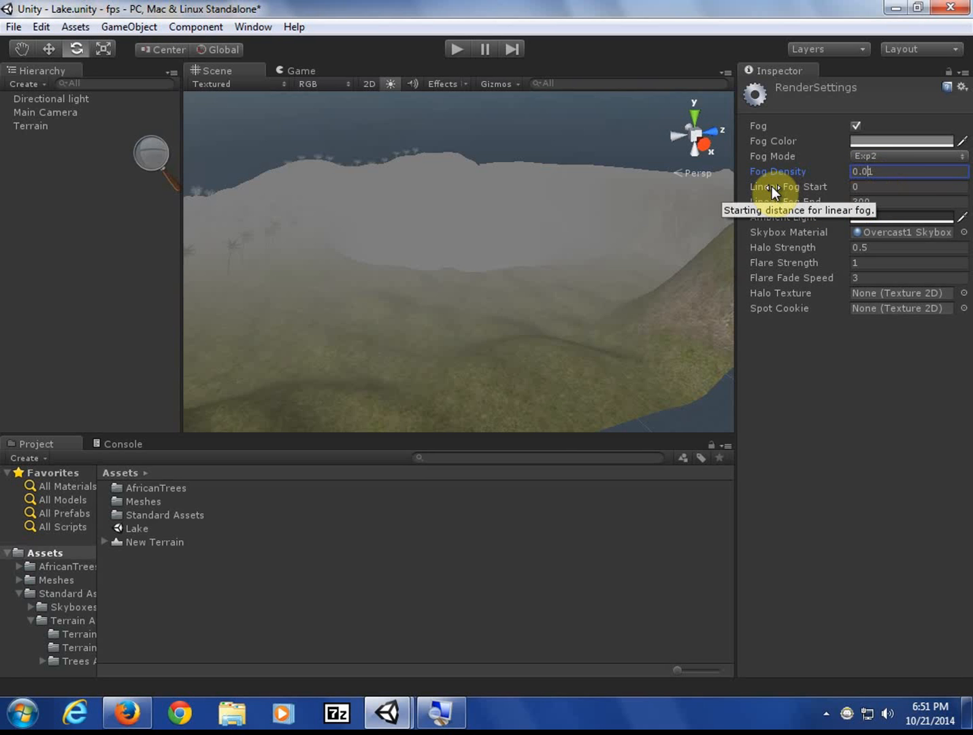
pyautogui.write('0')
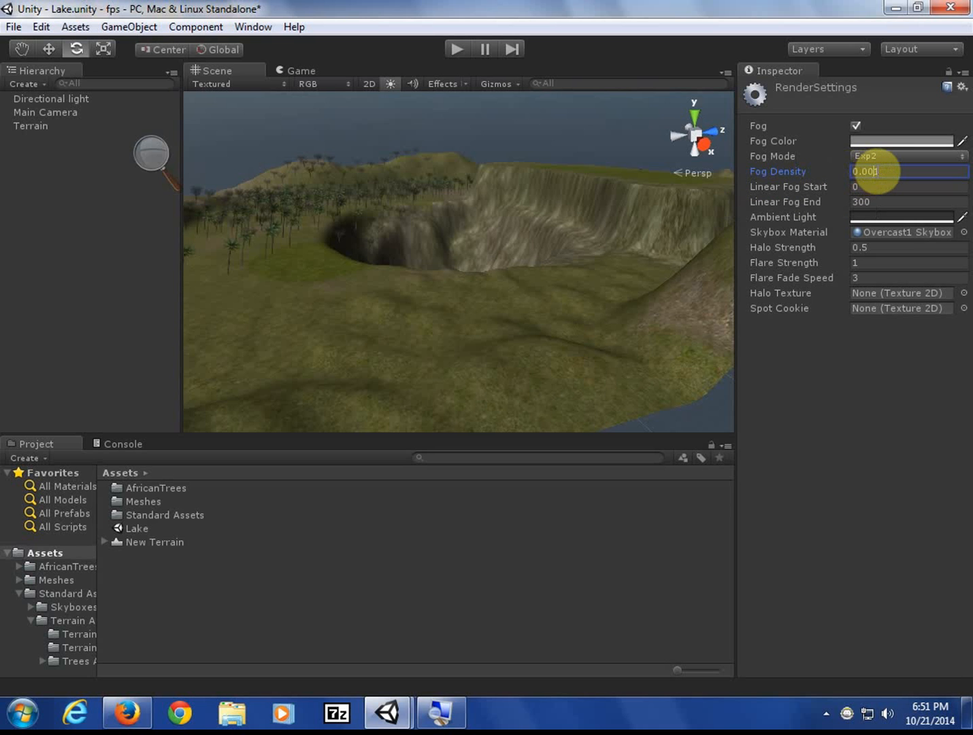
pyautogui.doubleClick(881, 172)
pyautogui.press('BackSpace')
pyautogui.write('3')
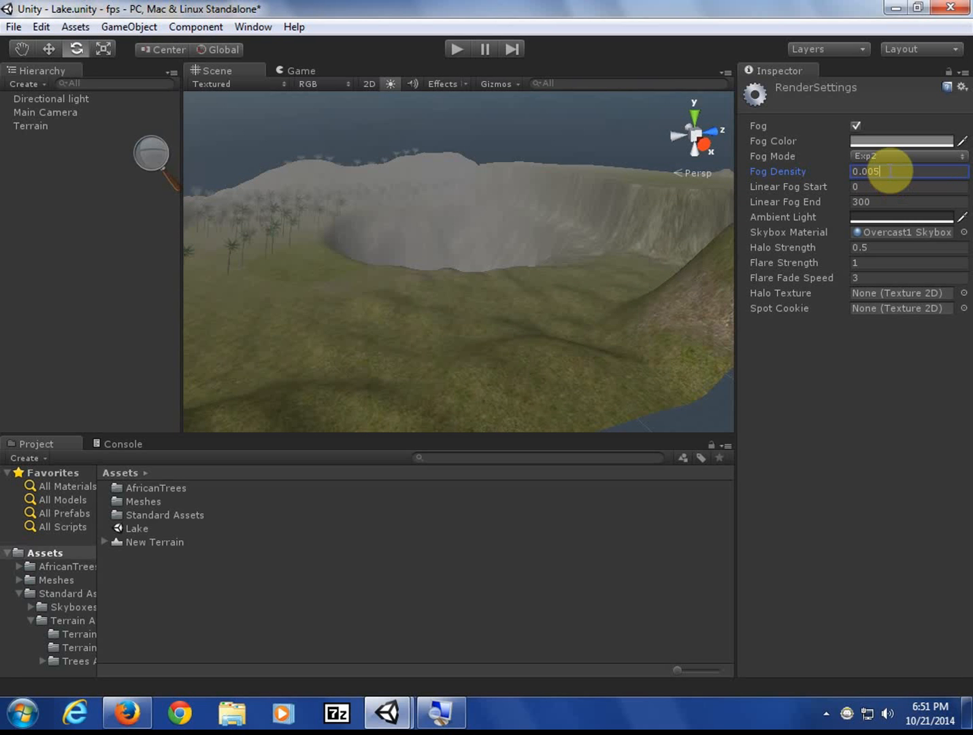
pyautogui.press('BackSpace')
pyautogui.write('2')
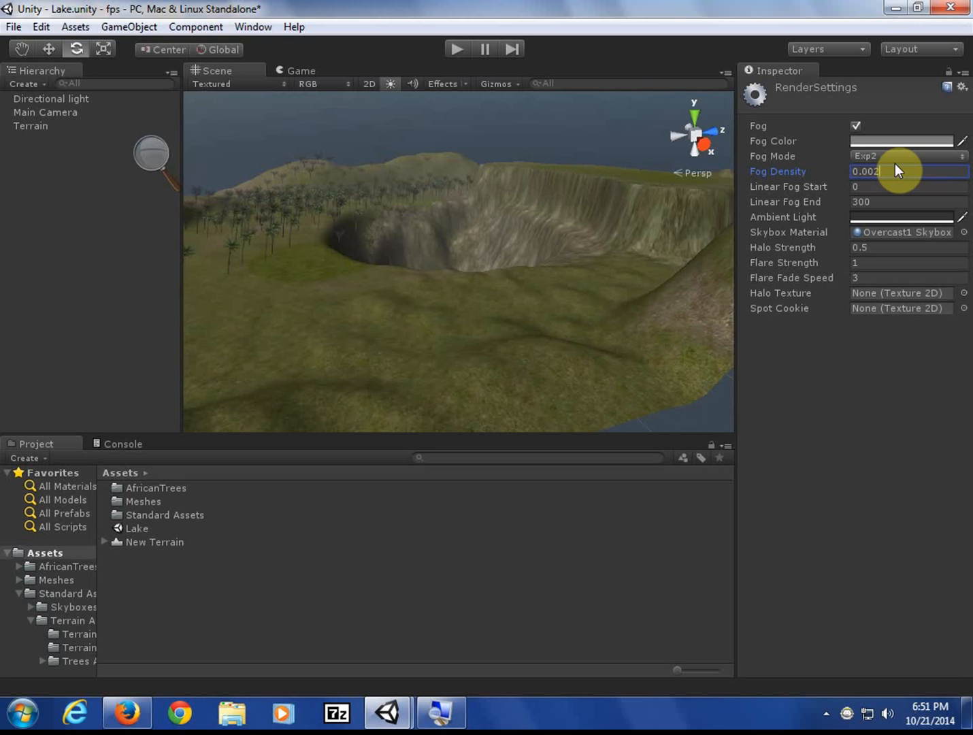
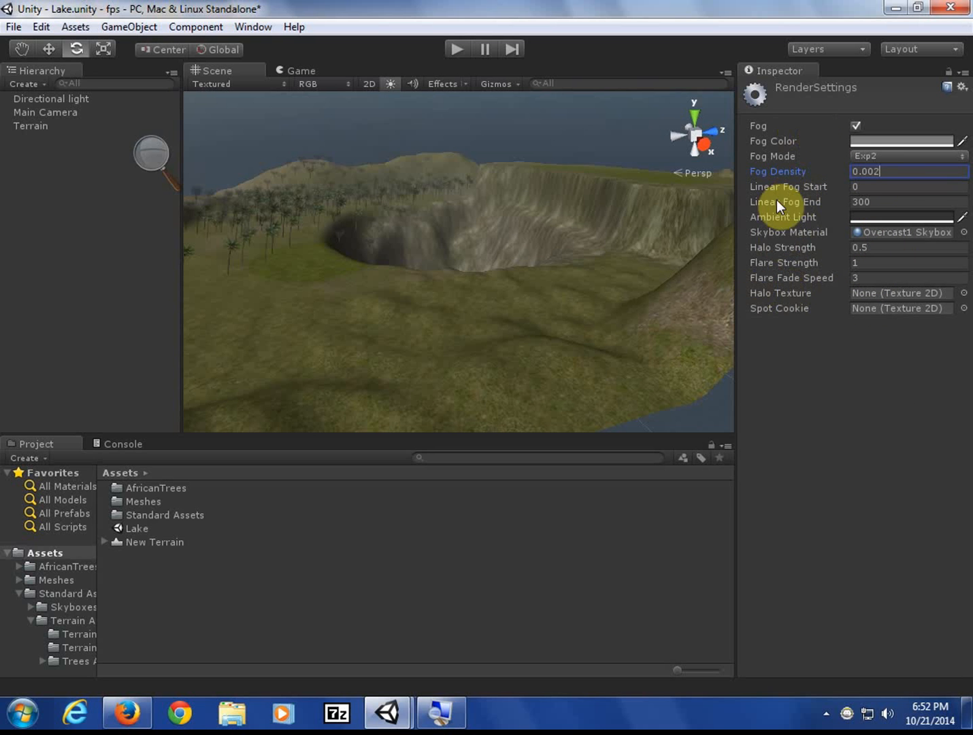
# - Set the Render Settings Fog Color to a pale blue-grey in the colour picker
pyautogui.click(872, 142)
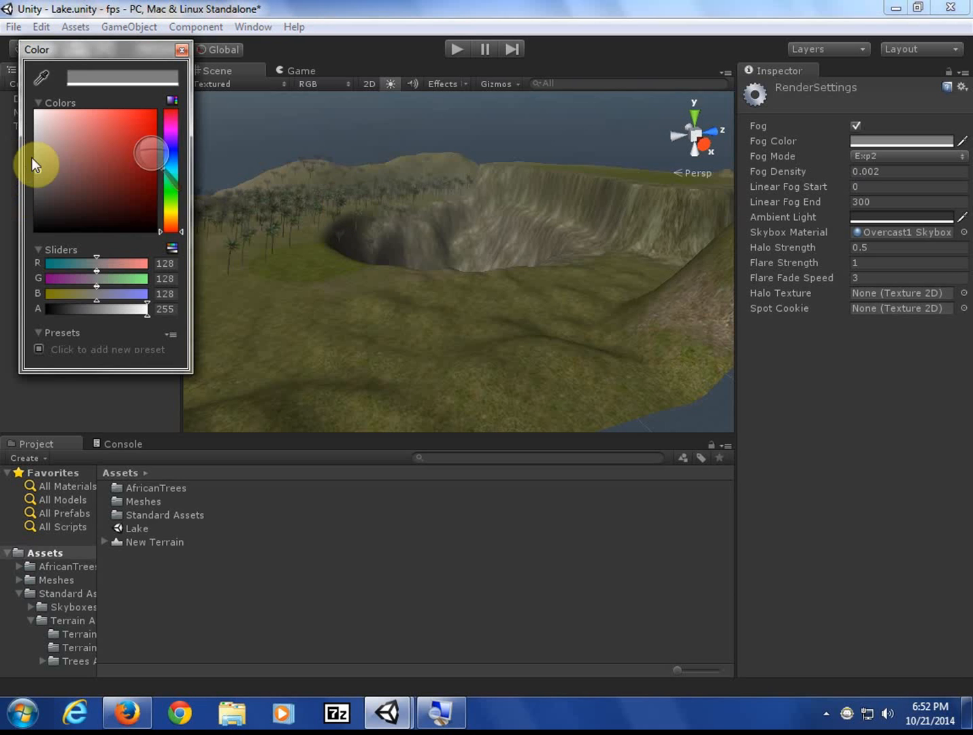
pyautogui.moveTo(36, 163); pyautogui.dragTo(37, 157)
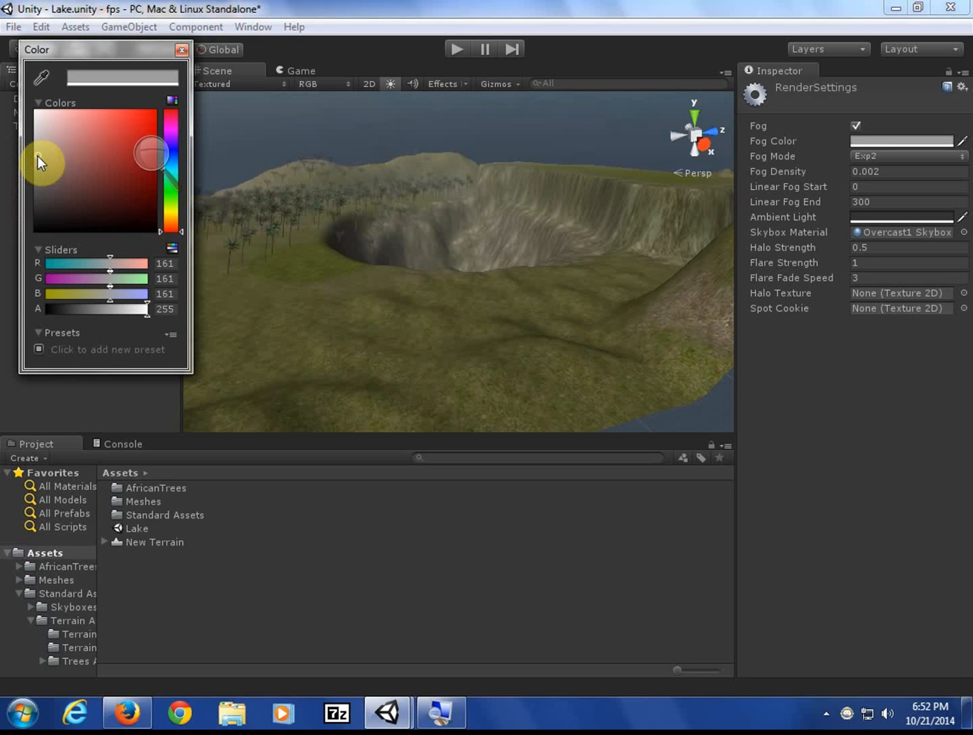
pyautogui.click(170, 160)
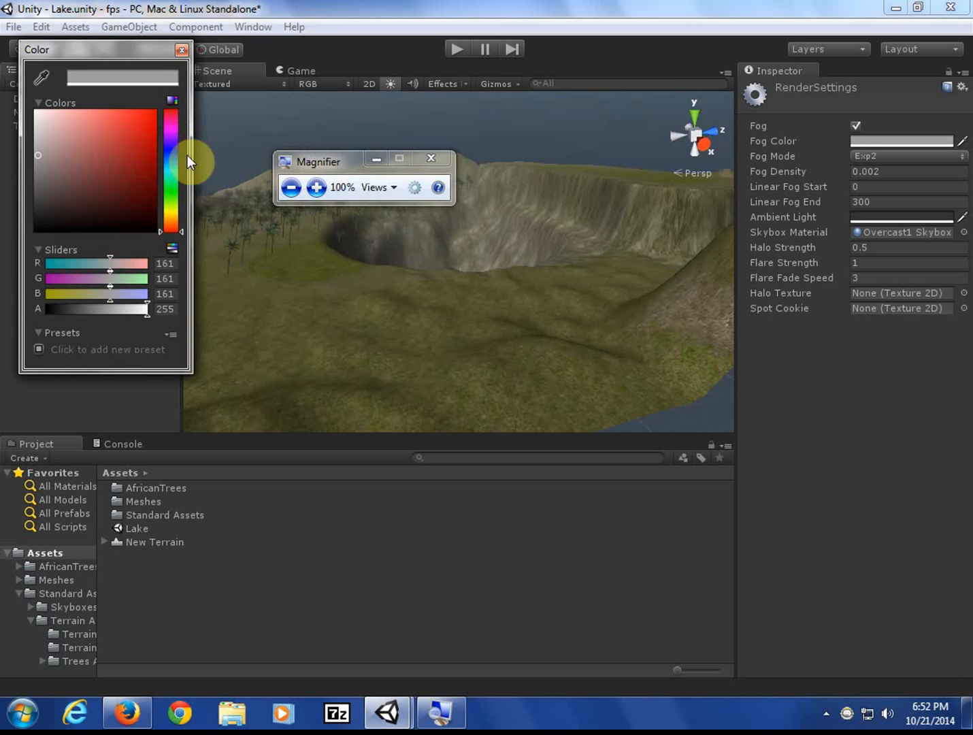
pyautogui.click(170, 163)
pyautogui.moveTo(72, 145)
pyautogui.mouseDown()
pyautogui.moveTo(100, 148)
pyautogui.moveTo(126, 183)
pyautogui.moveTo(131, 136)
pyautogui.moveTo(145, 126)
pyautogui.moveTo(153, 163)
pyautogui.moveTo(128, 193)
pyautogui.moveTo(99, 172)
pyautogui.moveTo(49, 170)
pyautogui.moveTo(49, 154)
pyautogui.mouseUp()
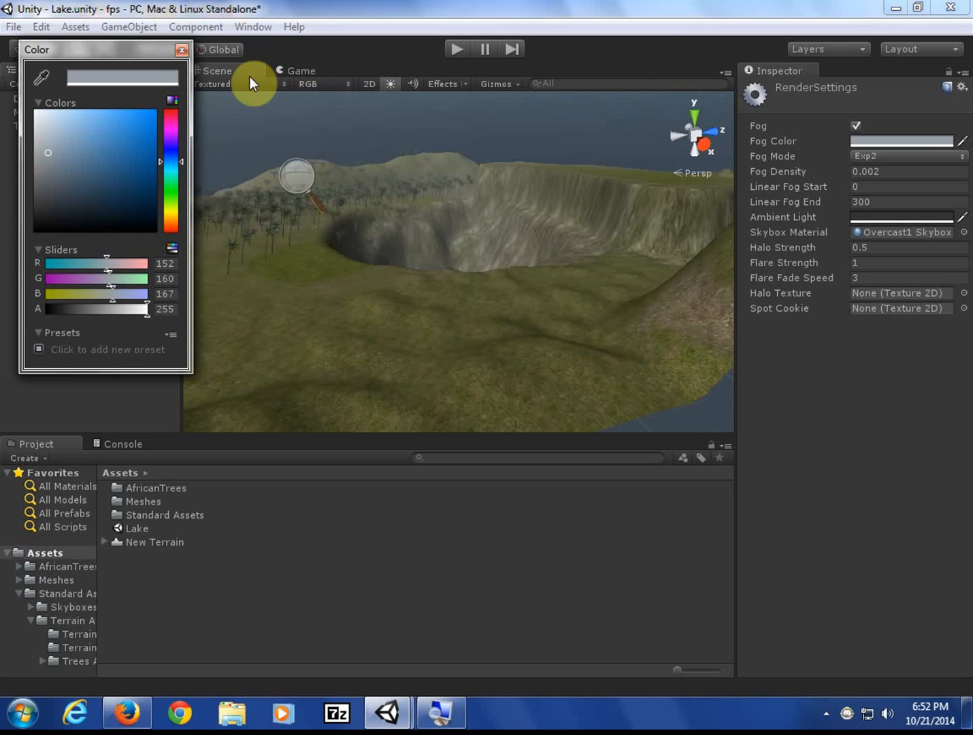
pyautogui.click(184, 50)
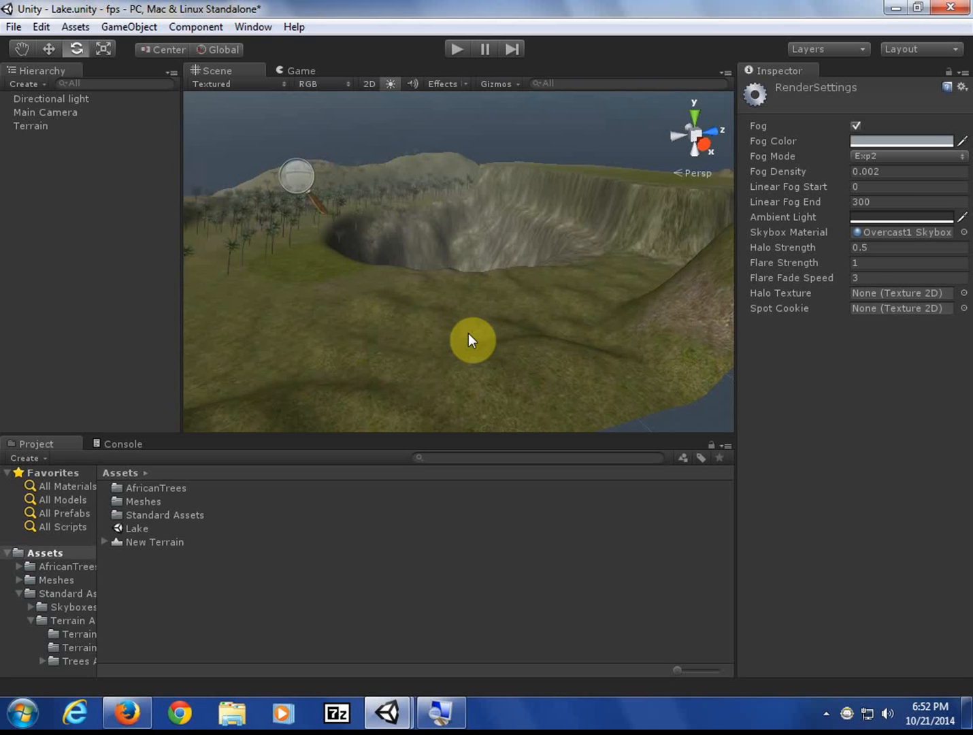
pyautogui.click(450, 55)
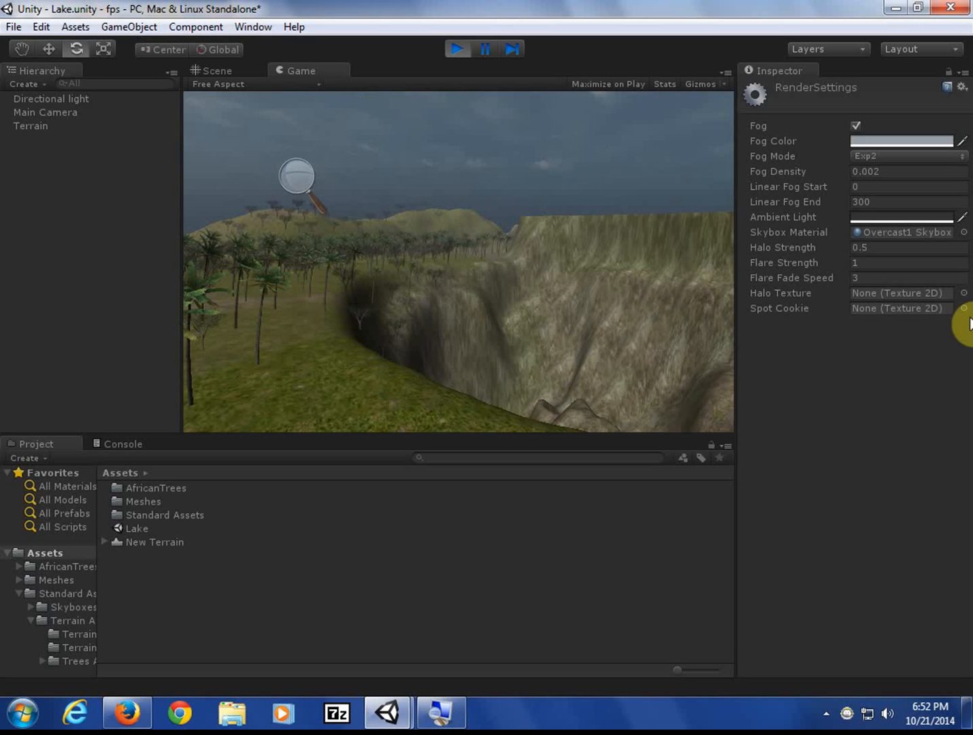
pyautogui.click(461, 52)
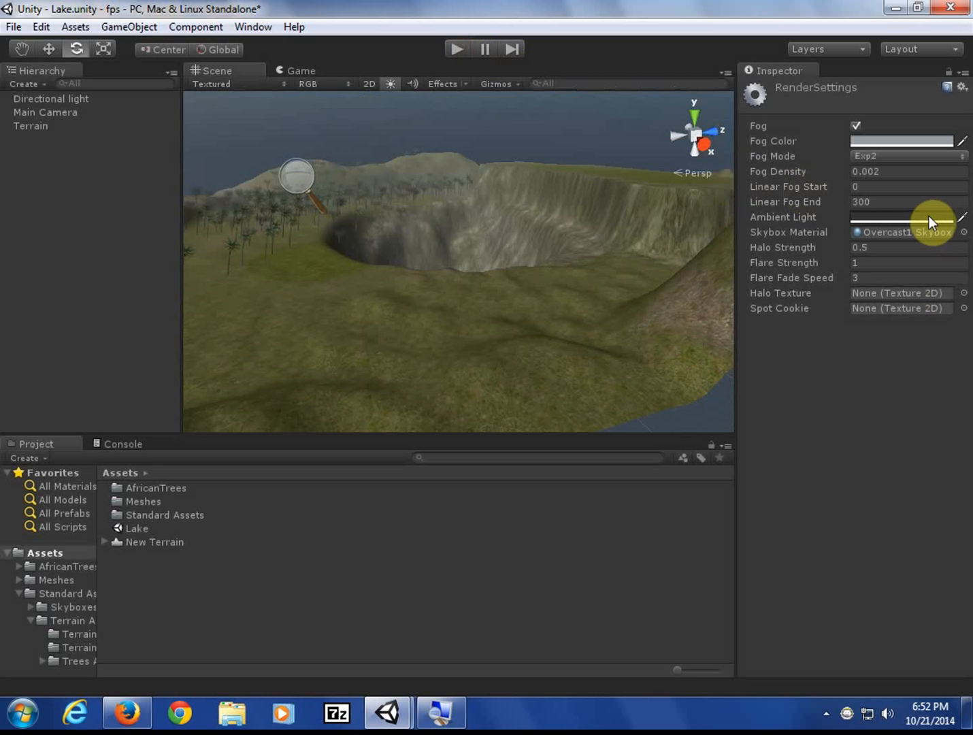
# - Set the Skybox Material to Sunny2 Skybox and check it in a quick Play test
pyautogui.click(964, 233)
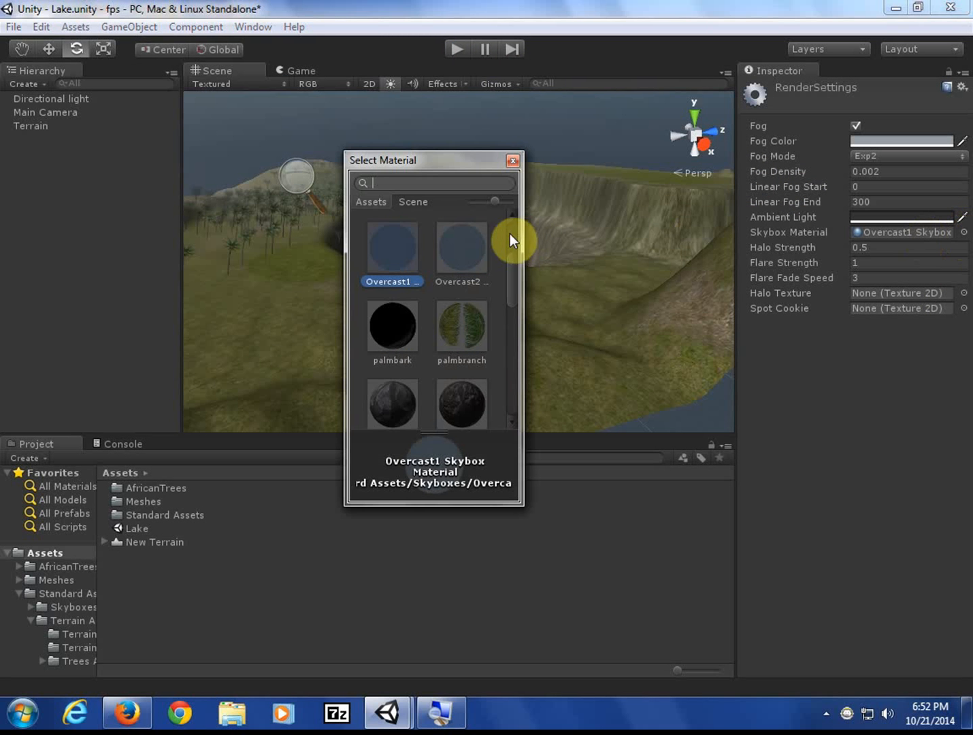
pyautogui.scroll(3, 451, 296)
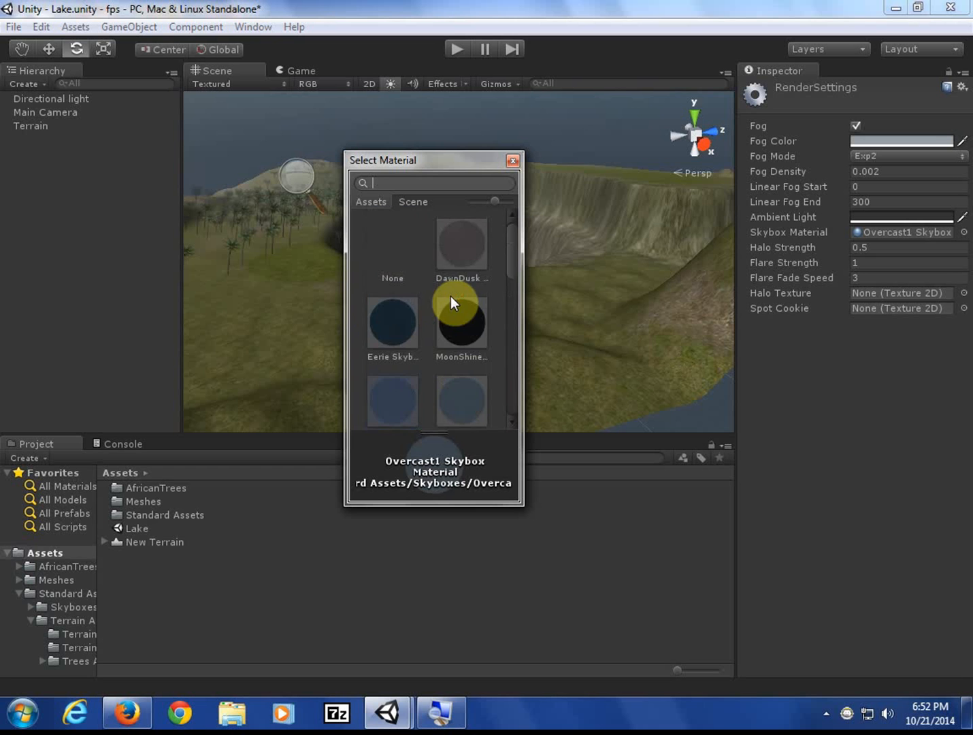
pyautogui.scroll(-10, 464, 282)
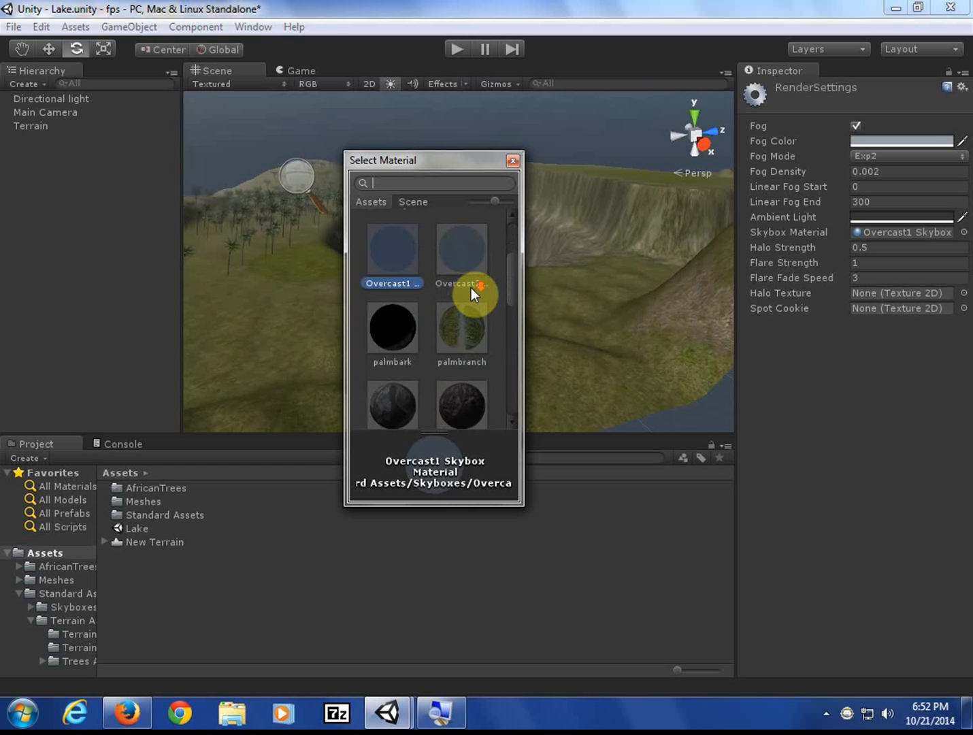
pyautogui.scroll(-2, 471, 293)
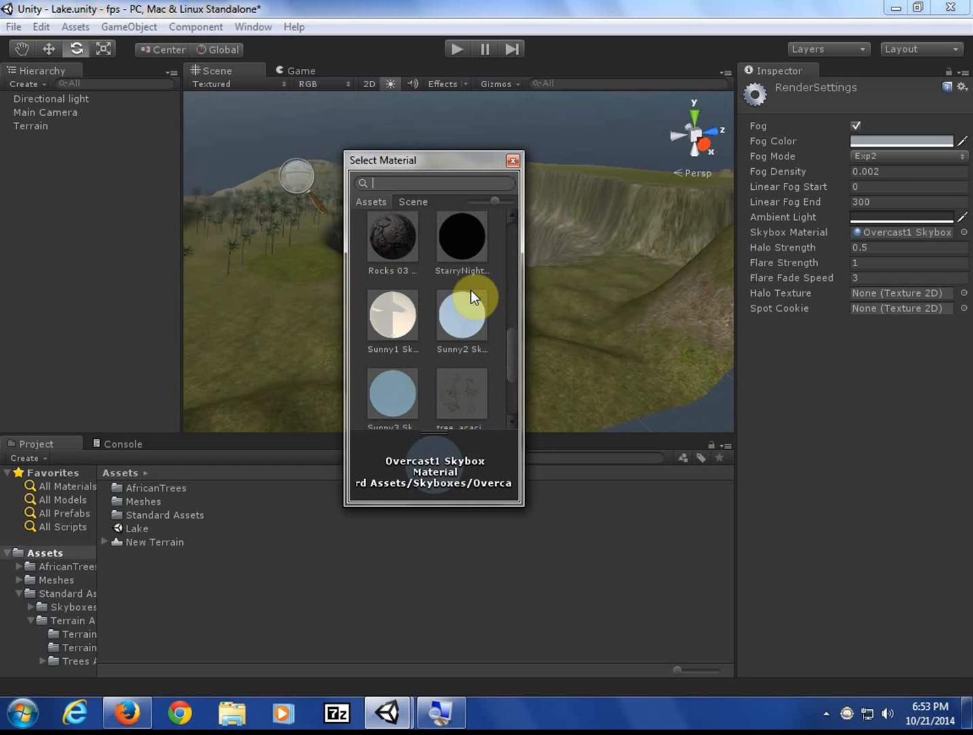
pyautogui.click(470, 291)
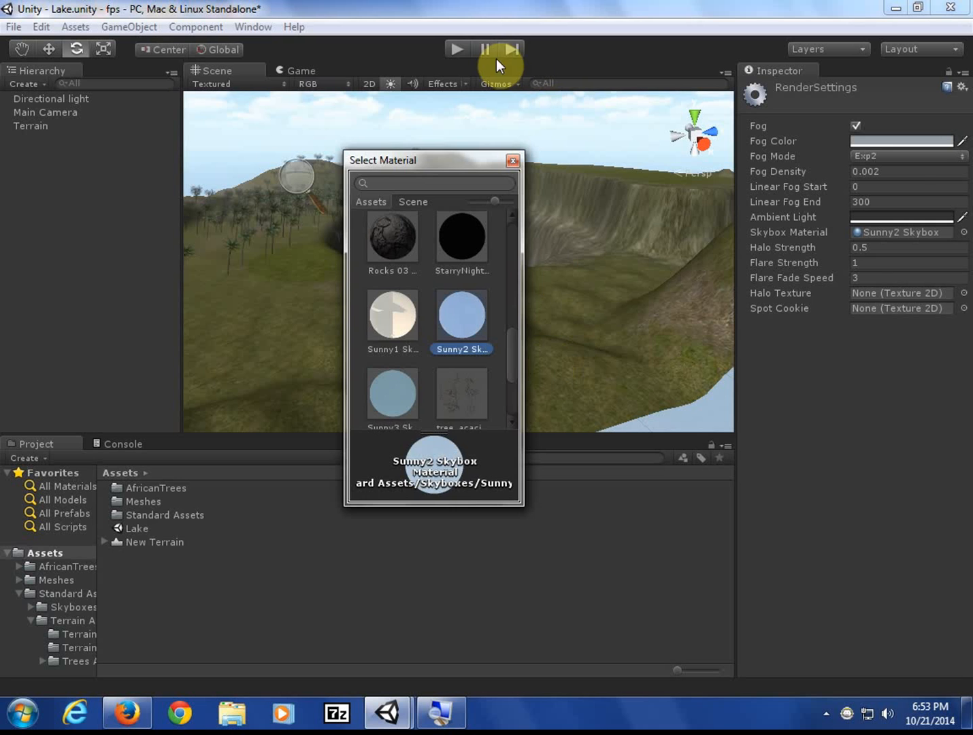
pyautogui.click(457, 50)
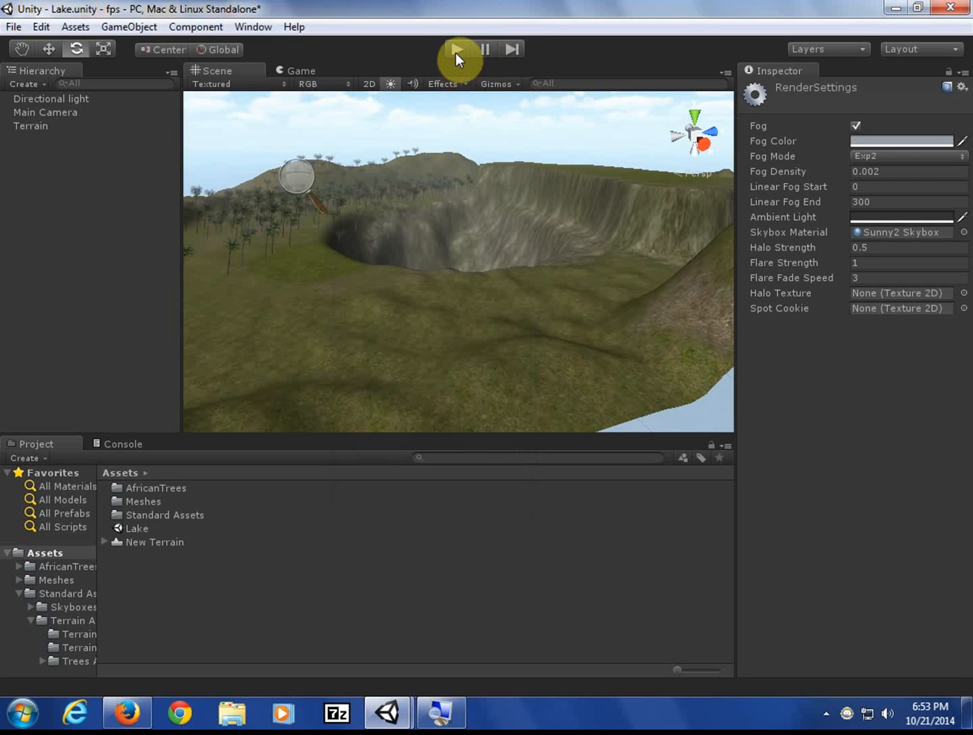
pyautogui.click(455, 51)
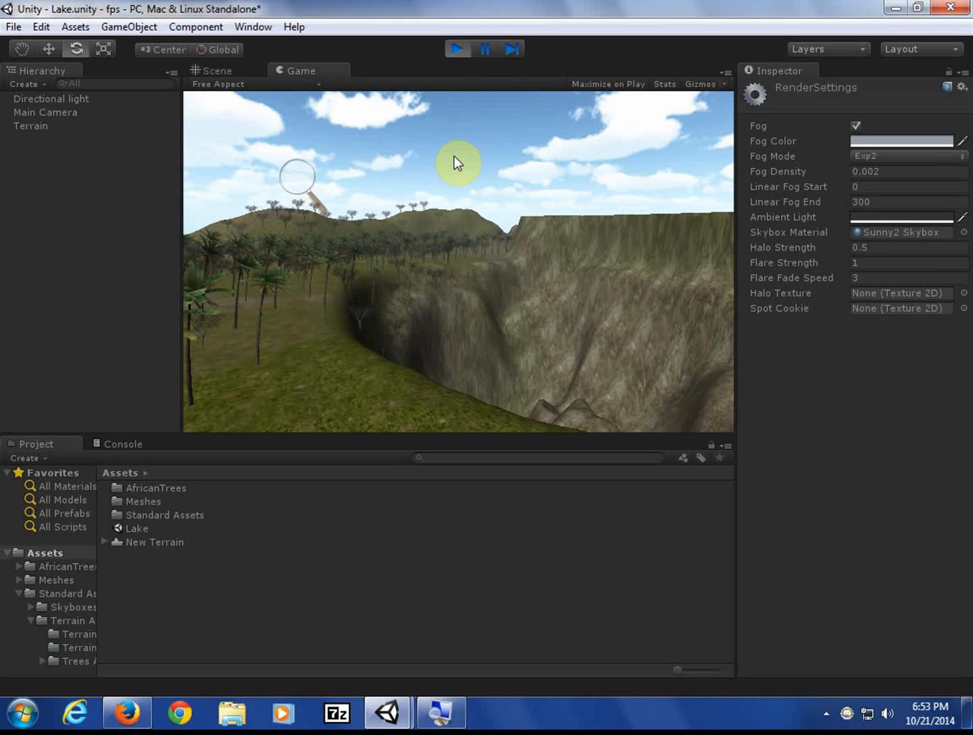
pyautogui.click(458, 49)
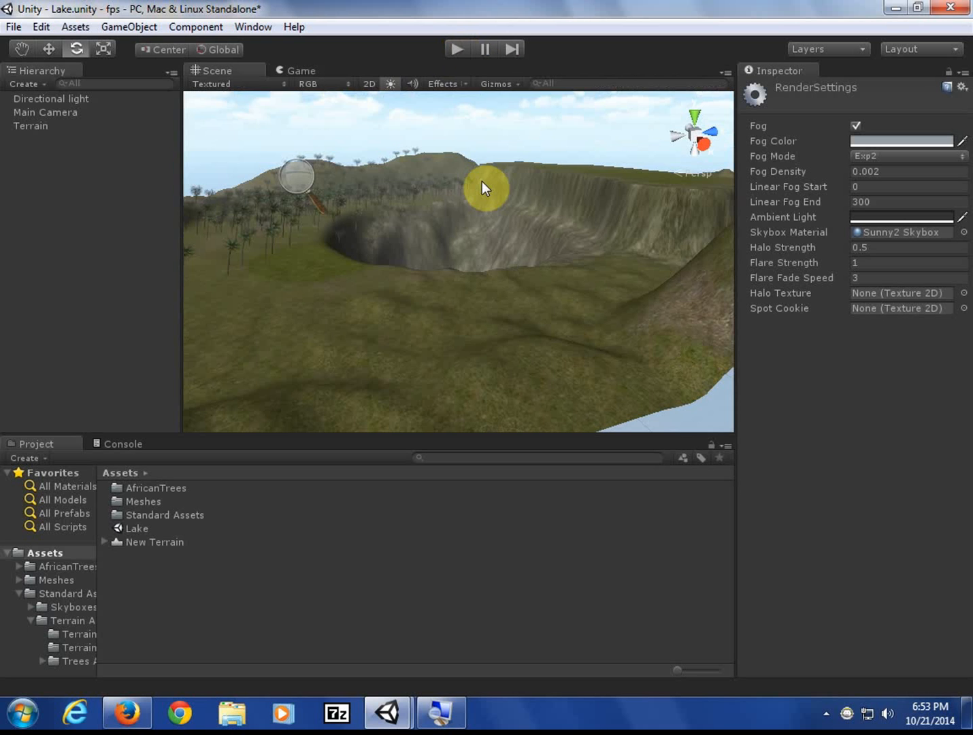
# - Save the Lake scene and import all items of the Water (Pro Only) package
pyautogui.click(14, 27)
pyautogui.click(56, 91)
pyautogui.click(75, 27)
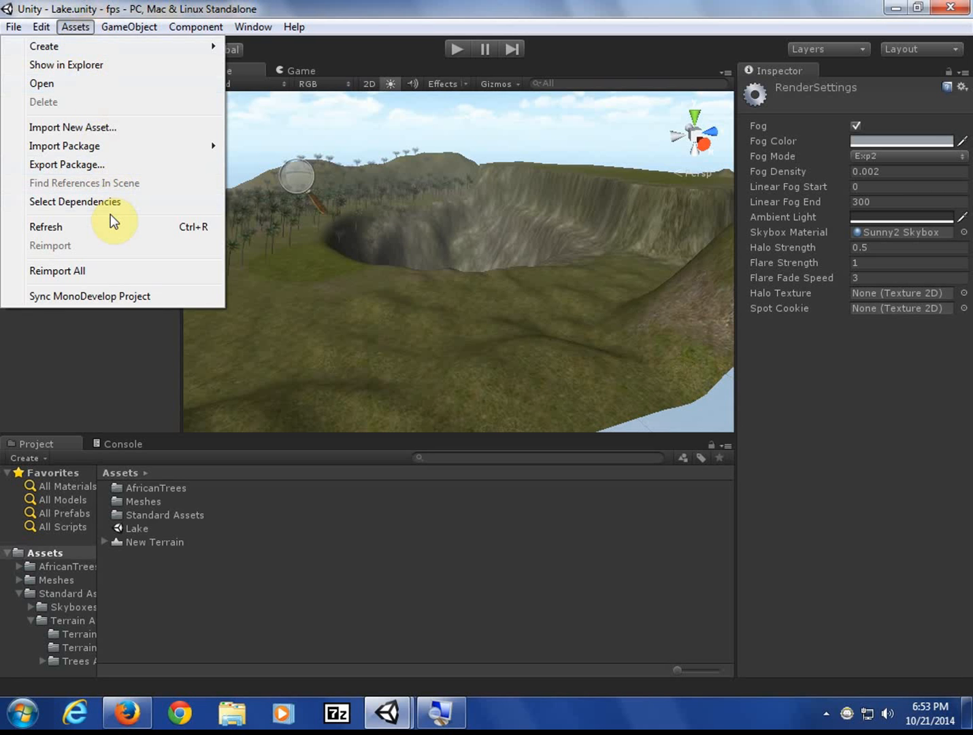
pyautogui.moveTo(81, 147)
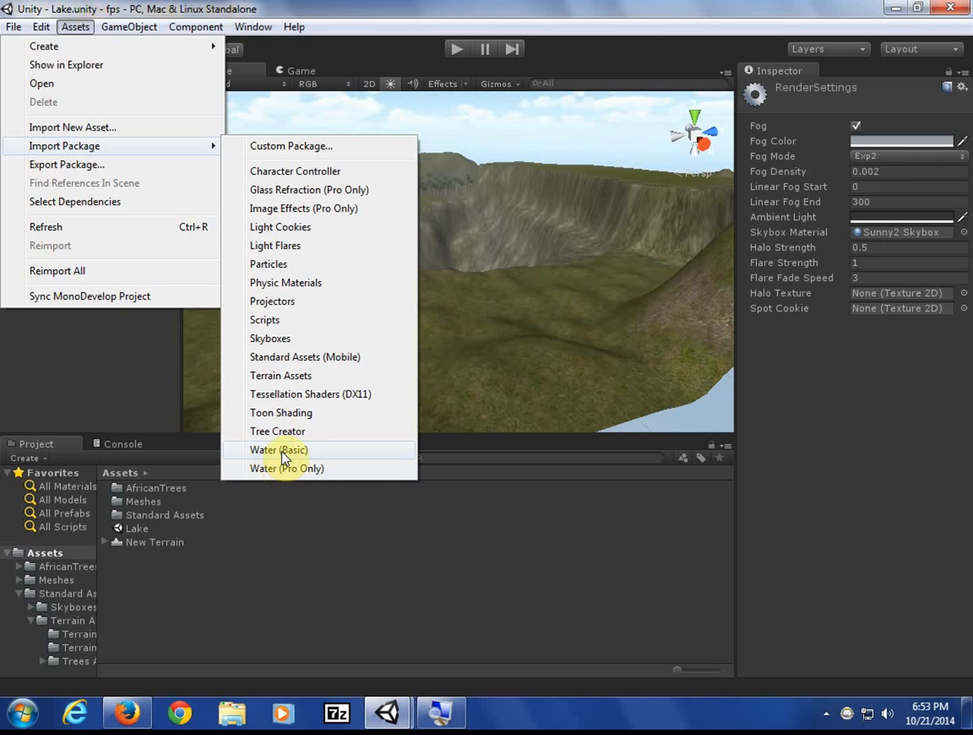
pyautogui.click(330, 473)
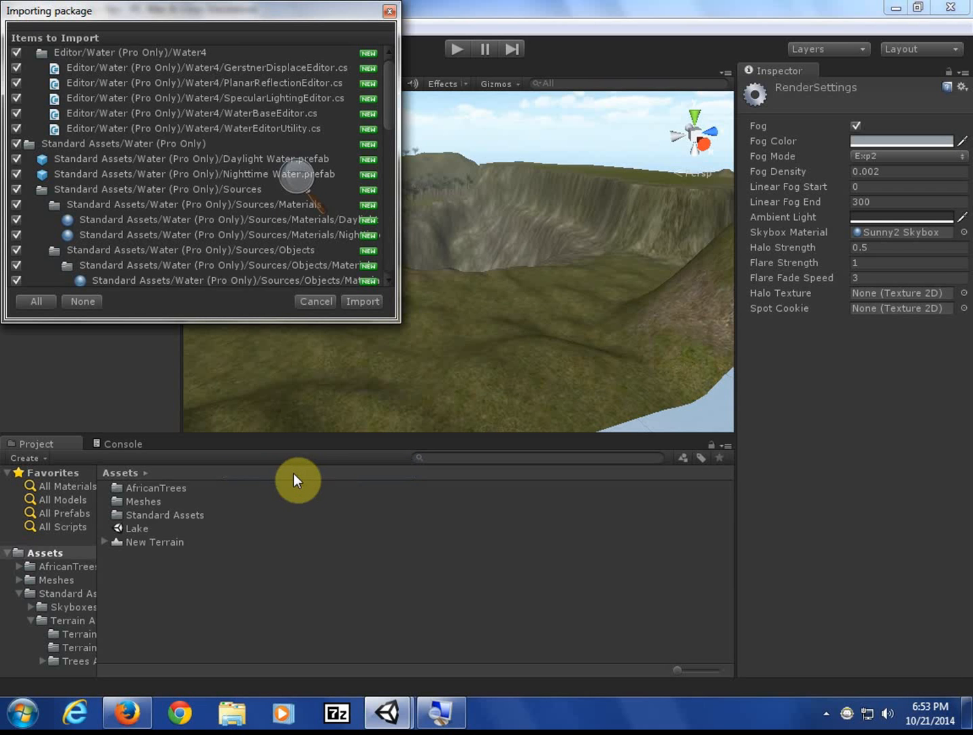
pyautogui.moveTo(185, 9); pyautogui.dragTo(403, 142)
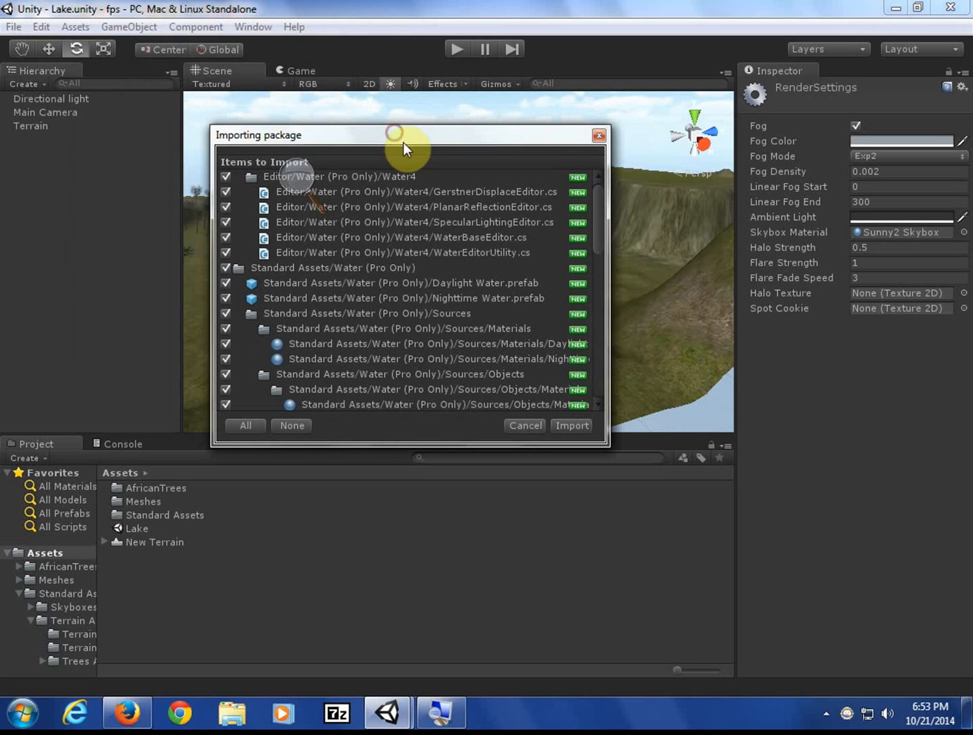
pyautogui.click(581, 425)
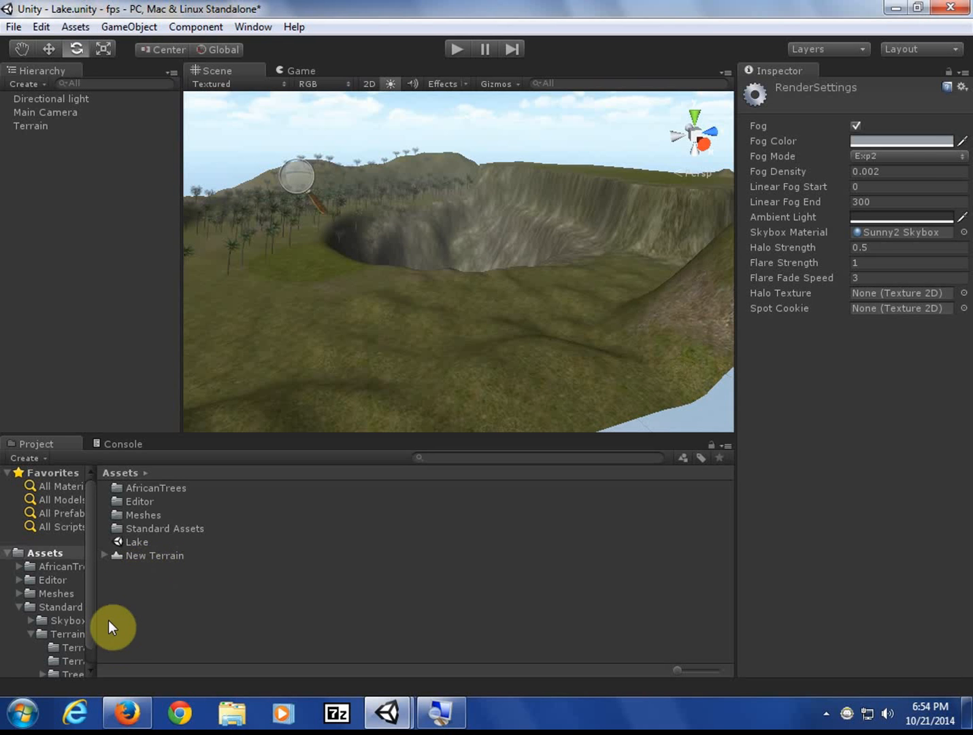
# - Drop the Daylight Water prefab from Water (Pro Only) into the crater at X 200.3, Y 70.97, Z 206.3
pyautogui.moveTo(96, 613); pyautogui.dragTo(162, 617)
pyautogui.click(32, 632)
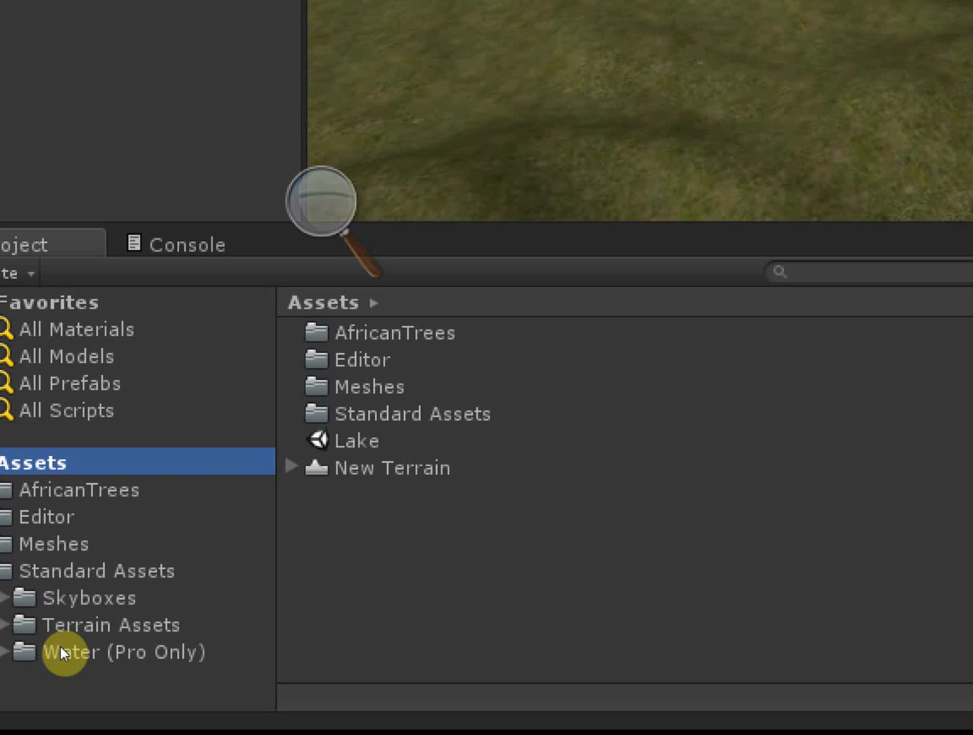
pyautogui.click(57, 652)
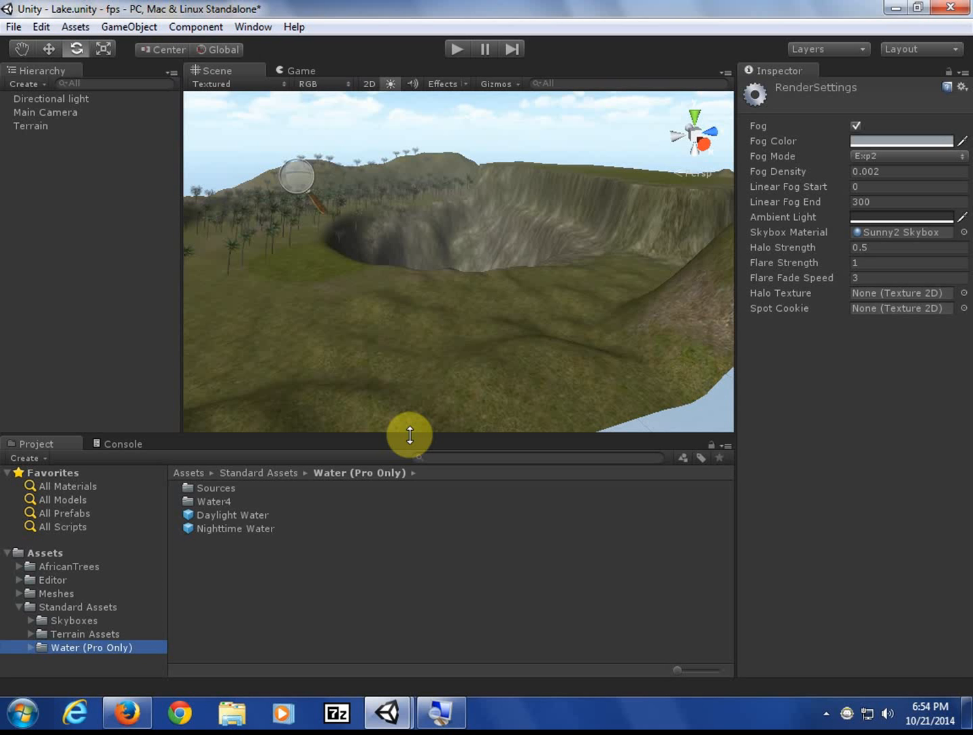
pyautogui.click(247, 510)
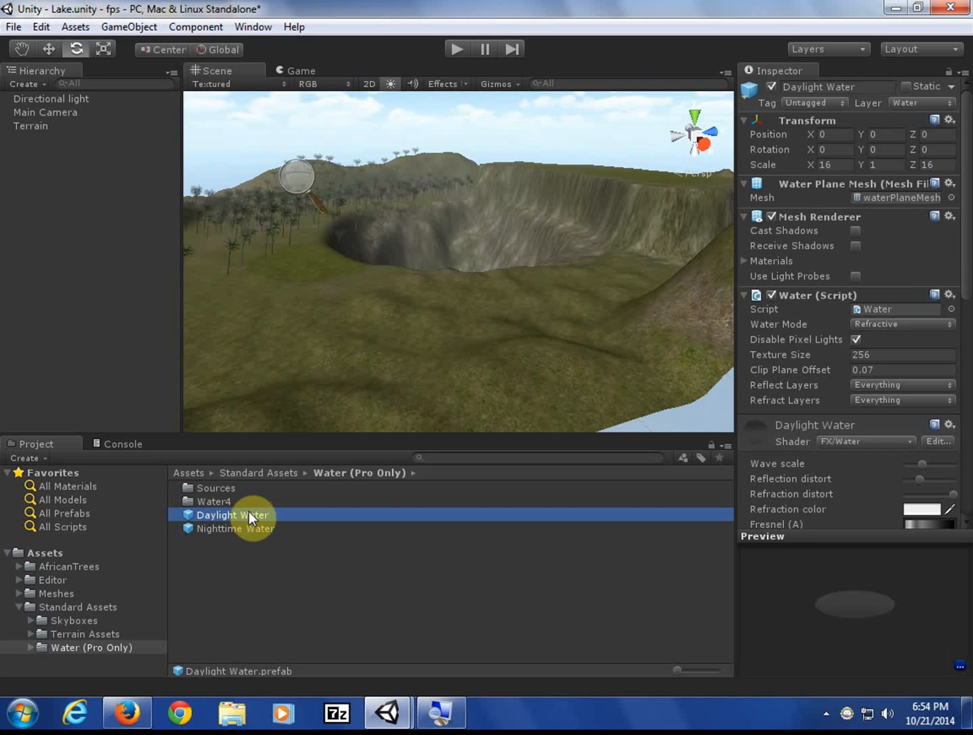
pyautogui.moveTo(249, 511); pyautogui.dragTo(444, 267)
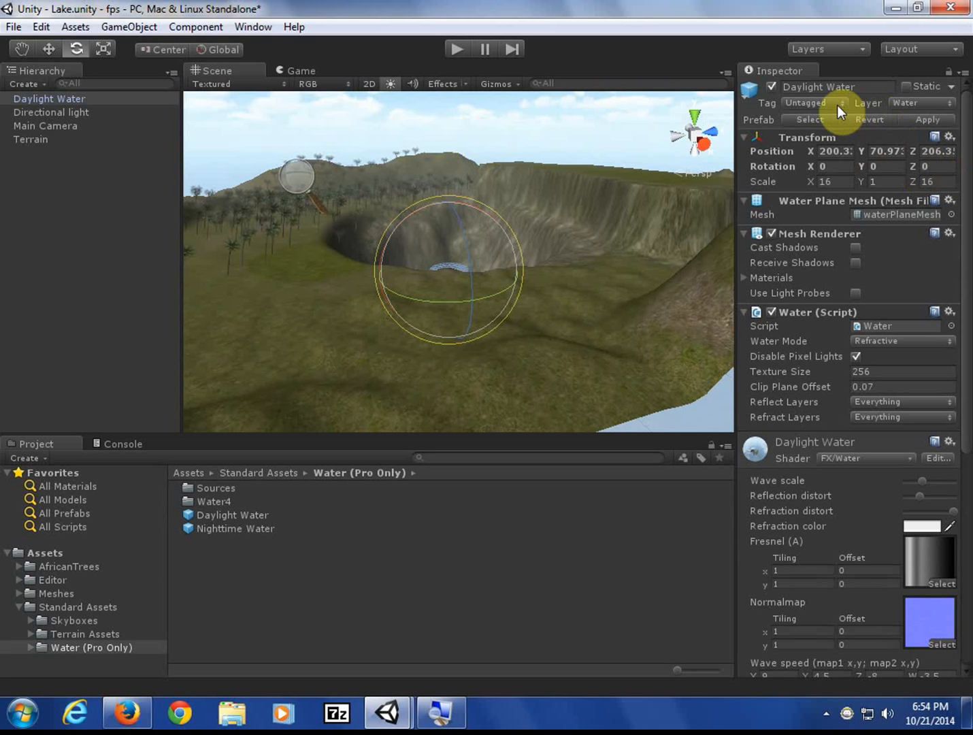
# - Reset the water's Transform and move it along Z, Y and X with world-aligned handles
pyautogui.click(951, 138)
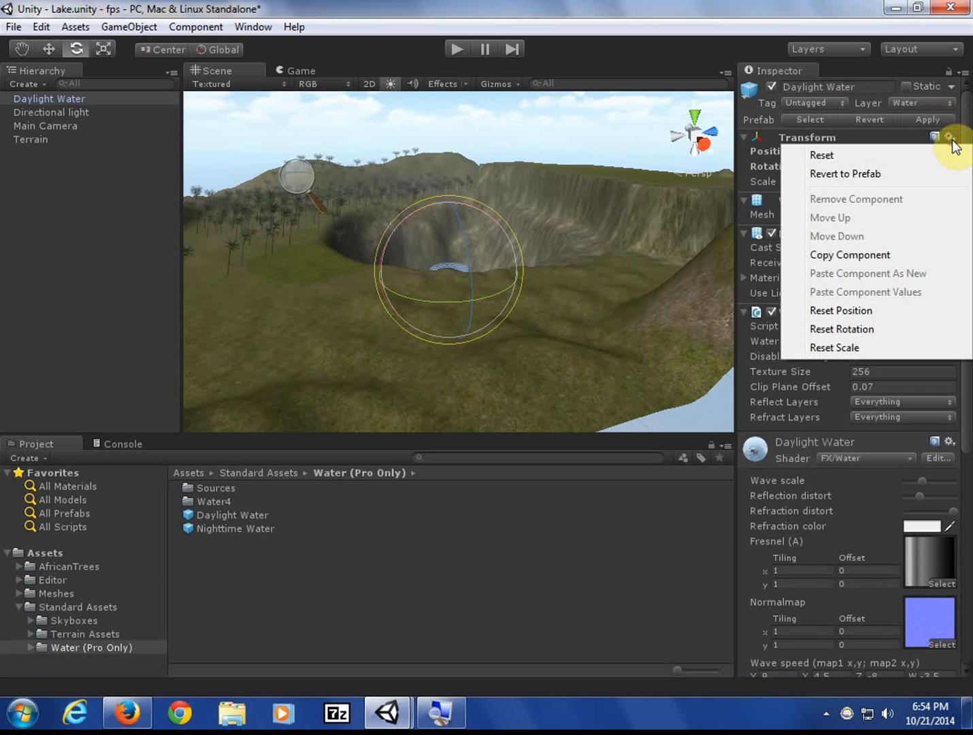
pyautogui.click(922, 153)
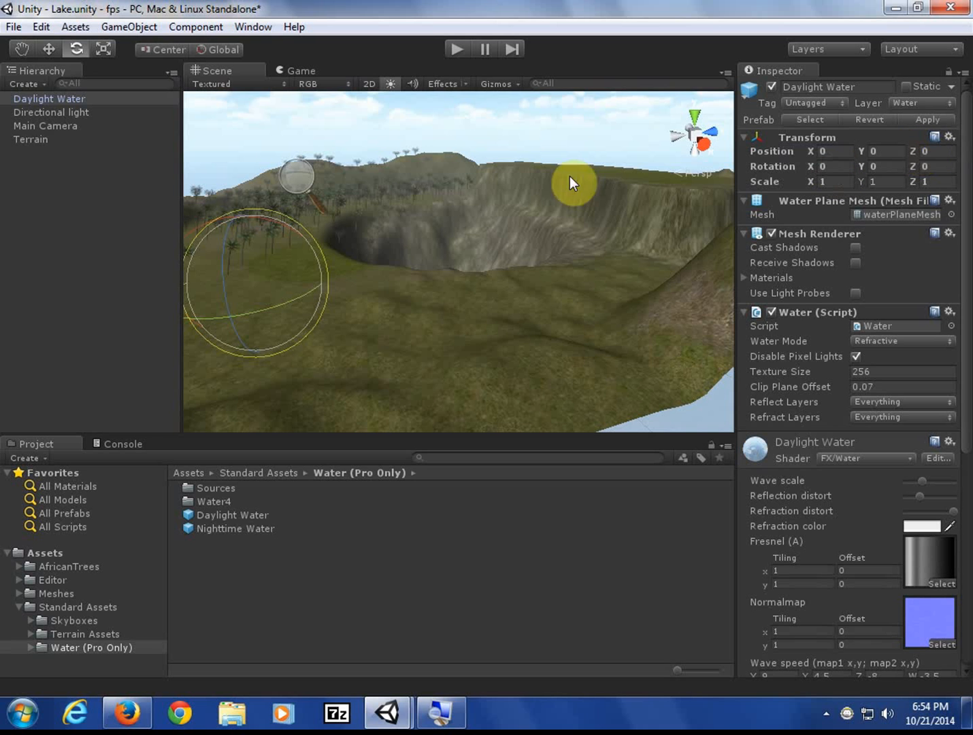
pyautogui.click(49, 49)
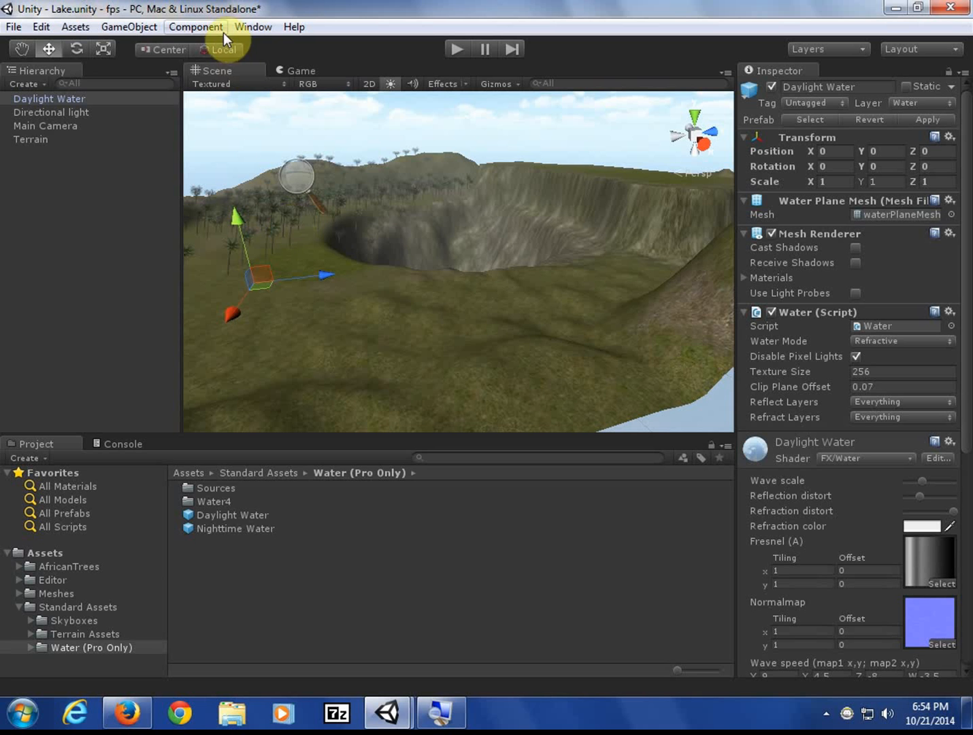
pyautogui.click(219, 49)
pyautogui.moveTo(331, 274); pyautogui.dragTo(590, 262)
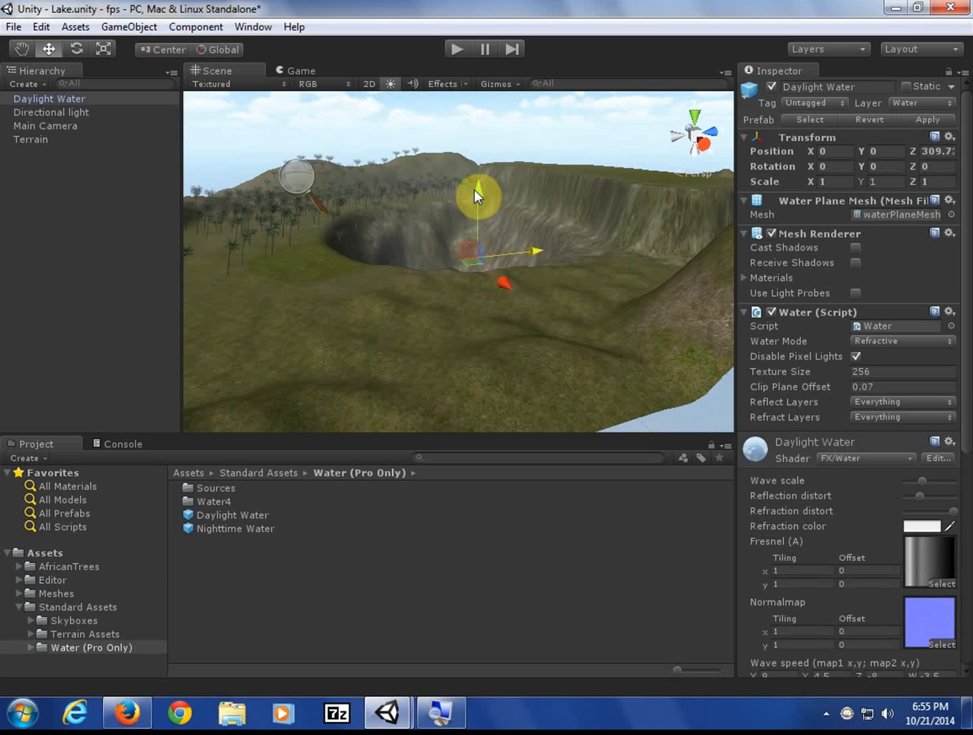
pyautogui.moveTo(474, 190); pyautogui.dragTo(485, 86)
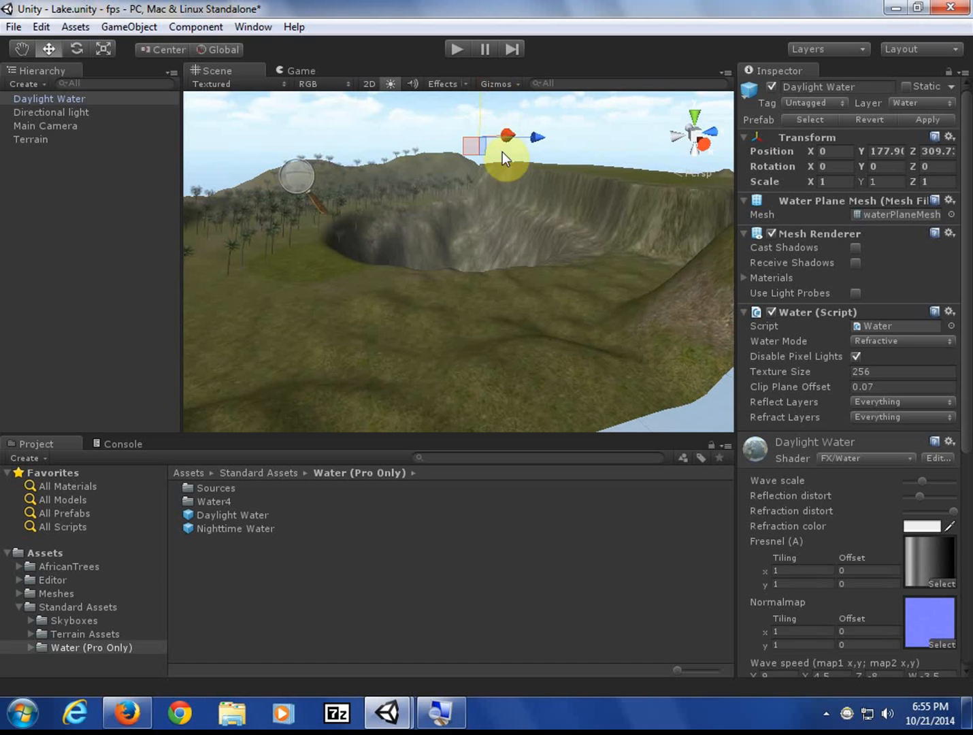
pyautogui.moveTo(510, 140); pyautogui.dragTo(559, 210)
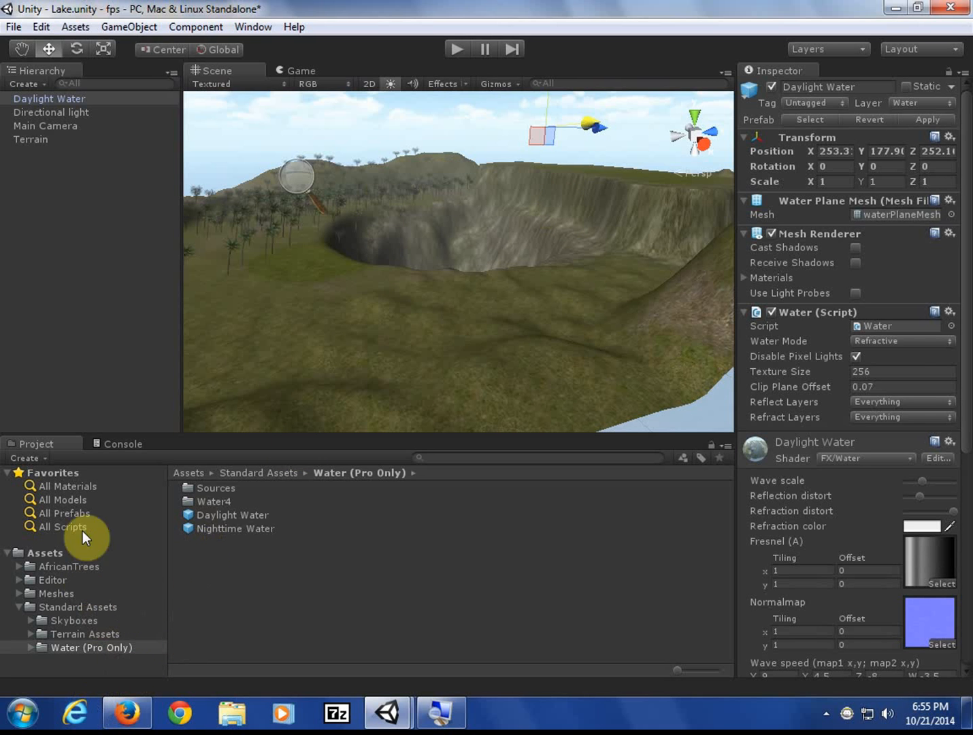
# - Replace it with a fresh Daylight Water copy raised to about X 306.7, Y 129.6, Z 186.8
pyautogui.click(56, 100)
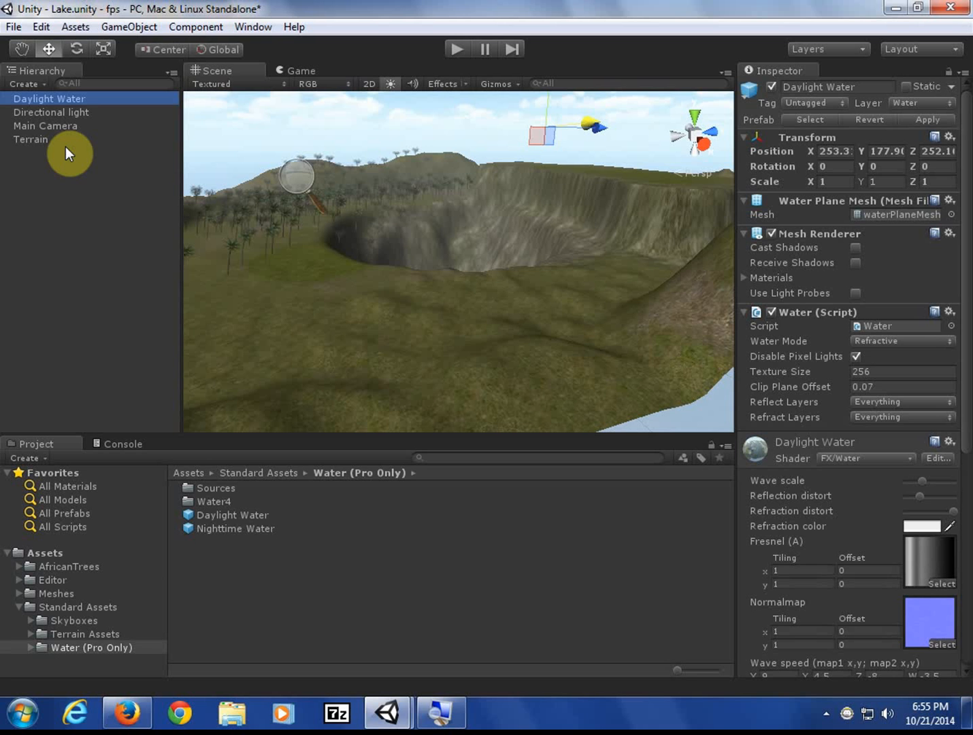
pyautogui.press('Delete')
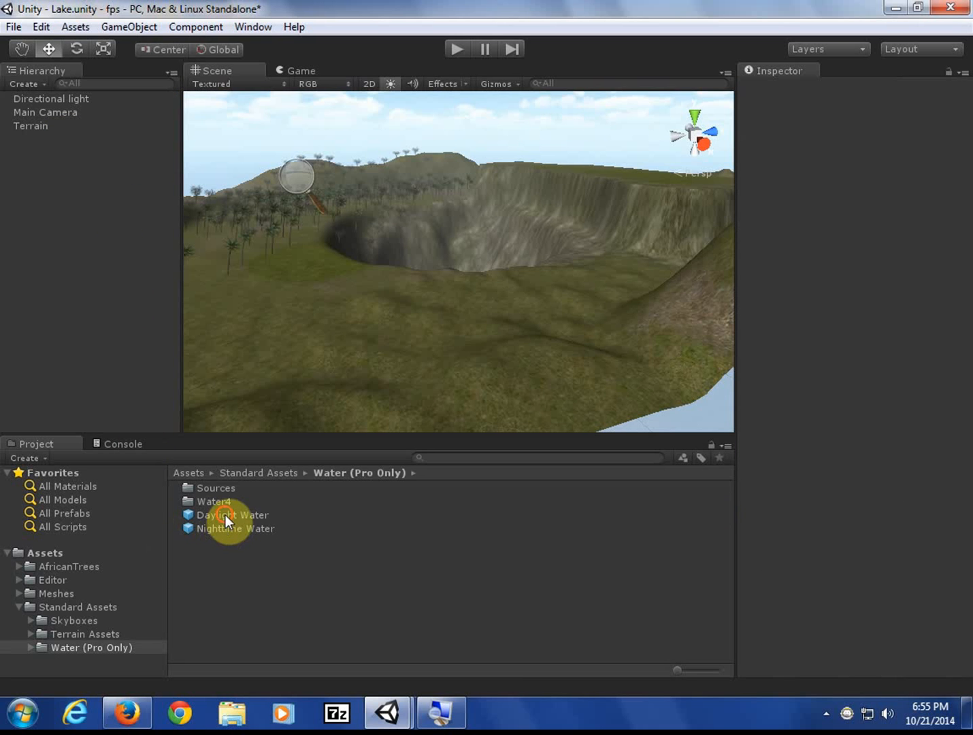
pyautogui.moveTo(226, 515); pyautogui.dragTo(463, 275)
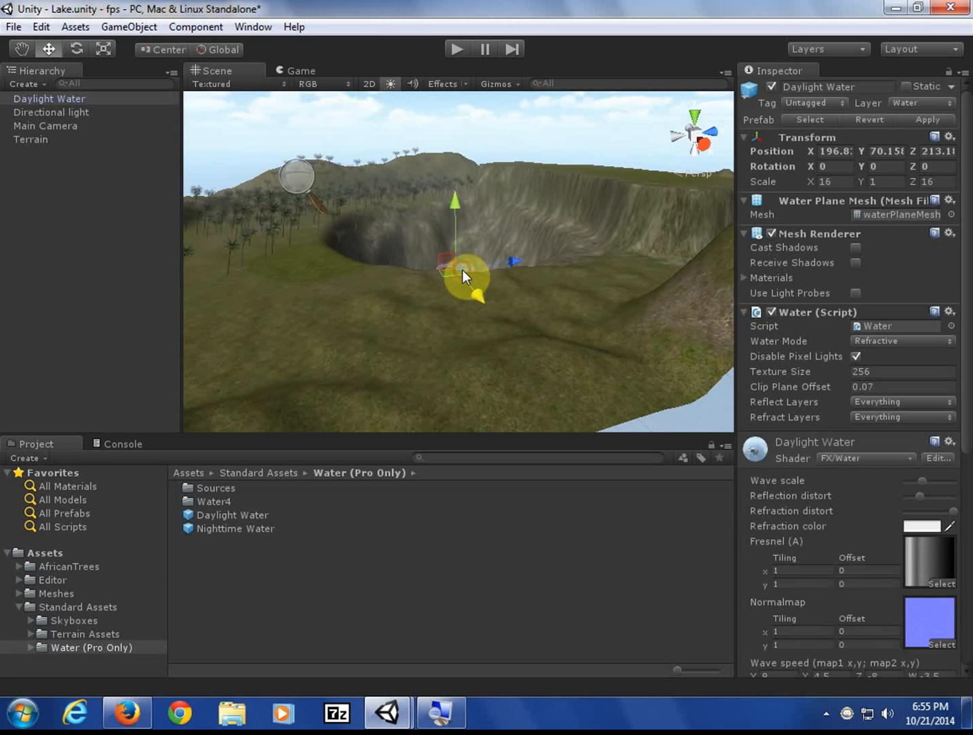
pyautogui.moveTo(458, 202)
pyautogui.mouseDown()
pyautogui.moveTo(462, 161)
pyautogui.moveTo(469, 192)
pyautogui.mouseUp()
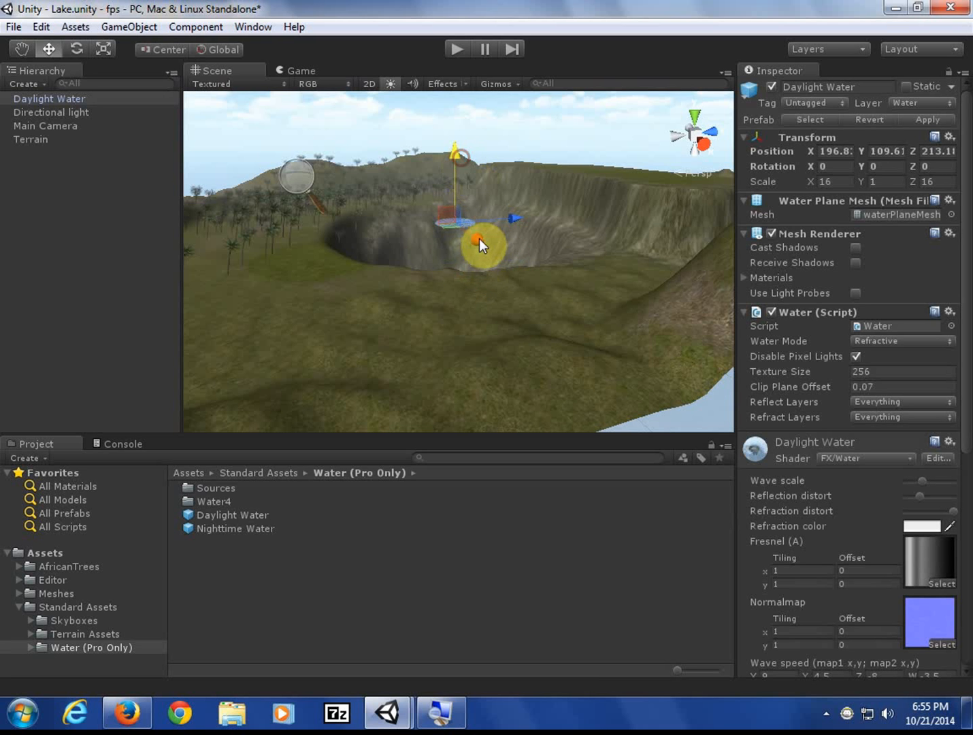
pyautogui.moveTo(478, 239); pyautogui.dragTo(489, 267)
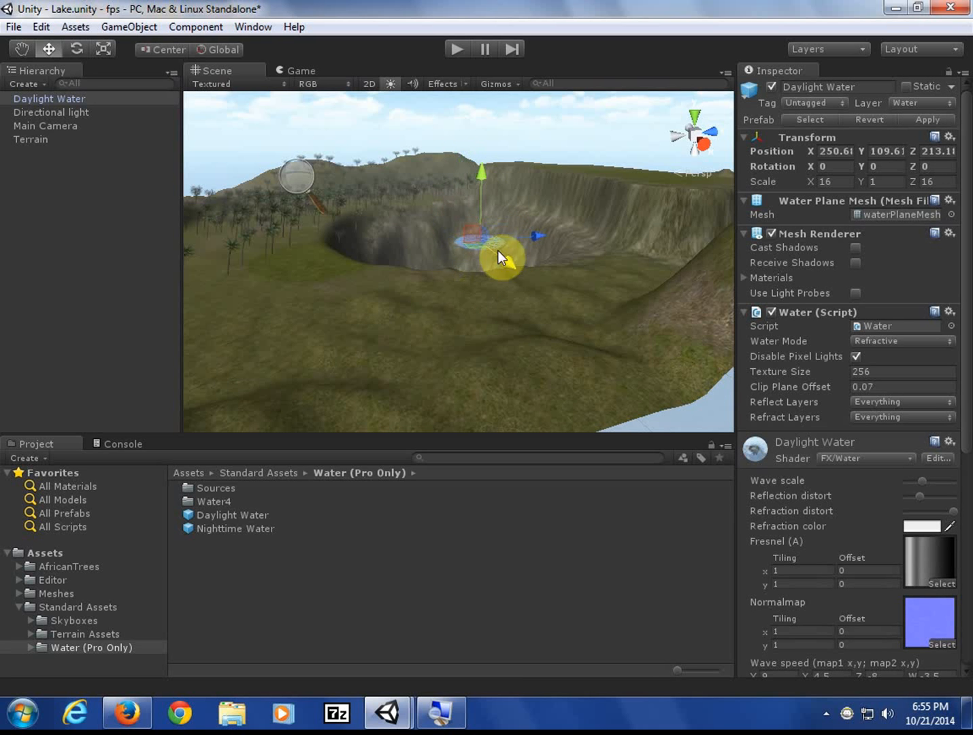
pyautogui.moveTo(543, 239); pyautogui.dragTo(470, 280)
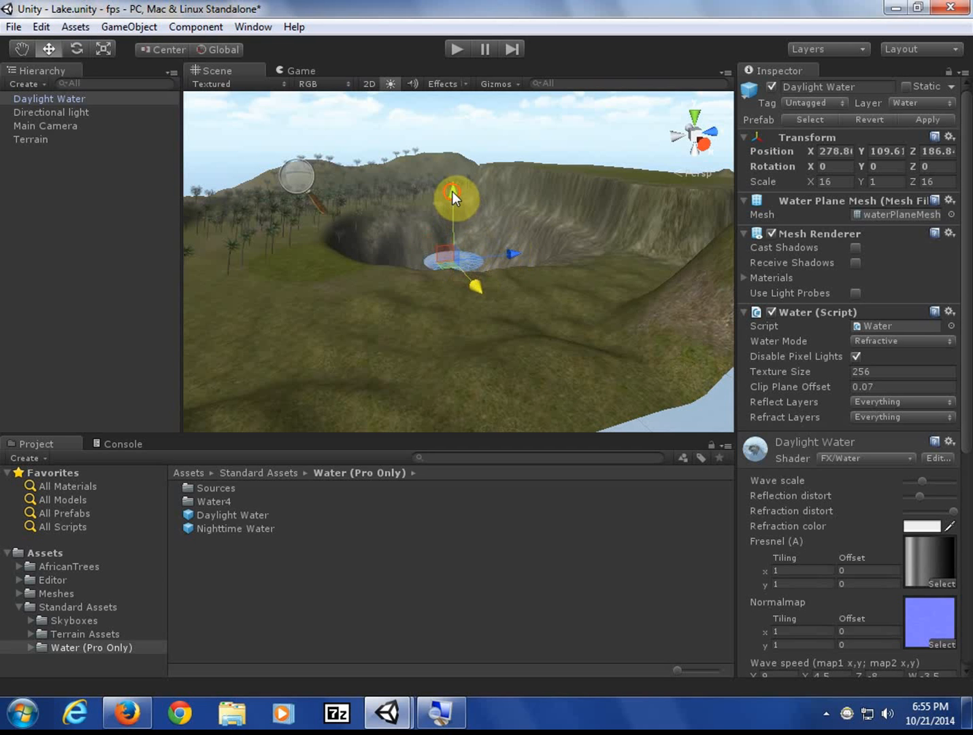
pyautogui.moveTo(452, 192); pyautogui.dragTo(456, 168)
pyautogui.moveTo(476, 255); pyautogui.dragTo(494, 279)
pyautogui.moveTo(474, 186); pyautogui.dragTo(474, 171)
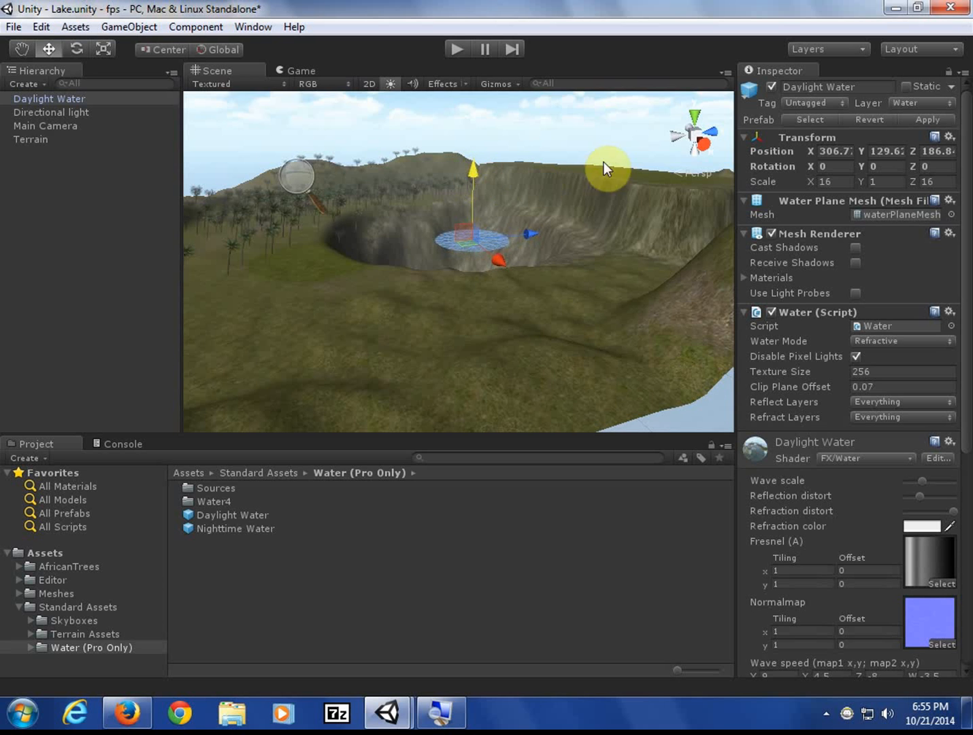
pyautogui.click(693, 122)
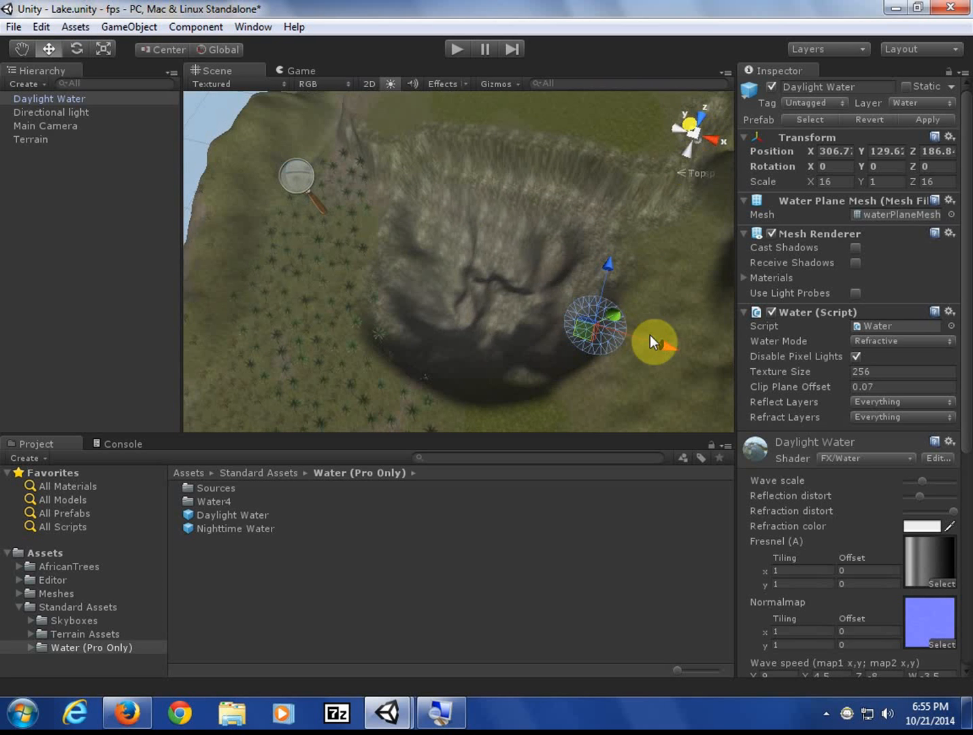
# - Lower the water to Y 84.57 and centre it over the crater, undoing one overshoot
pyautogui.moveTo(663, 339); pyautogui.dragTo(612, 331)
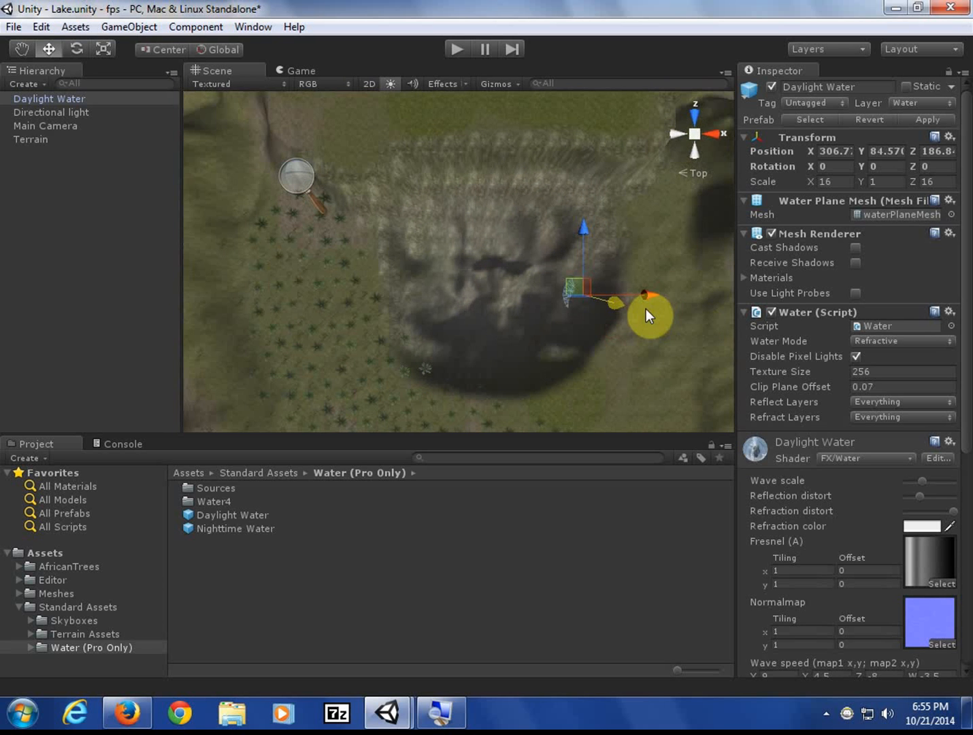
pyautogui.moveTo(658, 289); pyautogui.dragTo(553, 292)
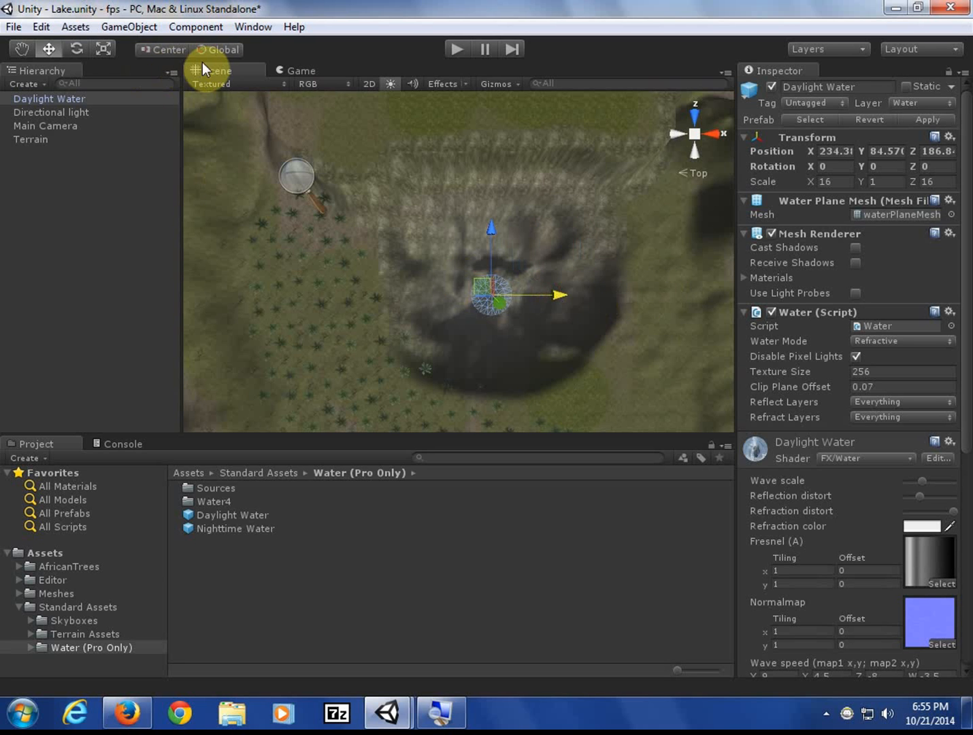
pyautogui.moveTo(217, 53); pyautogui.dragTo(218, 49)
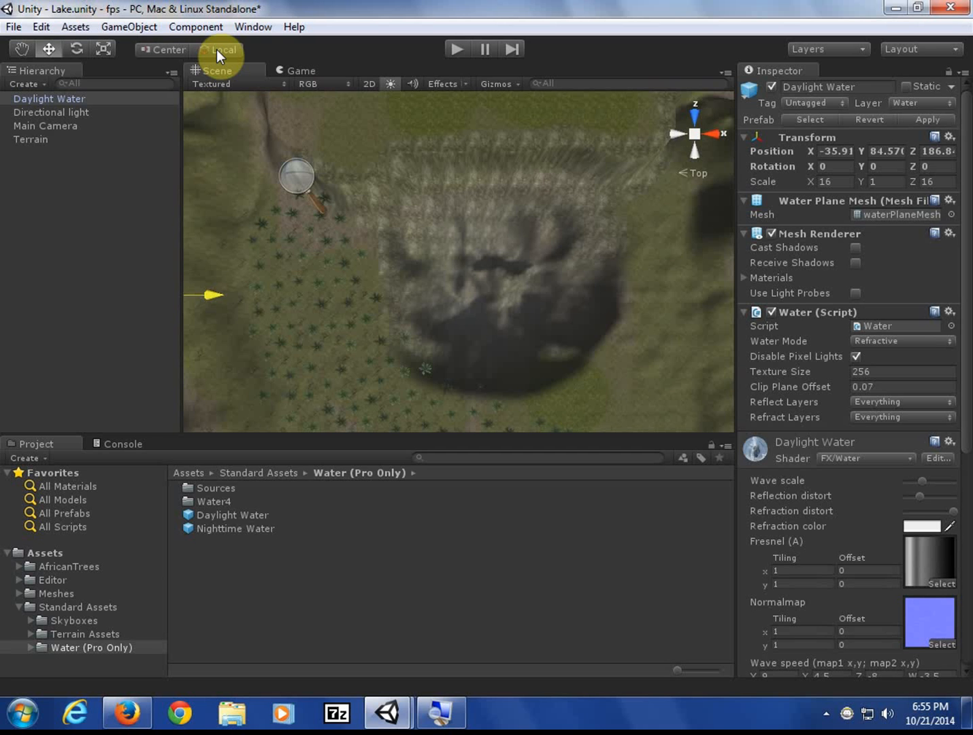
pyautogui.hotkey('ctrl', 'z')
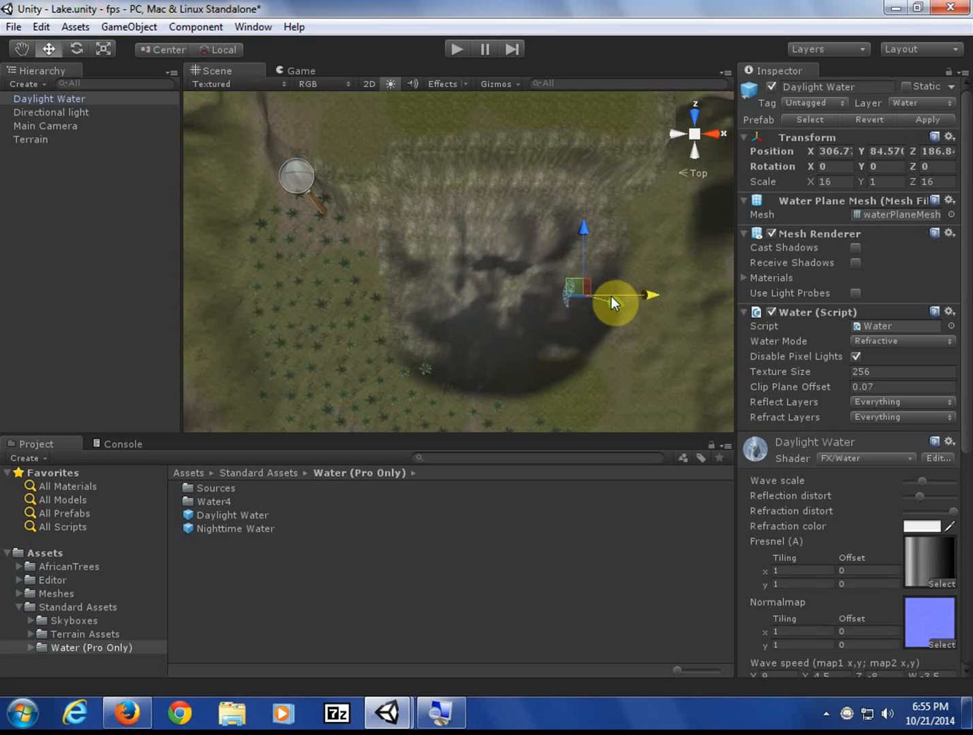
pyautogui.moveTo(612, 296); pyautogui.dragTo(559, 295)
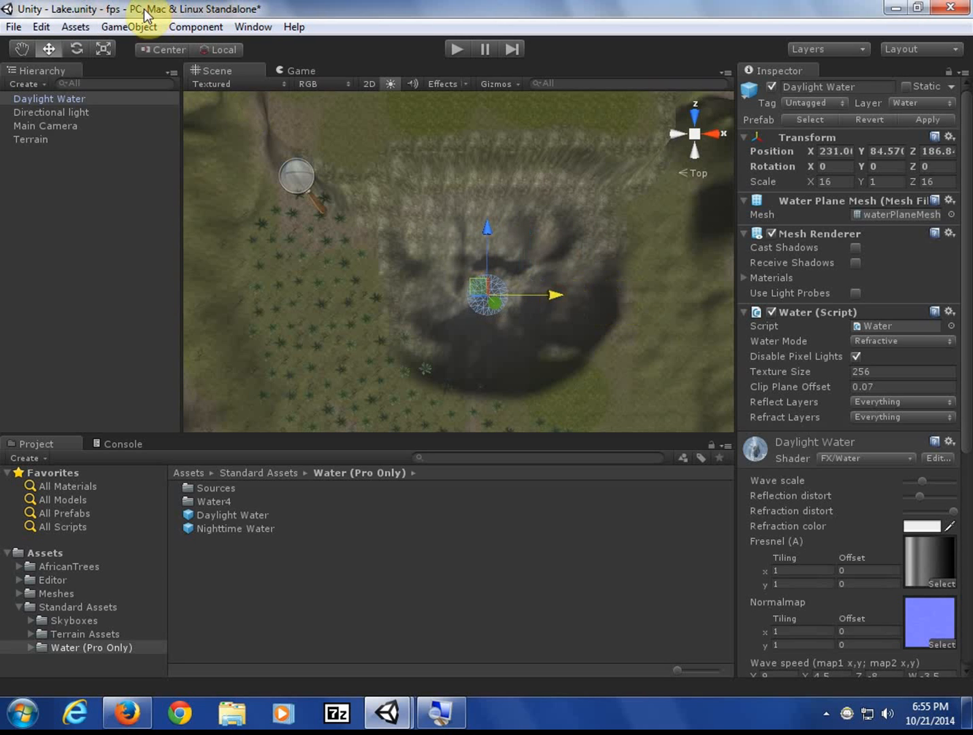
# - Drop the water's height to Y 37.6, leaving it at X 231.0, Z 186.8
pyautogui.click(204, 49)
pyautogui.click(205, 49)
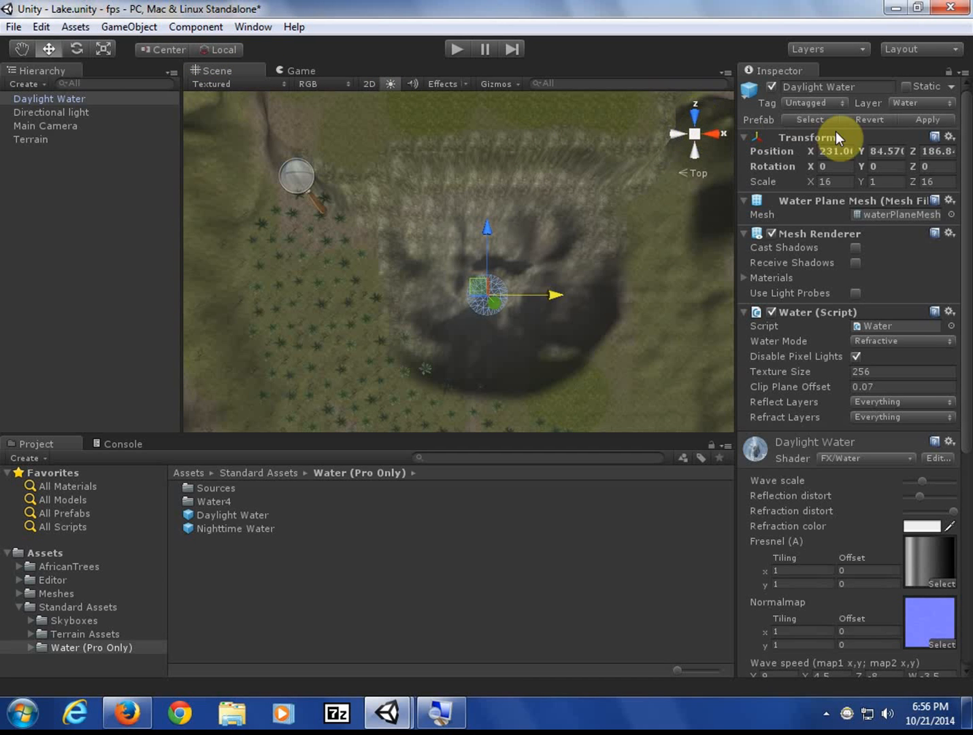
pyautogui.moveTo(861, 151); pyautogui.dragTo(913, 151)
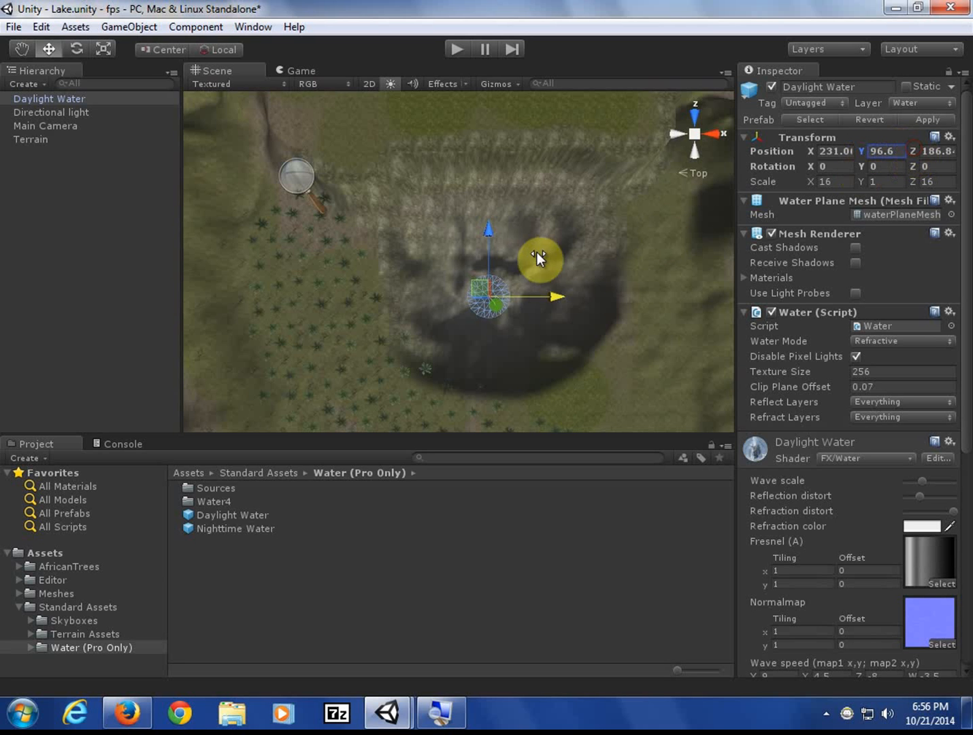
pyautogui.moveTo(537, 259); pyautogui.dragTo(695, 133)
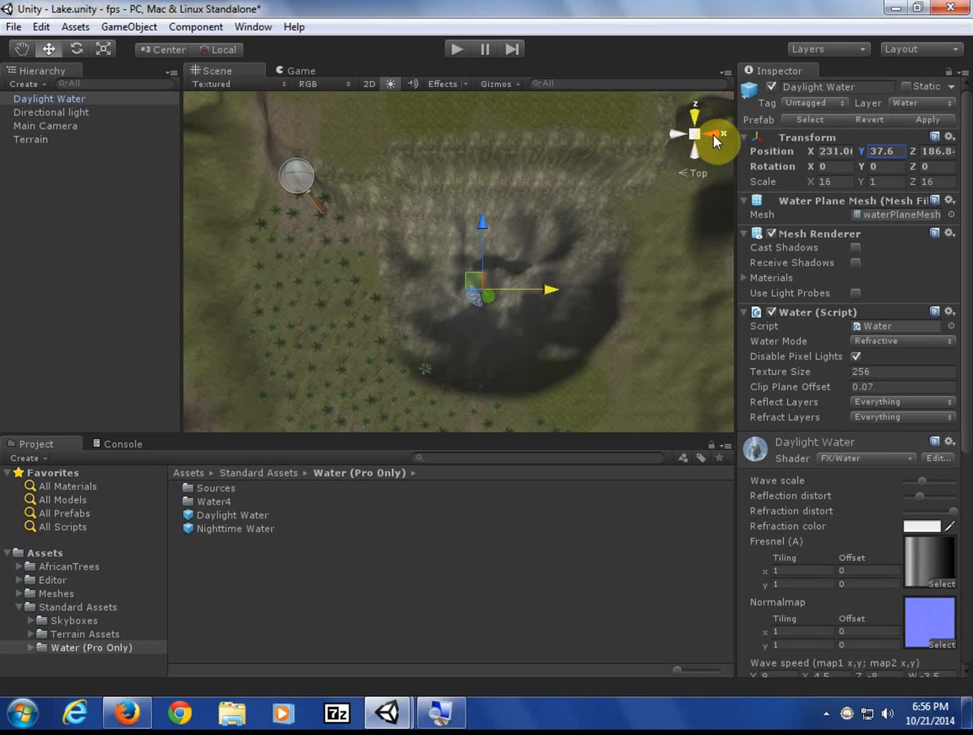
pyautogui.click(713, 135)
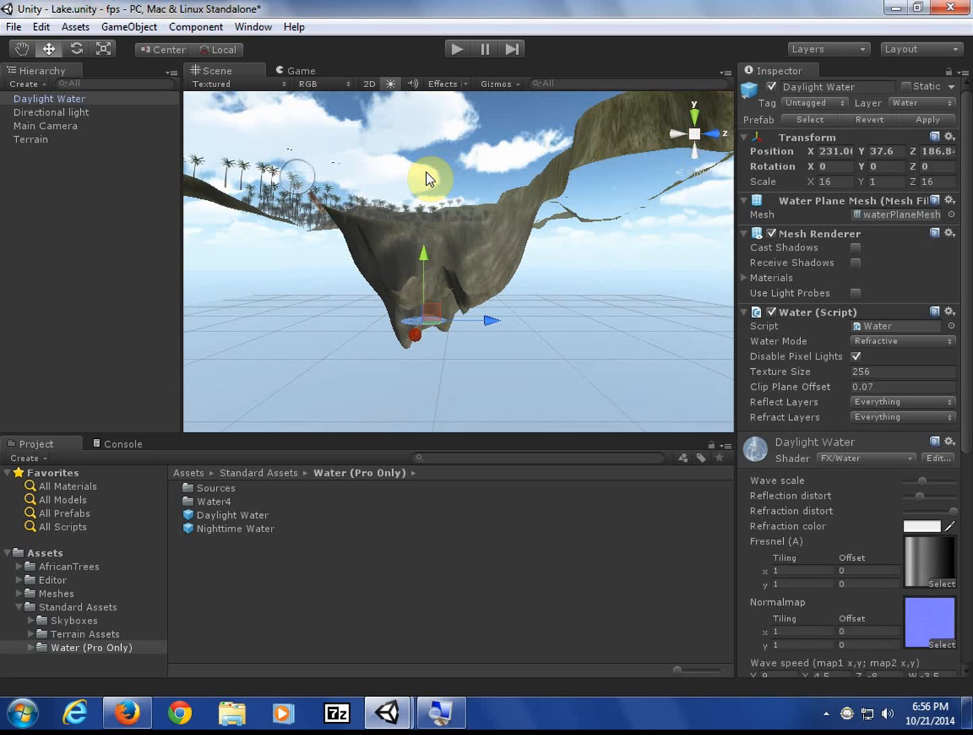
# - Move the water plane to X 294.3 and raise it to Y 130.2 inside the crater
pyautogui.keyDown('alt'); pyautogui.moveTo(426, 174); pyautogui.dragTo(470, 260); pyautogui.keyUp('alt')
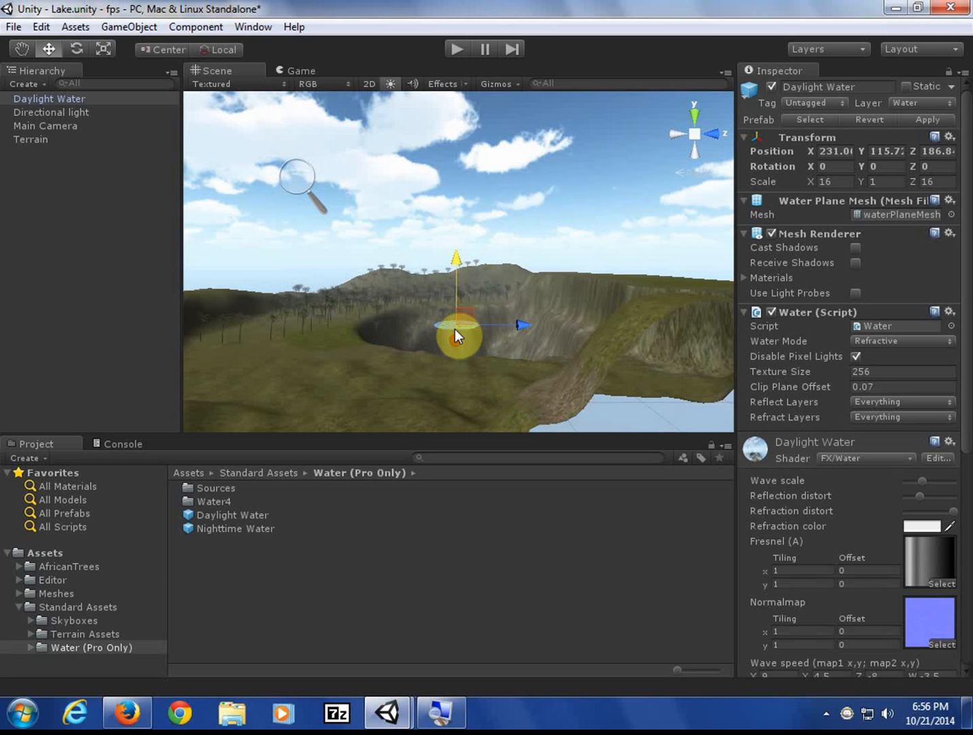
pyautogui.moveTo(455, 328); pyautogui.dragTo(454, 354)
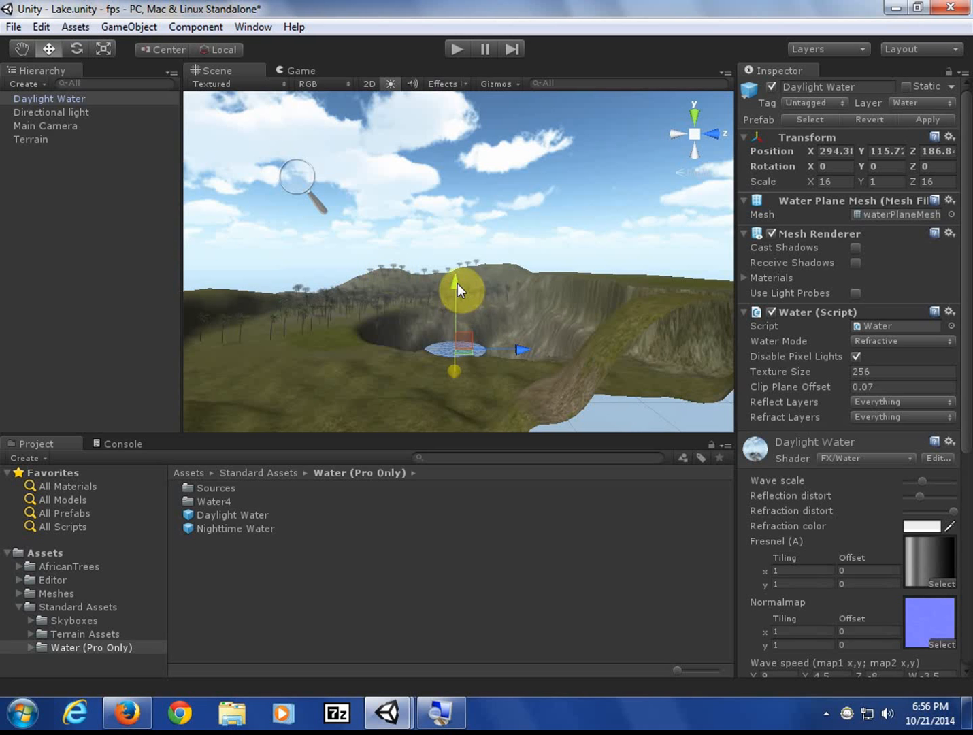
pyautogui.moveTo(458, 283); pyautogui.dragTo(465, 256)
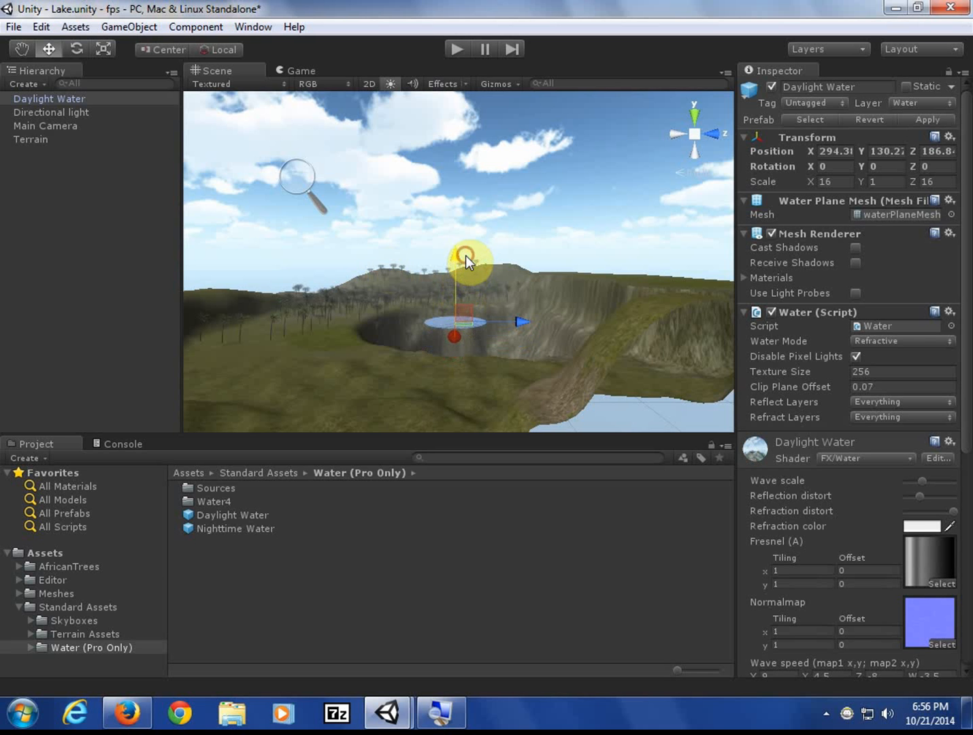
pyautogui.click(100, 58)
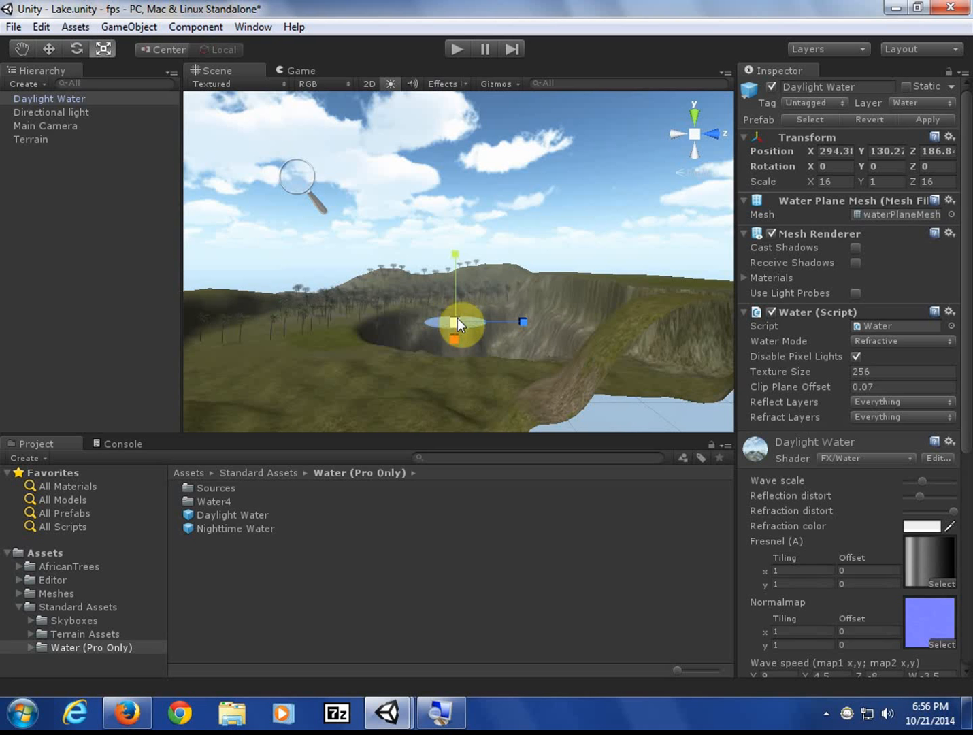
# - Scale the water up to about 58.87 and lower it to Y 122.7
pyautogui.moveTo(457, 318); pyautogui.dragTo(477, 334)
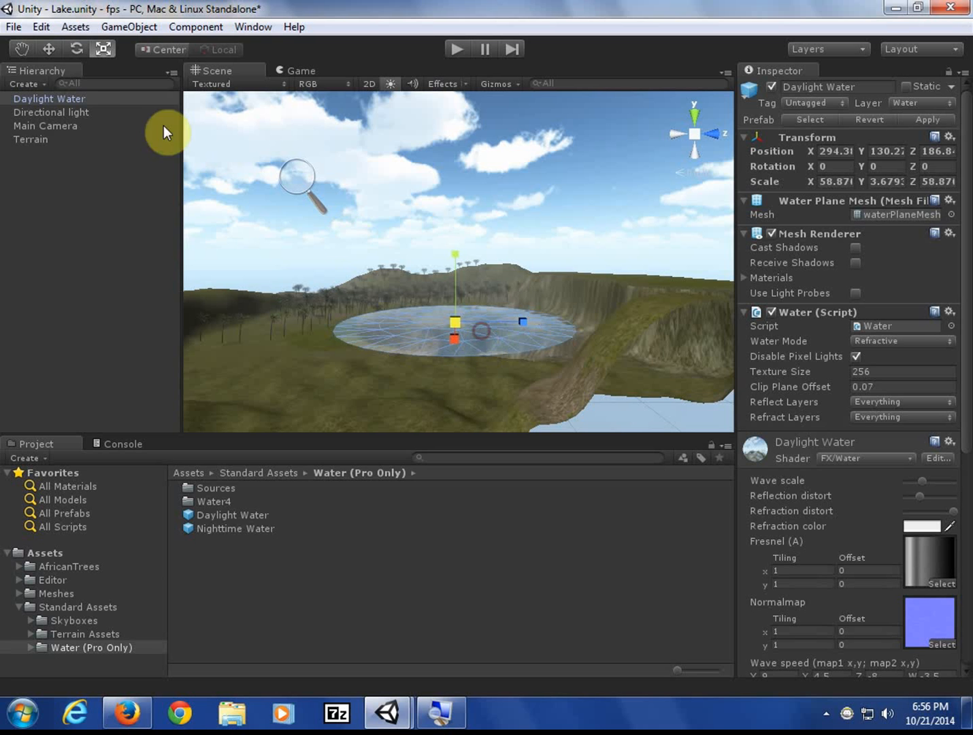
pyautogui.click(49, 48)
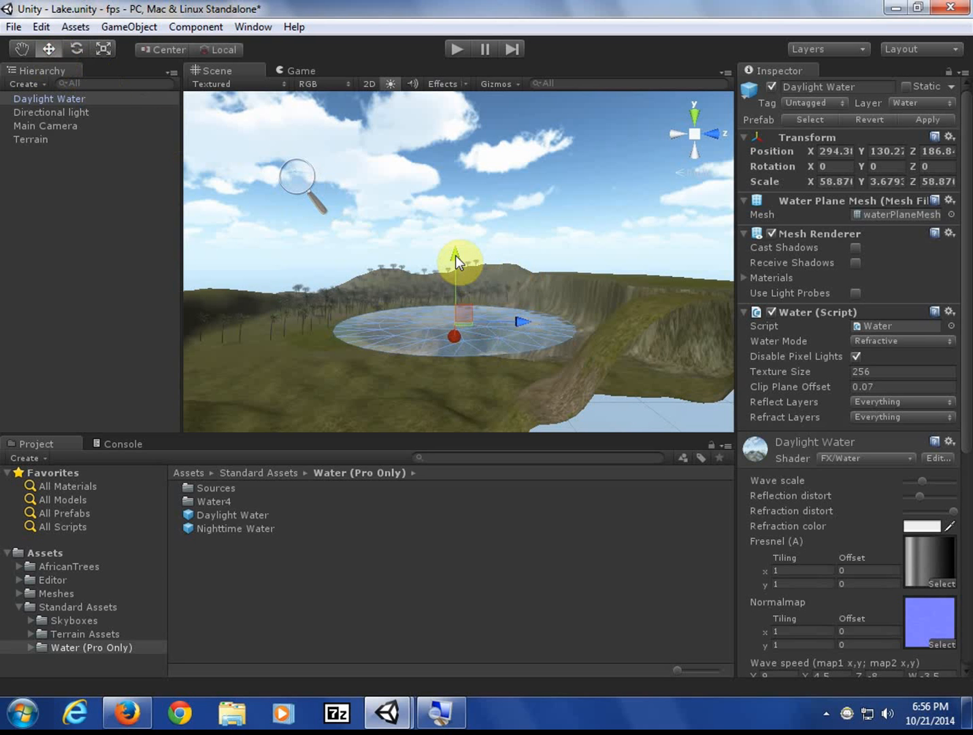
pyautogui.moveTo(456, 256); pyautogui.dragTo(460, 267)
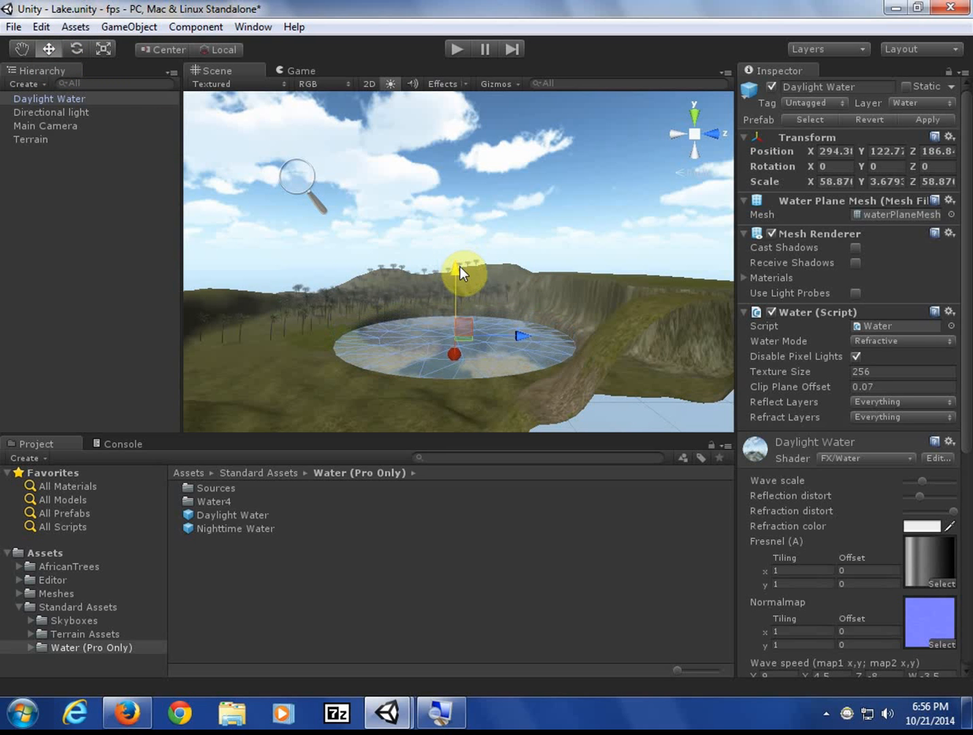
pyautogui.click(695, 113)
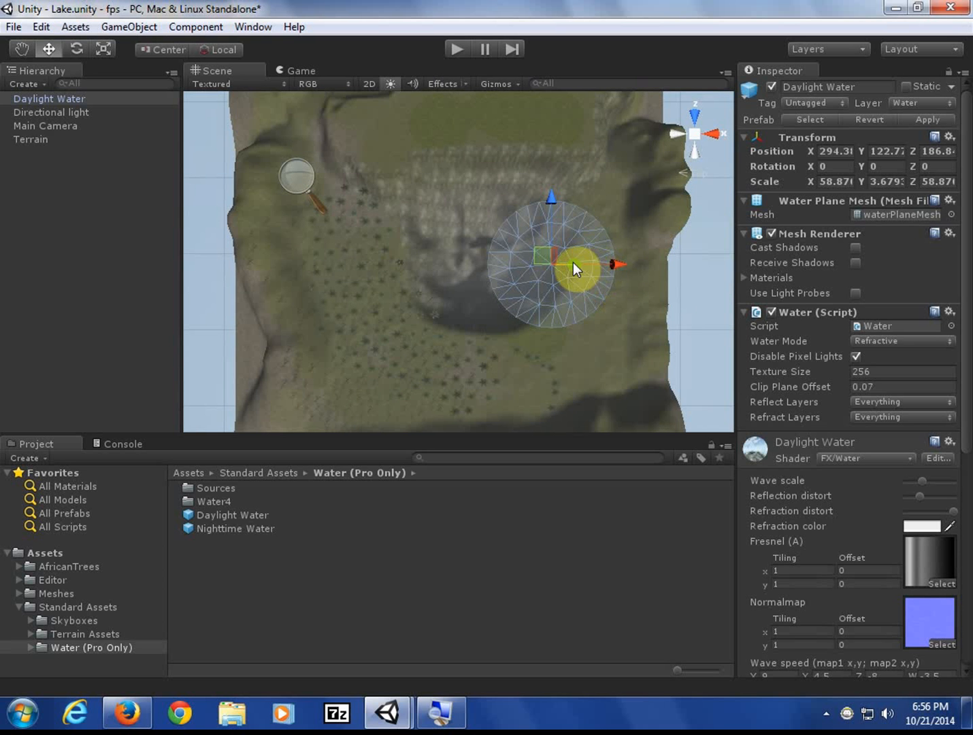
# - Centre the water at X 234.9, resize it to cover the crater, and minimise Unity
pyautogui.moveTo(616, 265); pyautogui.dragTo(495, 318)
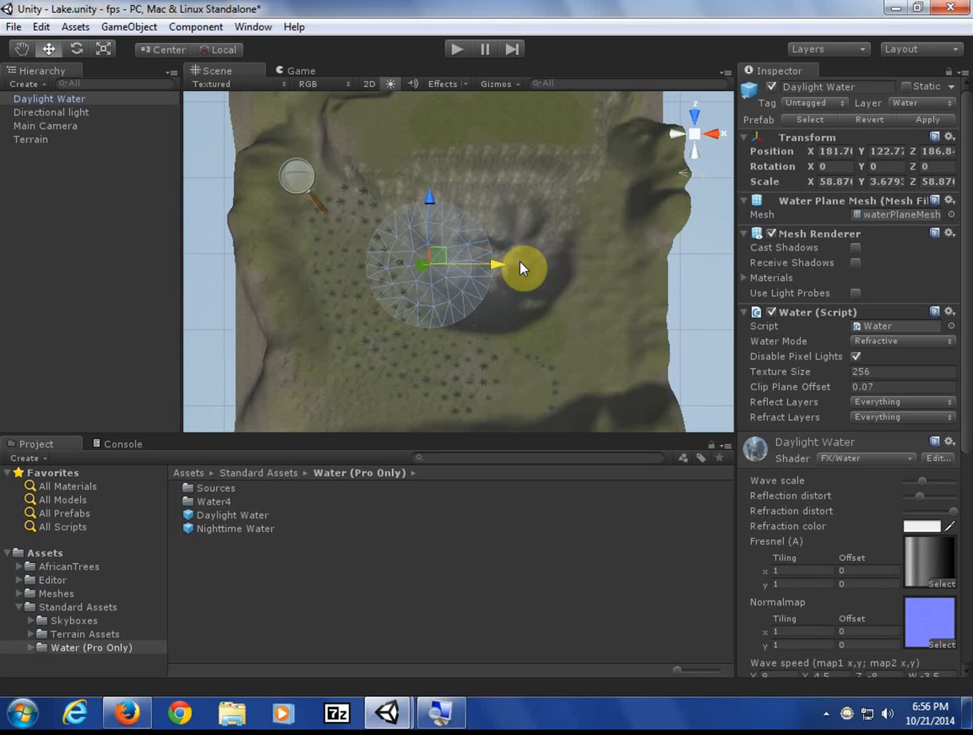
pyautogui.moveTo(524, 284); pyautogui.dragTo(511, 279)
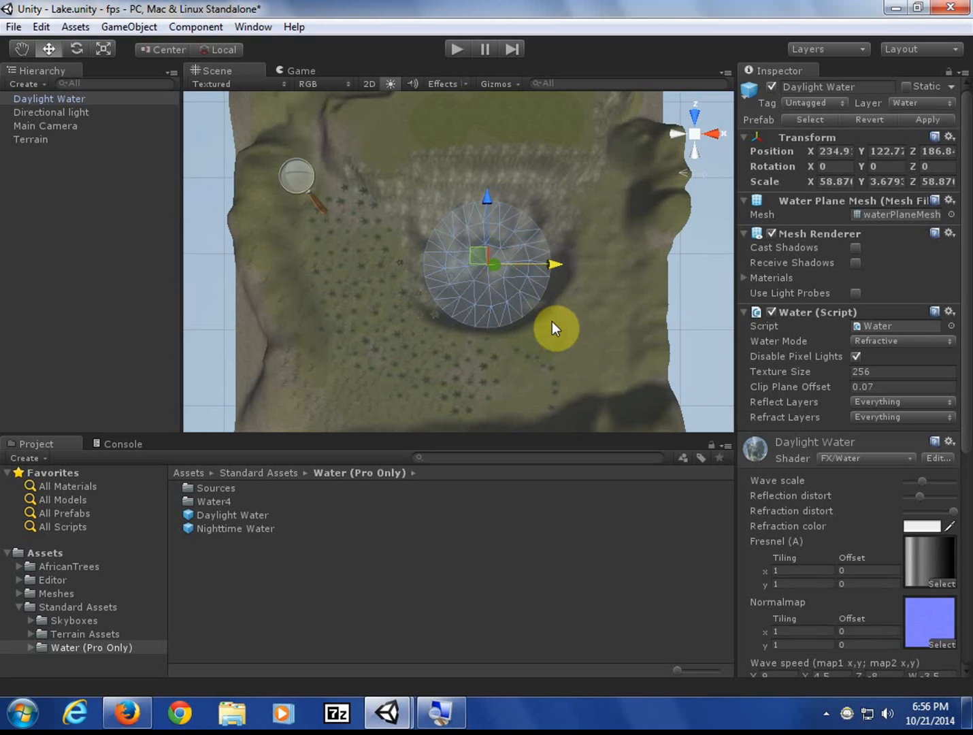
pyautogui.click(101, 48)
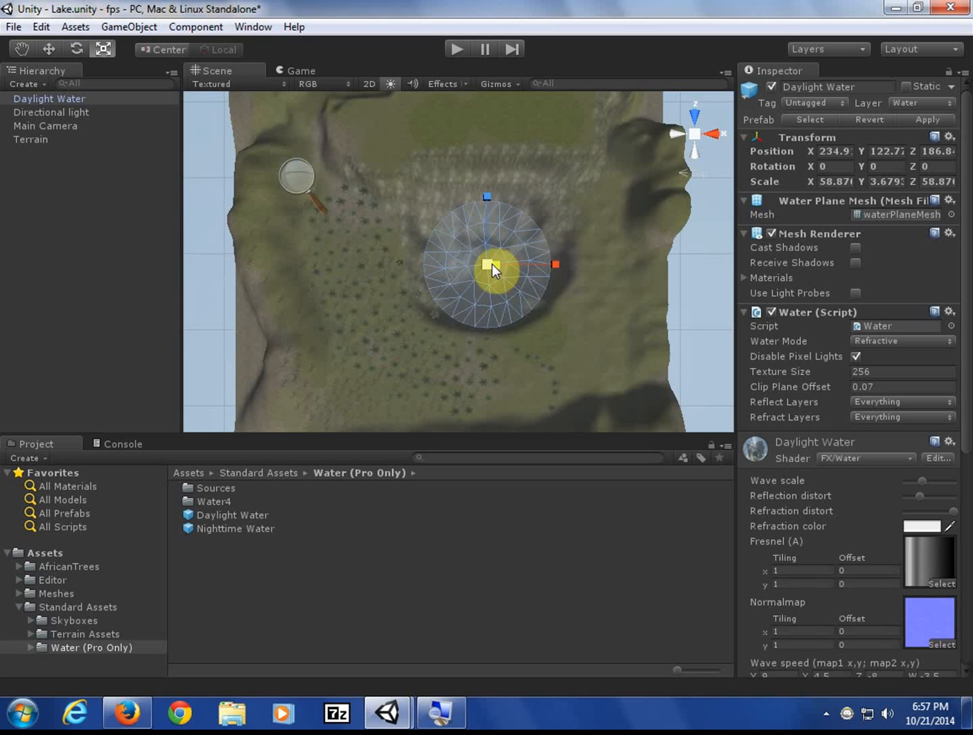
pyautogui.moveTo(537, 256); pyautogui.dragTo(580, 346)
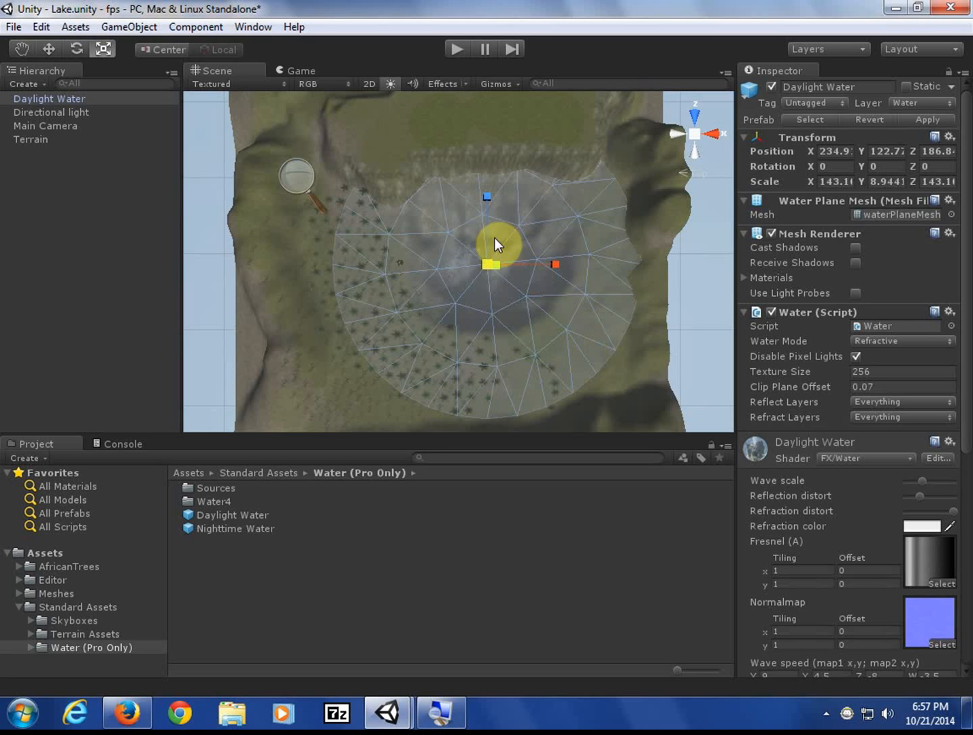
pyautogui.moveTo(497, 259); pyautogui.dragTo(477, 265)
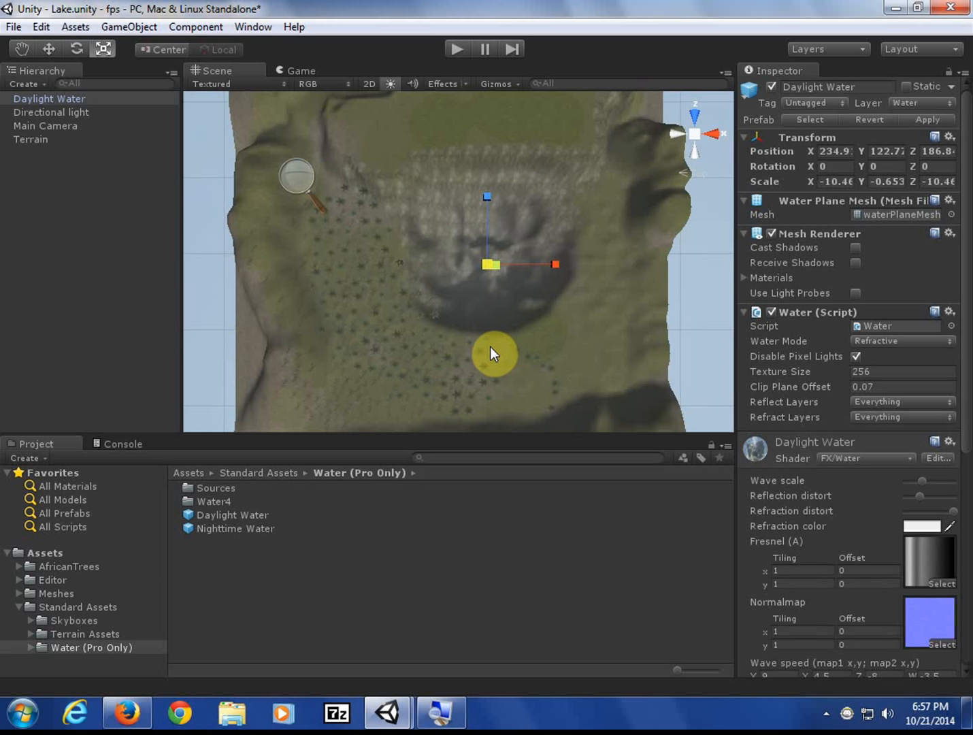
pyautogui.press('z')
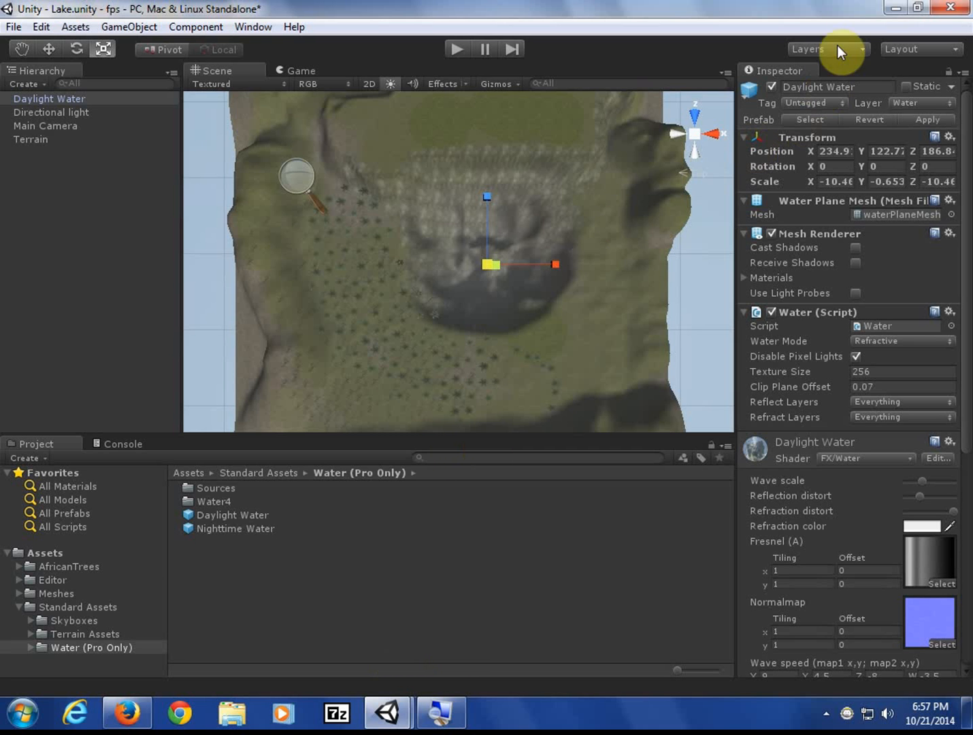
pyautogui.click(895, 9)
# - Minimise Firefox and open BB FlashBack Express from the system tray to pause recording
pyautogui.click(900, 9)
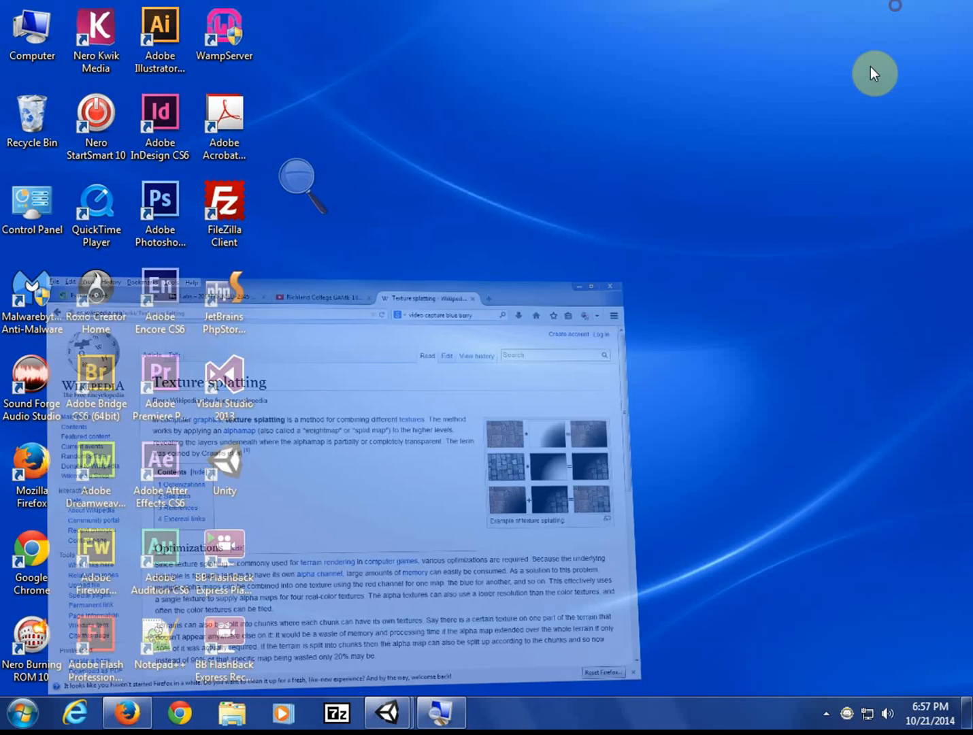
pyautogui.click(827, 712)
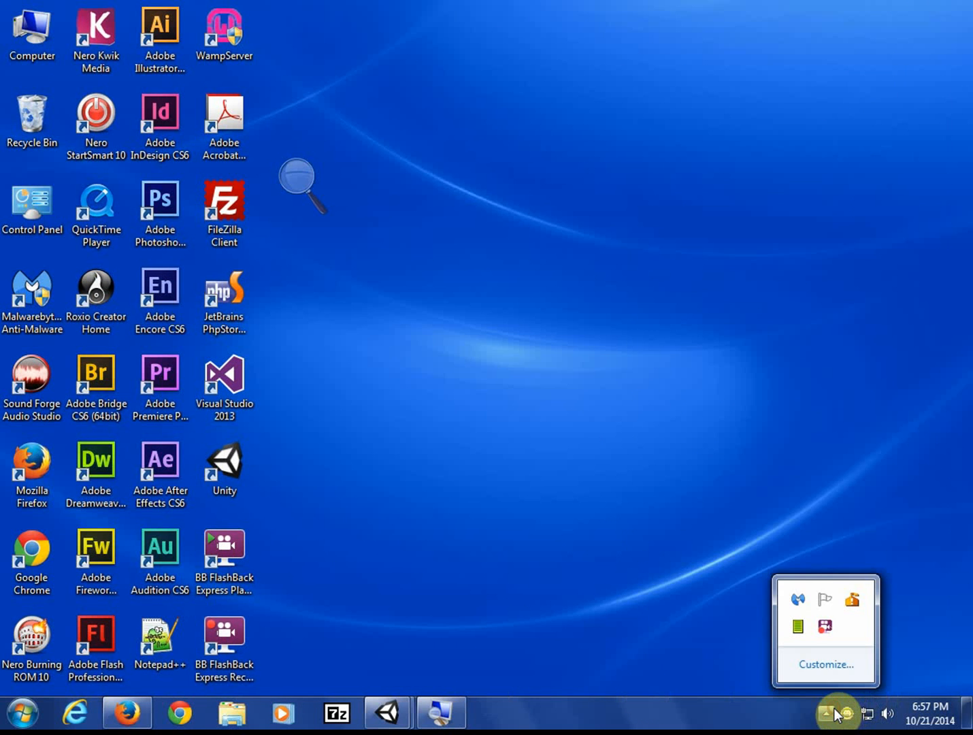
pyautogui.click(824, 626)
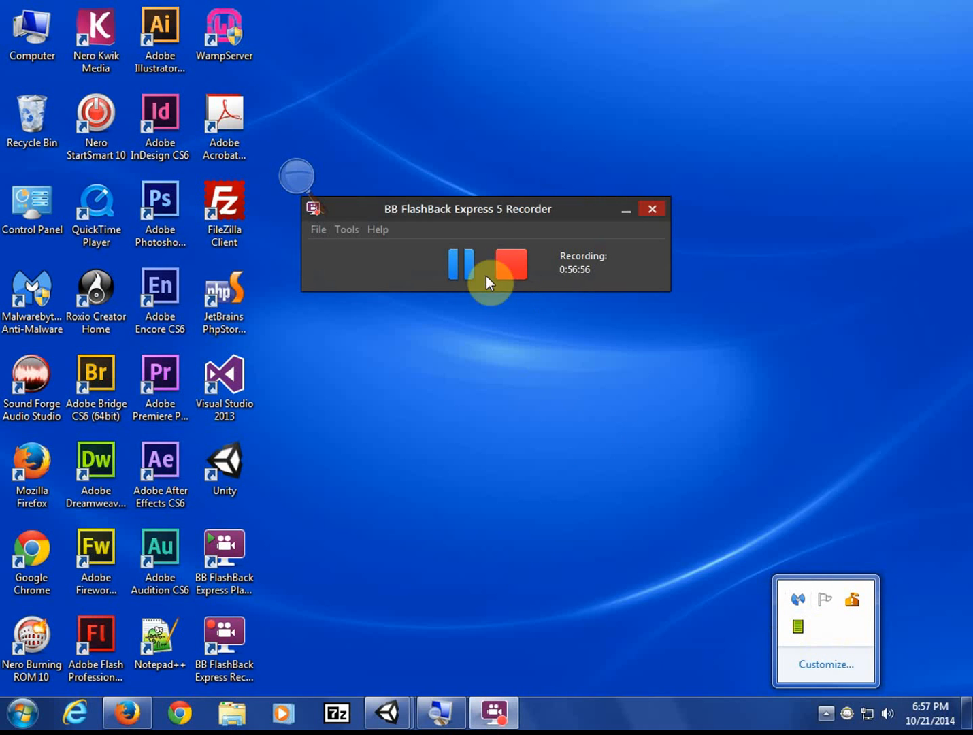
pyautogui.click(469, 267)
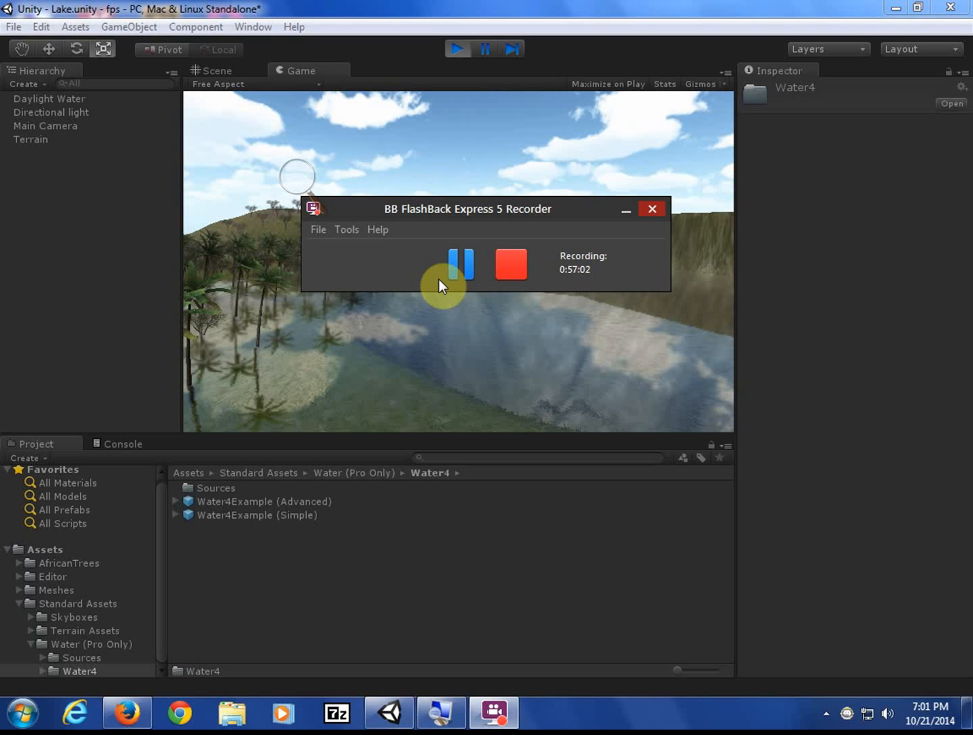
# - Move the BB FlashBack recorder window up and left so it no longer covers the lake preview
pyautogui.click(464, 207)
pyautogui.moveTo(463, 211); pyautogui.dragTo(419, 115)
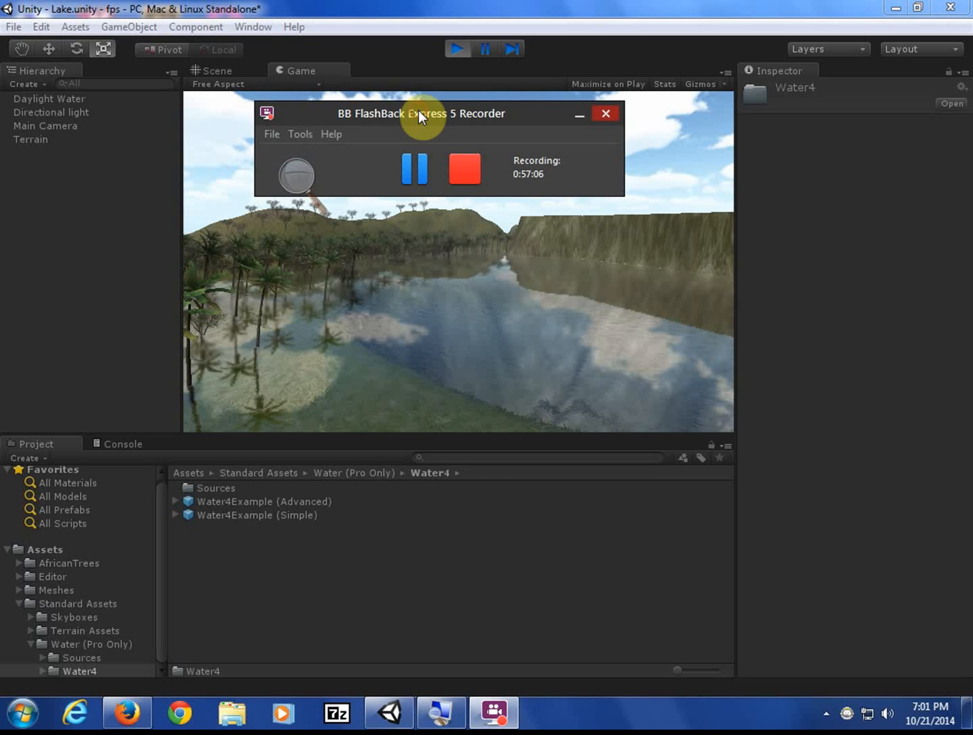